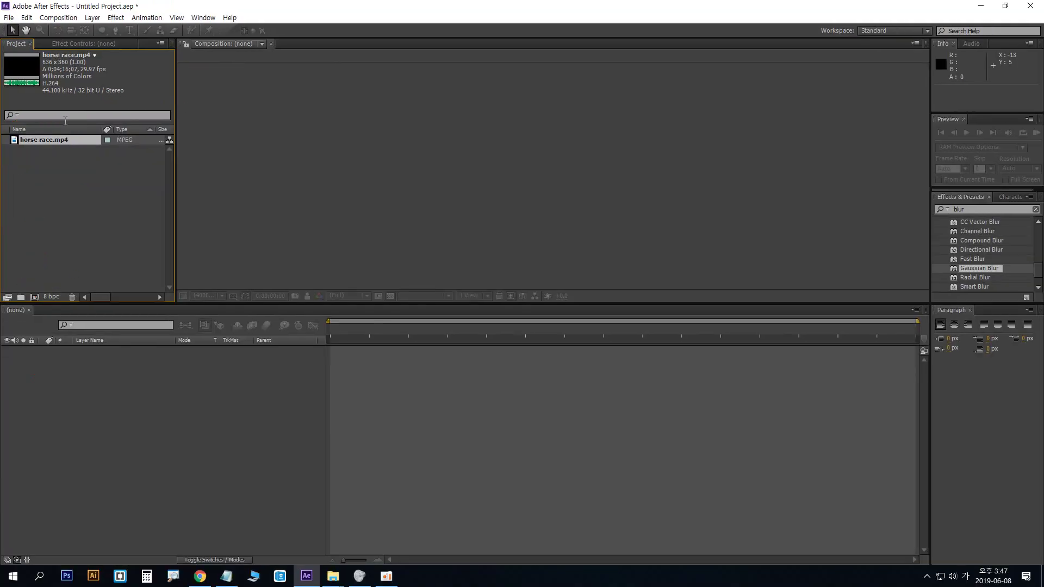
Create a composition from horse race.mp4, view it at 100%, and play back the opening of the footage
left_click(34, 295)
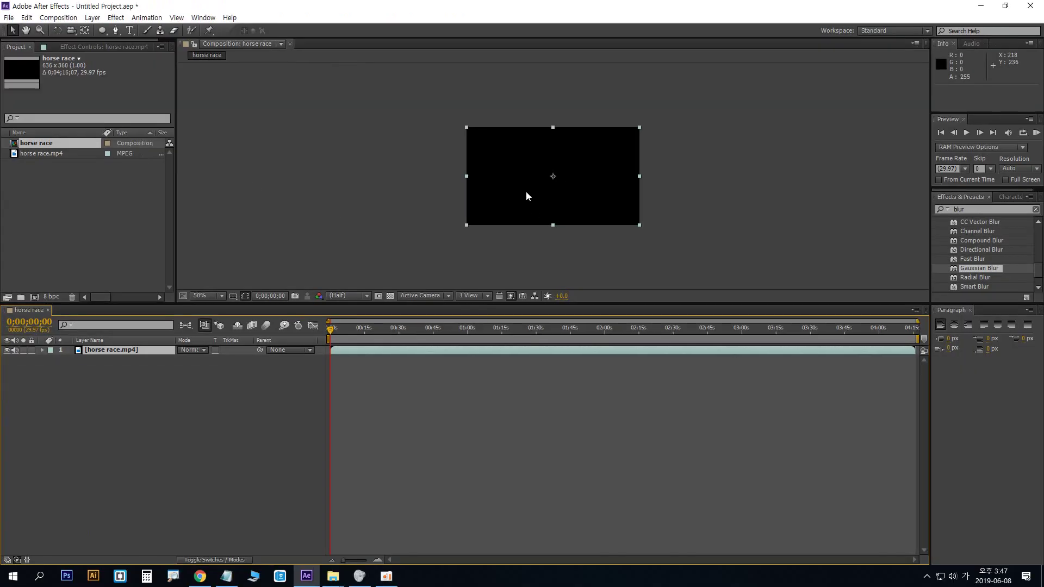
key("slash")
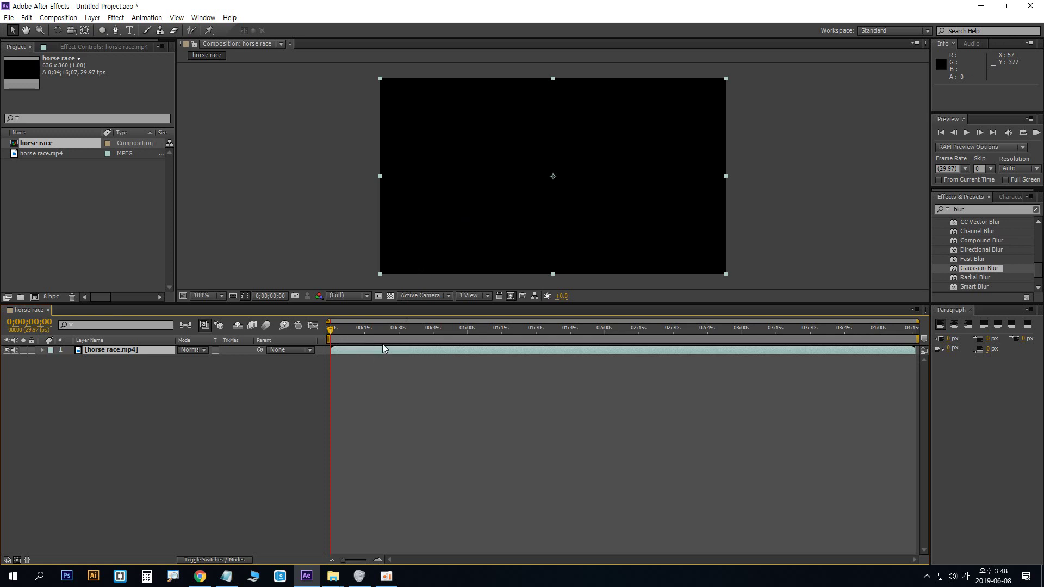
key("space")
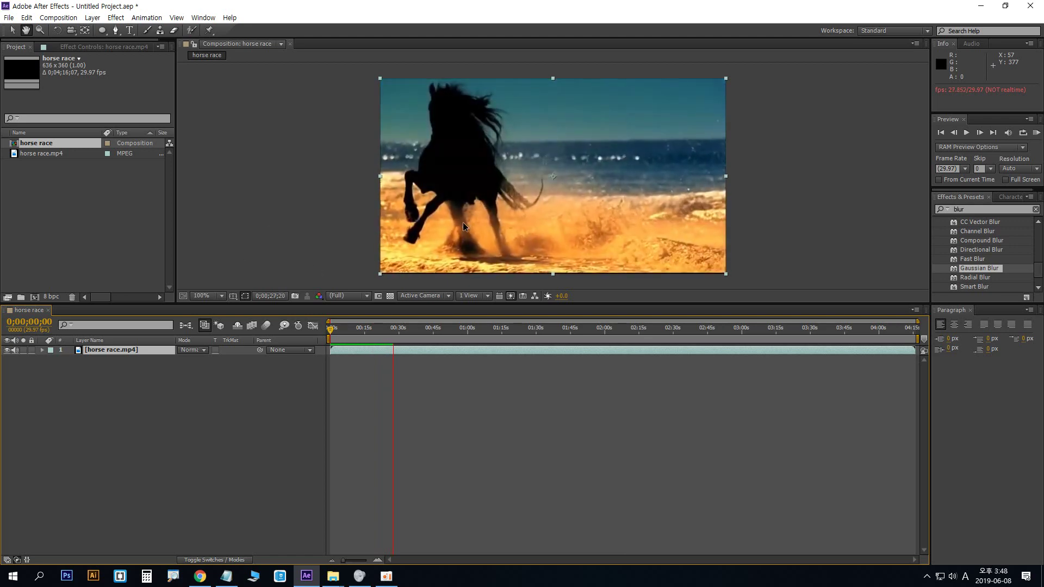
key("space")
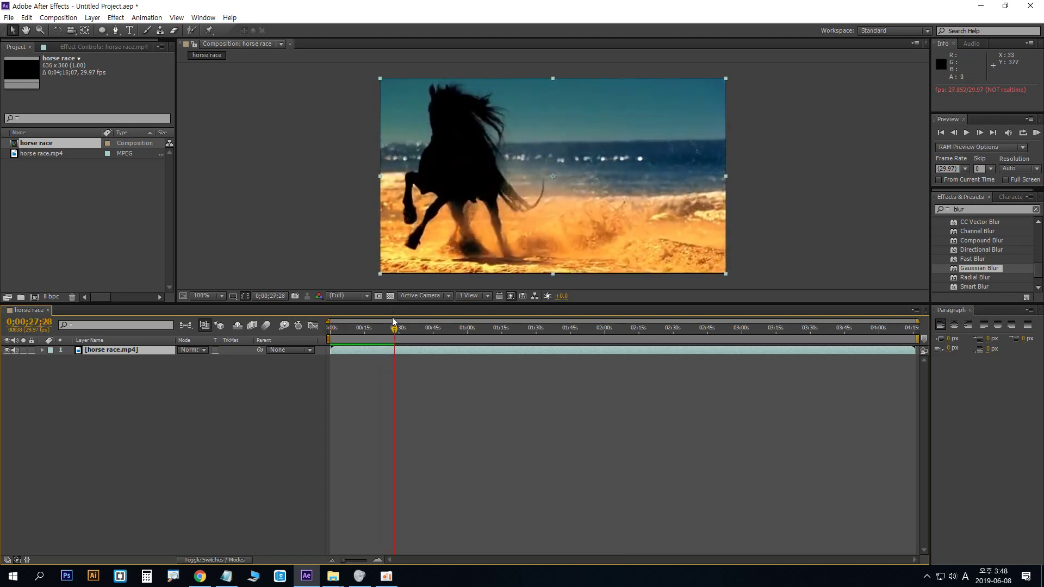
Move the current time to 0;00;20;19, where the herd with the white horse runs along the beach
left_click_drag(393, 332, 385, 332)
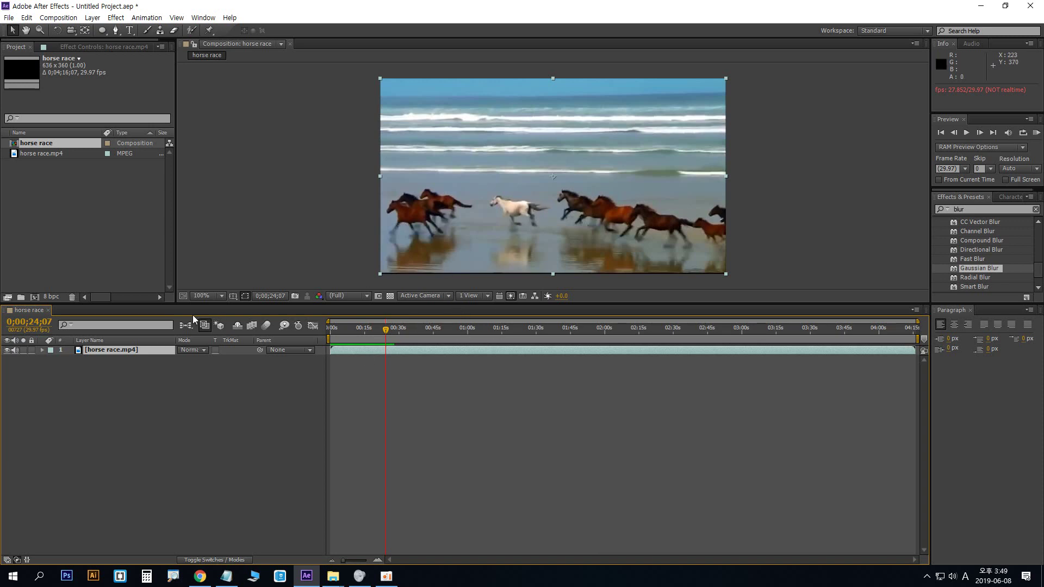
left_click(41, 321)
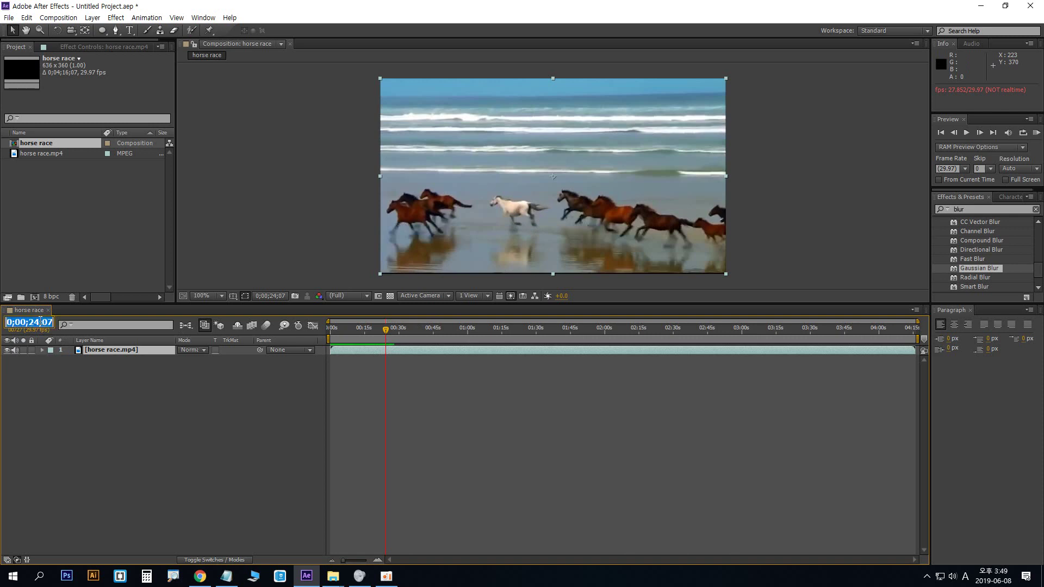
type("20.19")
key("Return")
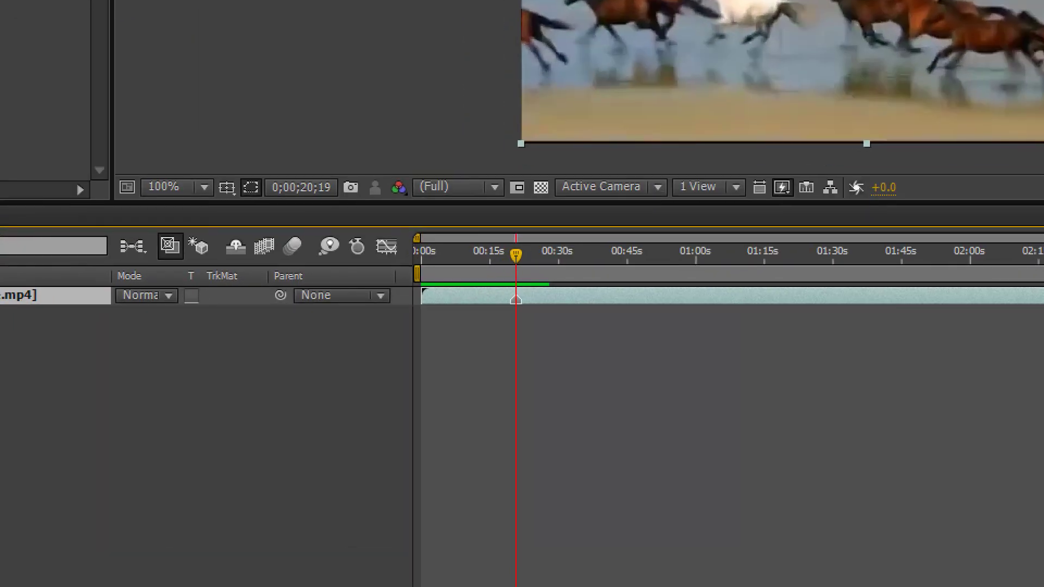
mouse_move(527, 341)
left_mouse_down()
mouse_move(453, 279)
mouse_move(562, 277)
mouse_move(542, 427)
left_mouse_up()
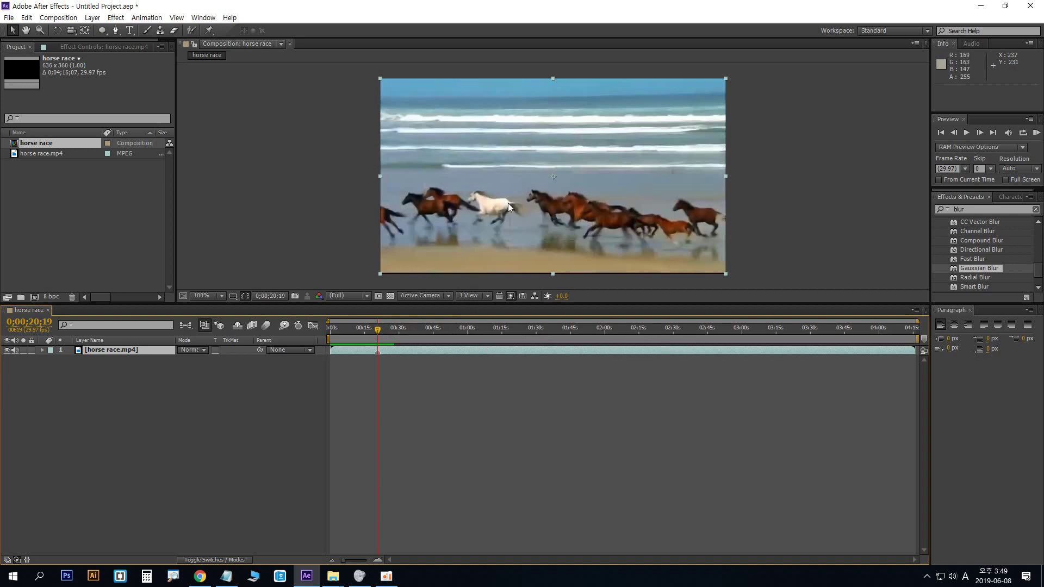
Switch the timeline's layer names to source names and leave the horse race.mp4 layer deselected
key("period")
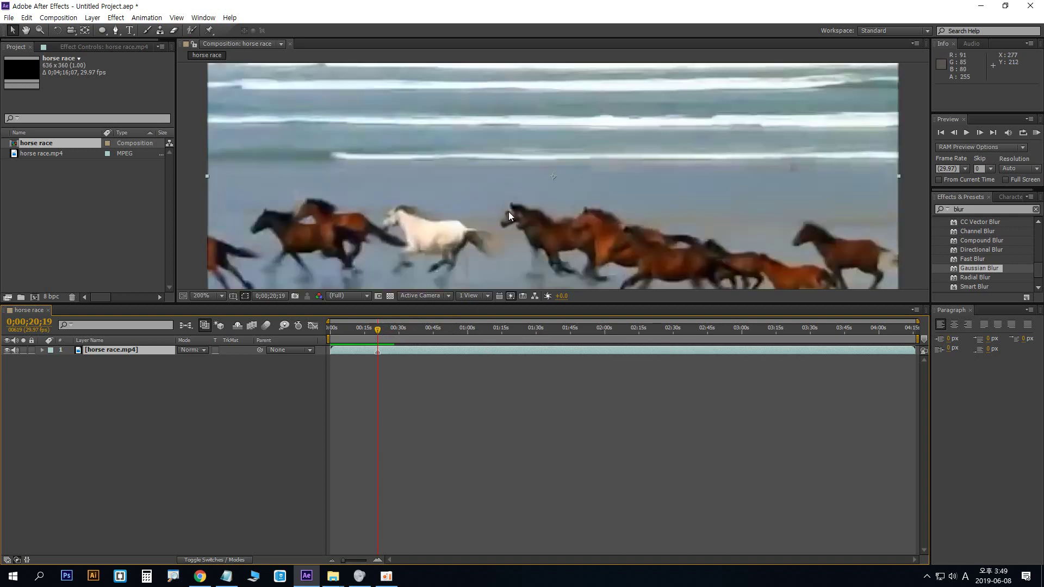
key("period")
left_click_drag(495, 221, 668, 106)
left_click_drag(532, 119, 540, 226)
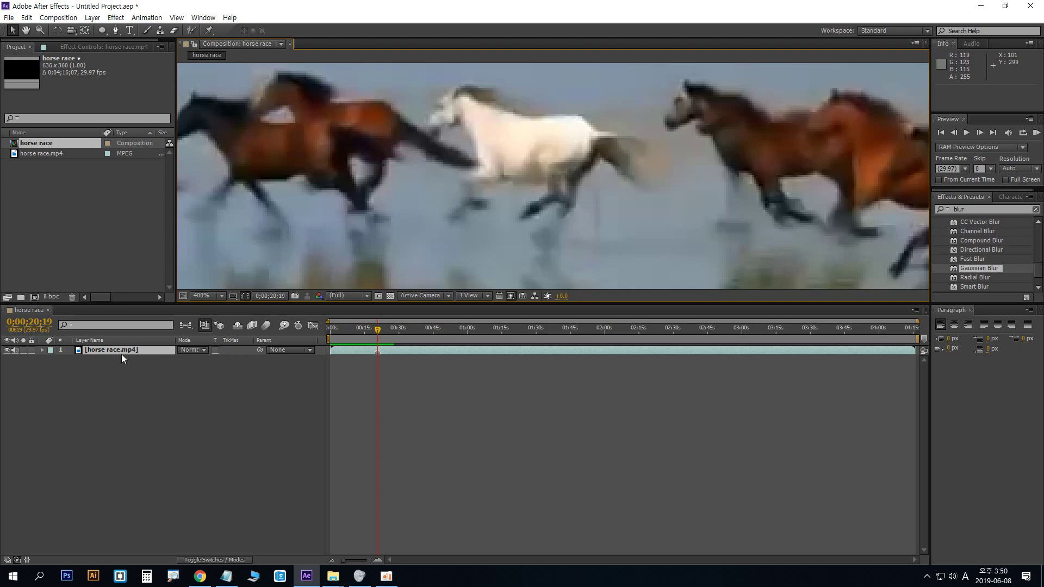
left_click(198, 386)
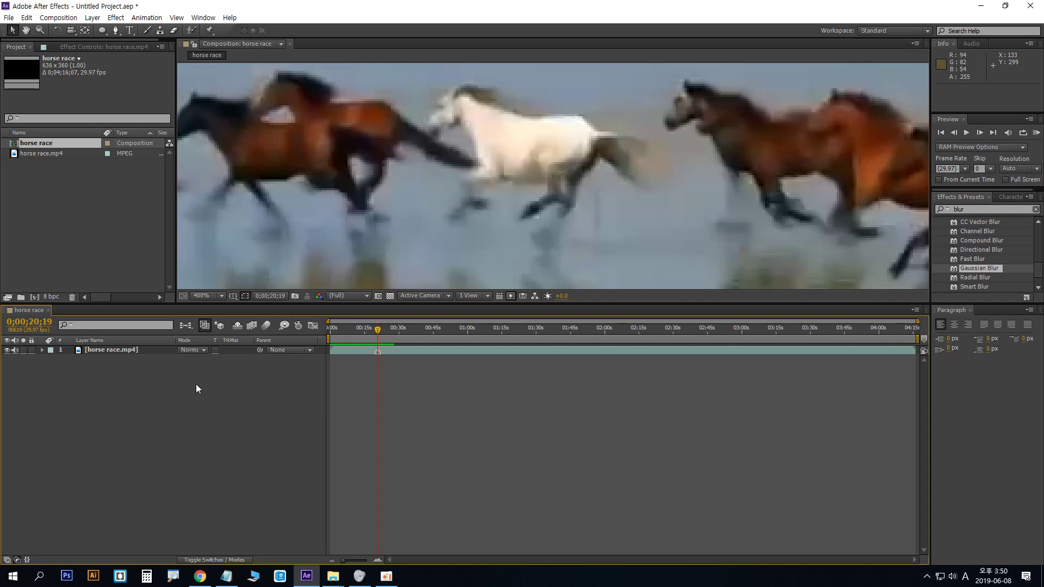
left_click(153, 341)
left_click(157, 351)
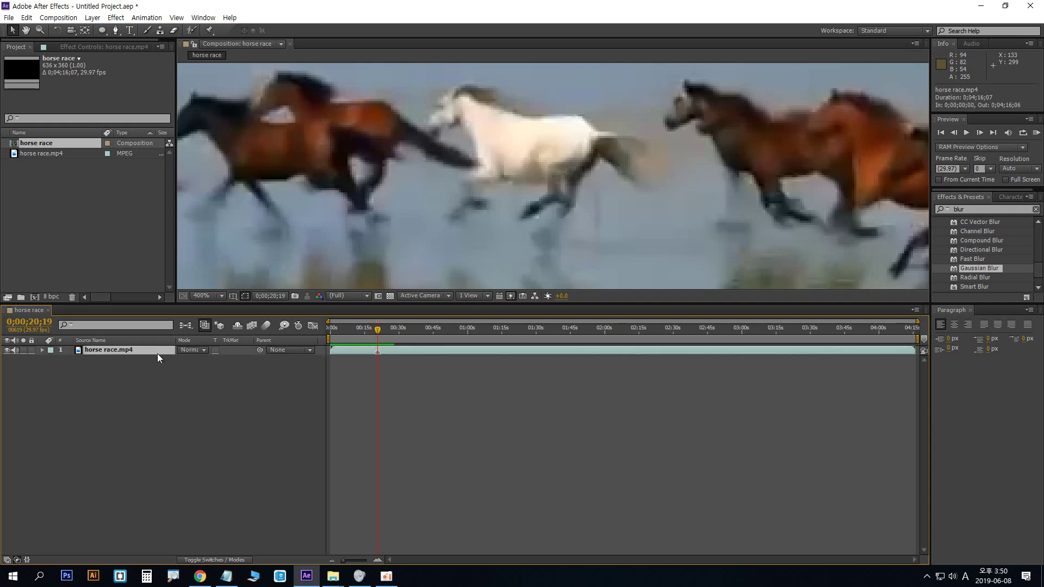
left_click(210, 398)
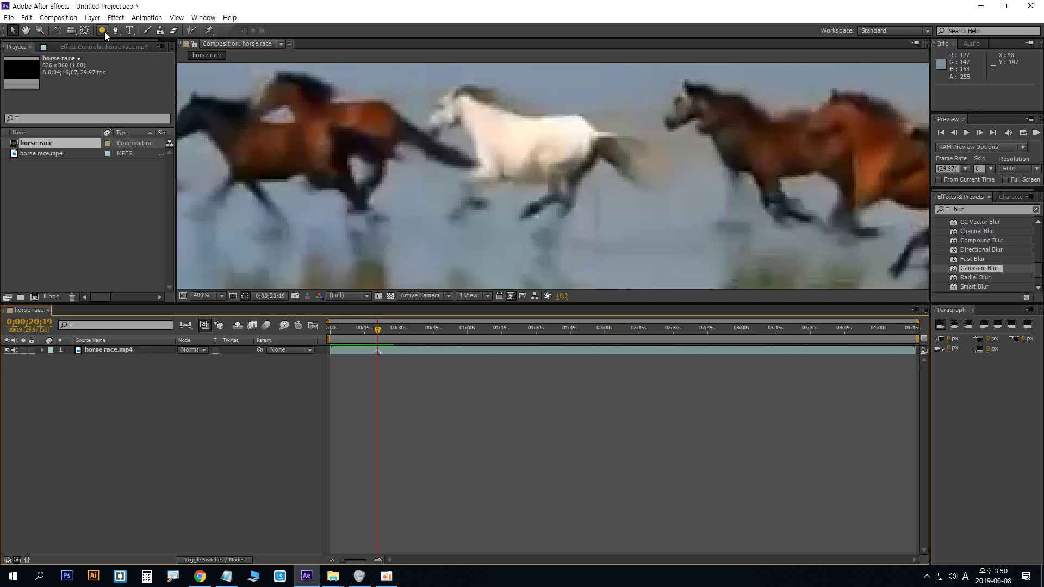
Set the shape fill colour to 010305 and draw a small circle with the Ellipse tool on the white horse's body
left_click_drag(104, 32, 148, 55)
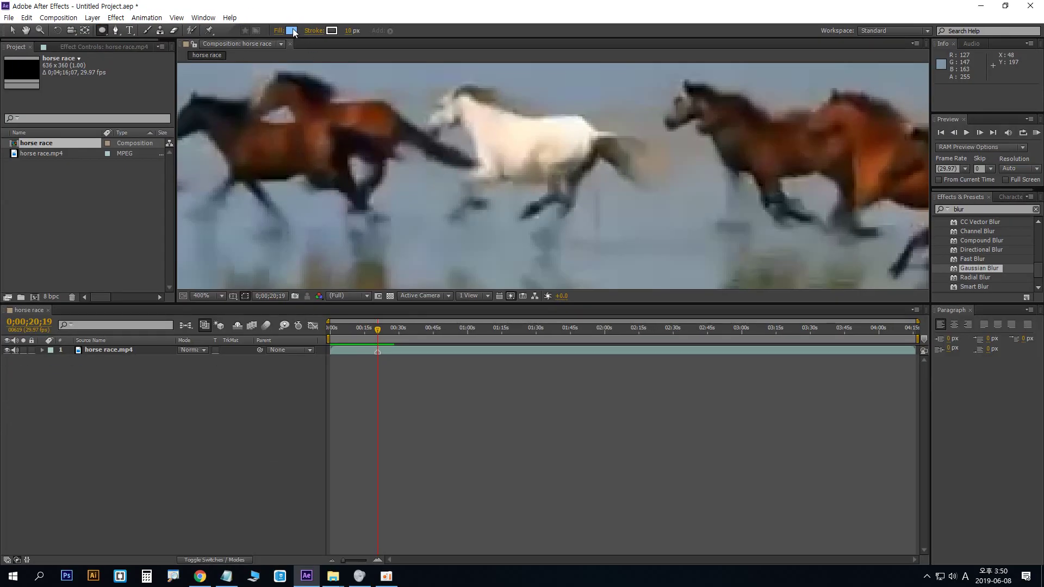
left_click(291, 30)
left_click(520, 359)
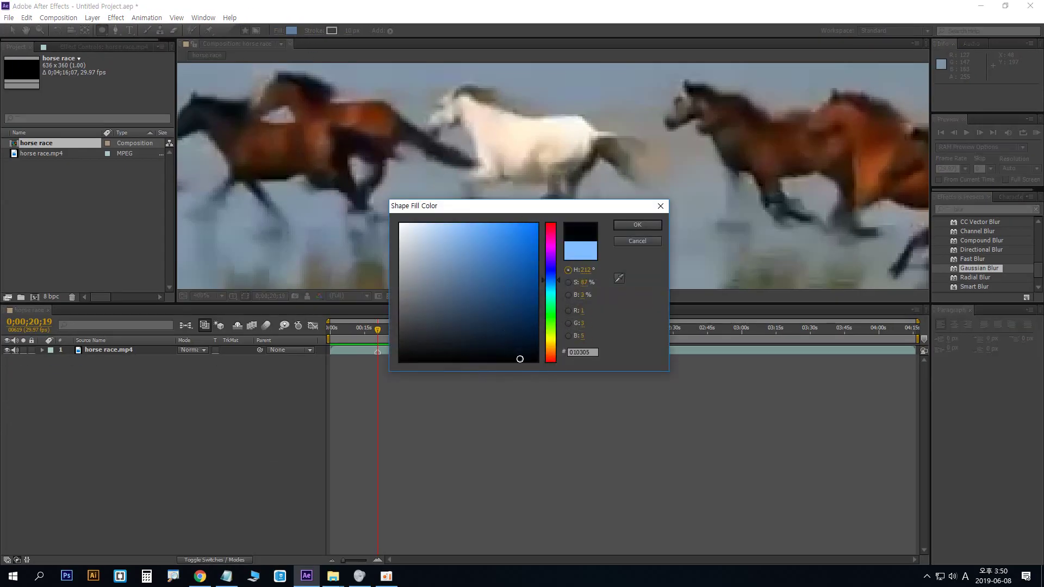
left_click(639, 226)
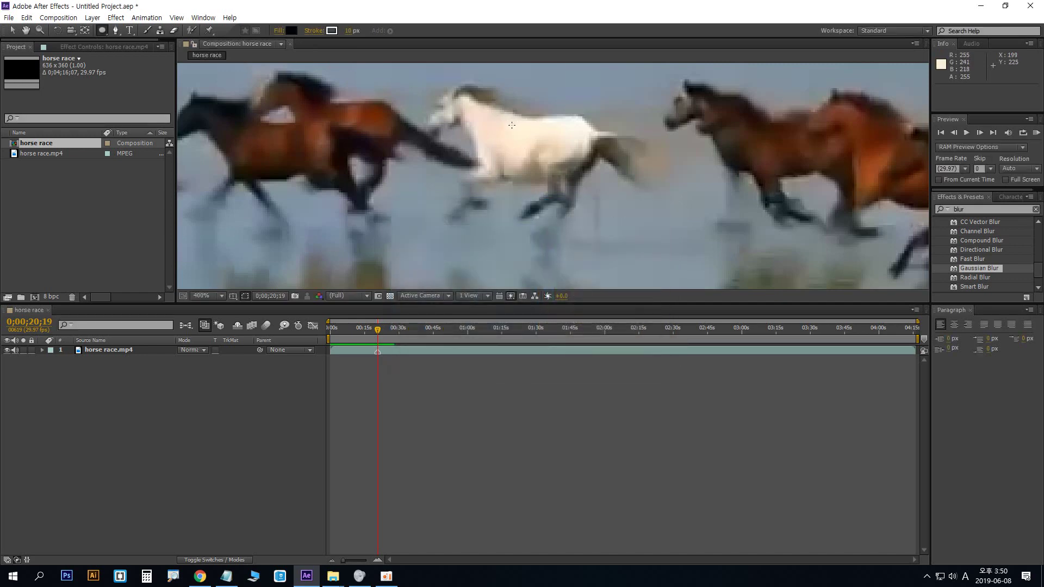
left_click_drag(504, 127, 539, 159)
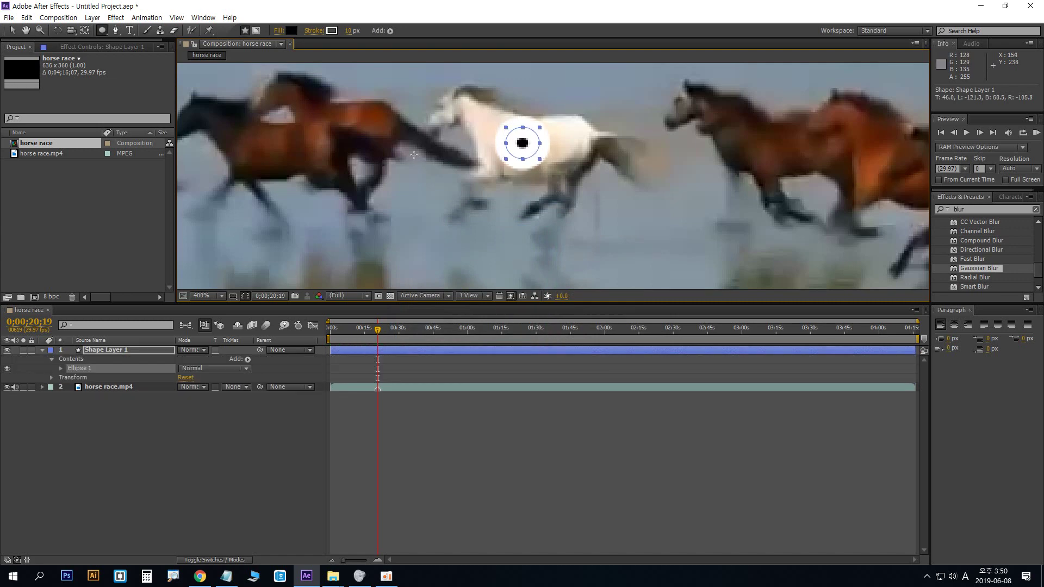
left_click(332, 31)
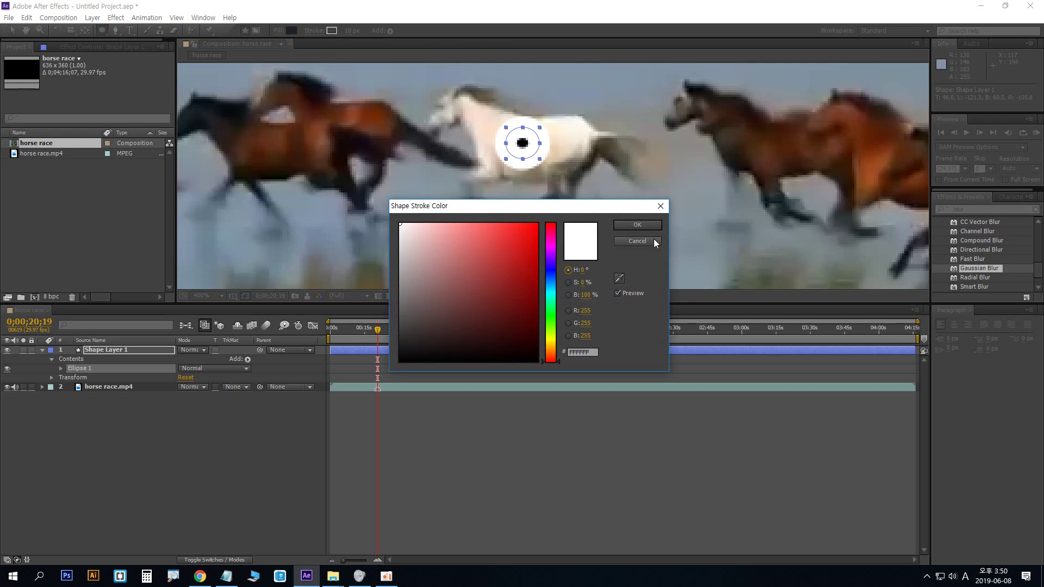
left_click(637, 241)
left_click(332, 31)
left_click(617, 239)
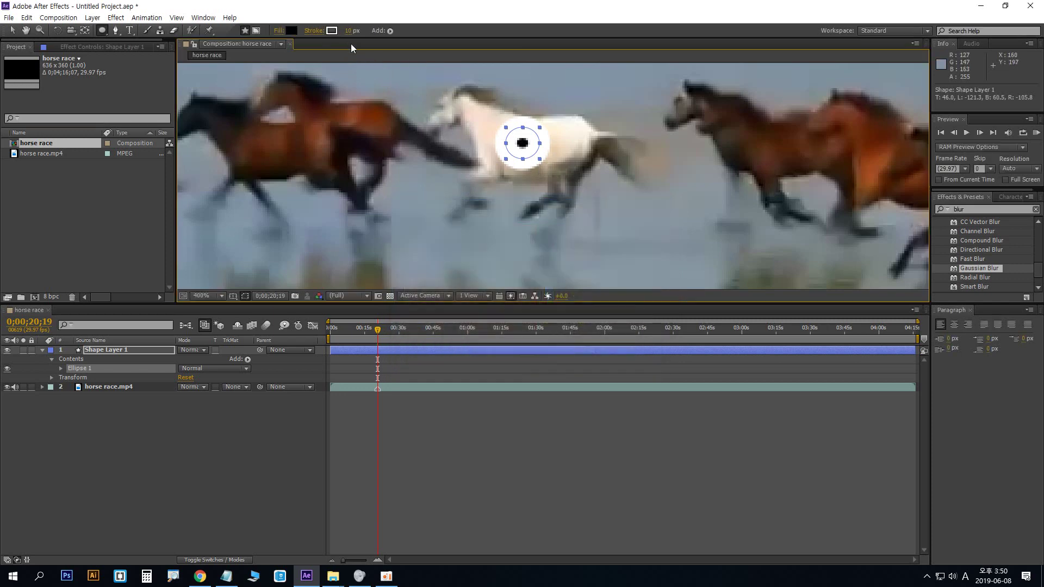
Set the circle's stroke width to 1 px and return to the Selection tool
type("1")
key("Return")
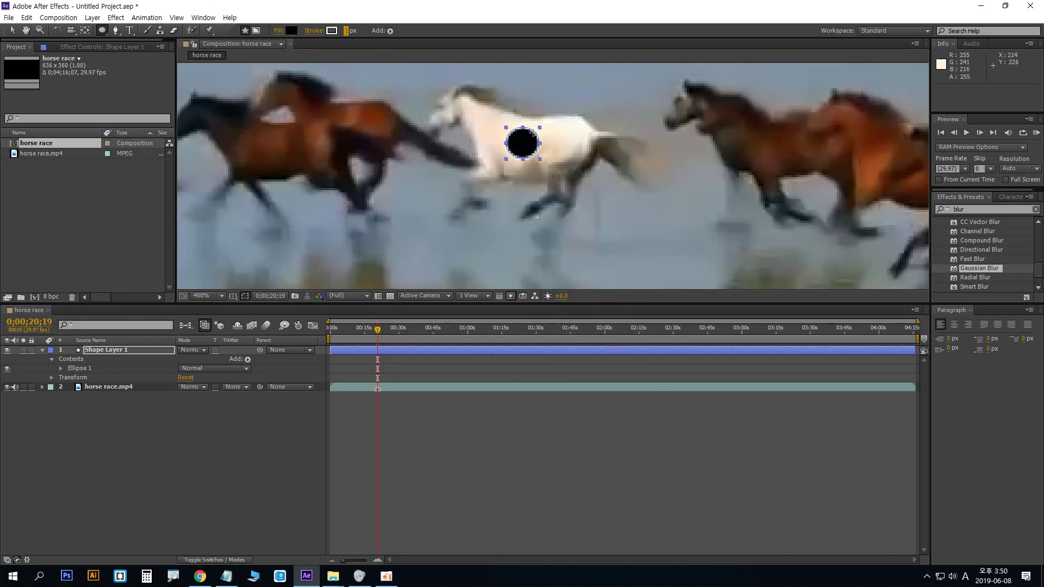
left_click(15, 31)
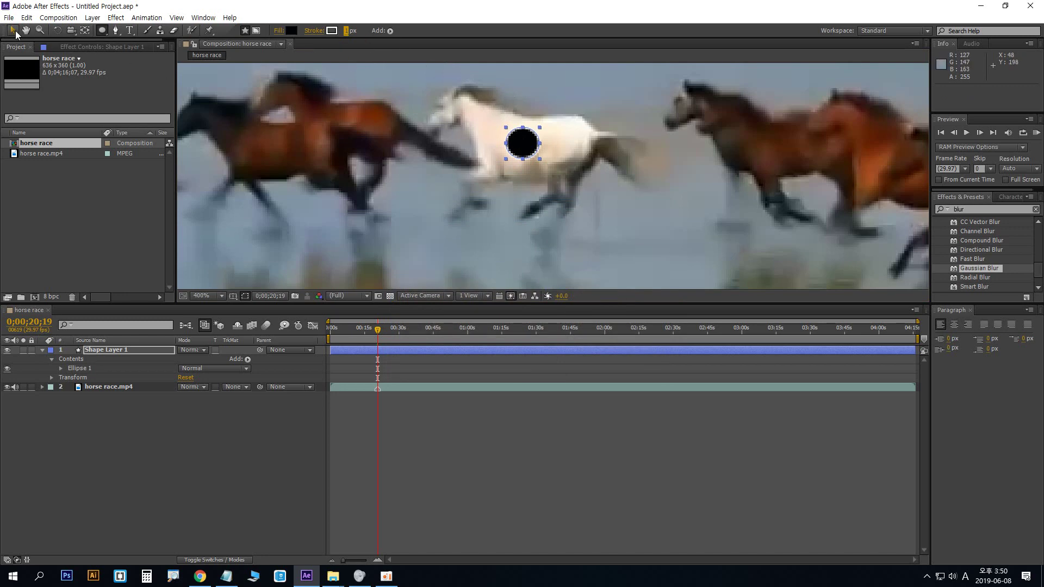
left_click(592, 183)
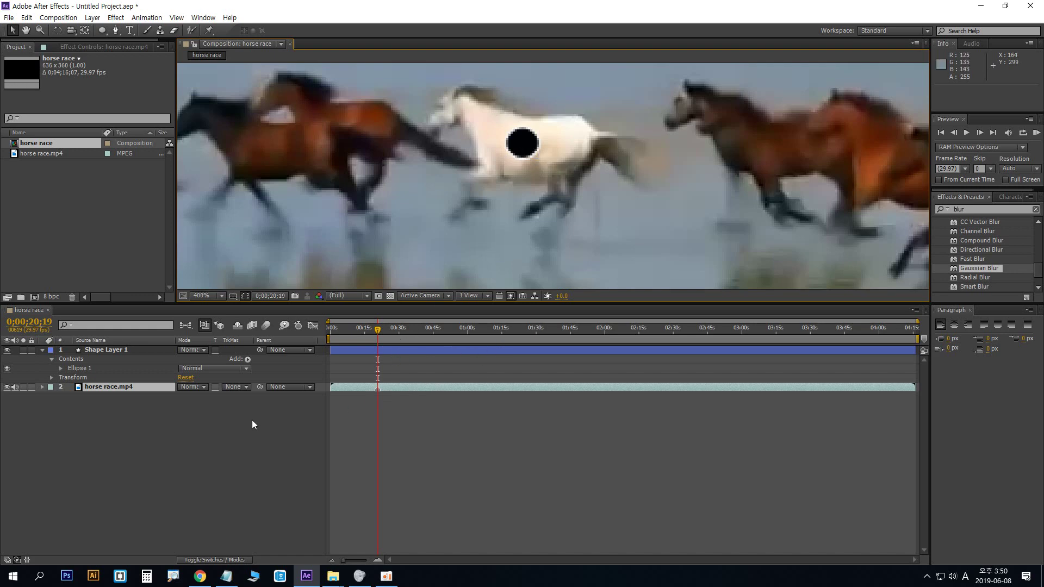
Try to resize the circle on Shape Layer 1 slightly from its corner, and undo the last change
left_click(112, 351)
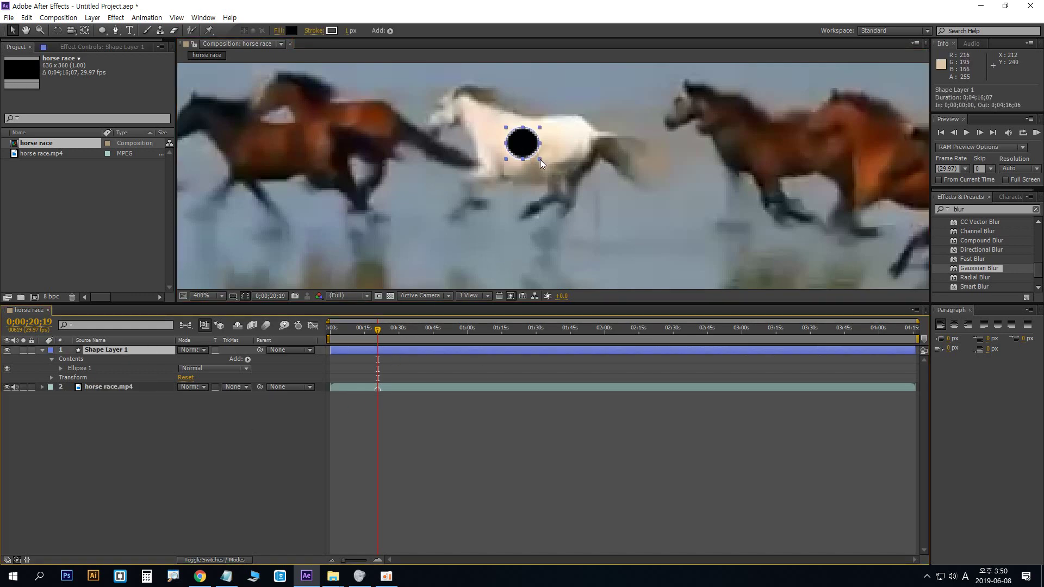
mouse_move(540, 159)
left_mouse_down()
mouse_move(540, 167)
mouse_move(538, 158)
left_mouse_up()
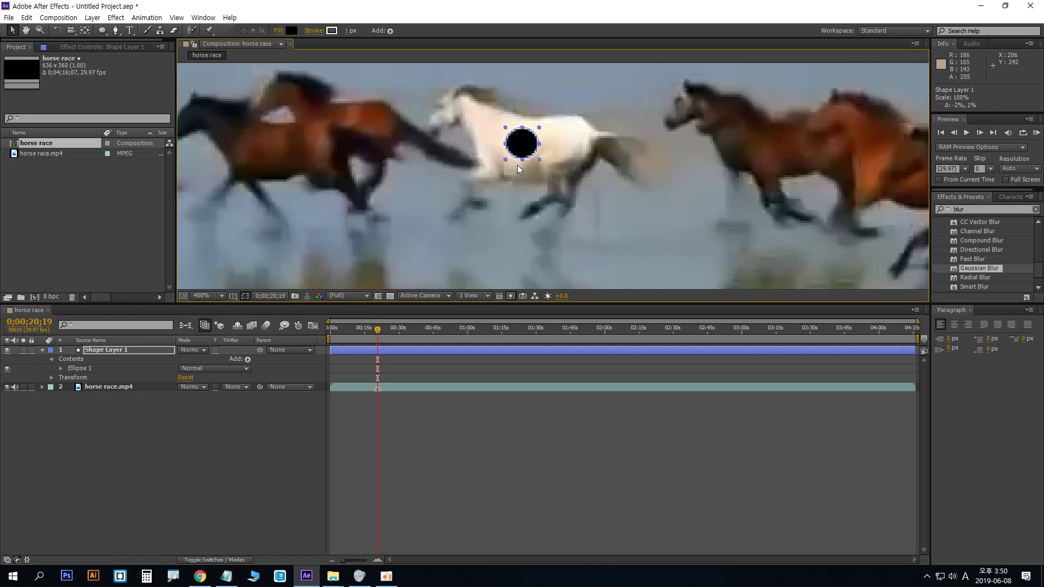
left_click(508, 240)
key("ctrl+z")
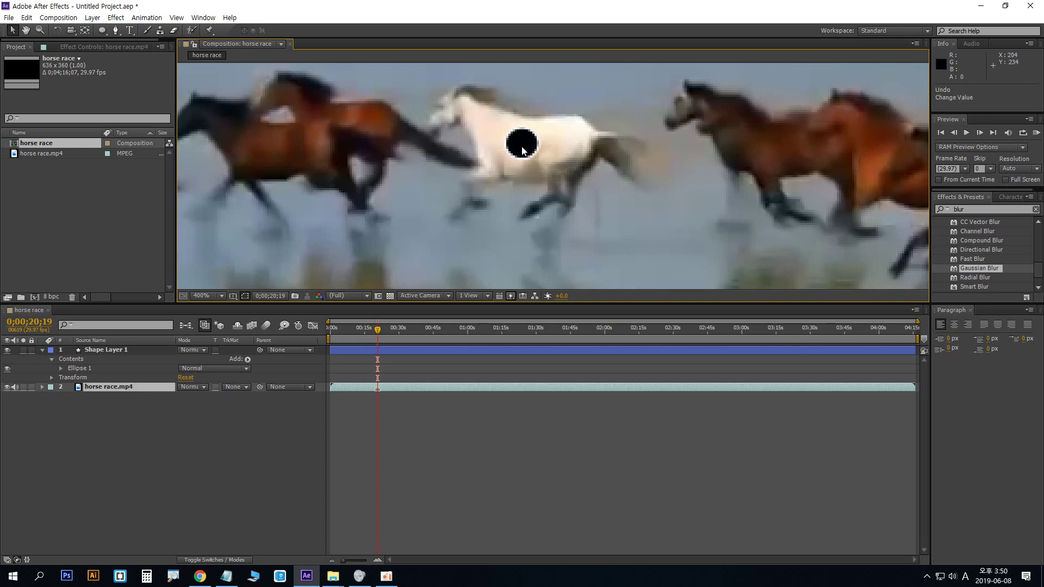
Reposition Shape Layer 1 to about 315, 181.5 so the circle sits slightly lower on the white horse's body, and deselect it
left_click(121, 349)
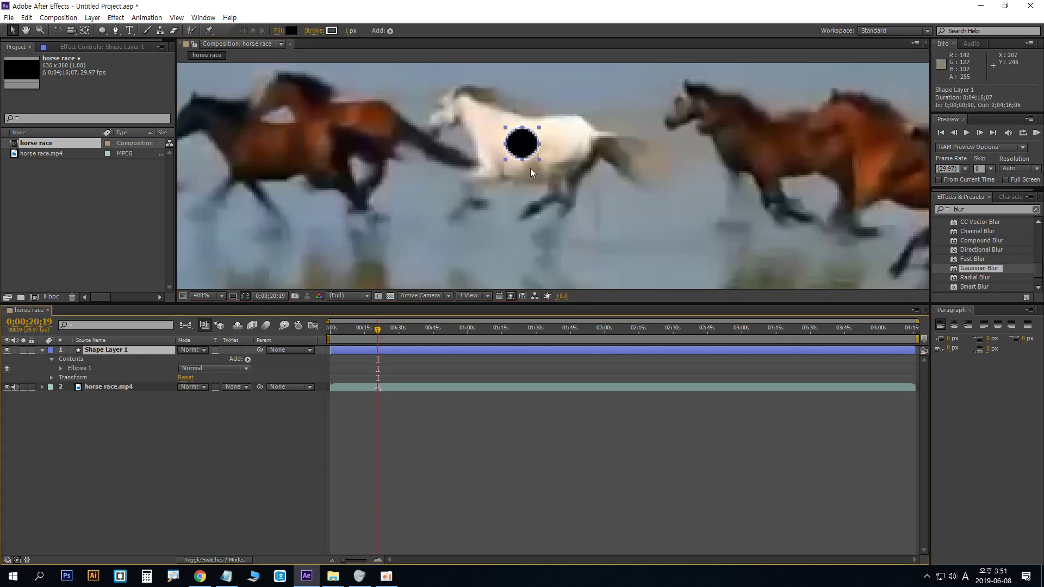
left_click_drag(537, 160, 543, 164)
left_click(387, 432)
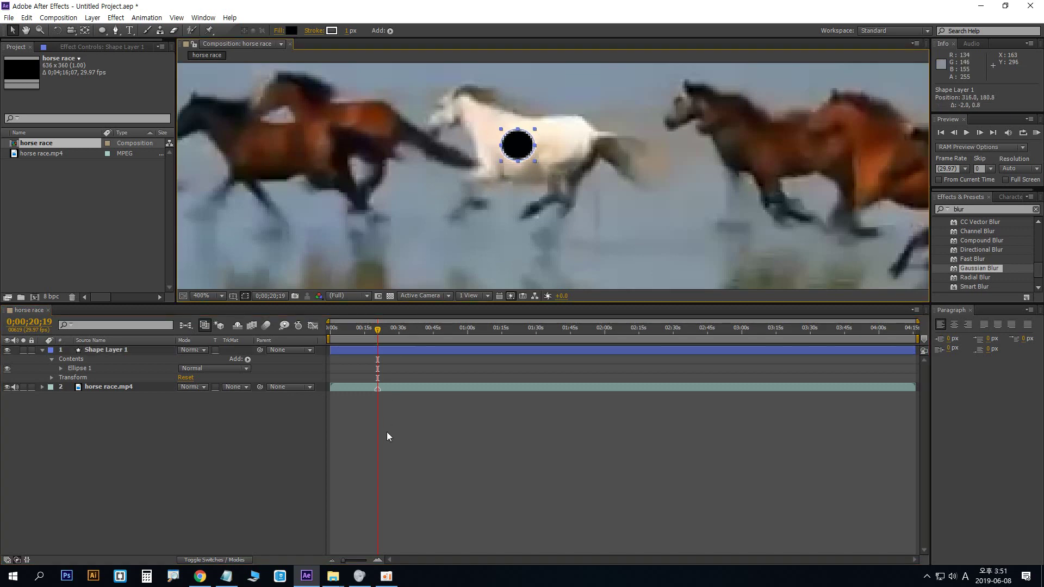
left_click(121, 354)
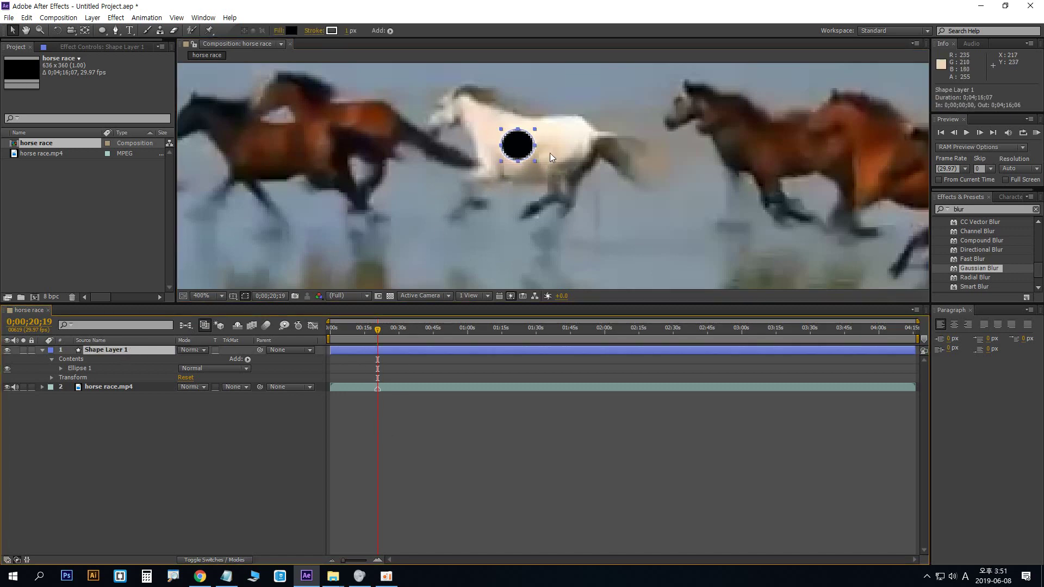
left_click_drag(535, 163, 503, 164)
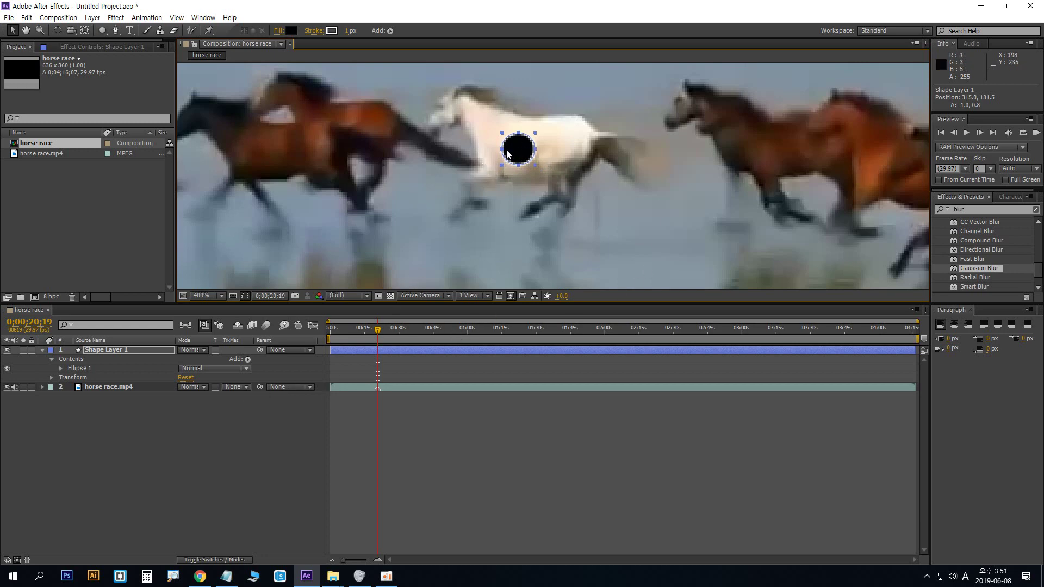
left_click(158, 418)
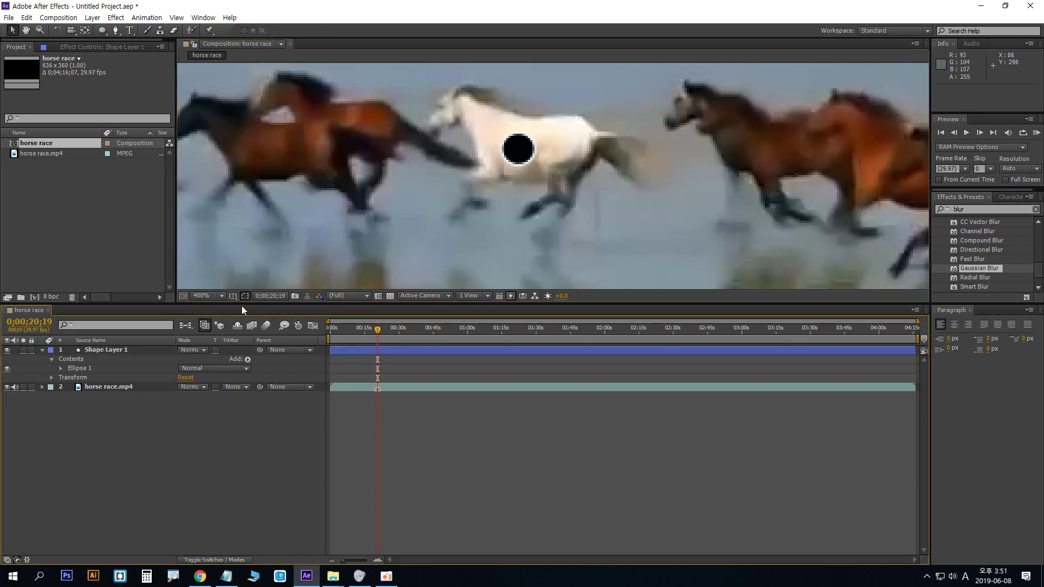
left_click_drag(135, 350, 158, 384)
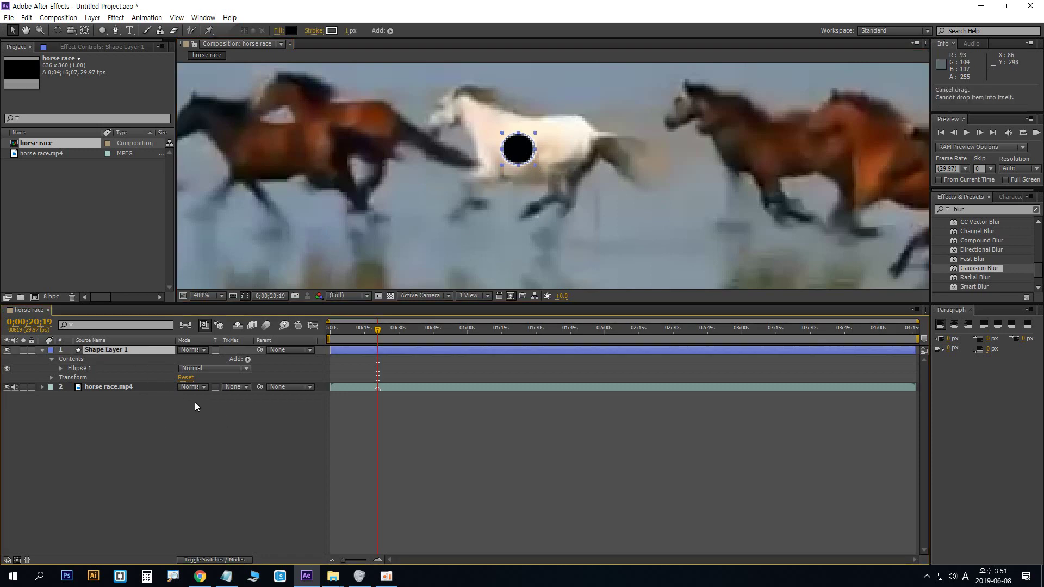
left_click(258, 481)
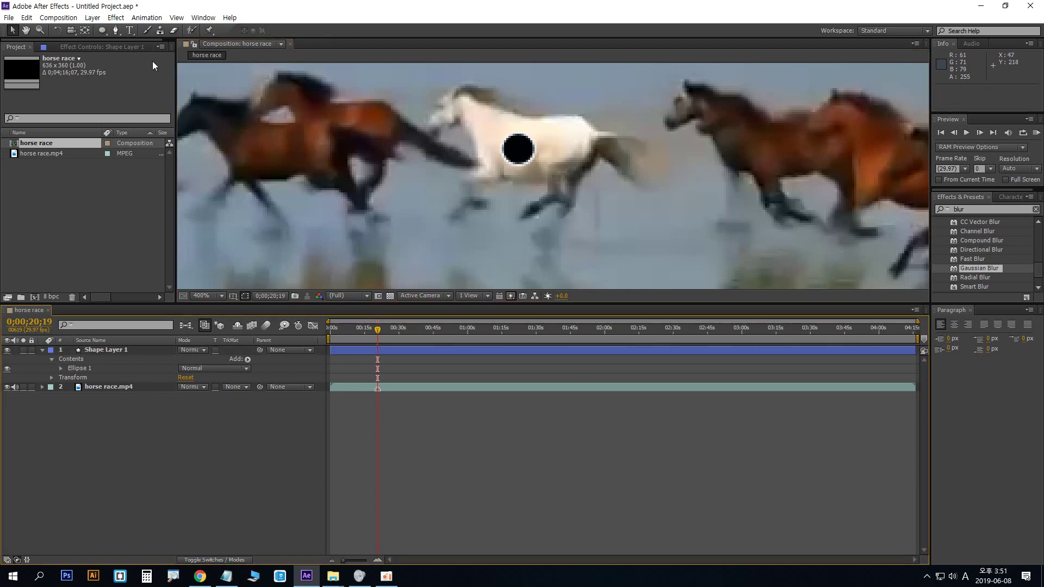
Add a text layer reading 5 at the circle on the white horse
left_click(130, 30)
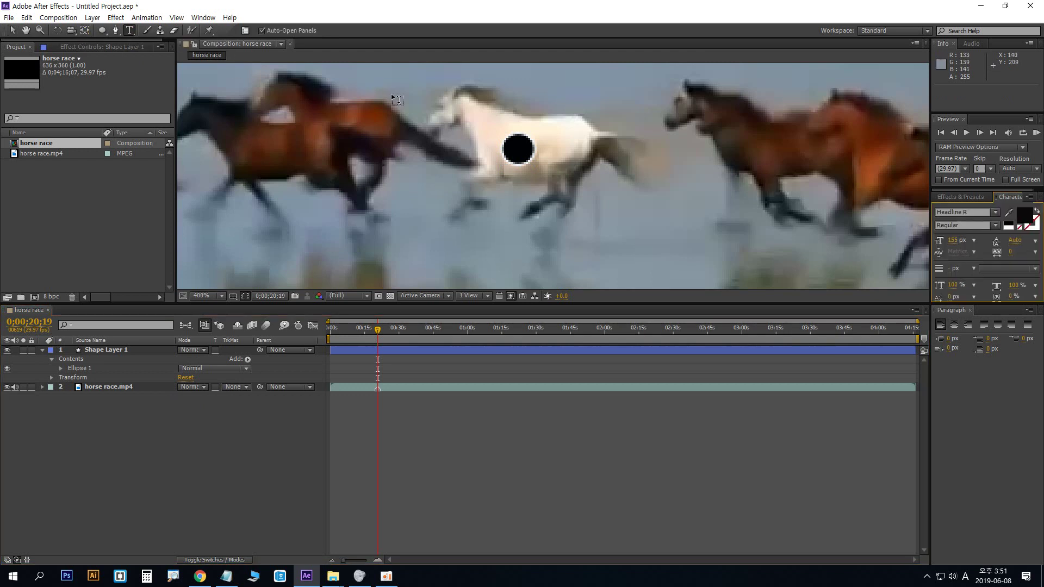
left_click(515, 172)
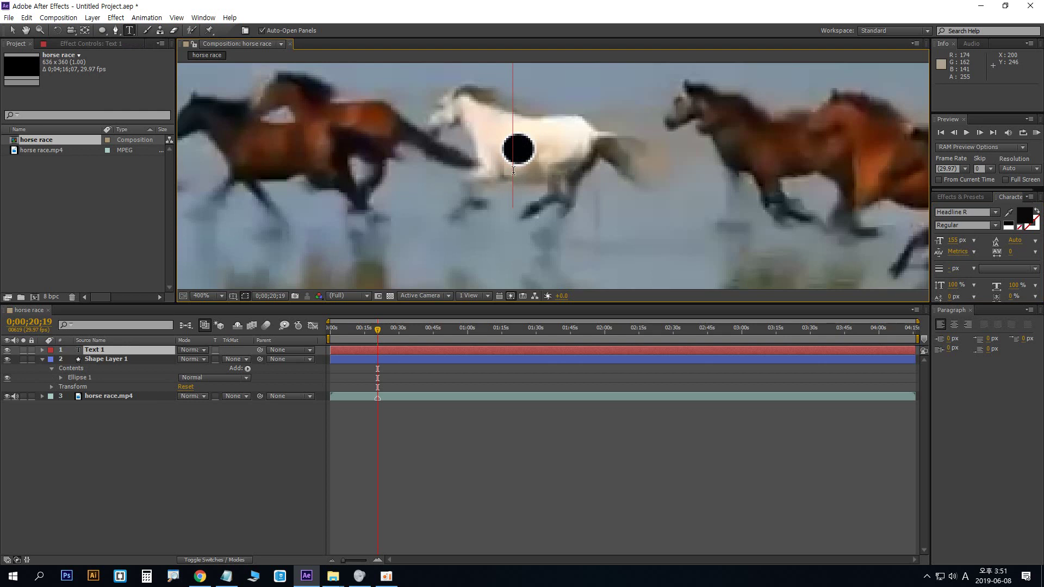
type("5")
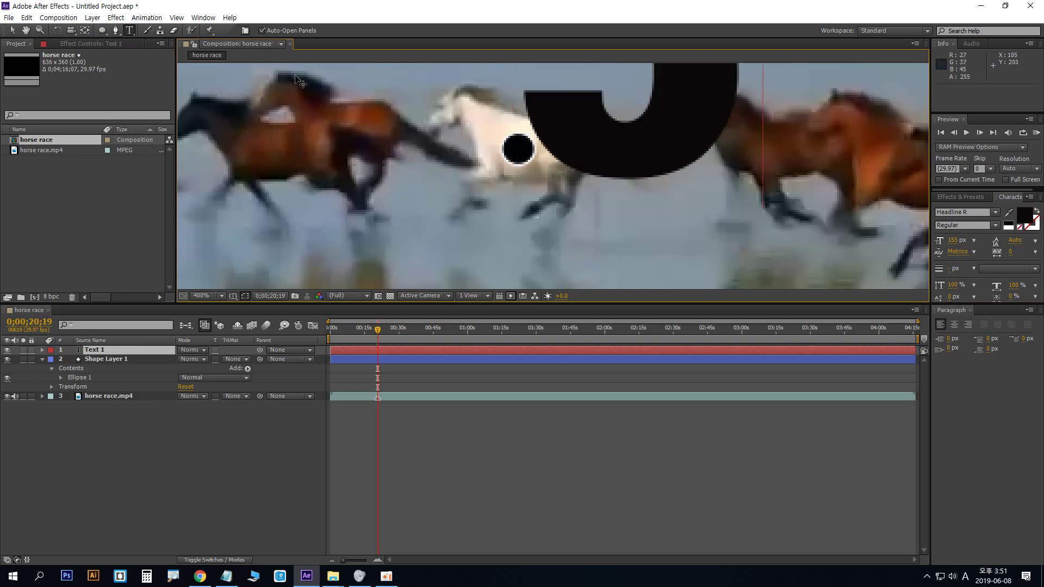
Reposition the text layer 5 to about 178.3, 292.8 and reduce its font size to 14 px
left_click(18, 31)
left_click_drag(597, 139, 550, 266)
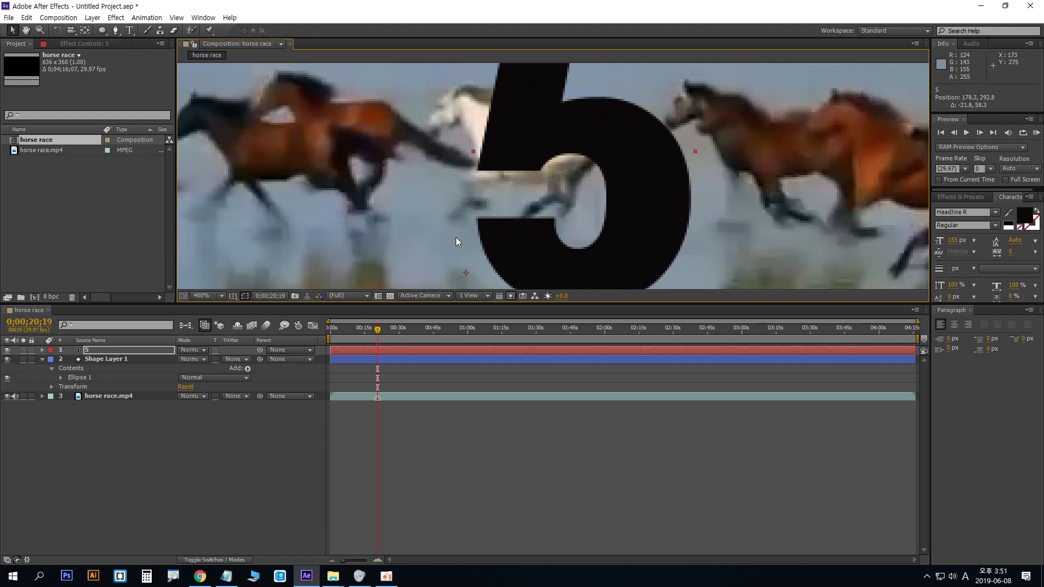
key("slash")
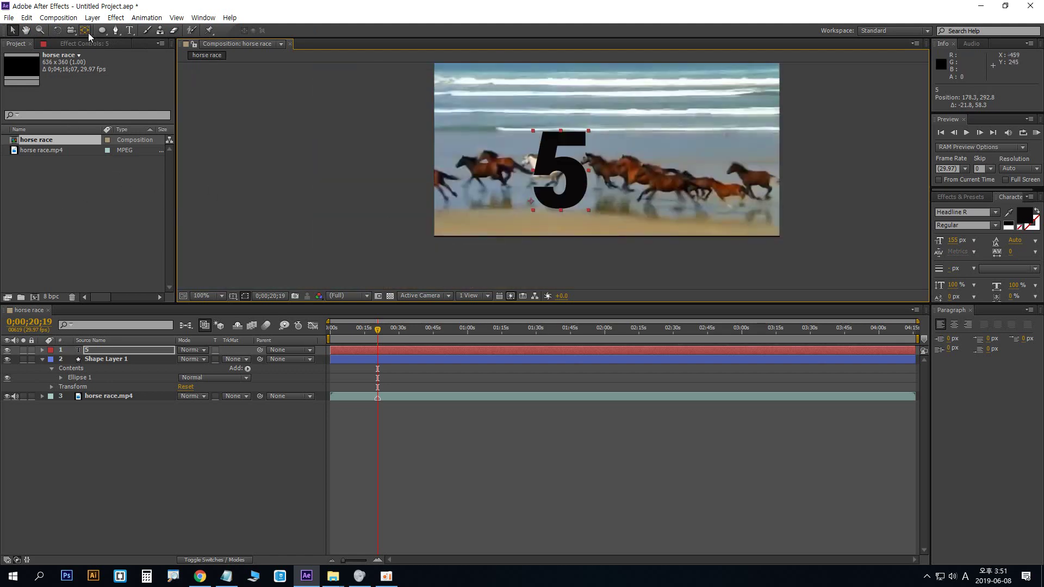
left_click(129, 31)
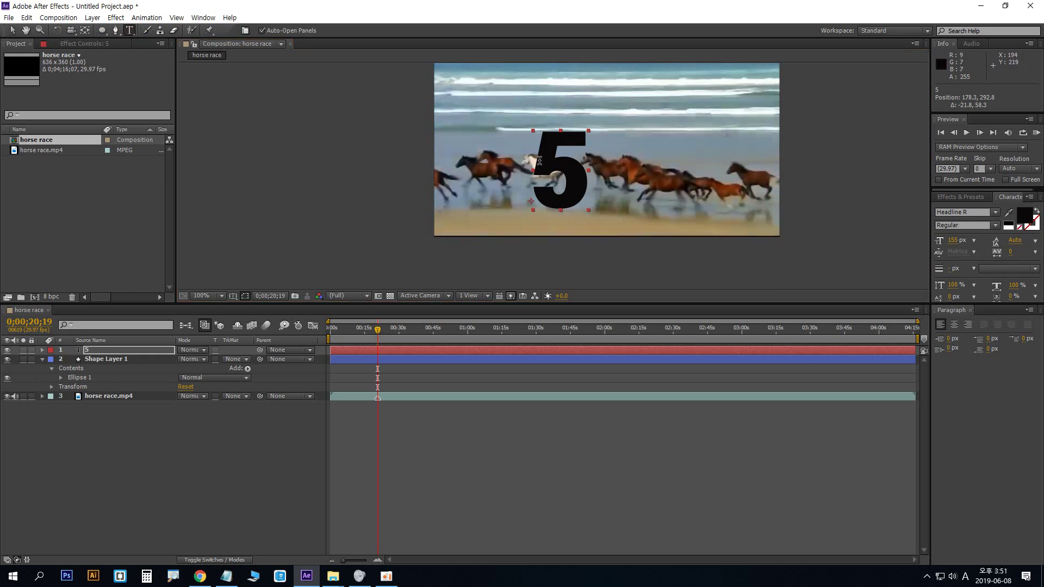
key("period")
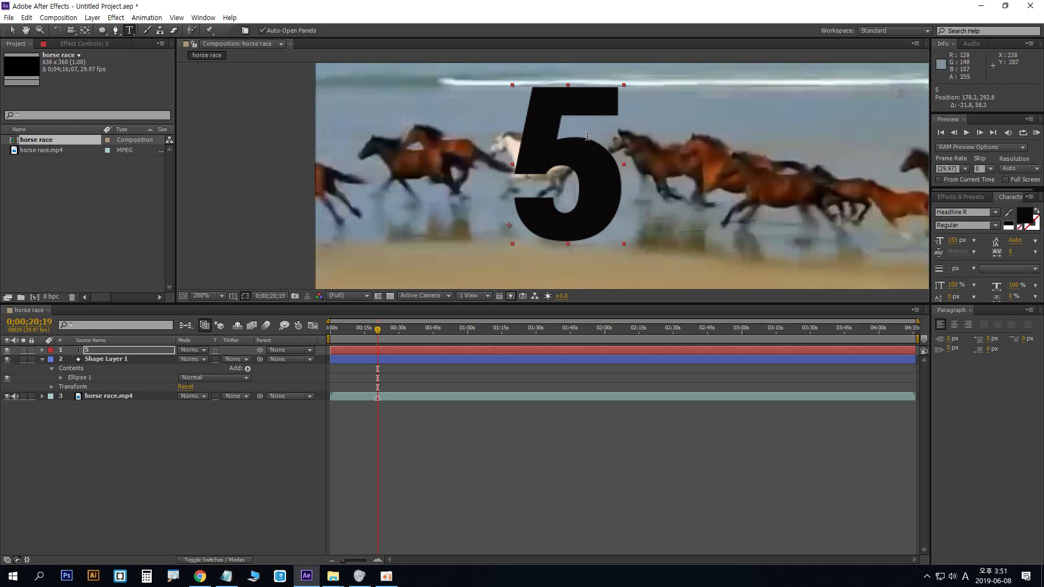
left_click_drag(955, 243, 887, 248)
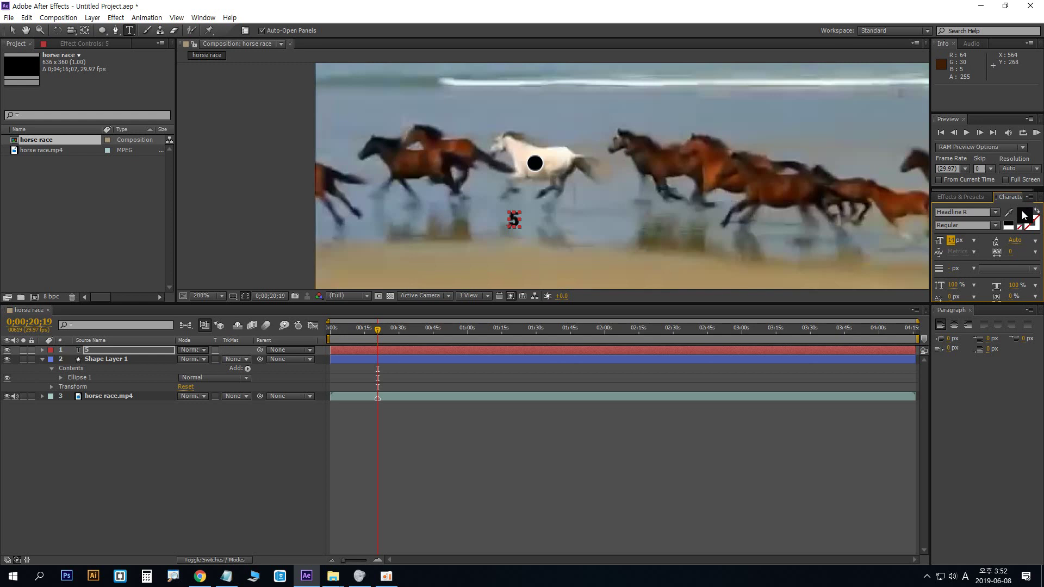
Change the fill color of the text 5 to bright yellow, FFF600
left_click(1005, 296)
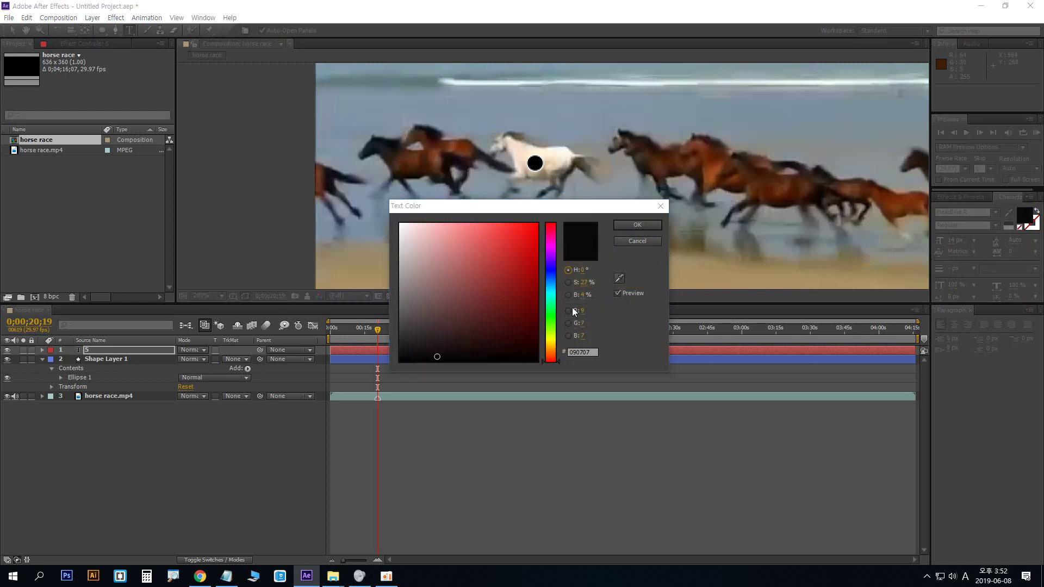
left_click_drag(551, 318, 550, 340)
left_click_drag(518, 248, 570, 220)
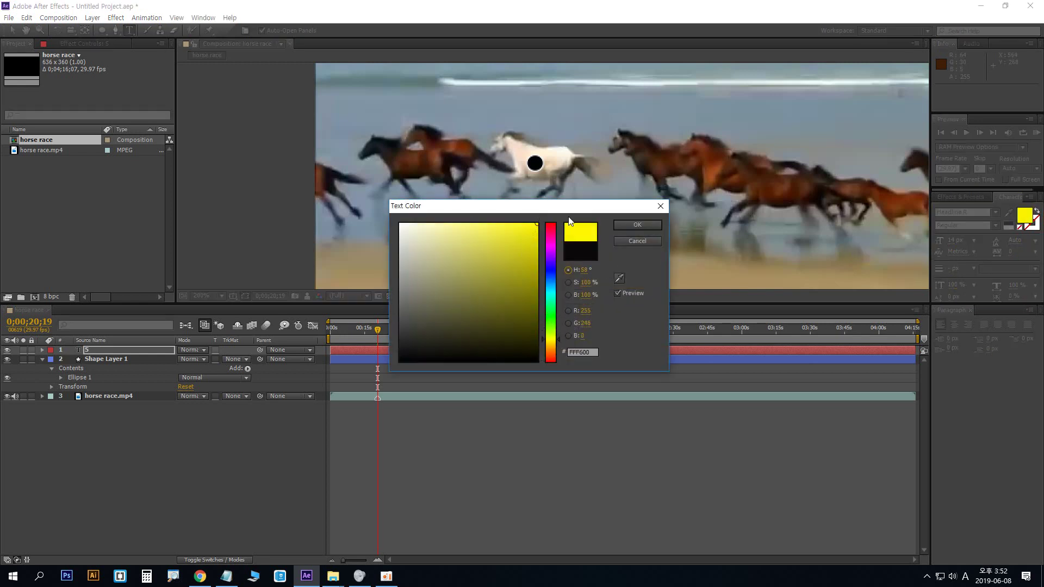
left_click(637, 225)
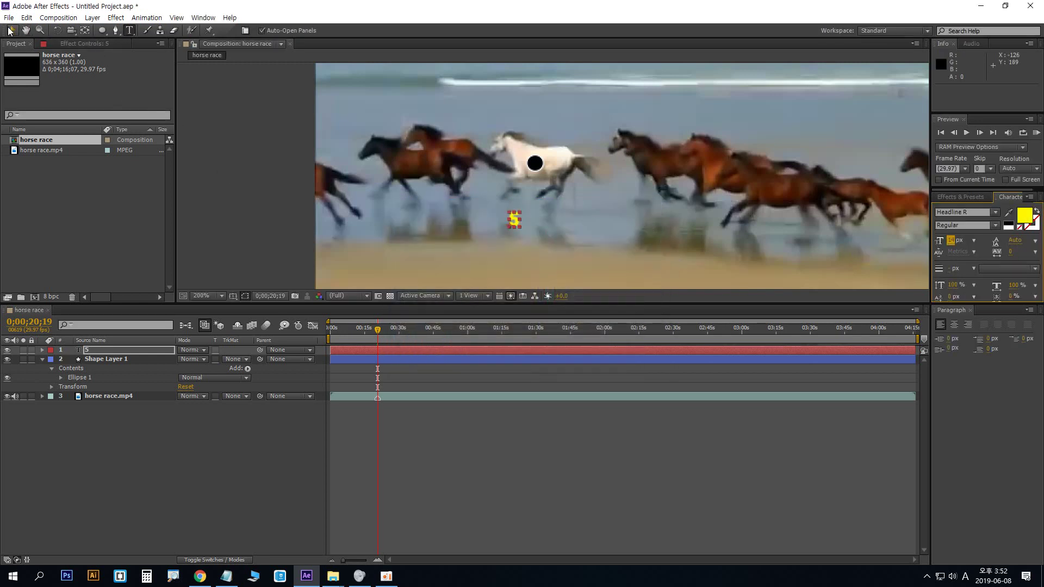
Undo the accidental shift of the horse race.mp4 layer, preview the footage briefly, and return the playhead to 0;00;20;19
left_click_drag(546, 218, 548, 219)
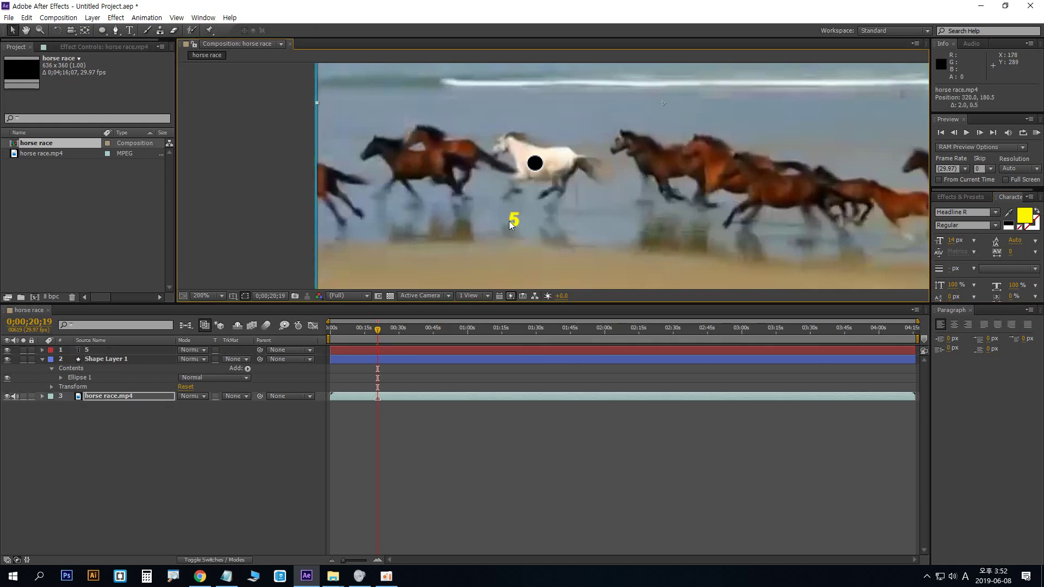
key("space")
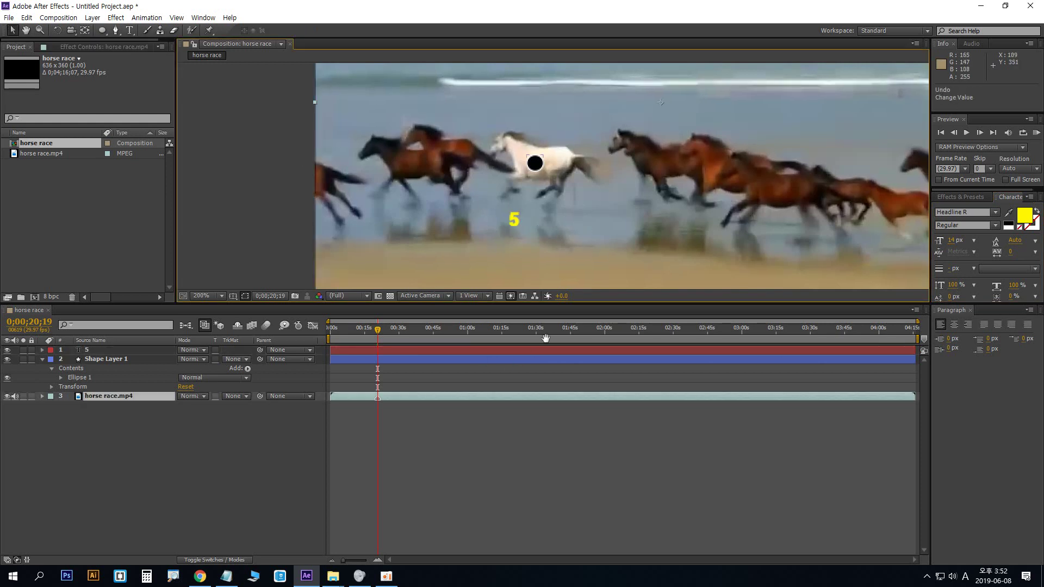
key("space")
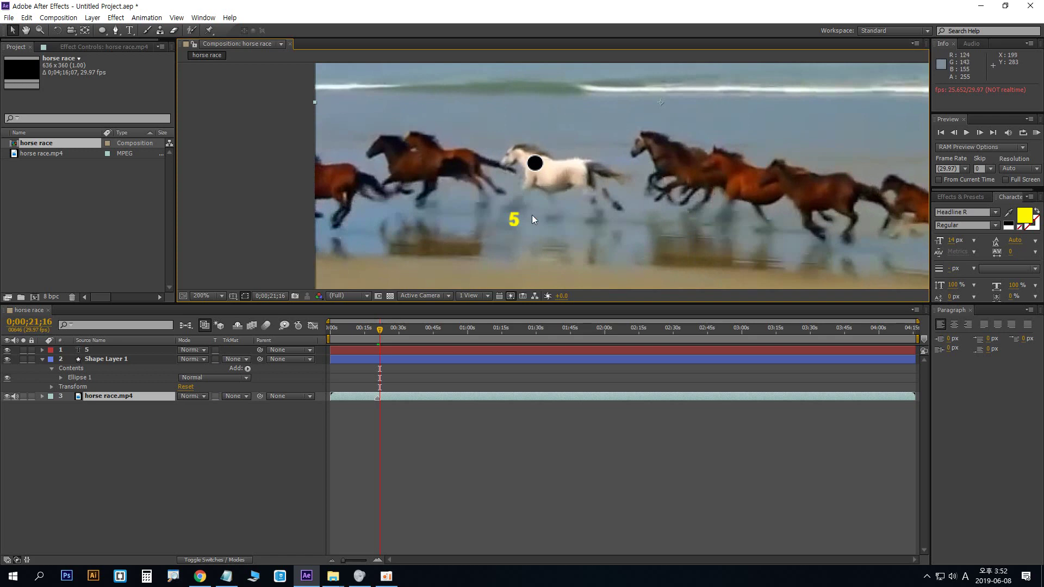
left_click_drag(381, 329, 379, 330)
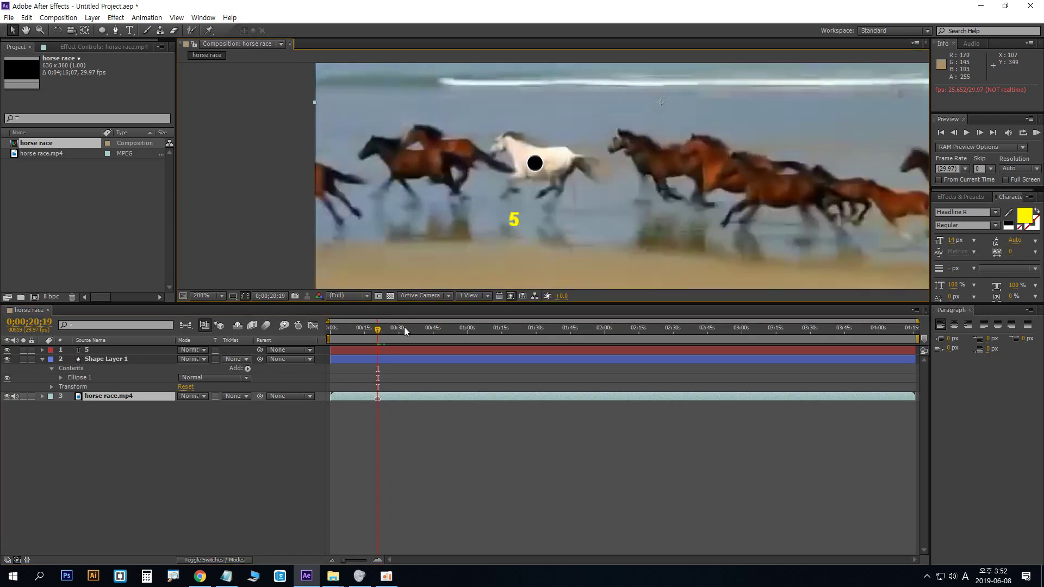
Place the text layer 5 over the black circle on the white horse, at about 199.3, 240.8
left_click(130, 350)
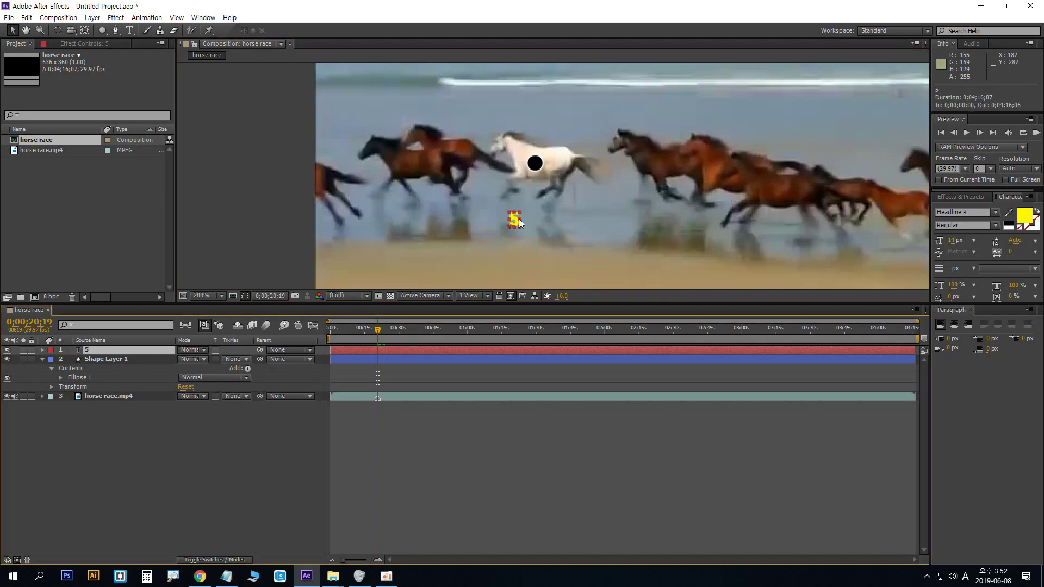
left_click_drag(516, 222, 538, 165)
scroll(534, 214, "up", 1)
scroll(540, 204, "up", 1)
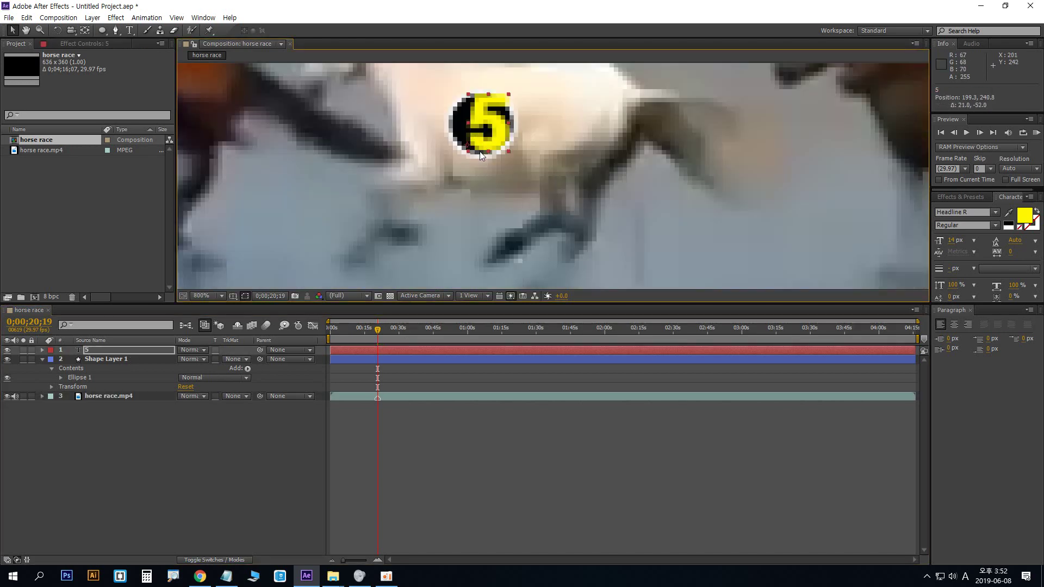
scroll(481, 156, "down", 1)
Resize the circle on Shape Layer 1 to a scale of about 98%, 106% so that it sits behind the 5
left_click(135, 359)
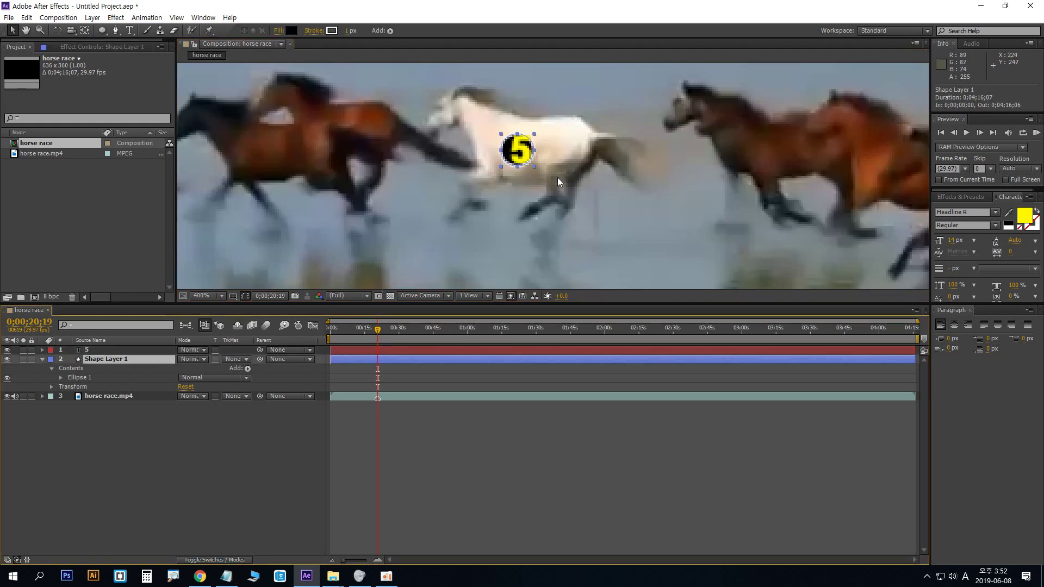
left_click(98, 369)
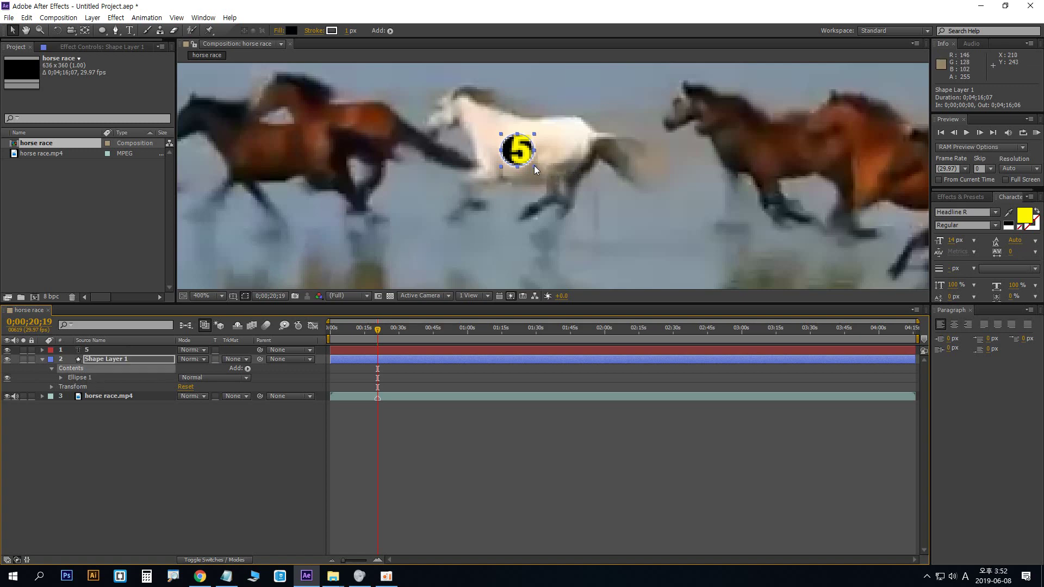
left_click_drag(533, 165, 536, 168)
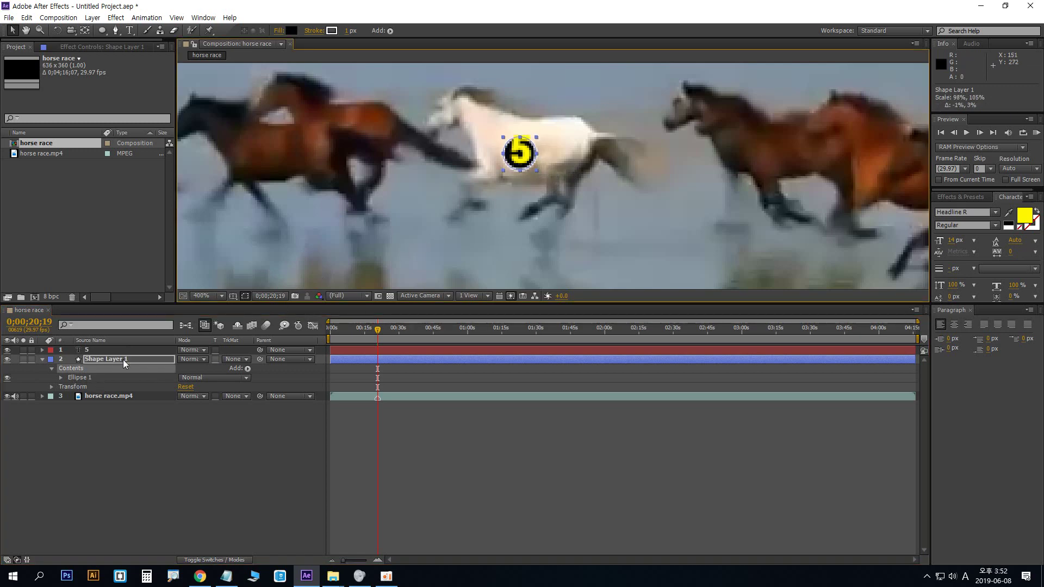
left_click(81, 387)
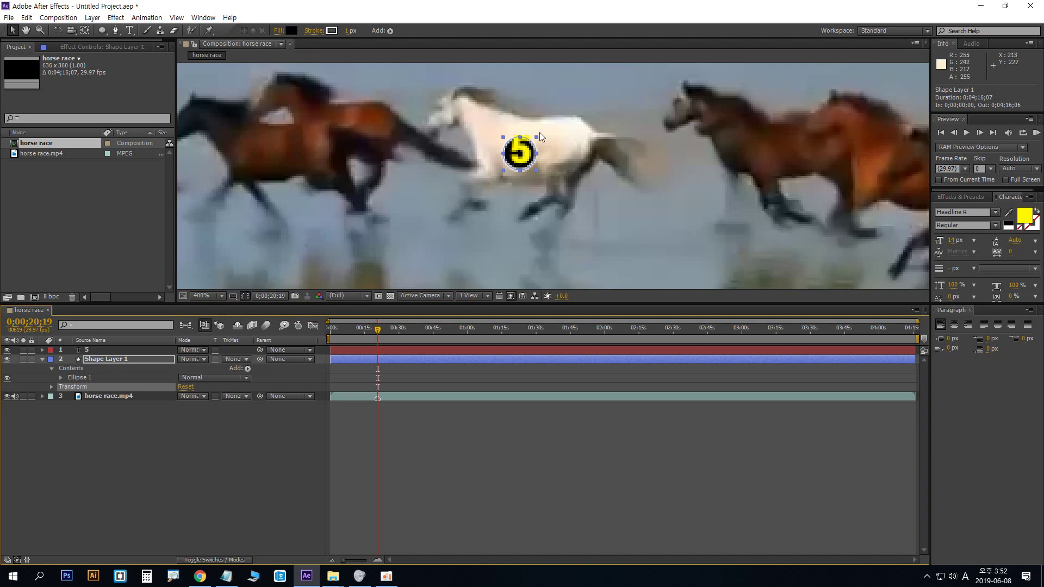
left_click_drag(536, 136, 536, 137)
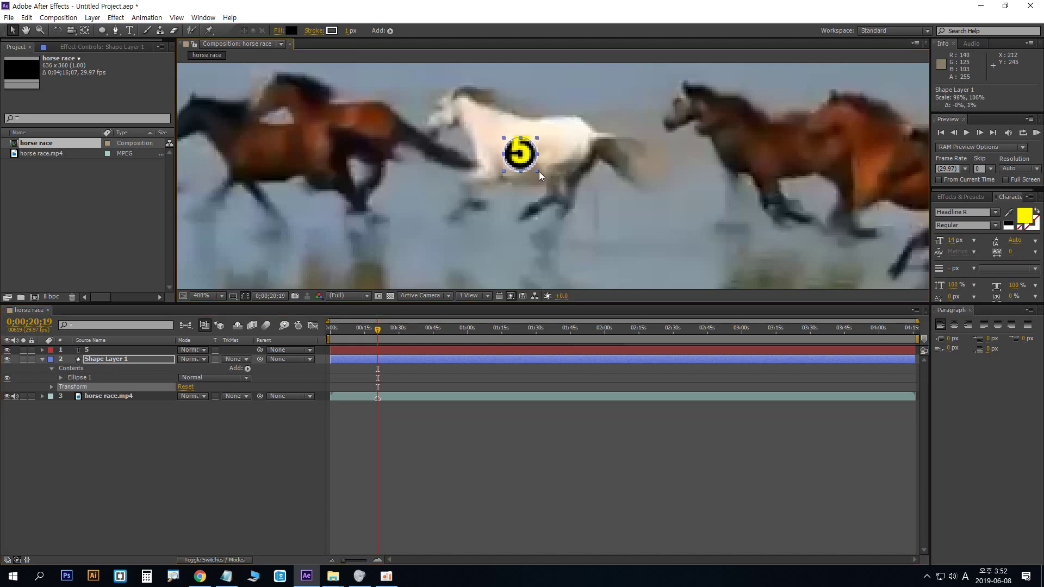
key("ctrl+t")
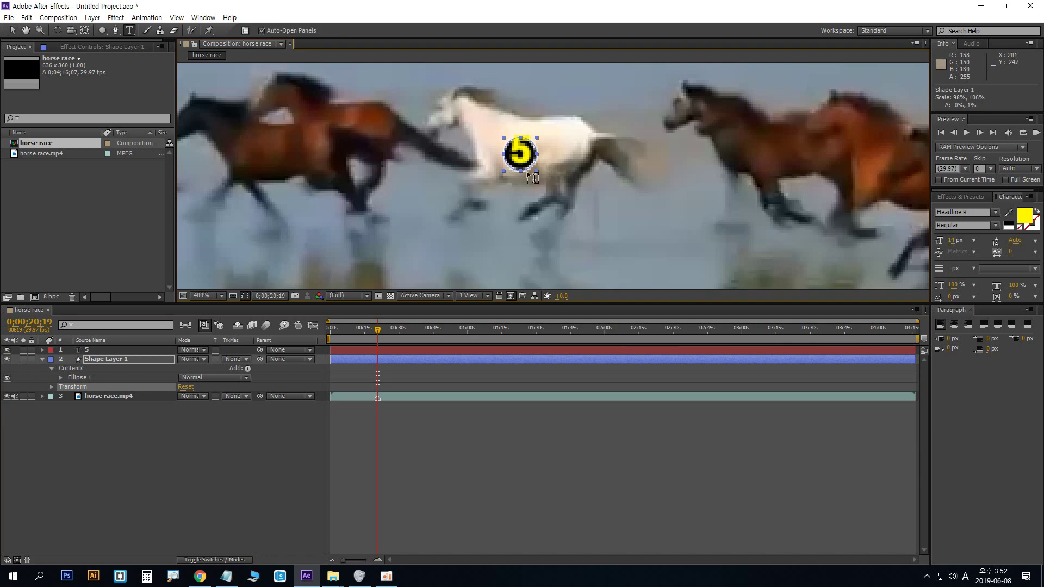
left_click(17, 29)
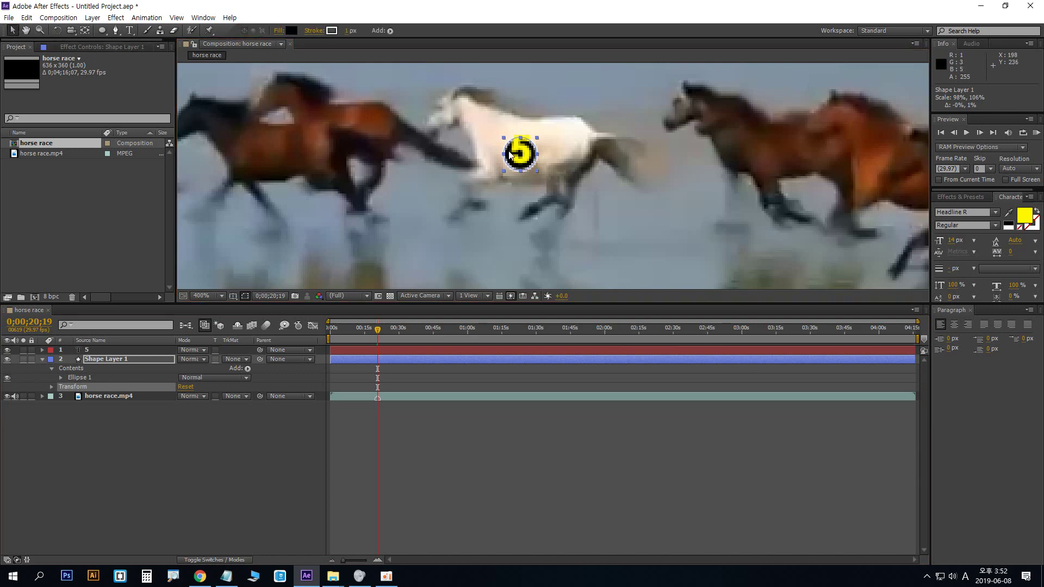
key("ctrl+t")
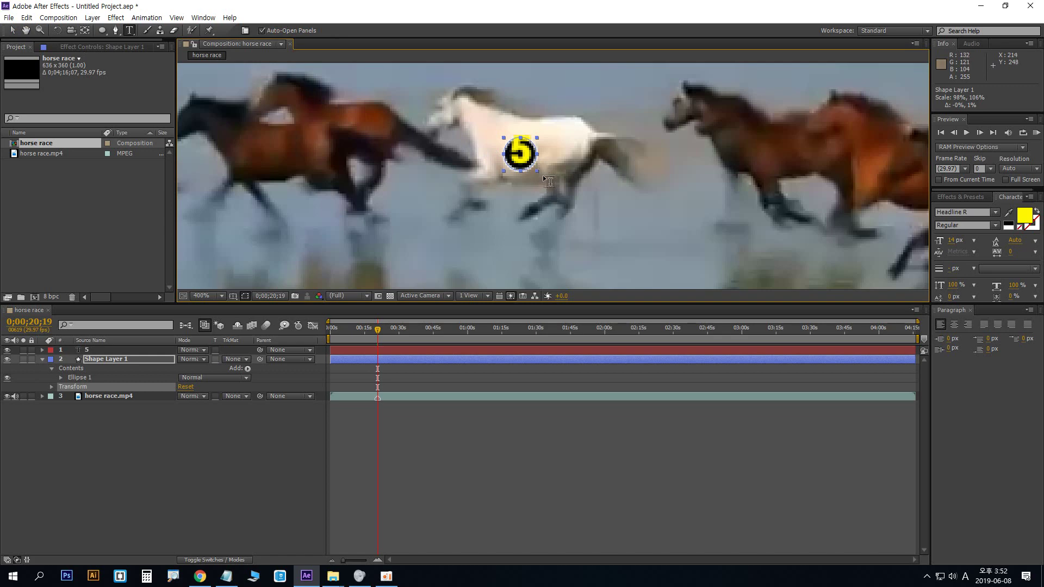
left_click(16, 29)
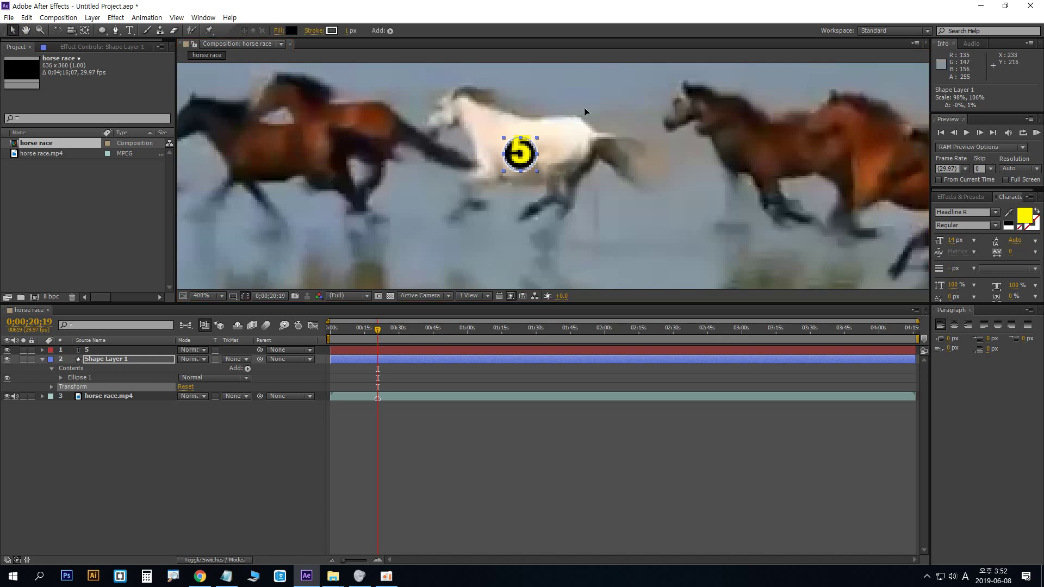
left_click(527, 175)
left_click(133, 360)
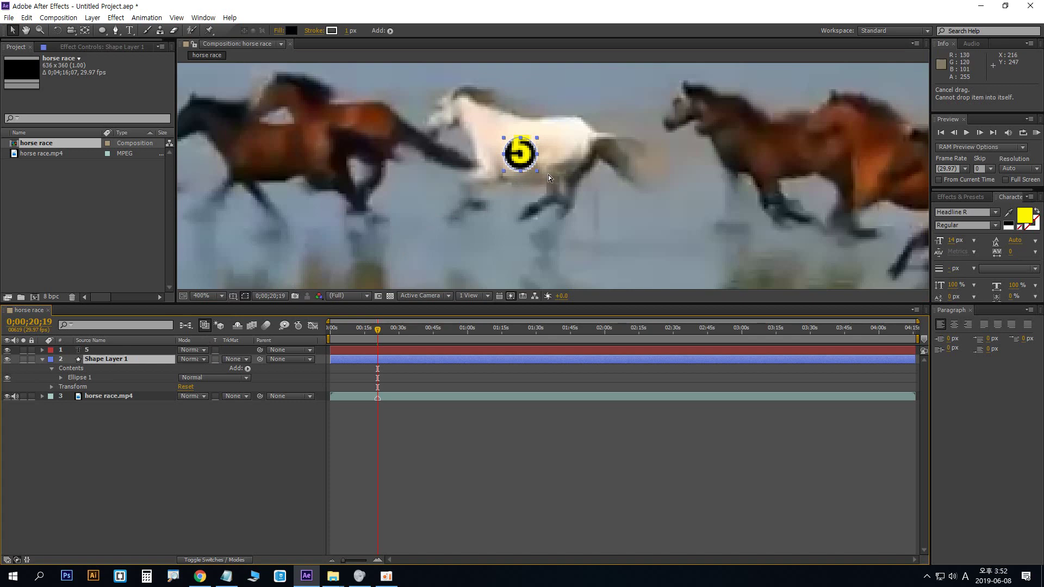
key("ctrl+t")
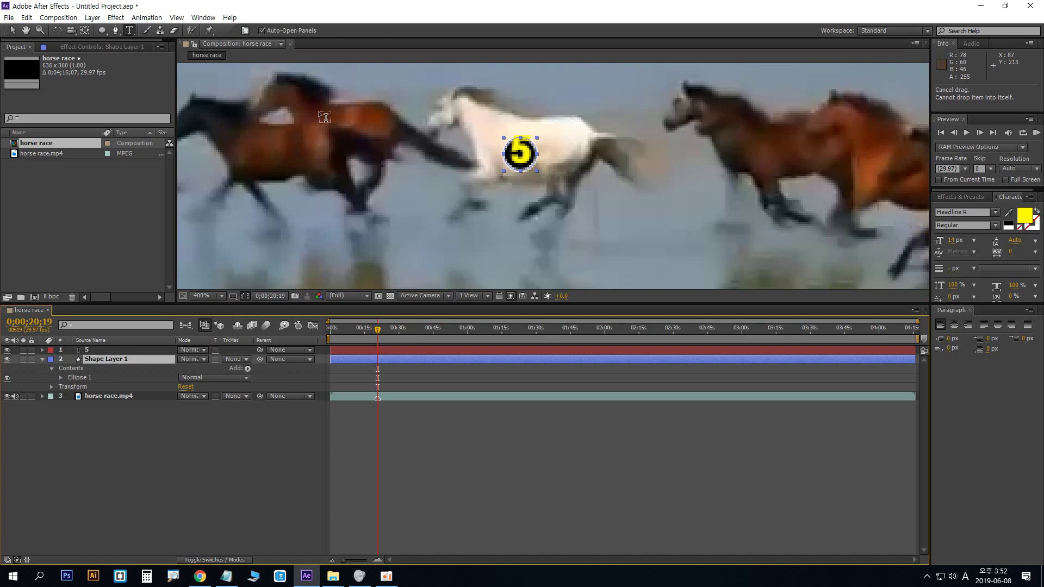
key("v")
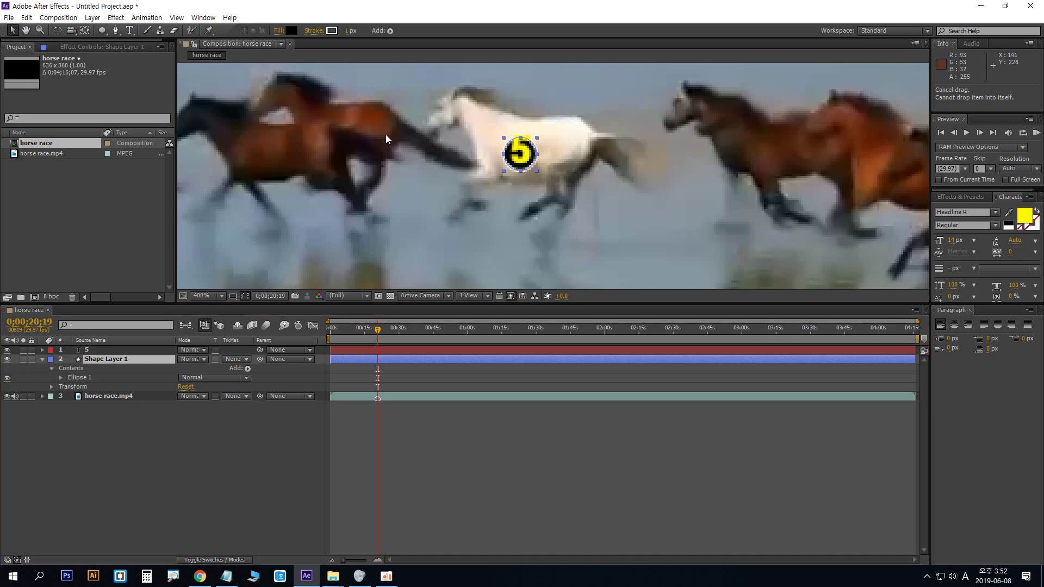
Stretch the circle on Shape Layer 1 to a scale of about 107%, 143% and expand the layer's Transform properties
left_click_drag(536, 172, 514, 220)
left_click(103, 359)
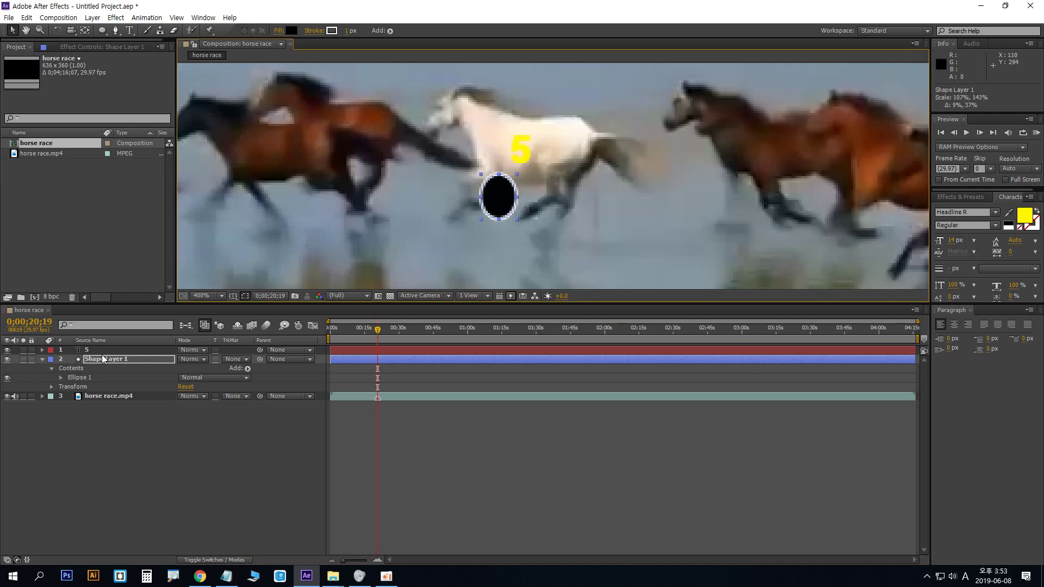
left_click(67, 389)
left_click(50, 386)
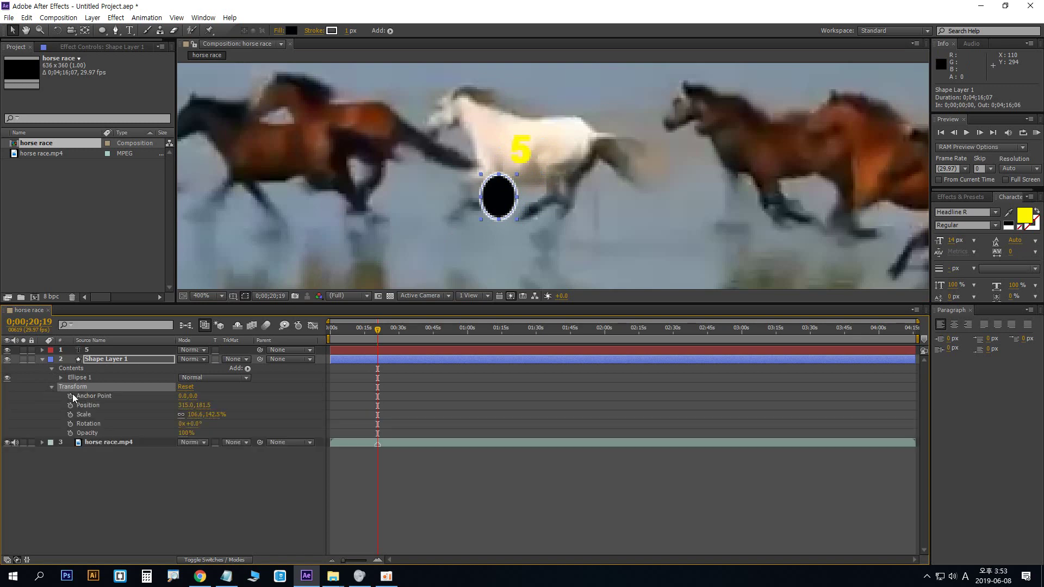
left_click(100, 414)
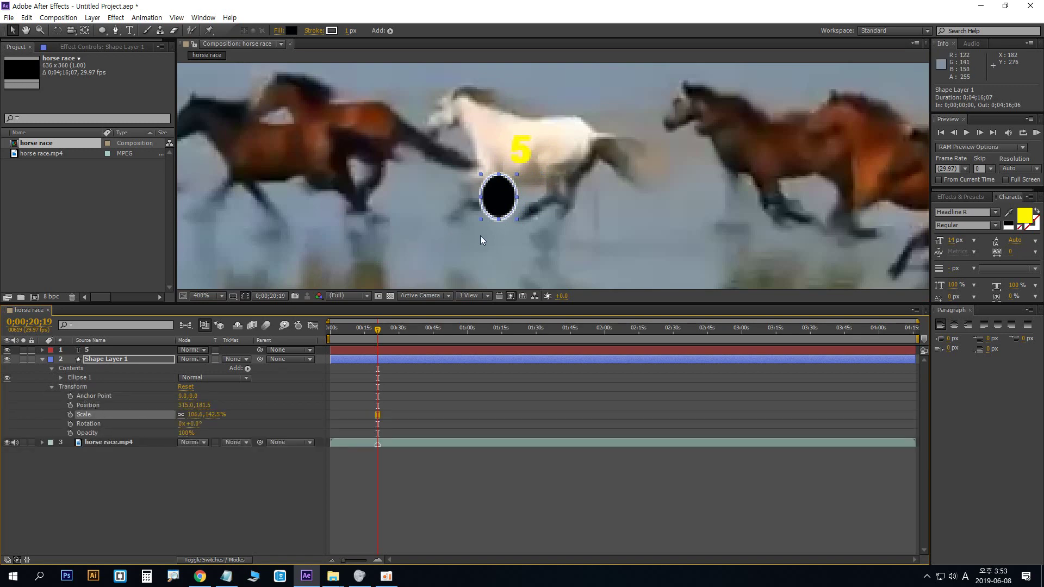
Shift Shape Layer 1 to about 310.3, 181.5 and scale it to about 125.1, 182.0%
mouse_move(518, 217)
left_mouse_down()
mouse_move(538, 217)
mouse_move(506, 204)
left_mouse_up()
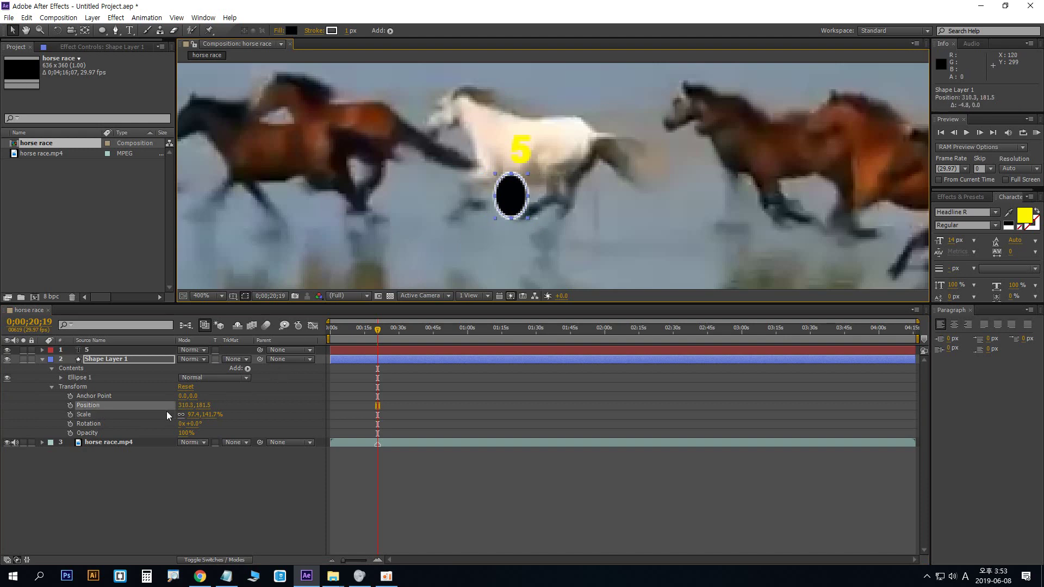
left_click(198, 416)
left_click(201, 447)
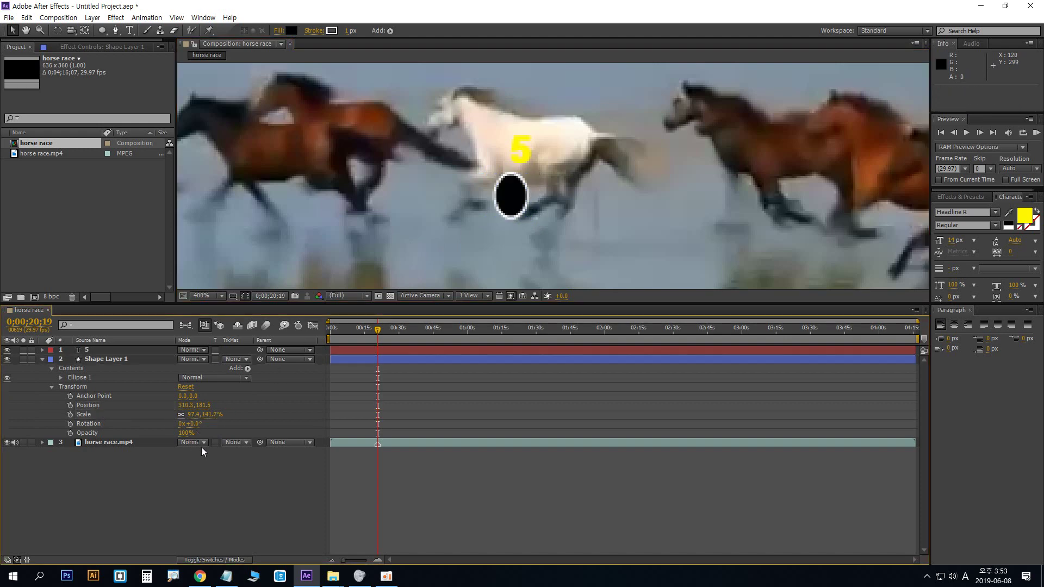
left_click_drag(194, 415, 226, 417)
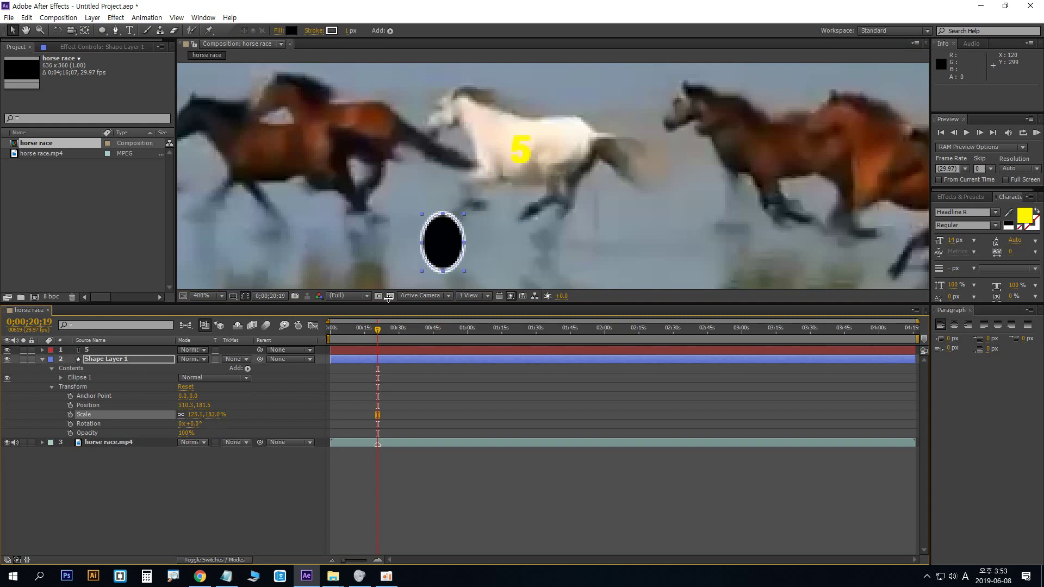
Try to move Shape Layer 1's anchor point to the centre of the black circle with the Pan Behind tool
key("slash")
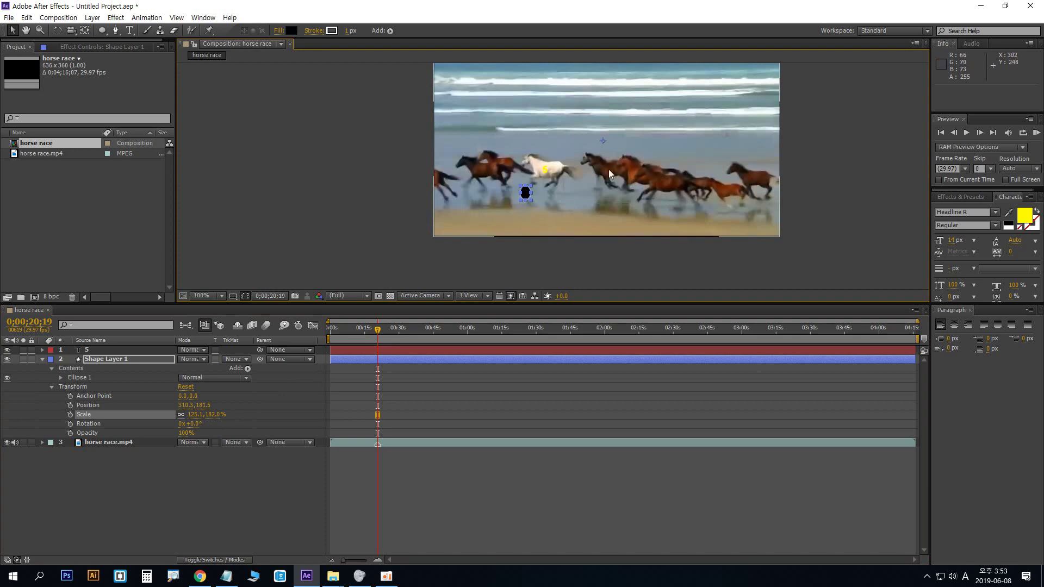
scroll(606, 150, "up", 1)
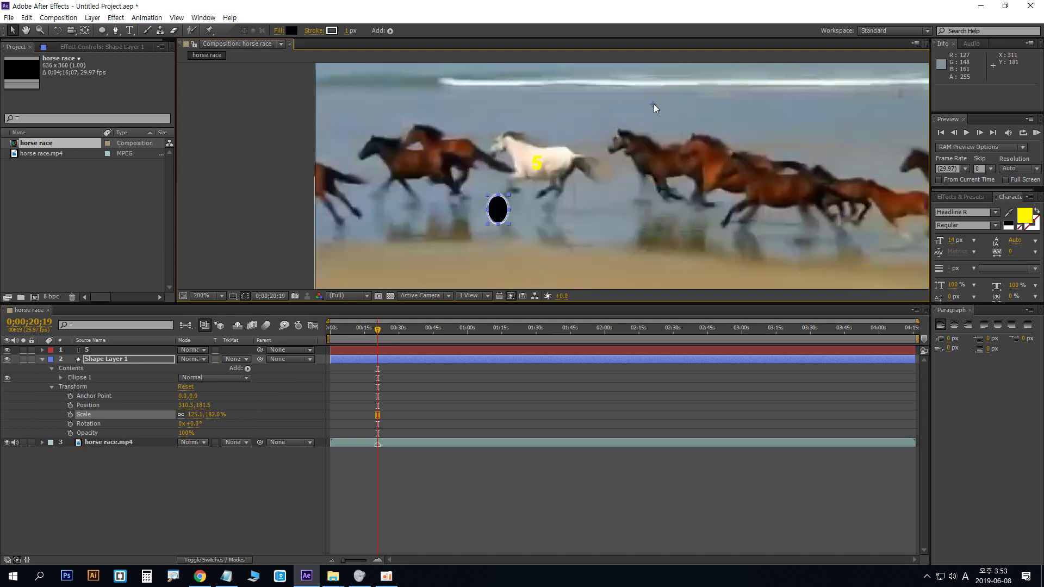
key("y")
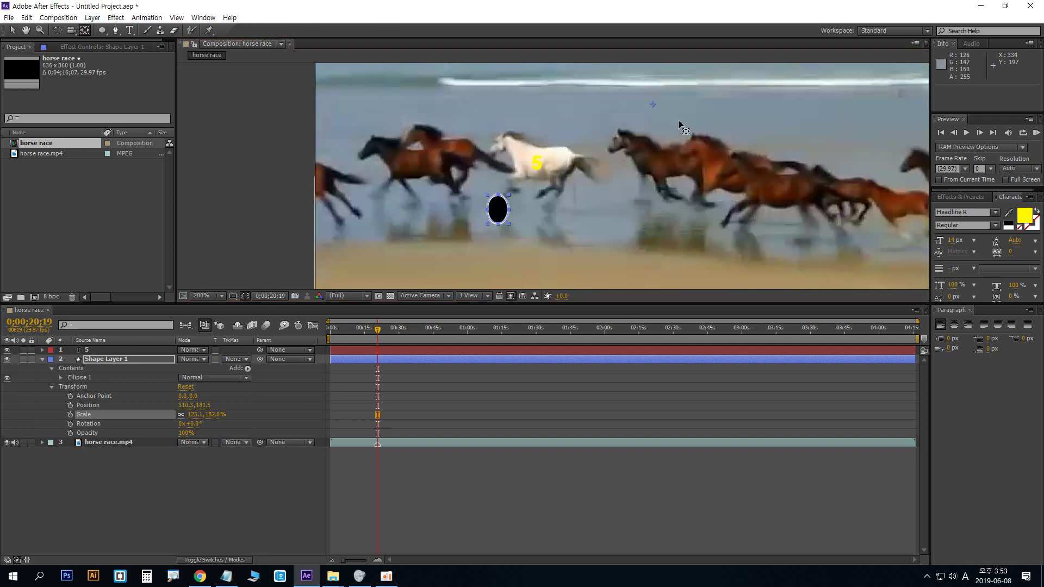
left_click(654, 106)
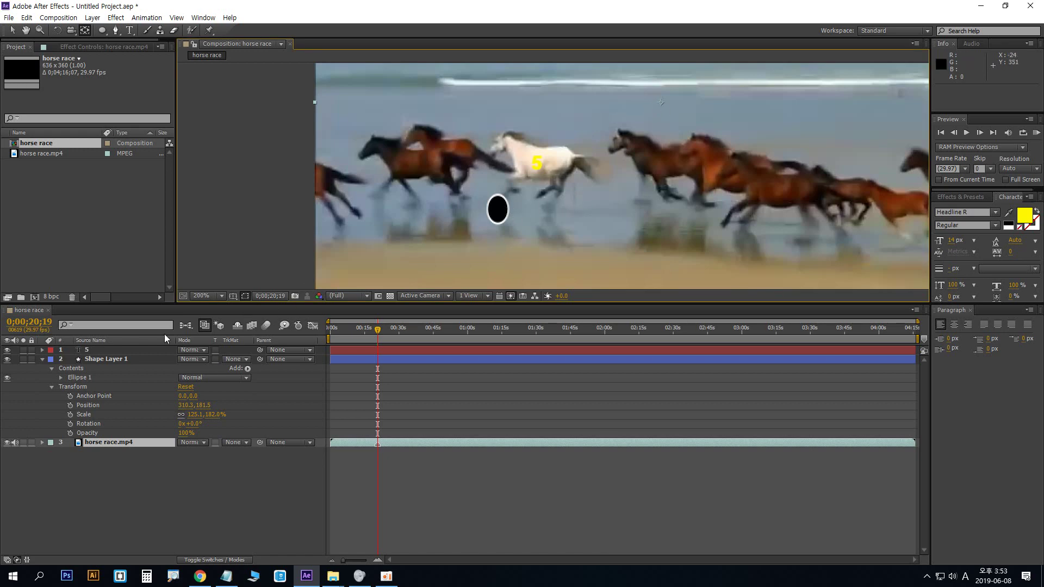
left_click(100, 370)
left_click(127, 357)
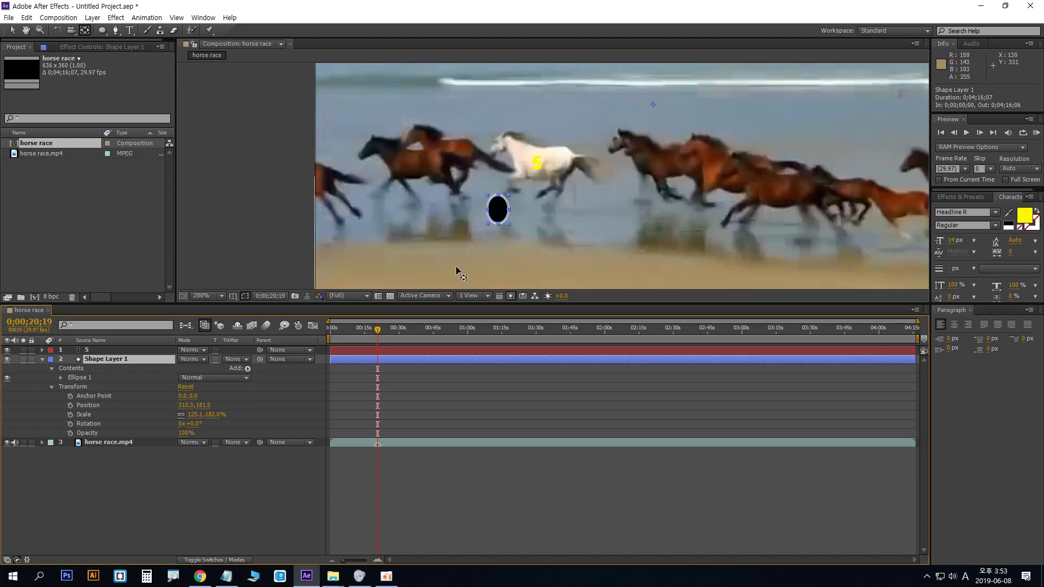
left_click(505, 205)
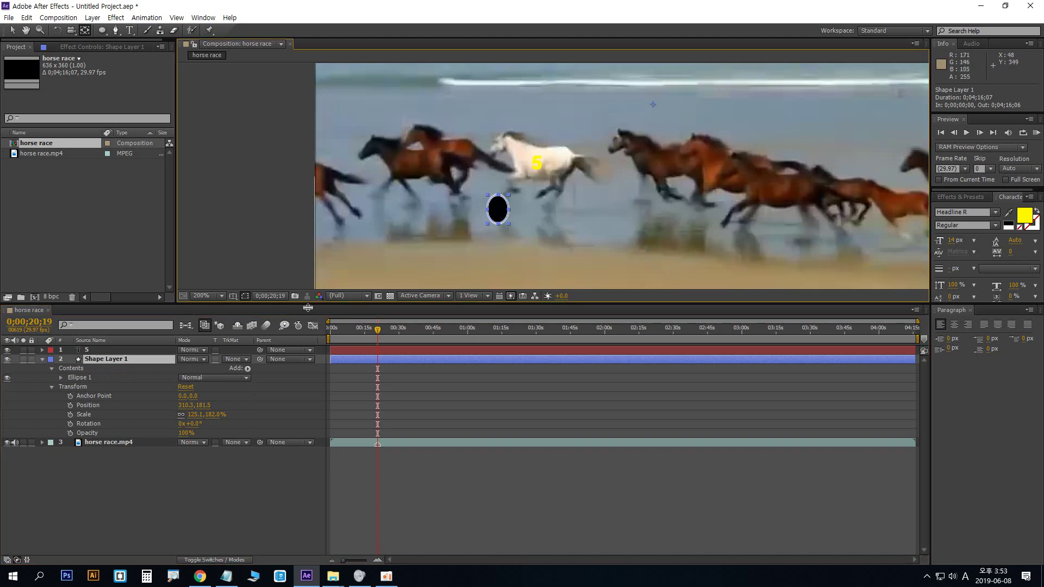
left_click(653, 104)
left_click(664, 103)
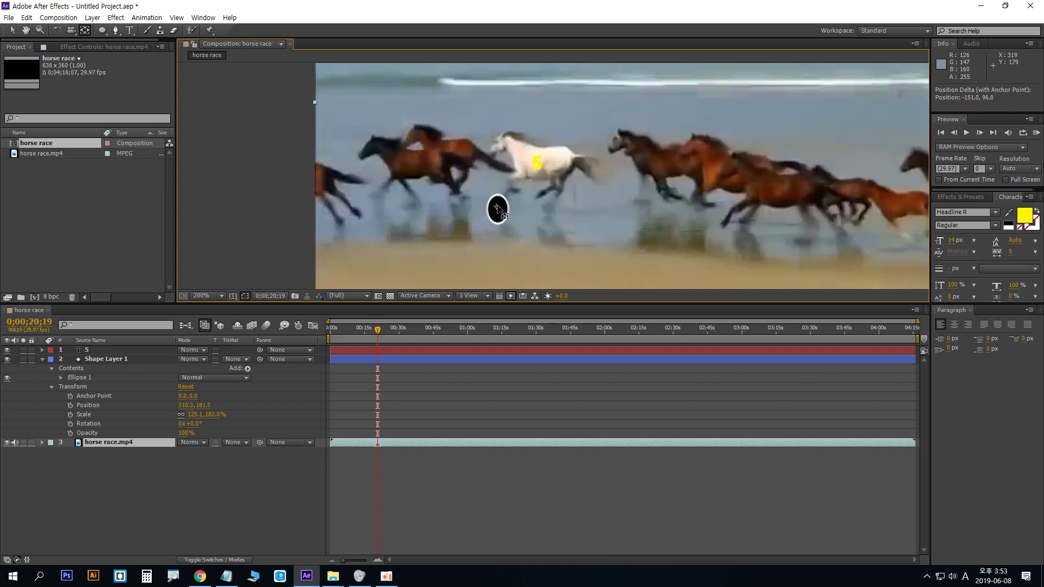
key("Return")
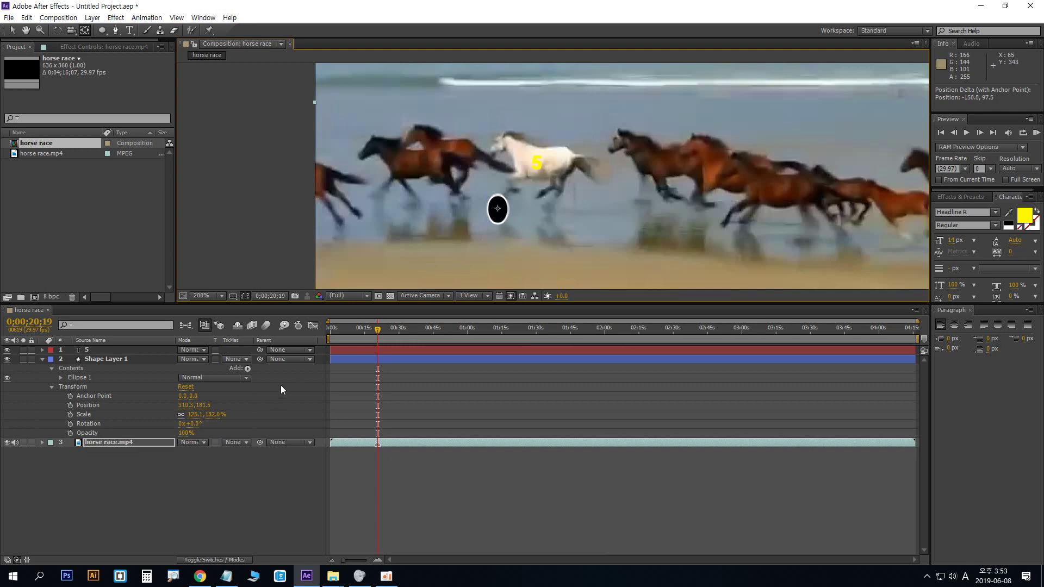
Scale Shape Layer 1 to about 129.1, 187.8% and move its circle behind the 5, to about 350.8, 135.0
left_click_drag(191, 415, 194, 417)
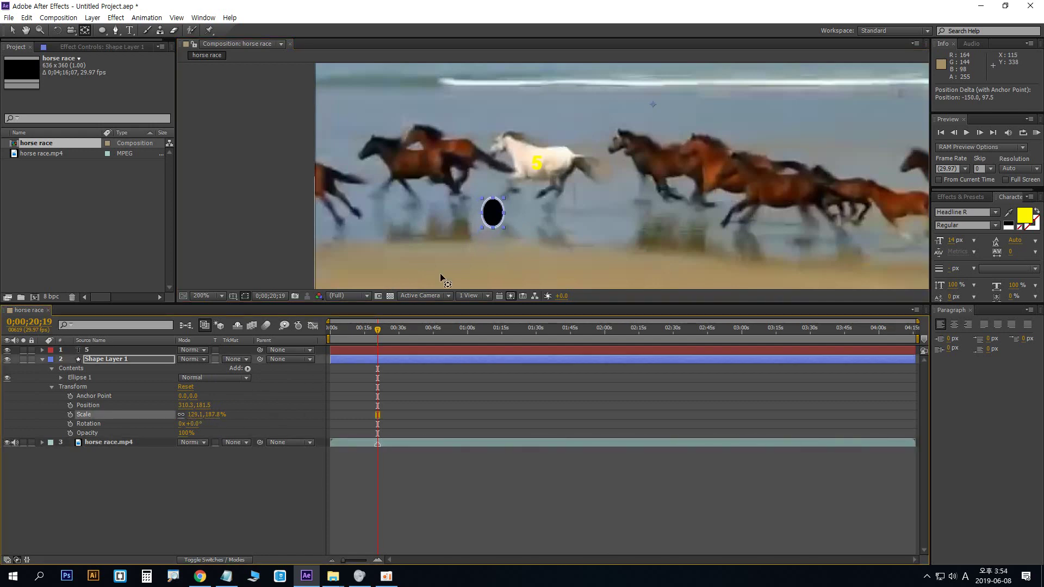
left_click(501, 229)
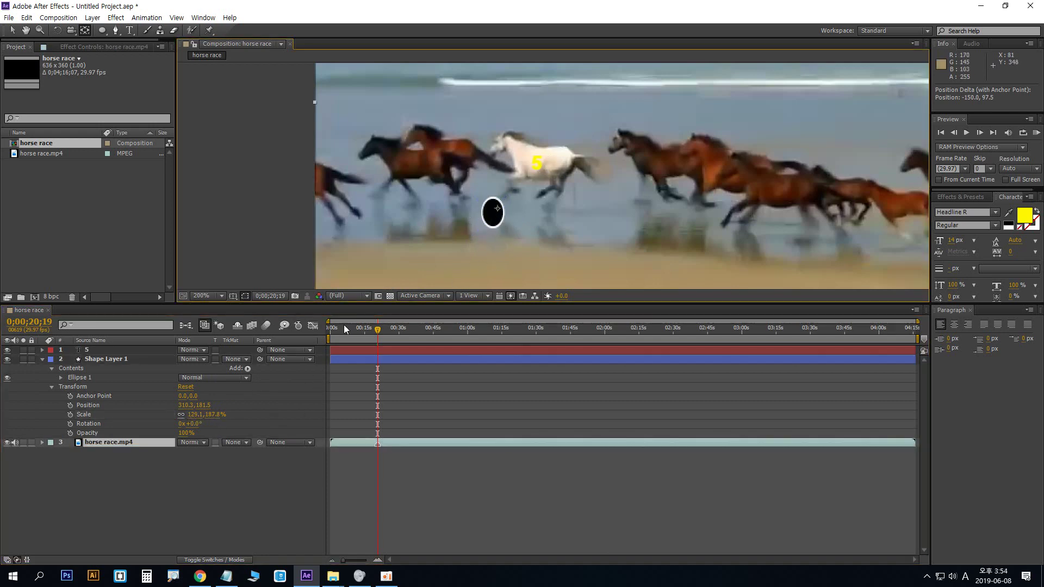
left_click(107, 359)
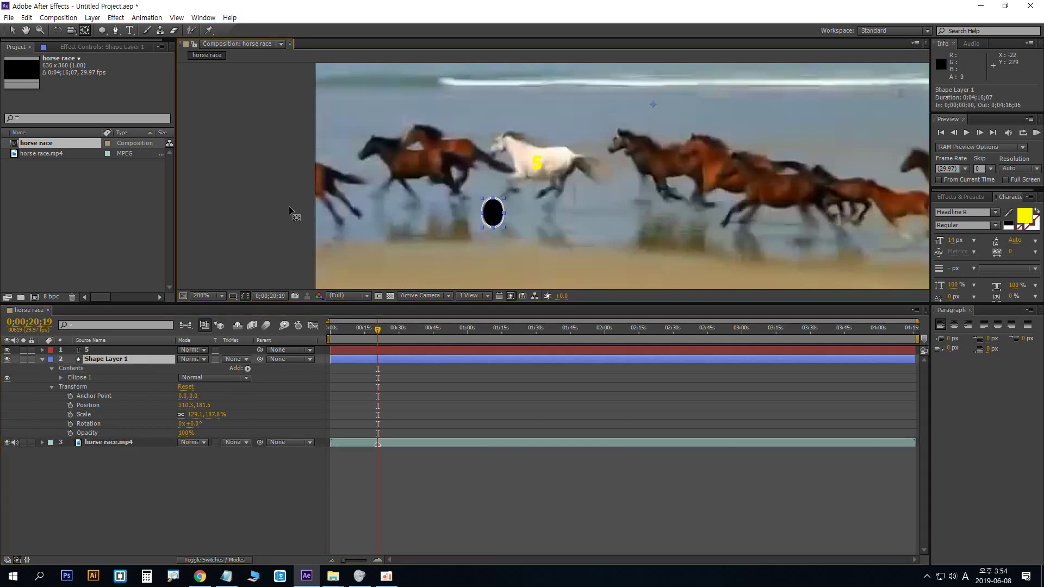
key("ctrl+shift+a")
left_click(494, 209)
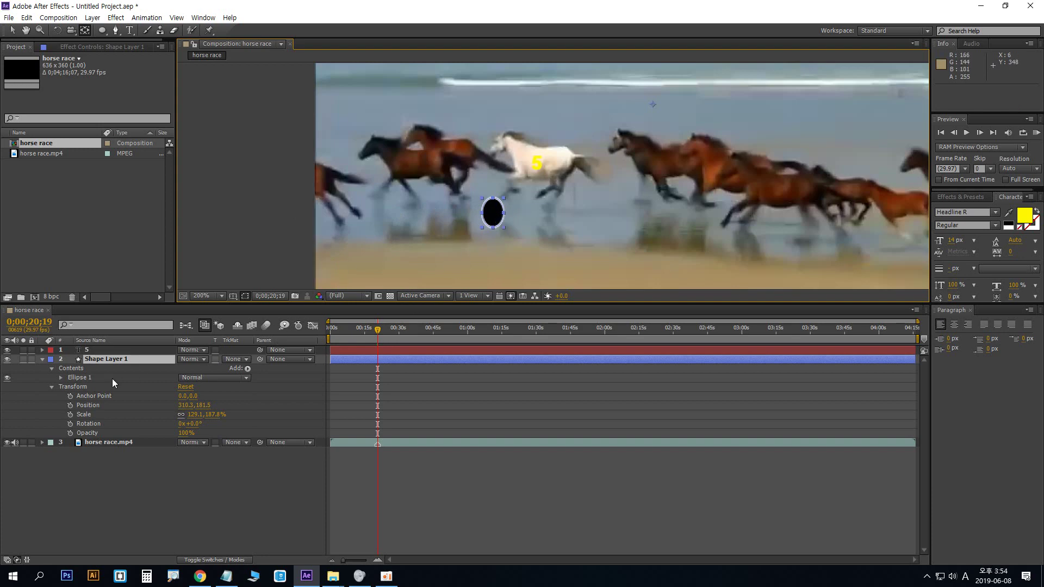
left_click(103, 368)
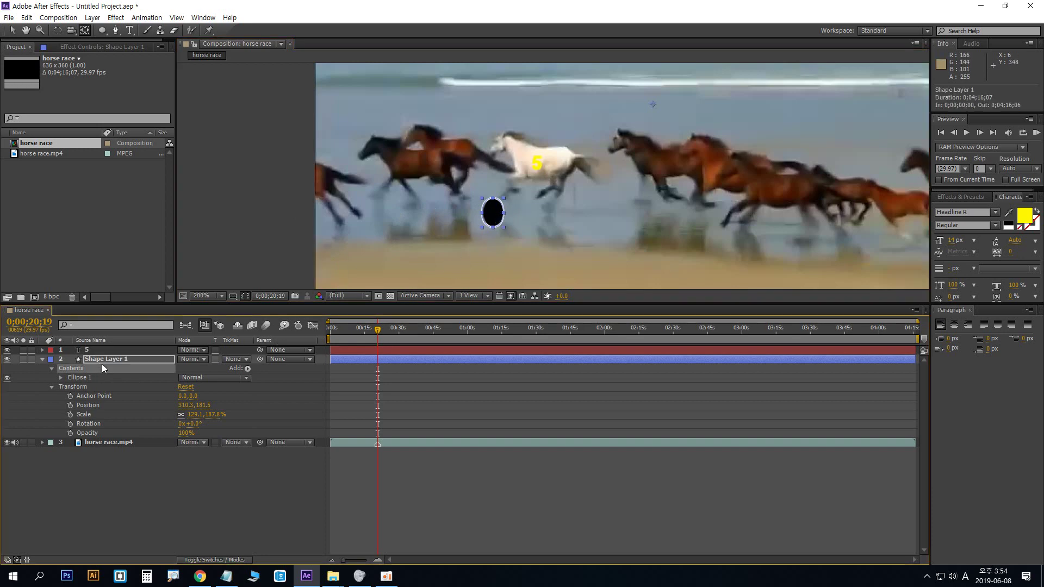
left_click(12, 30)
left_click_drag(492, 213, 536, 162)
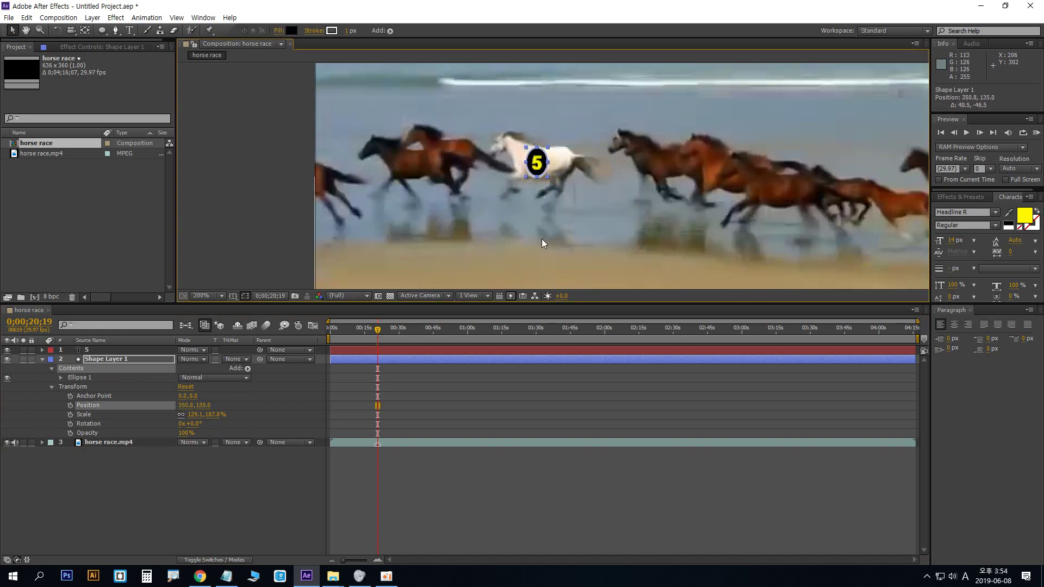
left_click(572, 238)
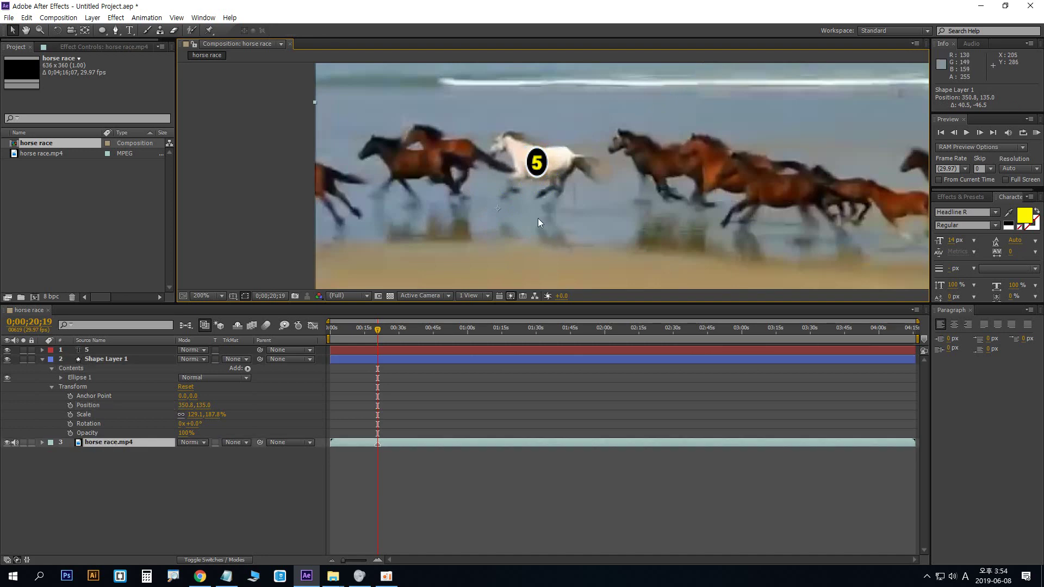
left_click(265, 195)
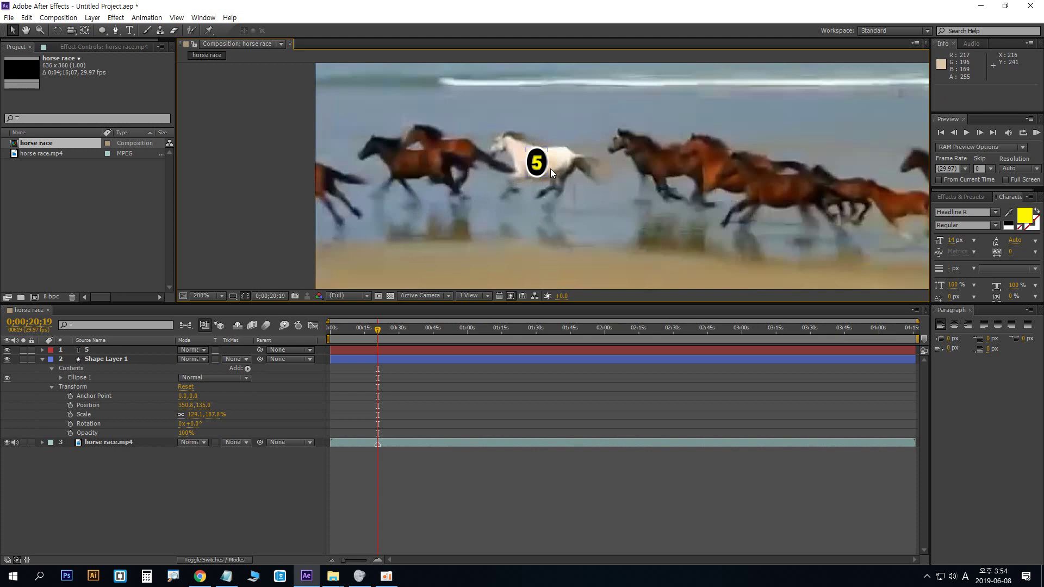
Pre-compose the text layer 5 and Shape Layer 1 into a new composition named 넘버, moving all attributes into it
left_click(120, 359)
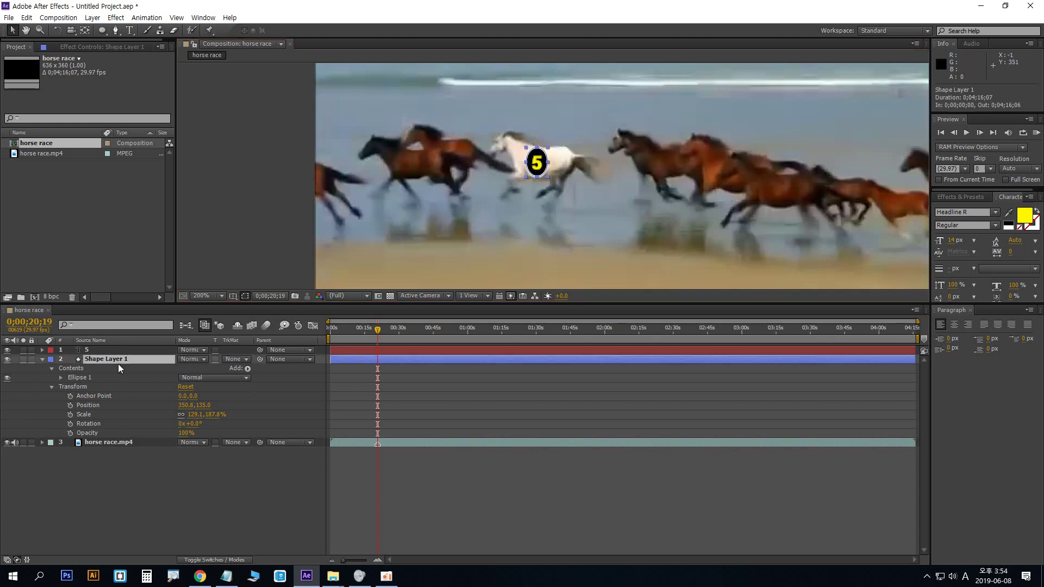
key("period")
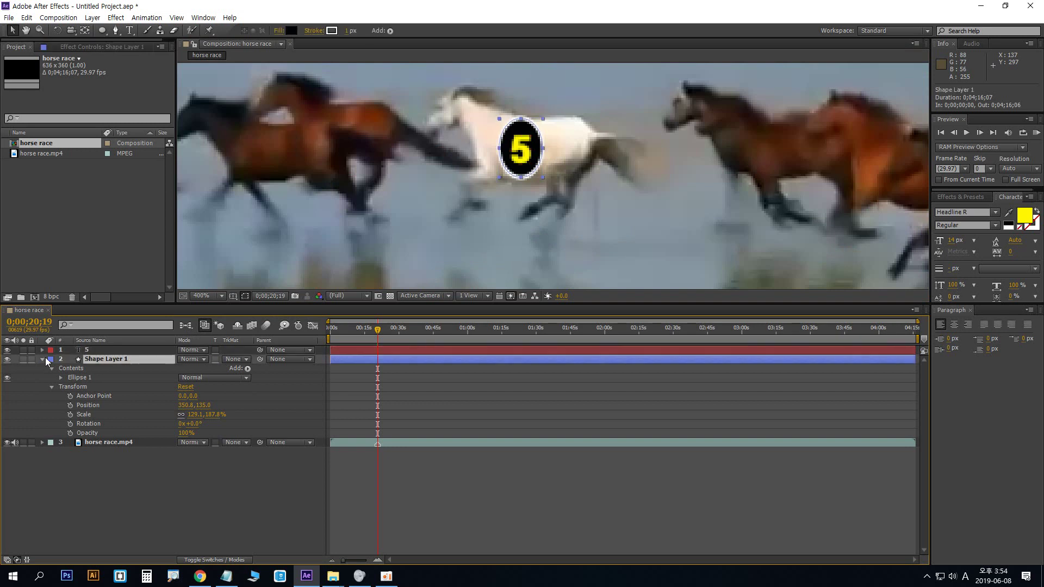
key("ctrl+Up")
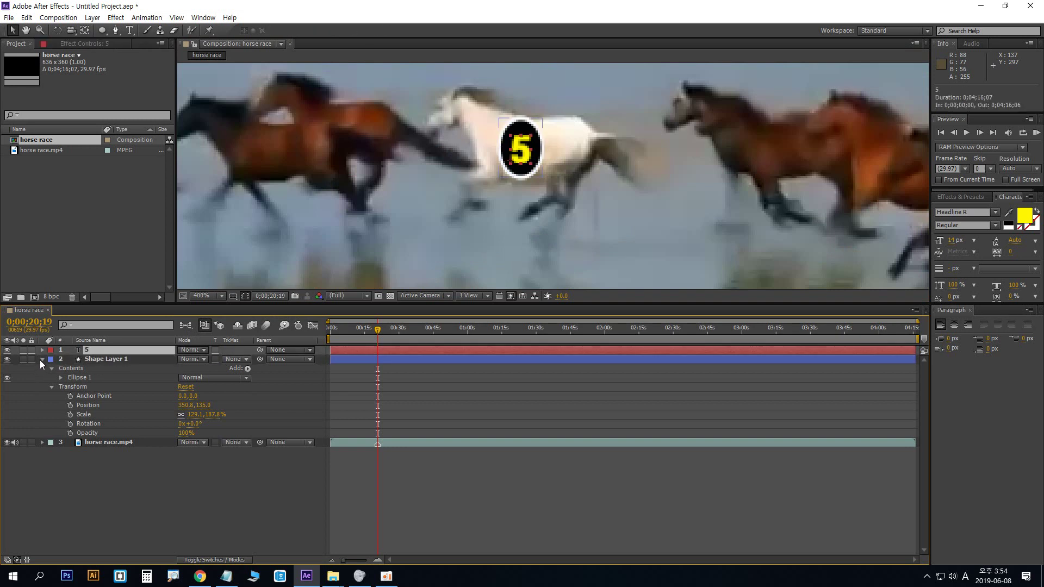
left_click(40, 360)
left_click(111, 361)
left_click(109, 351, "shift")
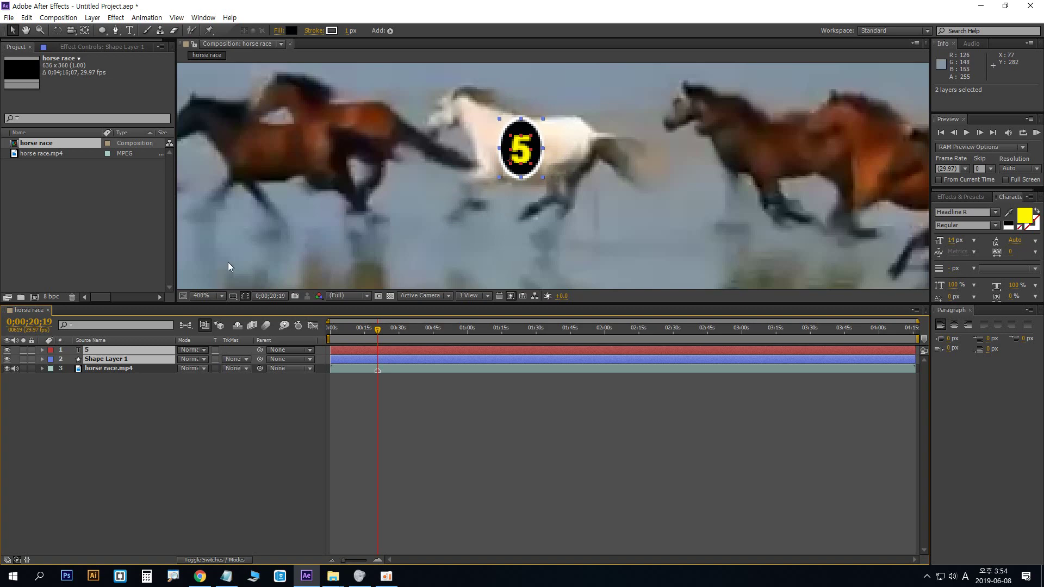
right_click(159, 348)
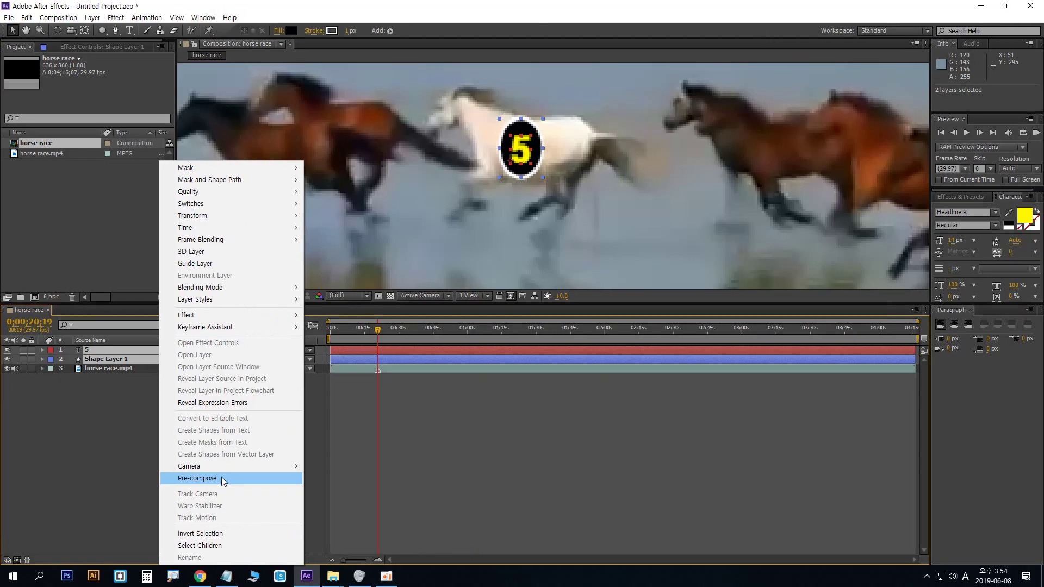
left_click(221, 477)
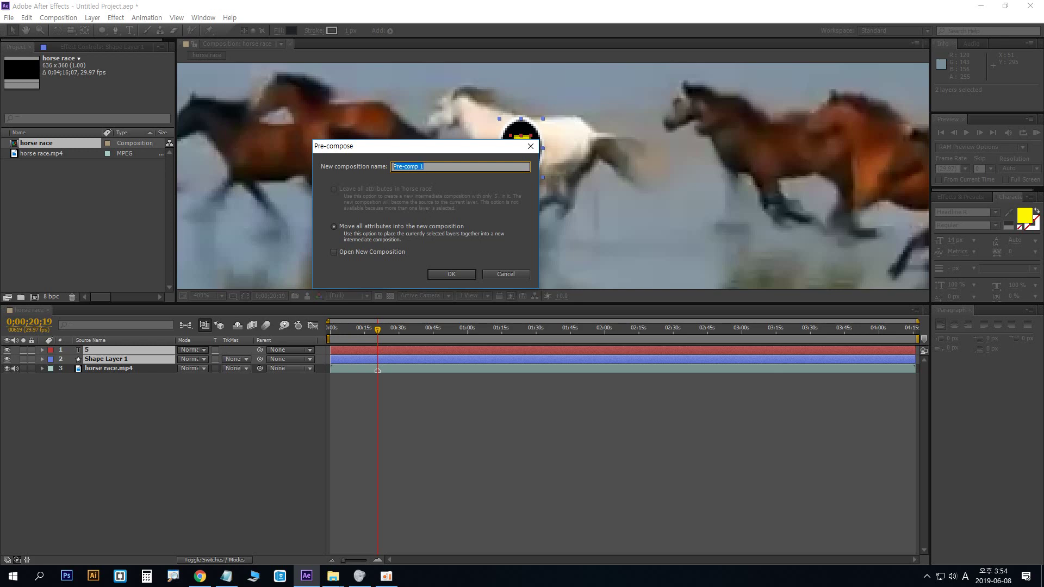
key("BackSpace")
key("Hangul")
type("넘버")
key("Return")
Preview the badge over the running horses from 0;00;18;23, and return the current time to 0;00;20;19
scroll(279, 163, "down", 1)
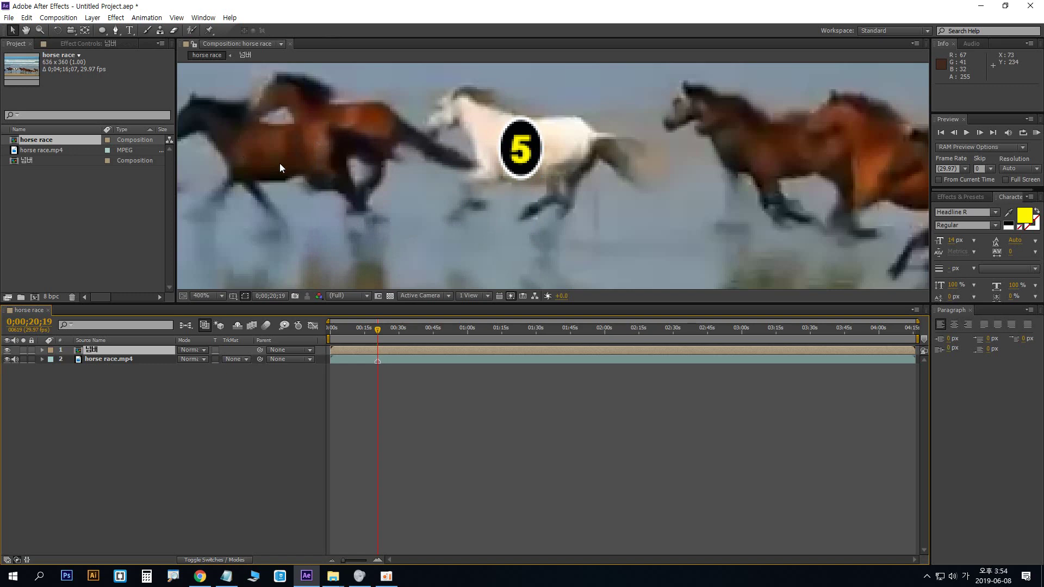
scroll(495, 189, "up", 3)
scroll(466, 198, "down", 3)
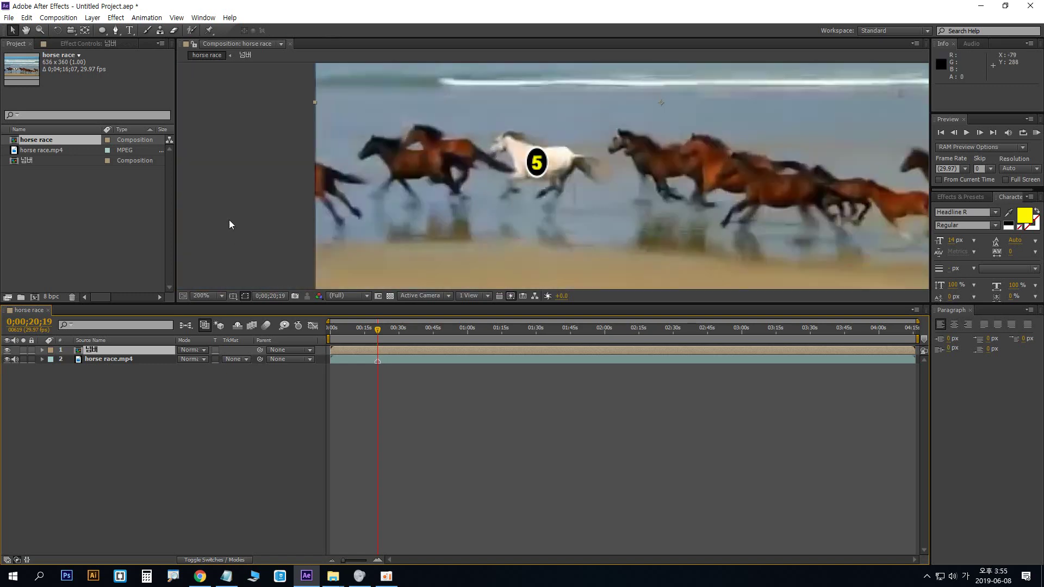
left_click(150, 376)
left_click(111, 349)
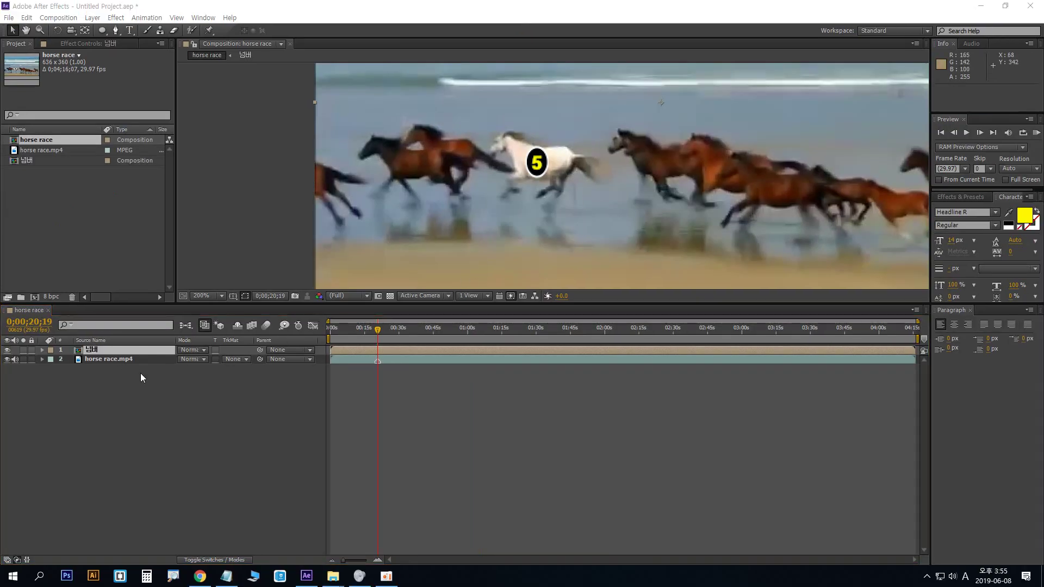
left_click(141, 373)
left_click(120, 349)
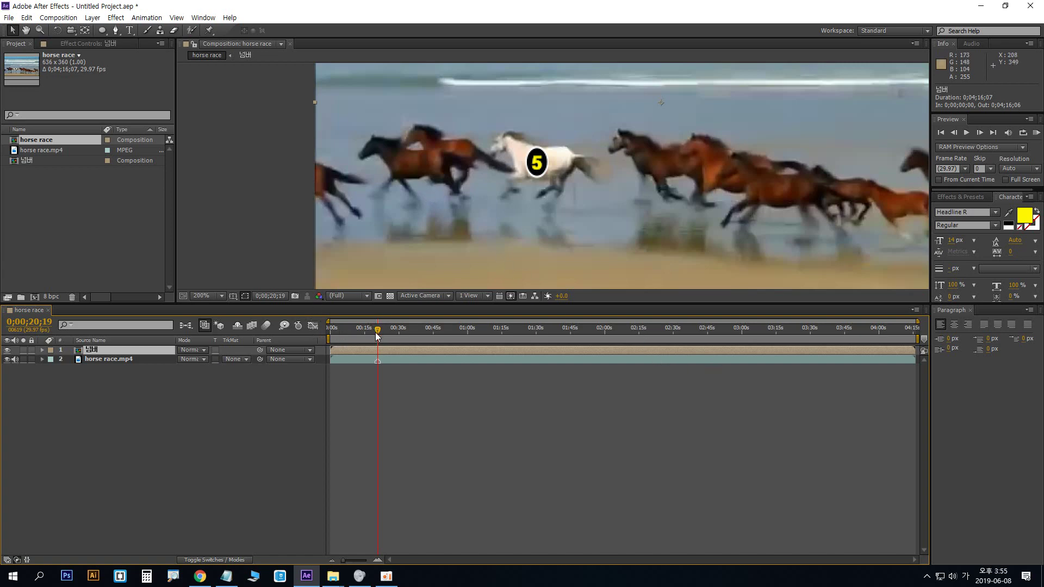
left_click_drag(375, 332, 373, 332)
key("space")
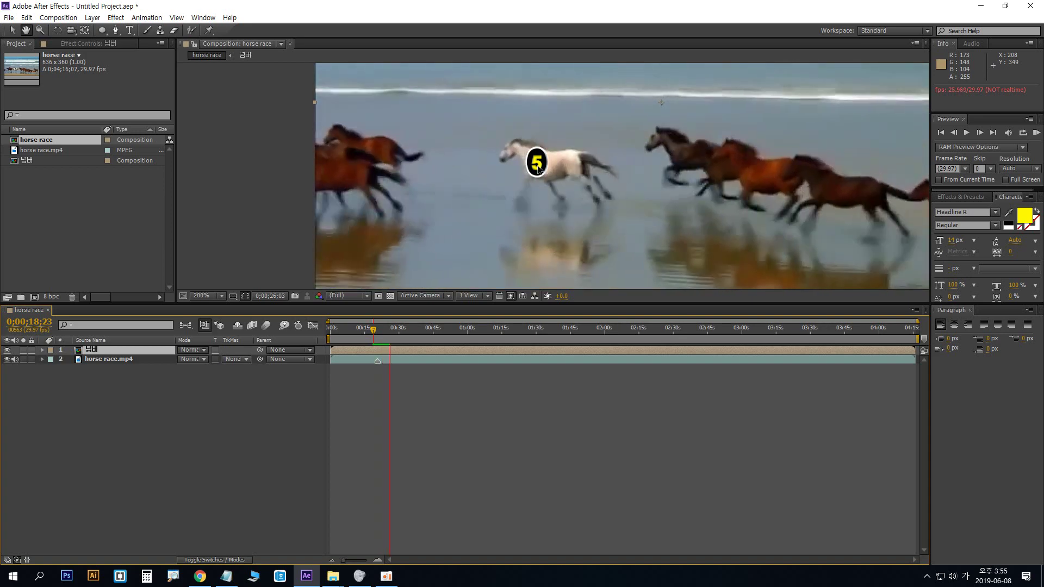
key("space")
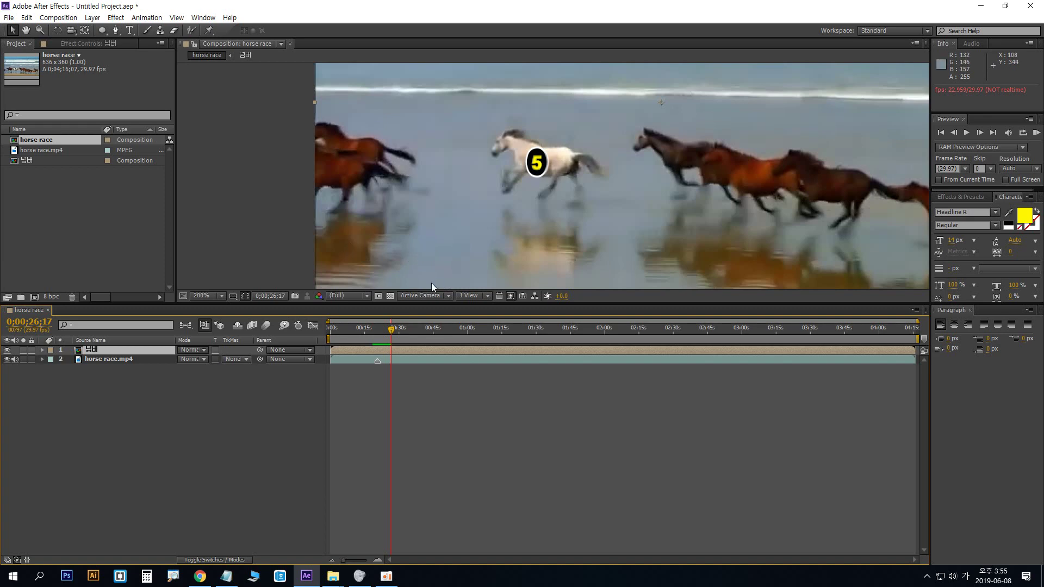
left_click_drag(391, 329, 384, 331)
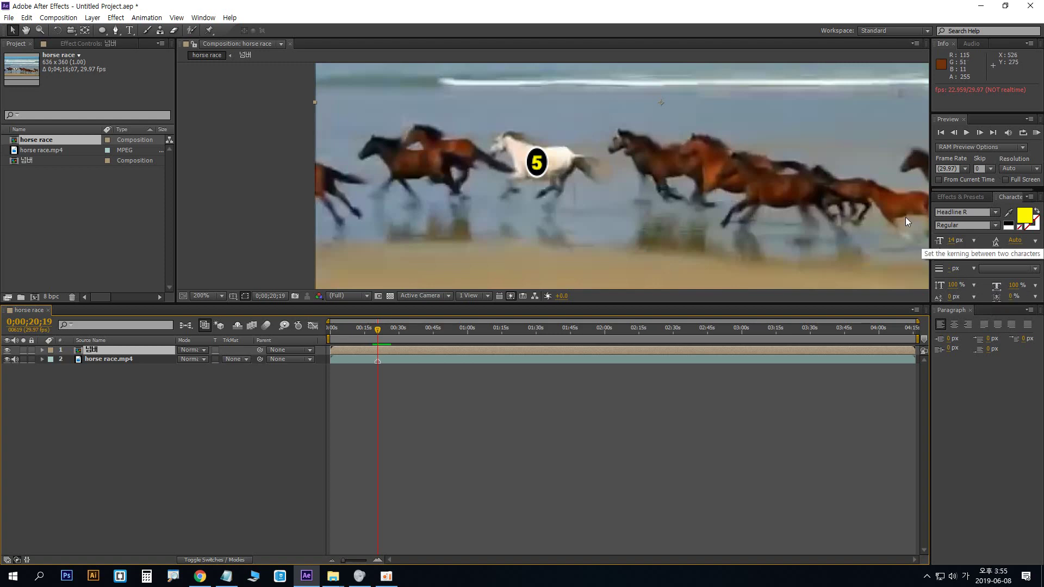
Display the Tracker and start Track Motion on the horse race.mp4 layer
left_click(211, 18)
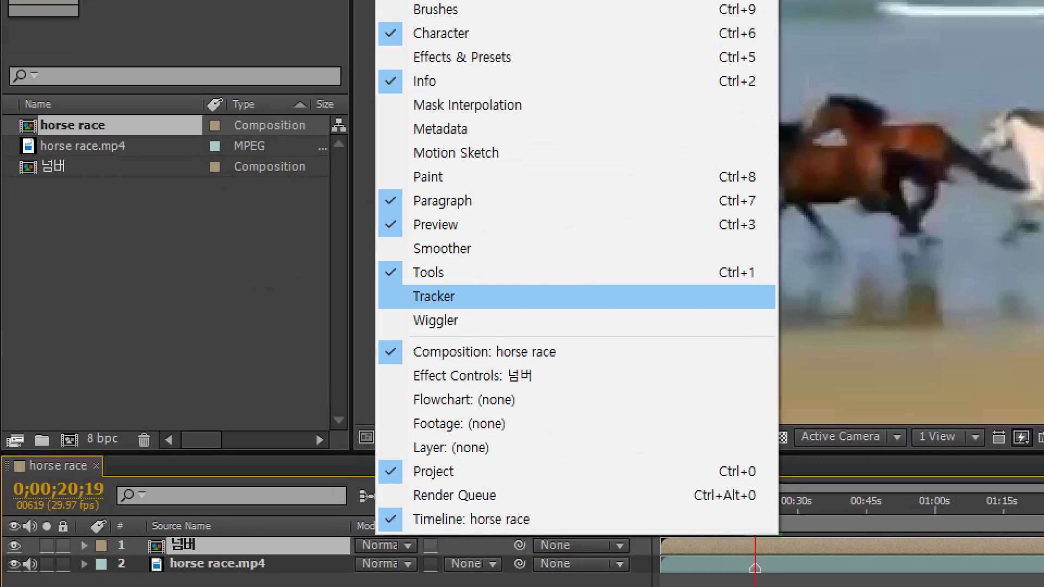
left_click_drag(369, 295, 447, 255)
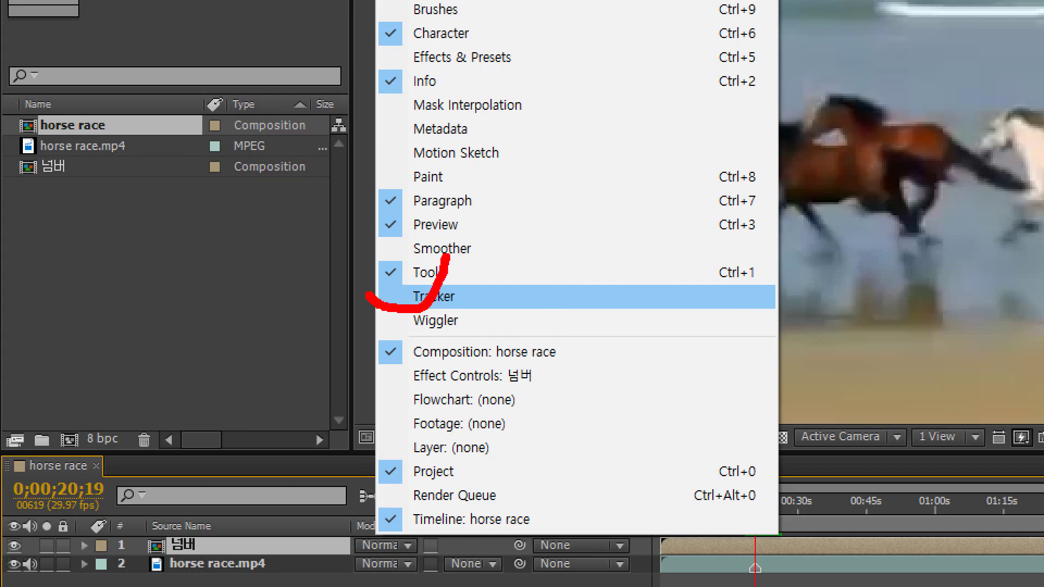
left_click(433, 297)
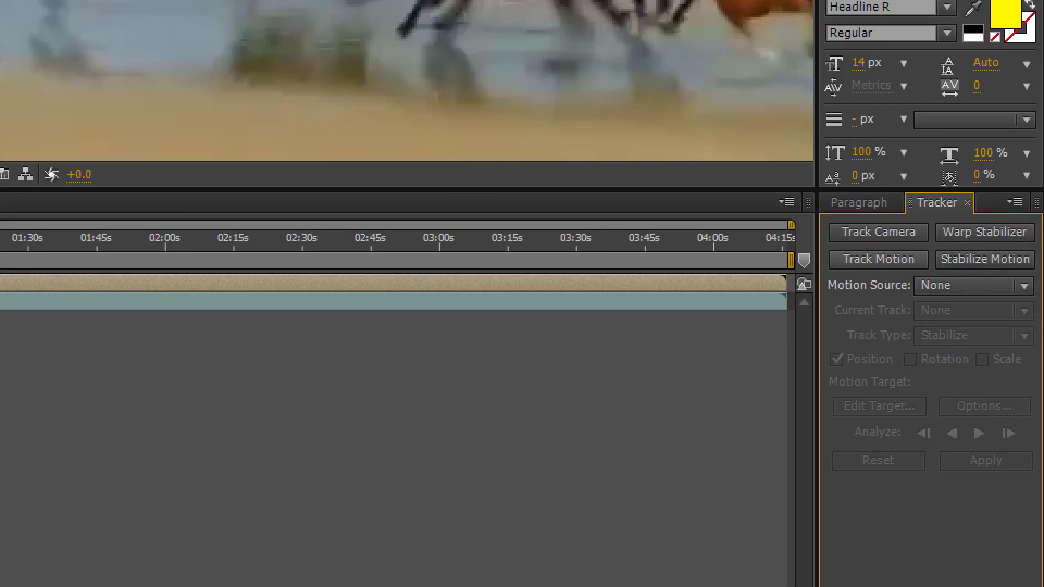
mouse_move(929, 434)
left_mouse_down()
mouse_move(891, 429)
mouse_move(862, 260)
mouse_move(997, 175)
mouse_move(1041, 224)
mouse_move(1018, 300)
mouse_move(1042, 392)
mouse_move(1017, 449)
mouse_move(949, 502)
left_mouse_up()
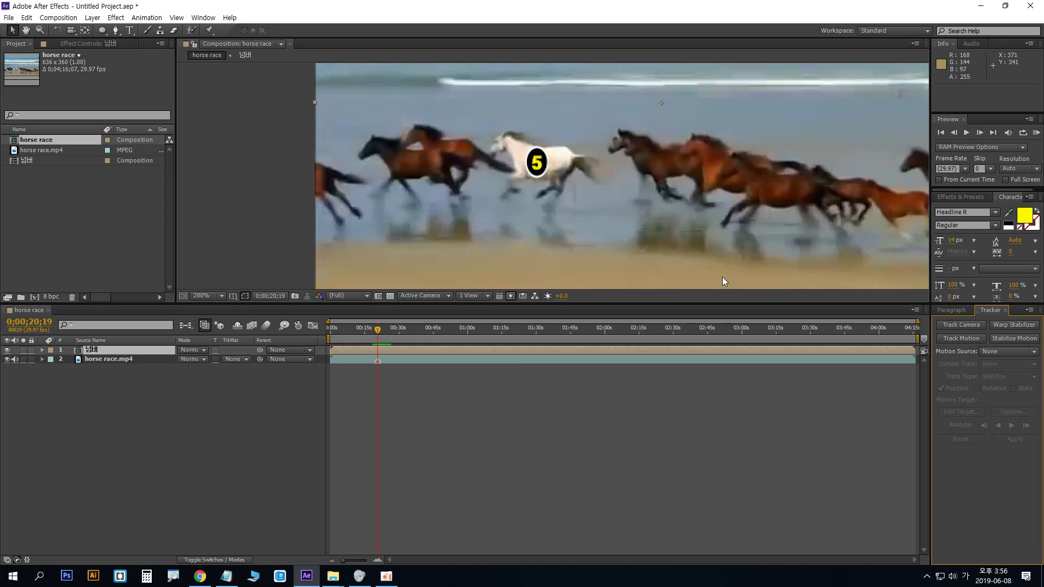
left_click(125, 359)
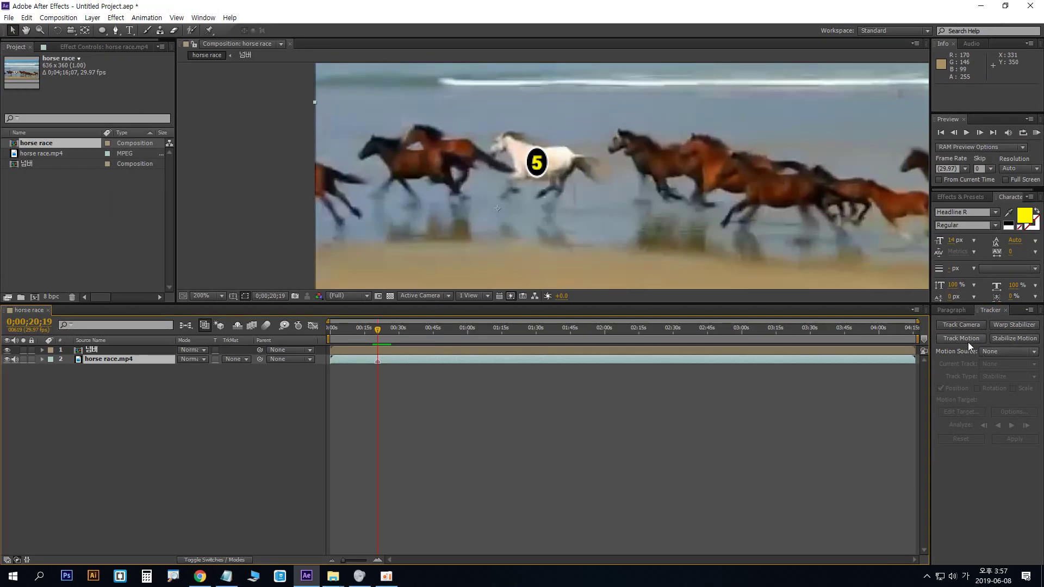
left_click(967, 338)
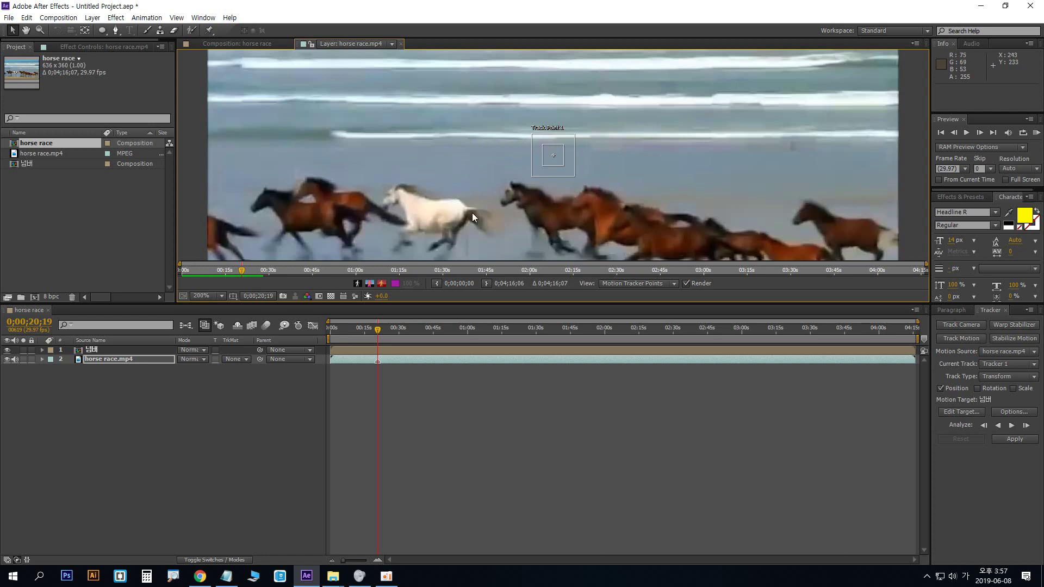
Place Track Point 1 over the white horse's head at 0;00;20;19
scroll(470, 208, "up", 1)
scroll(471, 207, "down", 1)
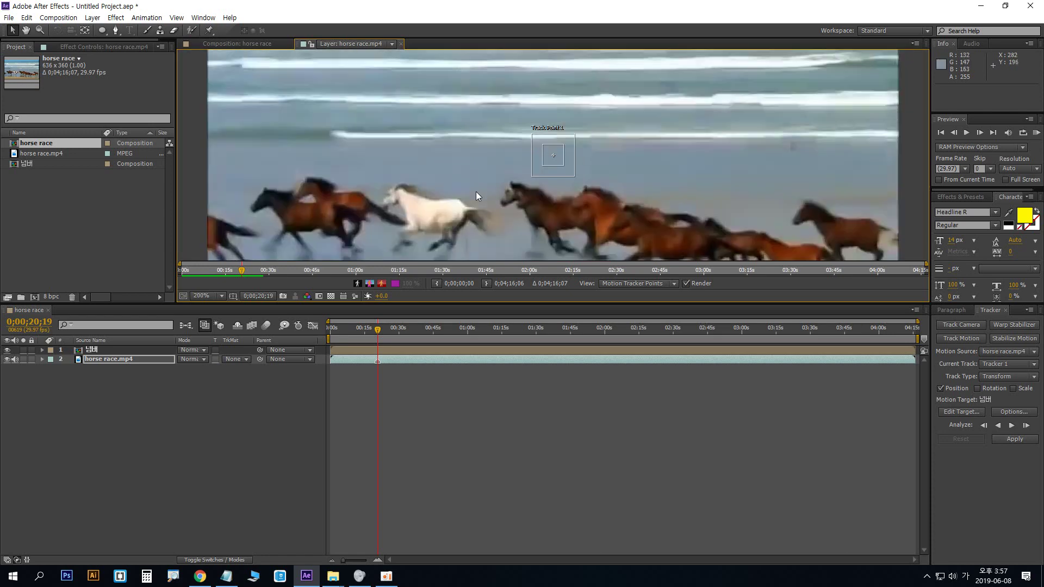
left_click(554, 158)
left_click_drag(552, 157, 552, 158)
left_click_drag(564, 155, 398, 192)
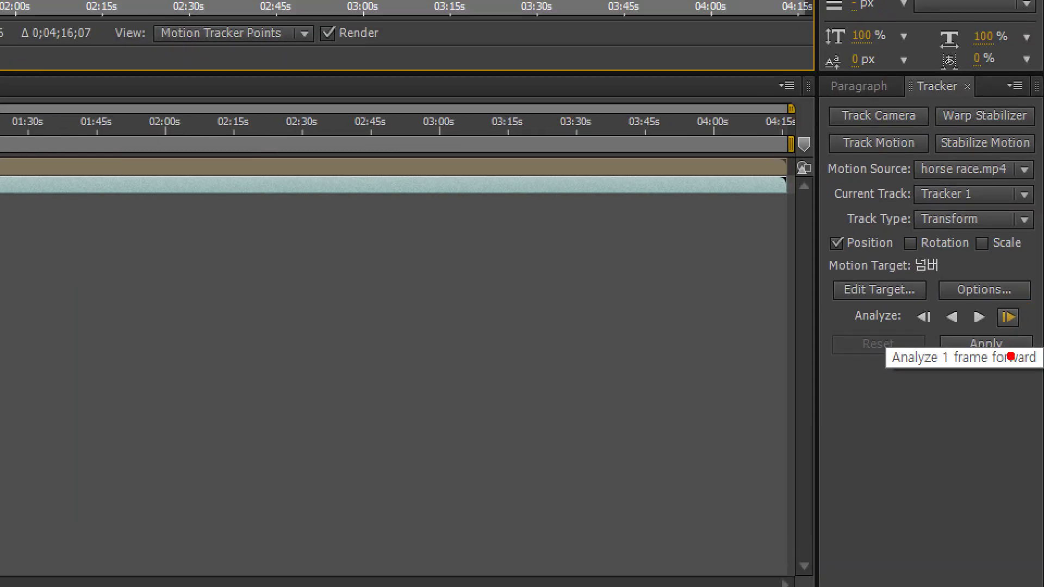
mouse_move(1040, 328)
left_mouse_down()
mouse_move(1028, 354)
mouse_move(974, 352)
mouse_move(959, 295)
mouse_move(1002, 266)
mouse_move(1041, 279)
left_mouse_up()
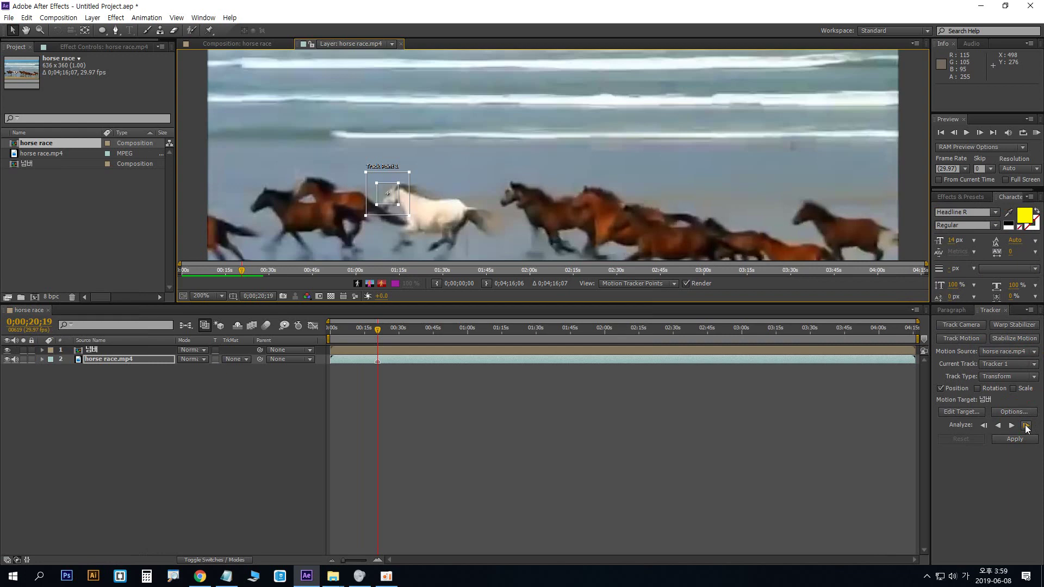
Analyze the white horse's motion forward one frame at a time from 0;00;20;19 to 0;00;21;07
left_click(1026, 426)
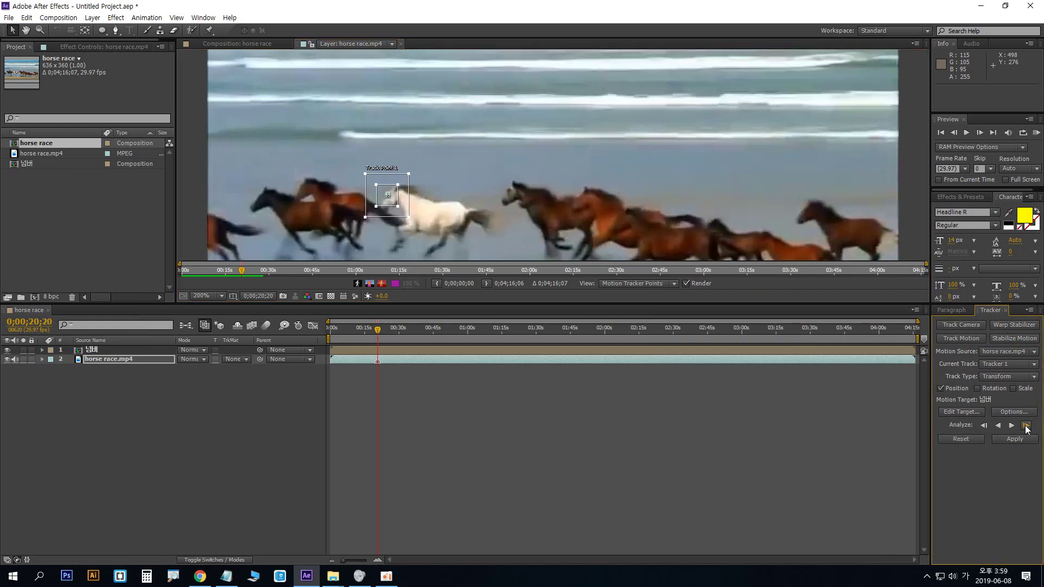
left_click(1026, 426)
left_click(1026, 426)
left_click(1026, 425)
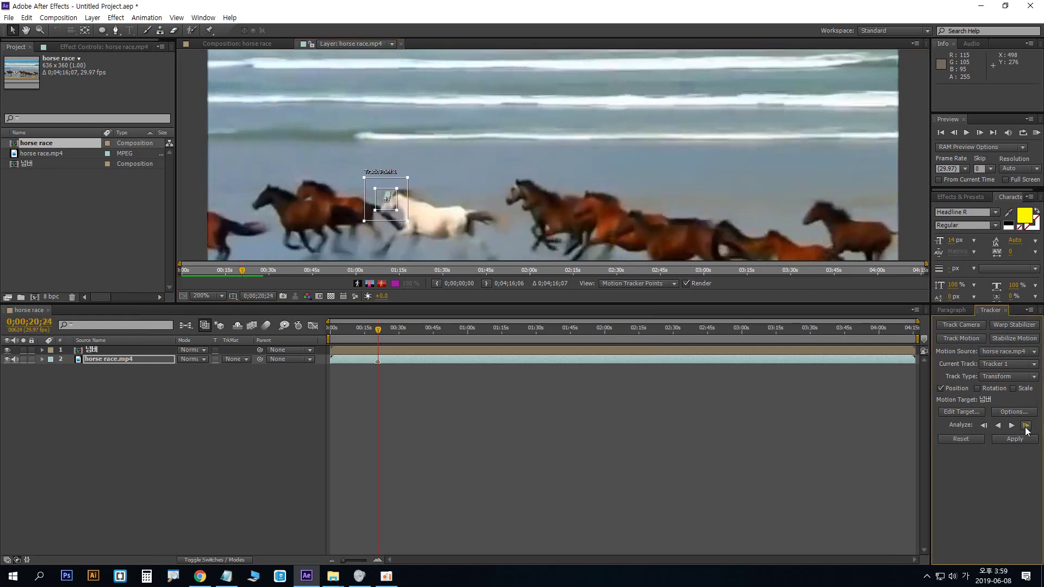
left_click(1026, 426)
left_click(1025, 426)
left_click(1026, 426)
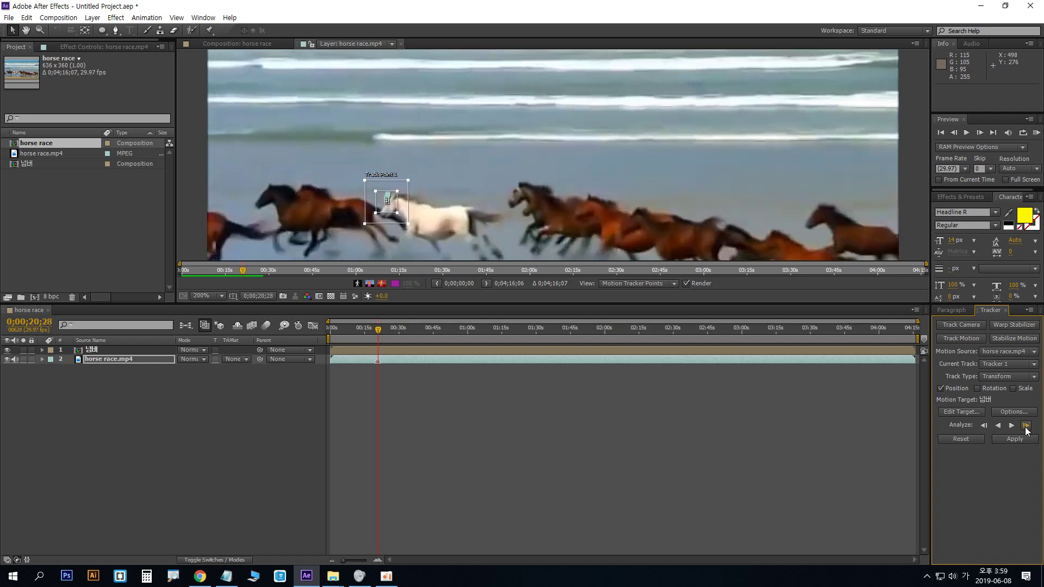
left_click(1026, 426)
left_click(1026, 426)
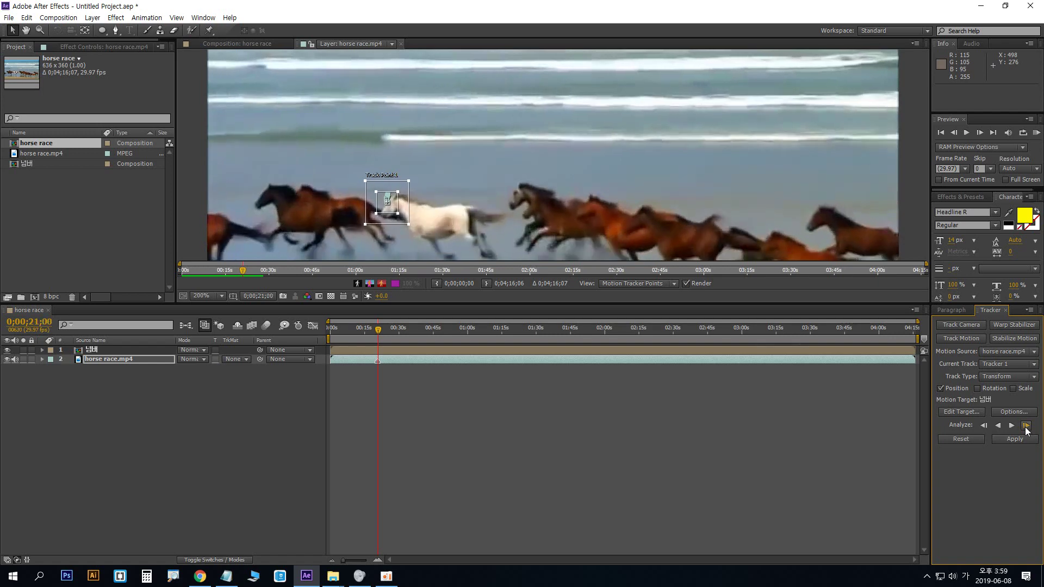
left_click(1026, 426)
left_click(1026, 426)
left_click(1026, 425)
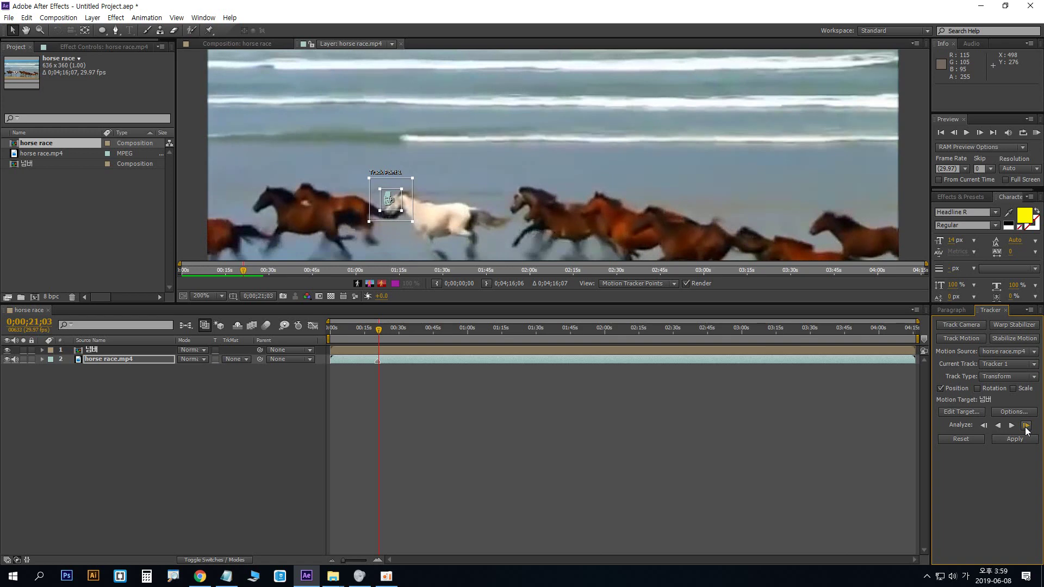
left_click(1026, 425)
left_click(1026, 425)
left_click(1026, 426)
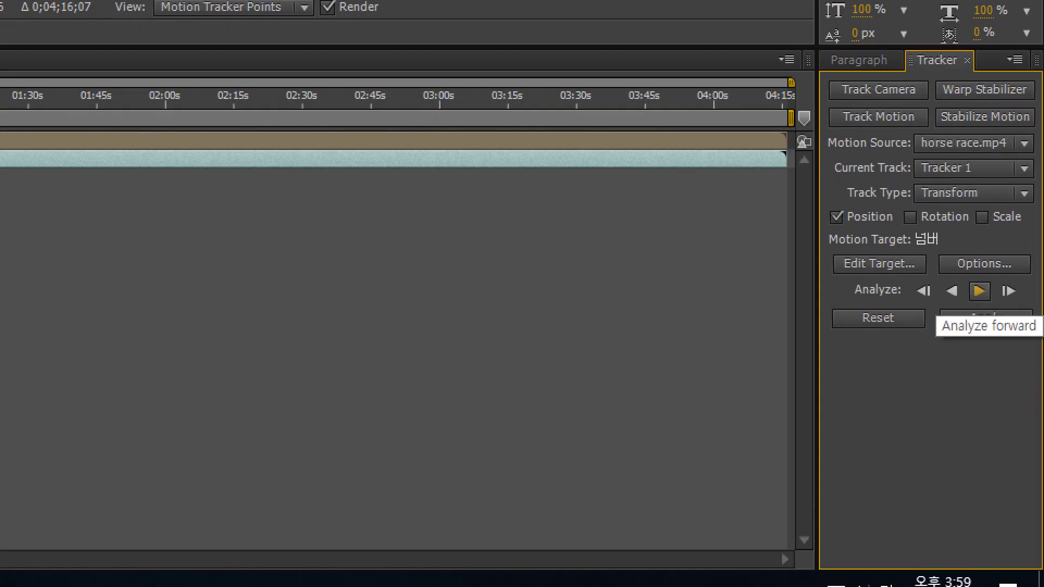
Analyze the track forward continuously, stop at 0;00;28;03, and return the current time to 0;00;20;19
mouse_move(963, 303)
left_mouse_down()
mouse_move(968, 254)
mouse_move(997, 258)
mouse_move(1000, 298)
left_mouse_up()
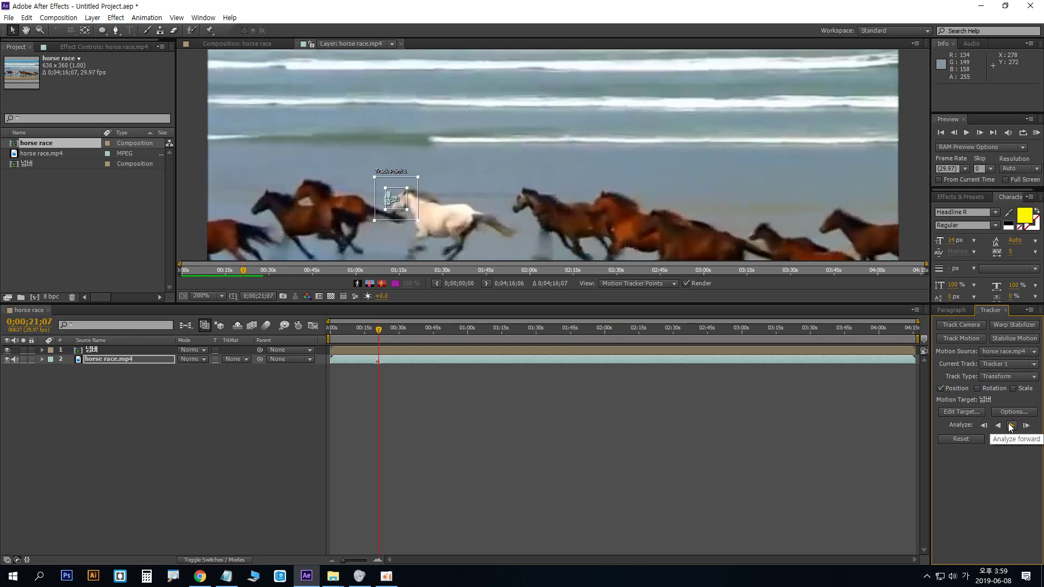
left_click(1011, 425)
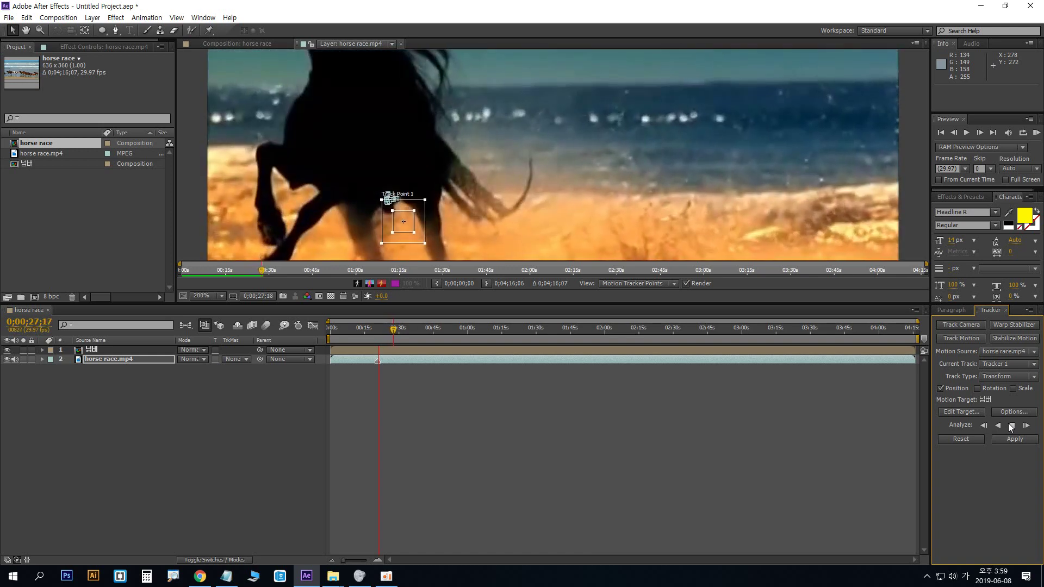
left_click(1011, 426)
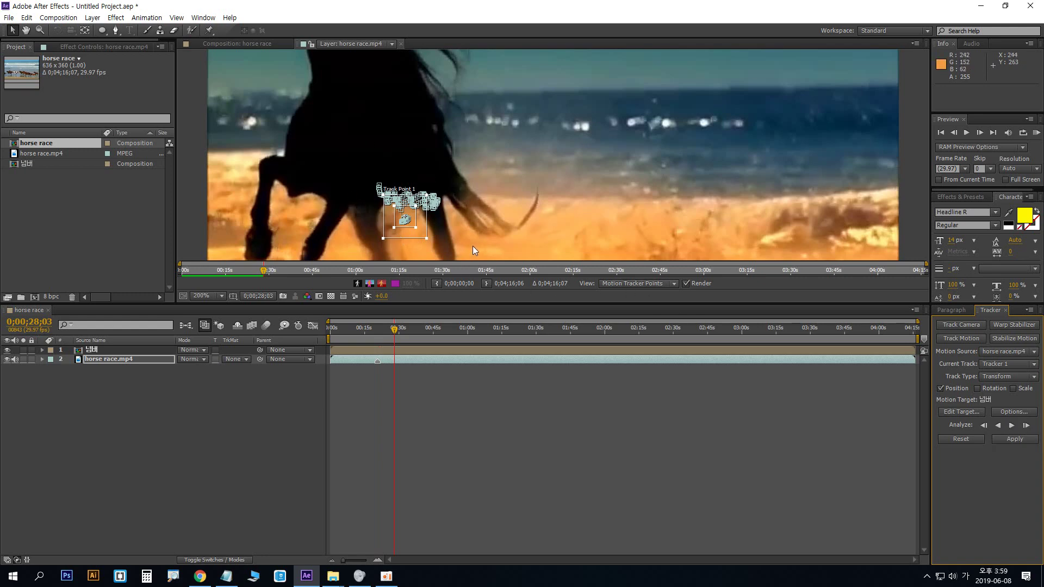
left_click_drag(395, 331, 377, 329)
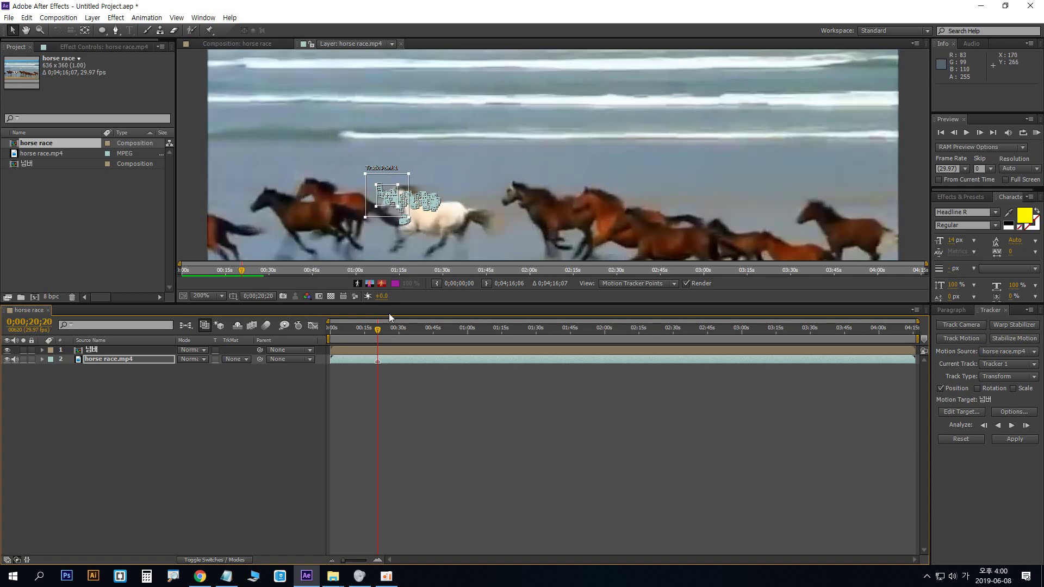
left_click_drag(379, 332, 377, 330)
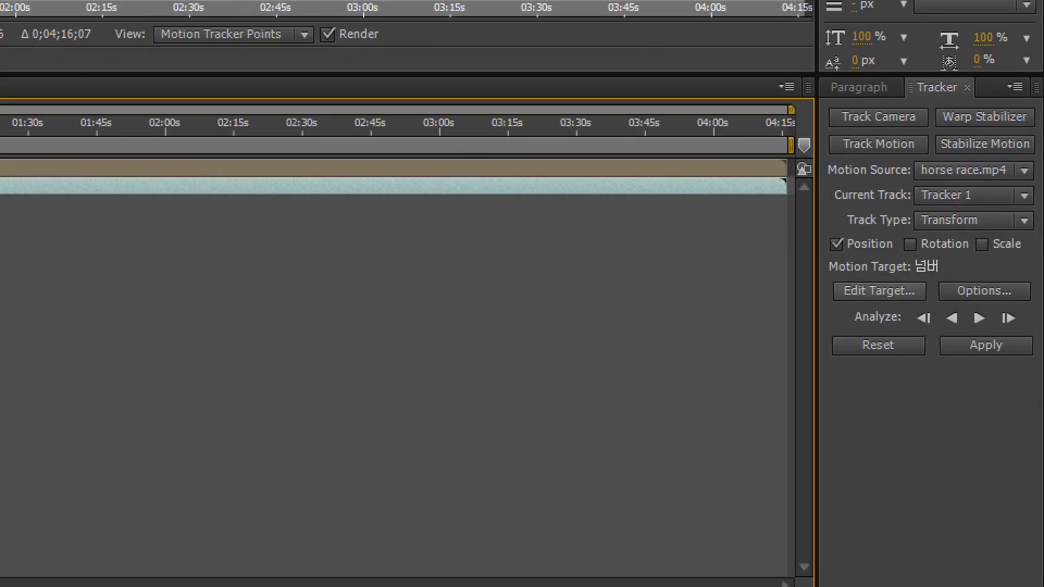
Set the 넘버 layer as the motion target of Tracker 1
left_click_drag(948, 423, 931, 421)
mouse_move(821, 305)
left_mouse_down()
mouse_move(915, 260)
mouse_move(939, 308)
mouse_move(815, 309)
left_mouse_up()
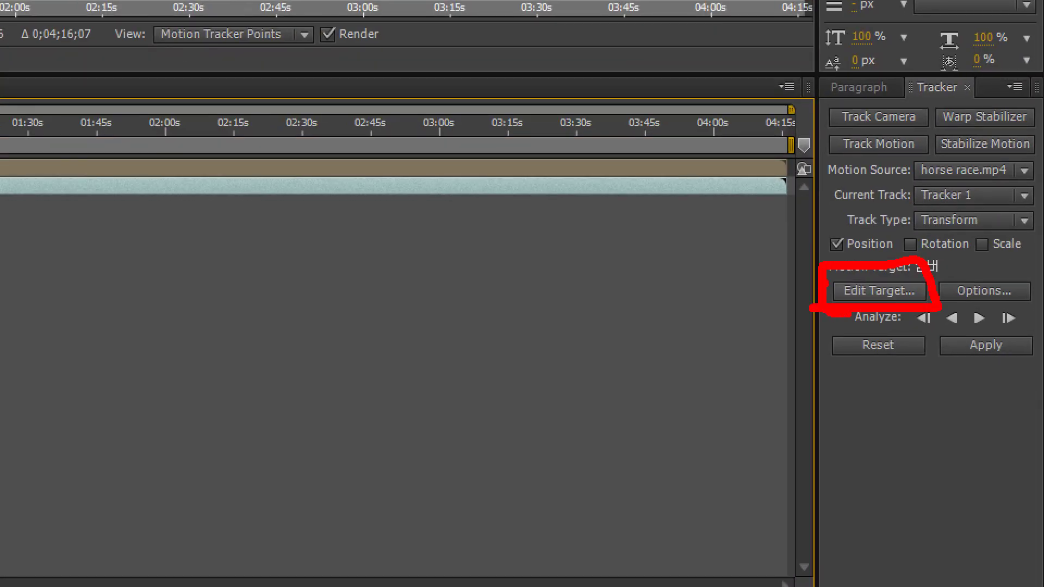
key("Escape")
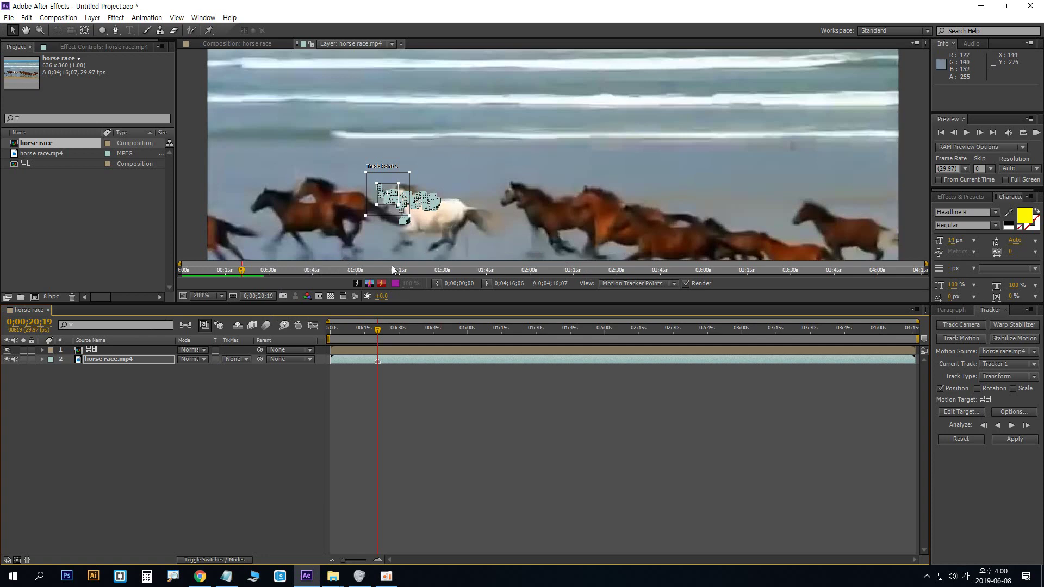
left_click(968, 412)
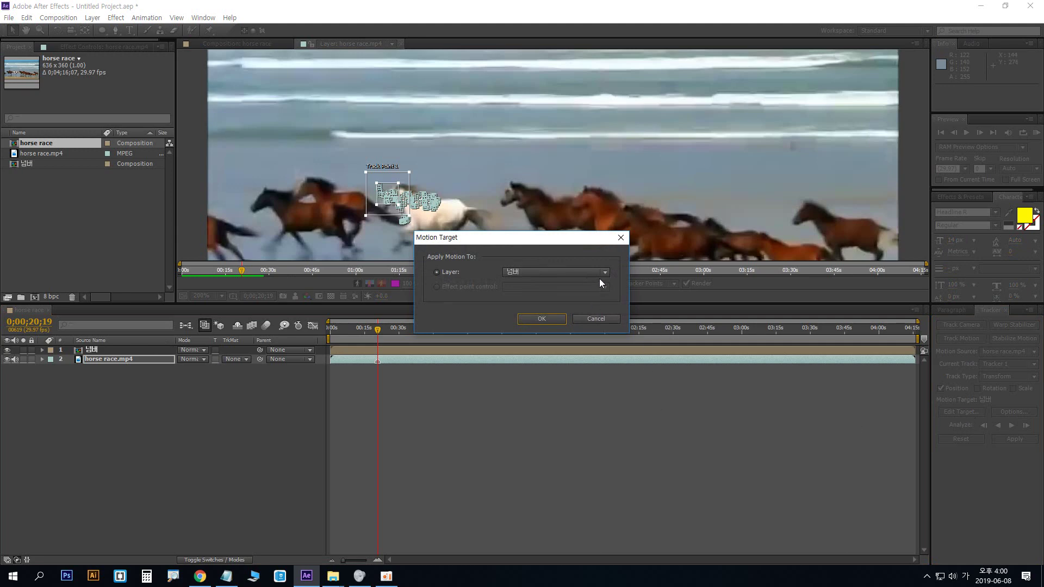
left_click(599, 278)
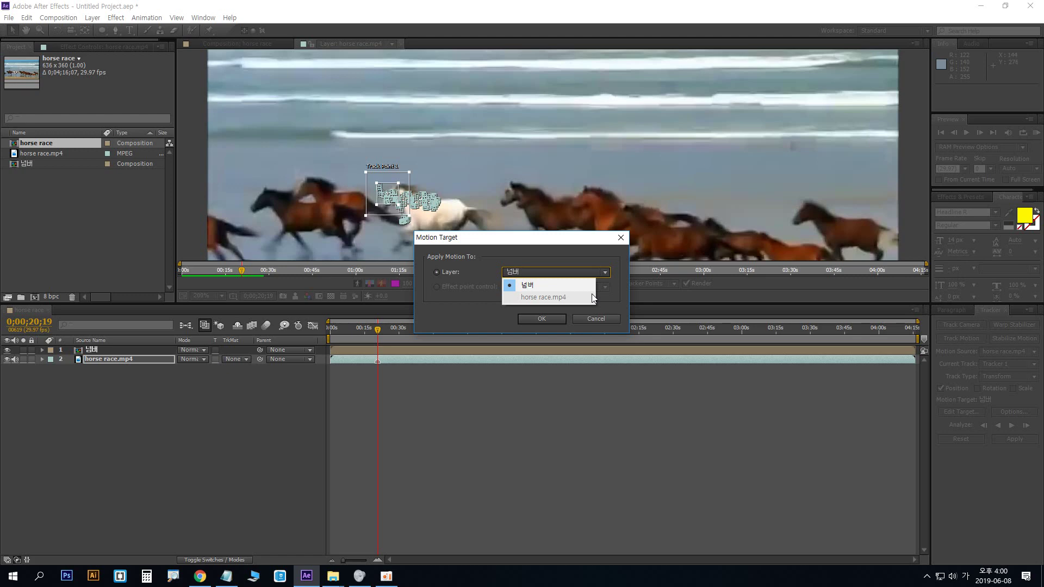
left_click(510, 290)
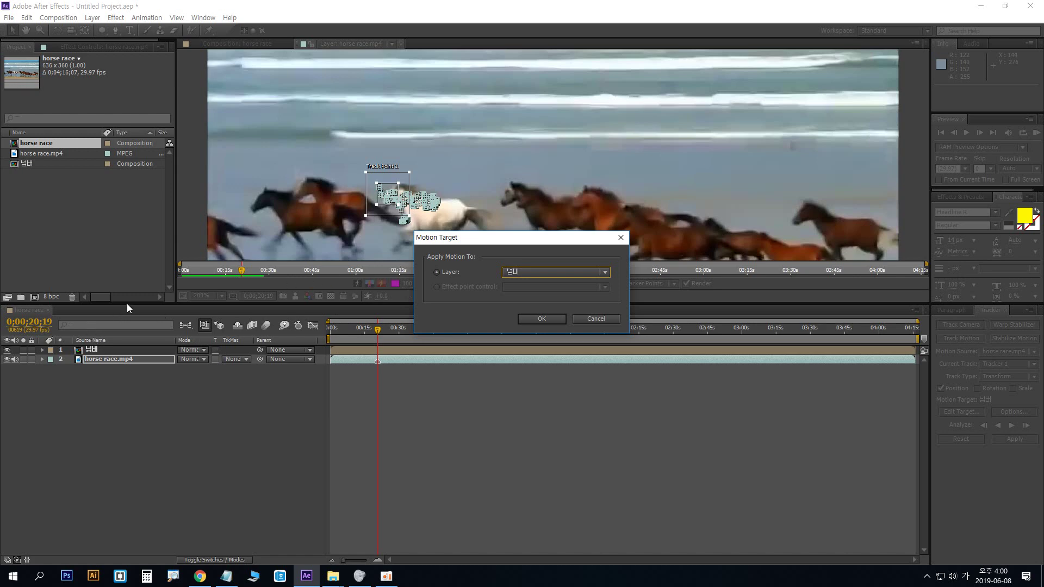
left_click(544, 321)
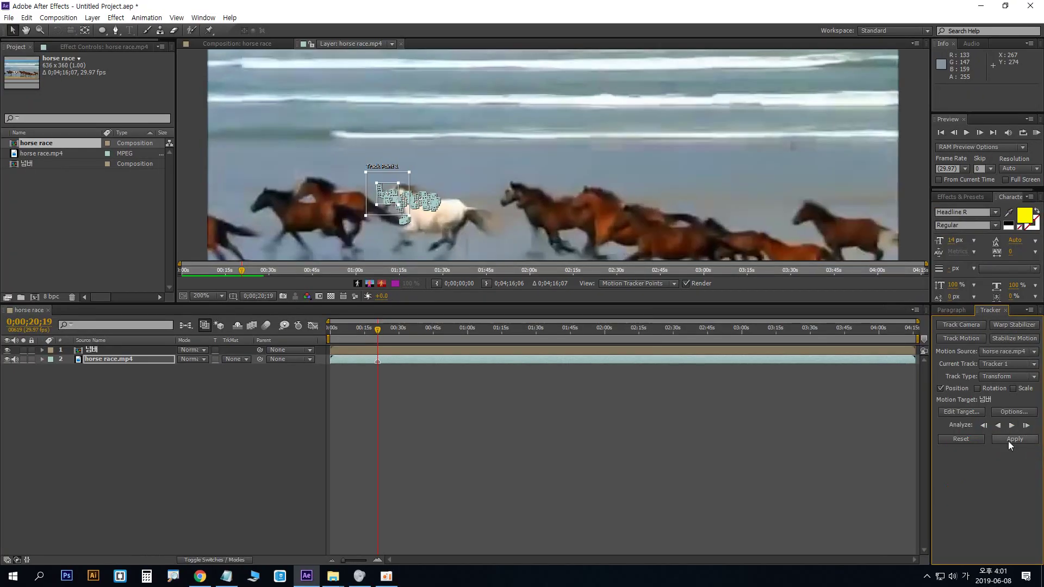
Apply the tracked motion to the 넘버 layer in the X and Y dimensions
left_click(973, 296)
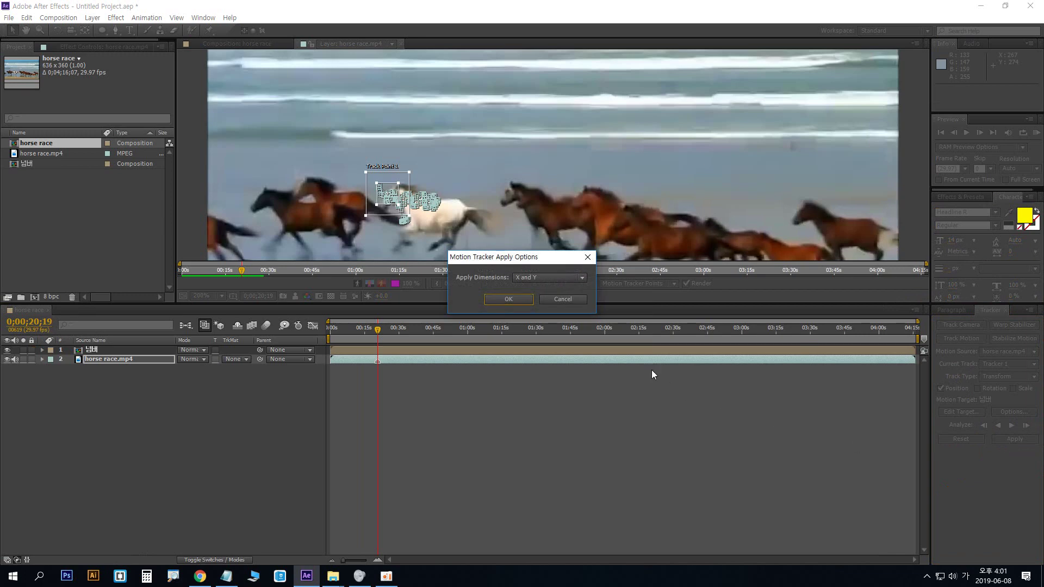
left_click_drag(516, 262, 515, 231)
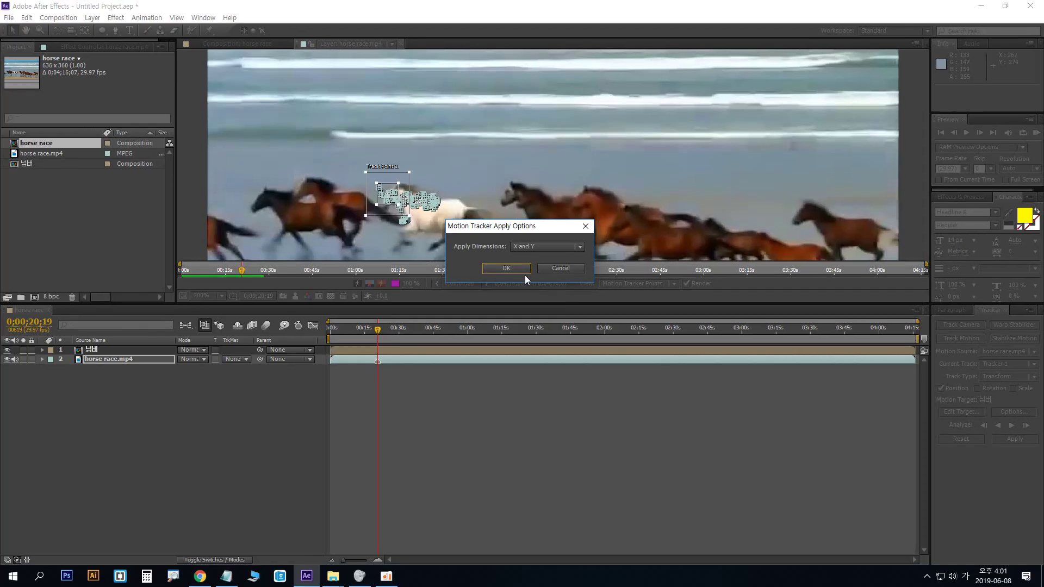
left_click(509, 269)
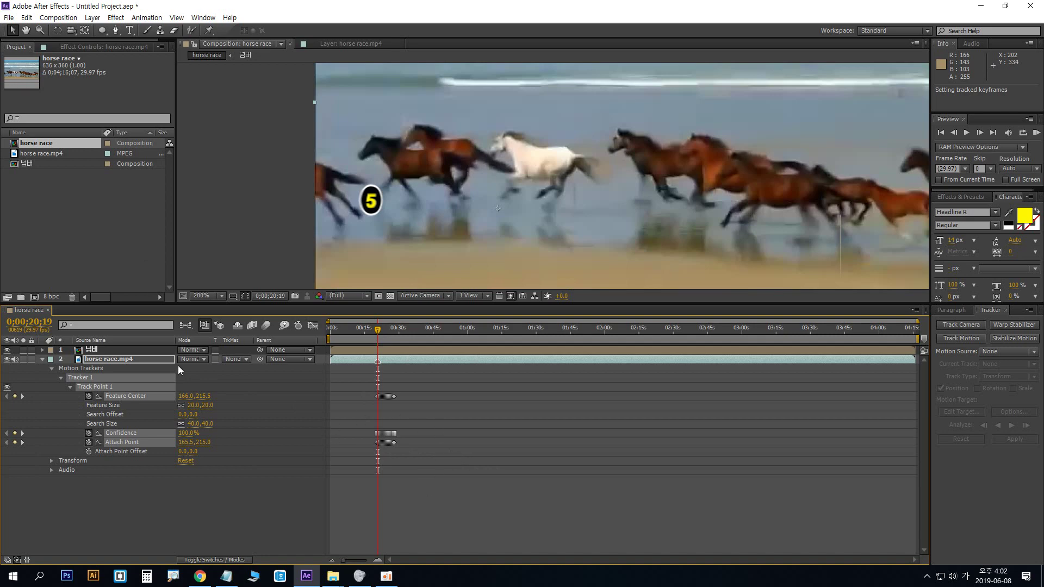
Collapse the horse race.mp4 layer's properties and reveal the Position keyframes of the 넘버 layer
mouse_move(377, 328)
left_mouse_down()
mouse_move(393, 333)
mouse_move(373, 334)
left_mouse_up()
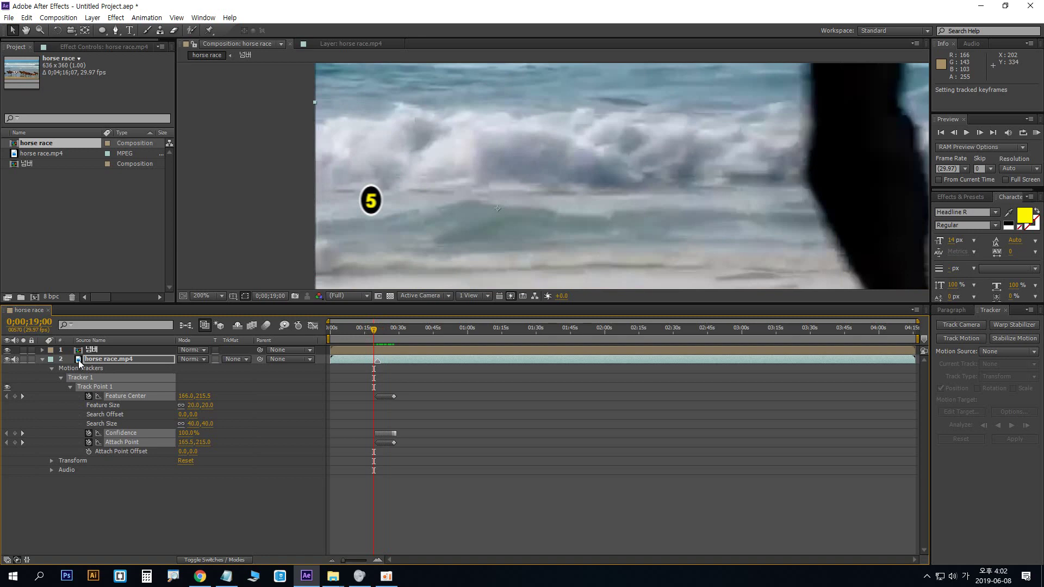
left_click(42, 361)
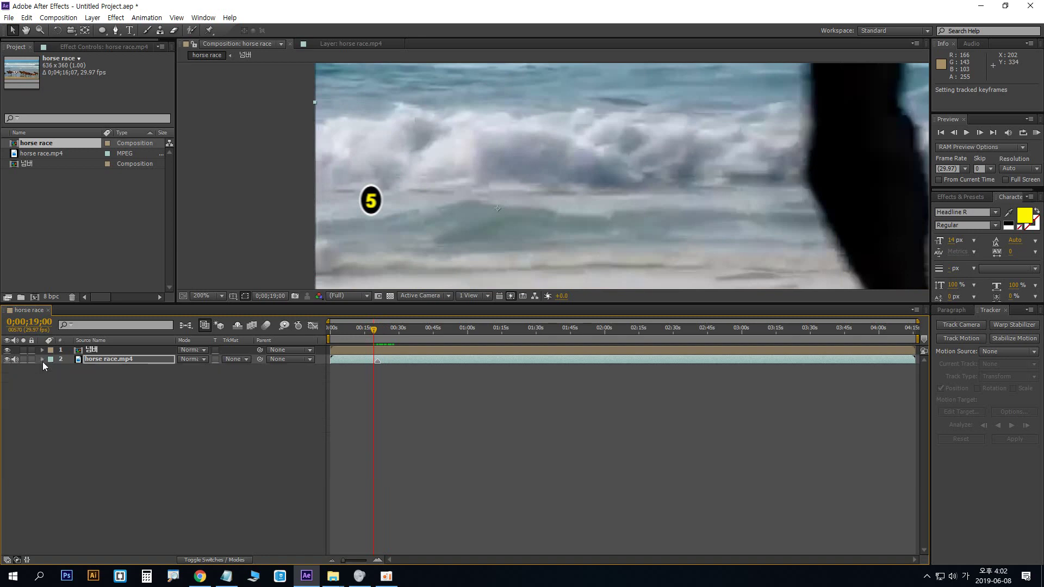
left_click(103, 350)
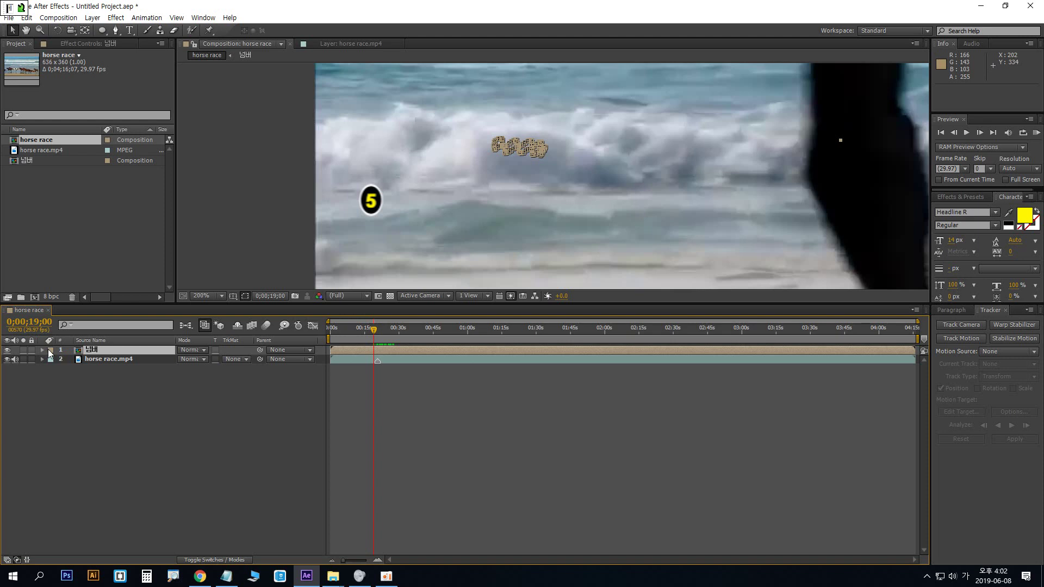
left_click(87, 372)
left_click(97, 352)
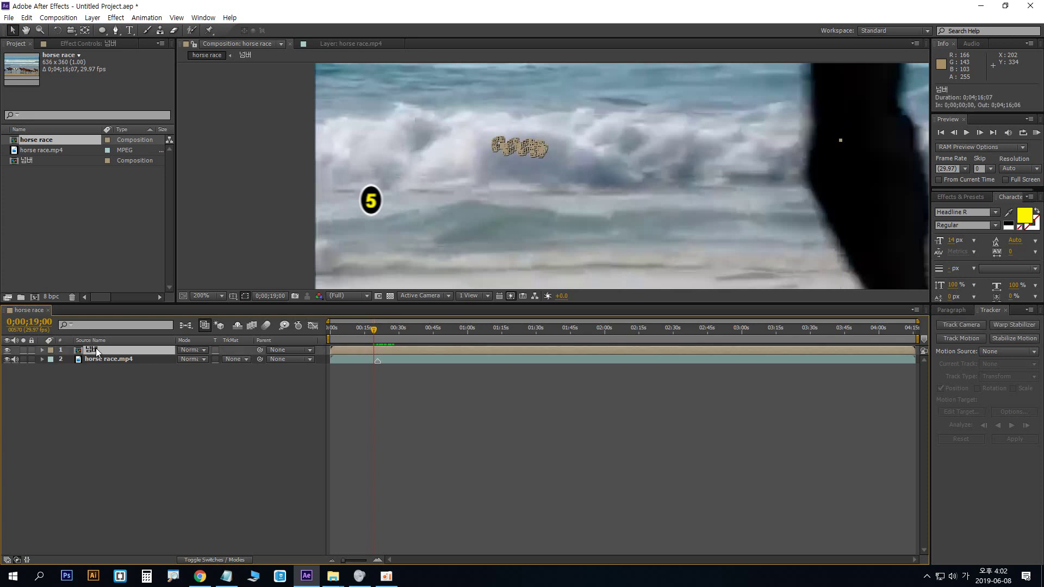
key("p")
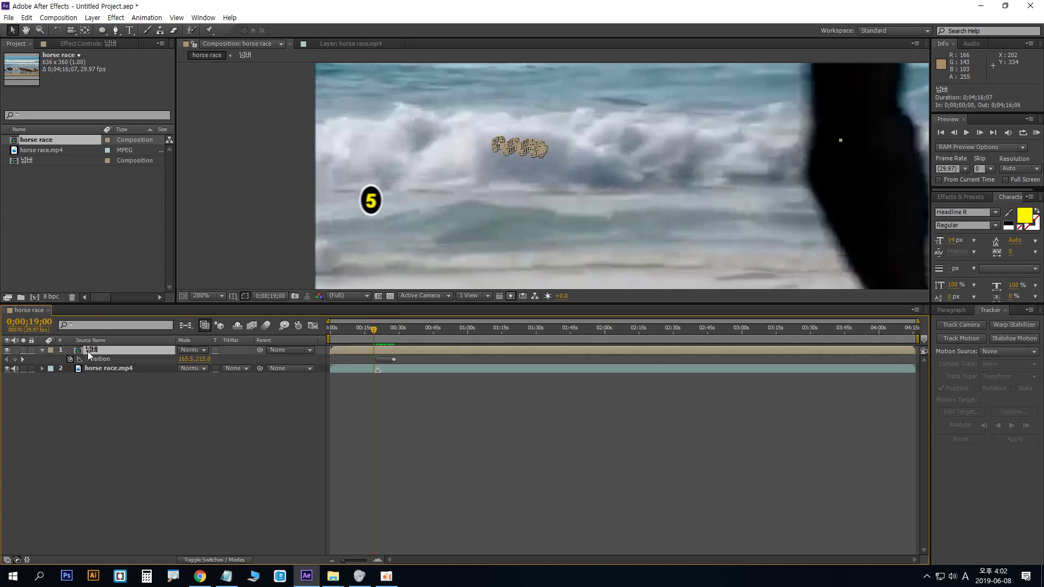
Magnify the timeline around the tracked Position keyframes and move the current time to 0;00;20;18, at their start
key("=")
key("=")
key("=")
key("=")
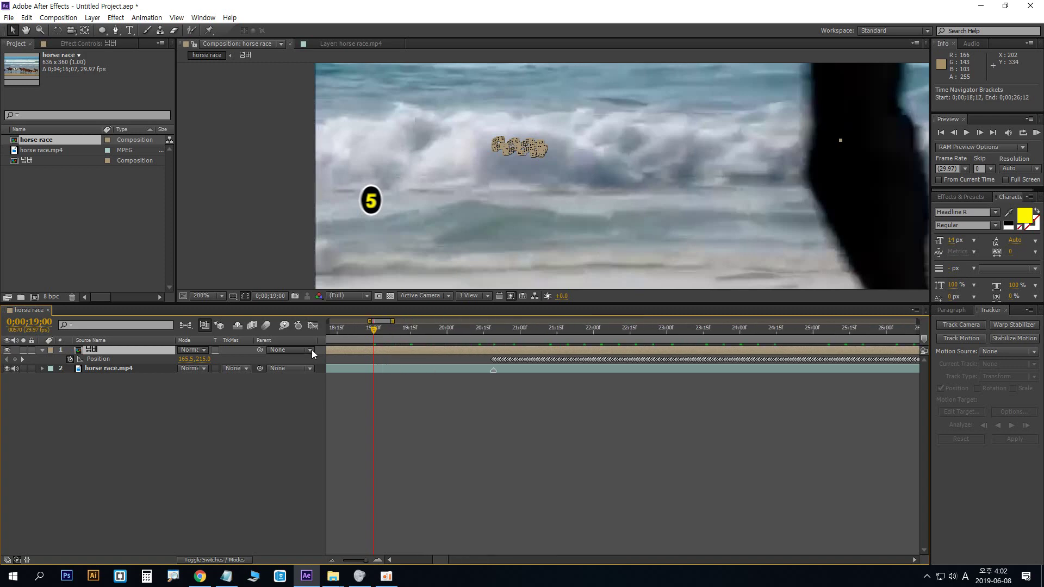
key("minus")
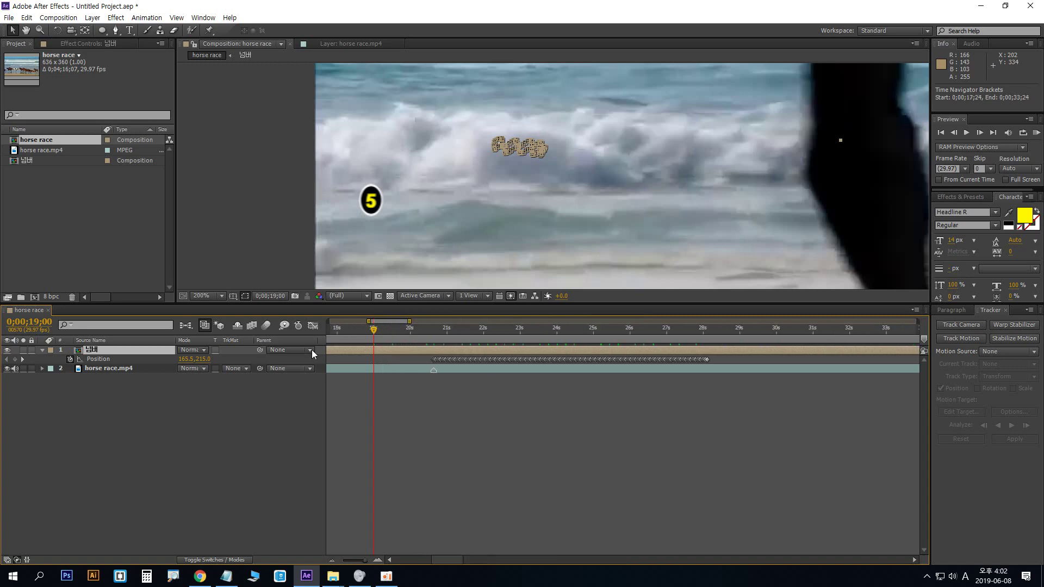
key("minus")
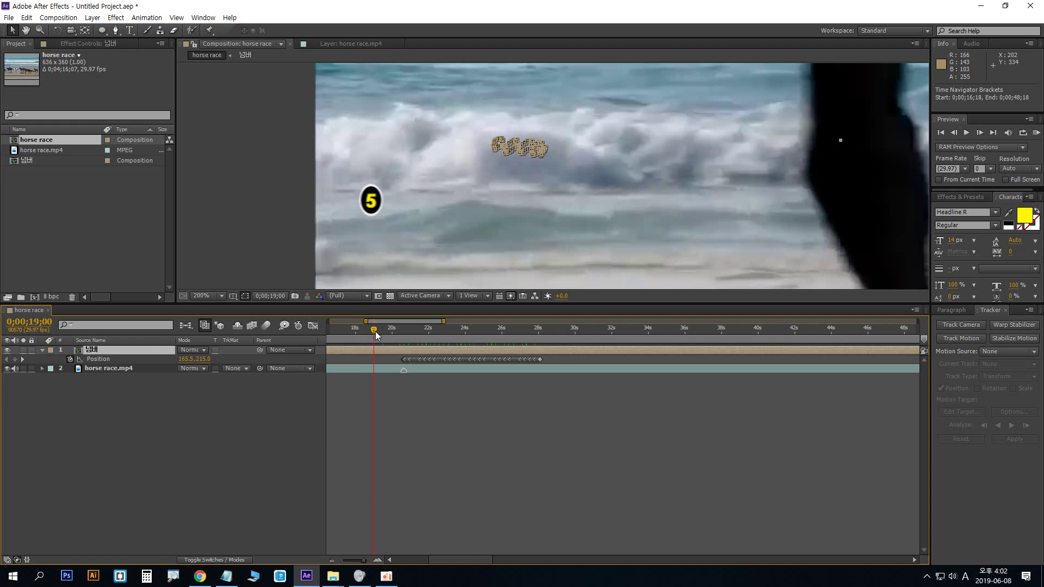
left_click_drag(375, 331, 403, 325)
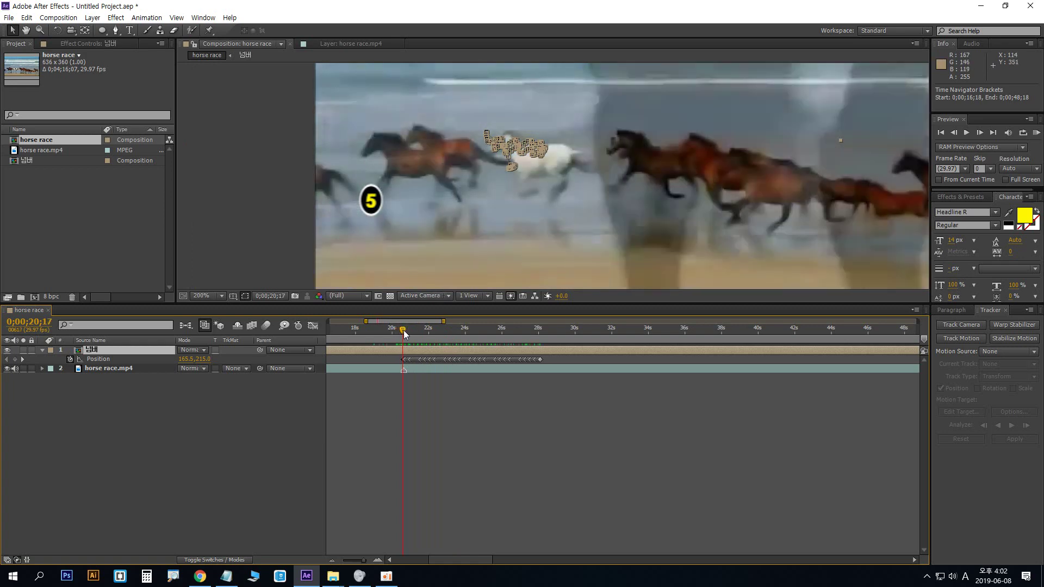
mouse_move(404, 331)
left_mouse_down()
mouse_move(536, 335)
mouse_move(403, 336)
left_mouse_up()
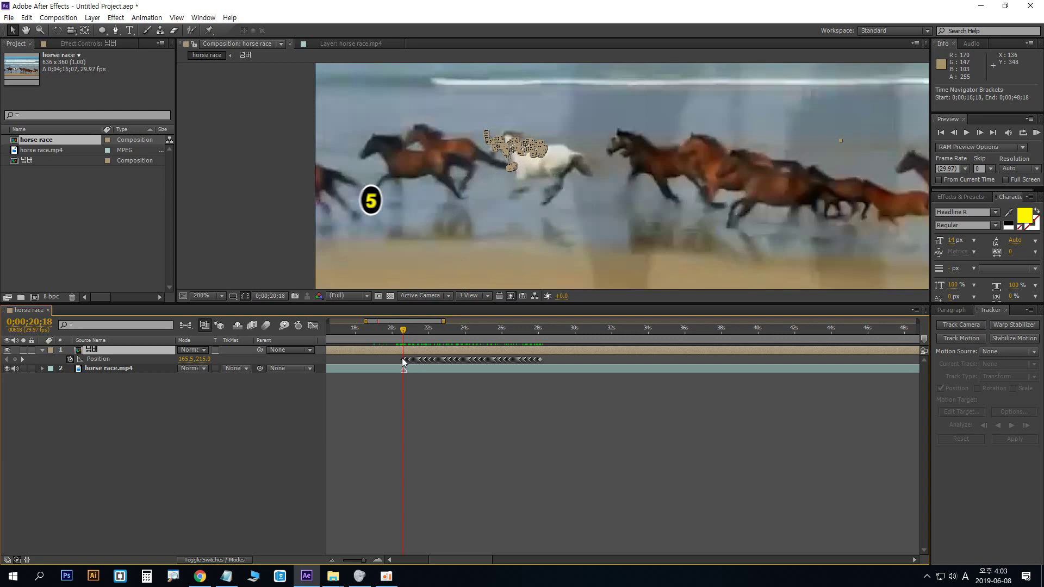
Undo the layer time change and deselect the 넘버 layer
key("ctrl+z")
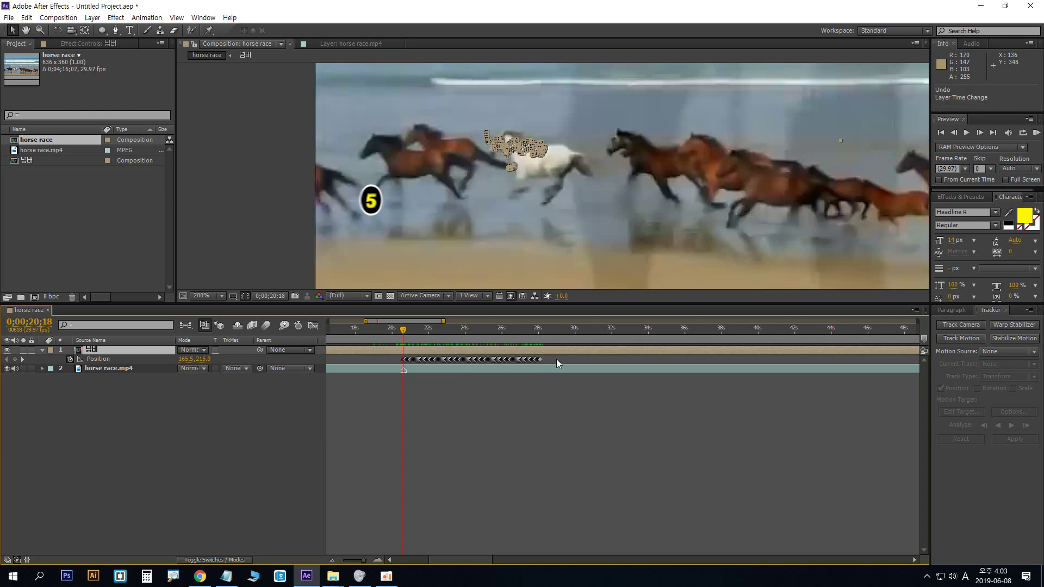
left_click(548, 403)
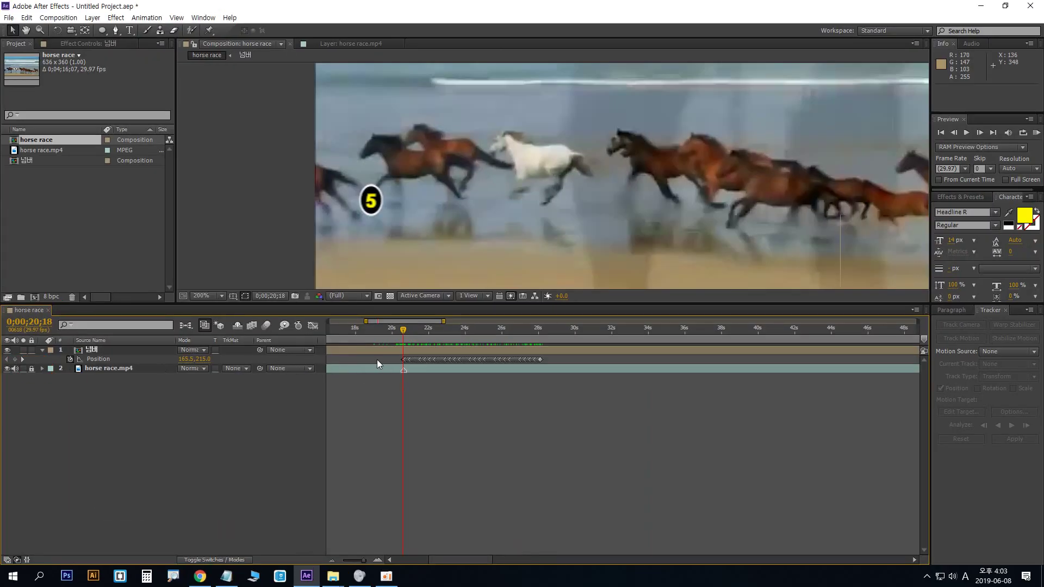
Select all tracked Position keyframes of the 넘버 layer and try to move the 5 badge onto the white horse
left_click_drag(603, 416, 366, 353)
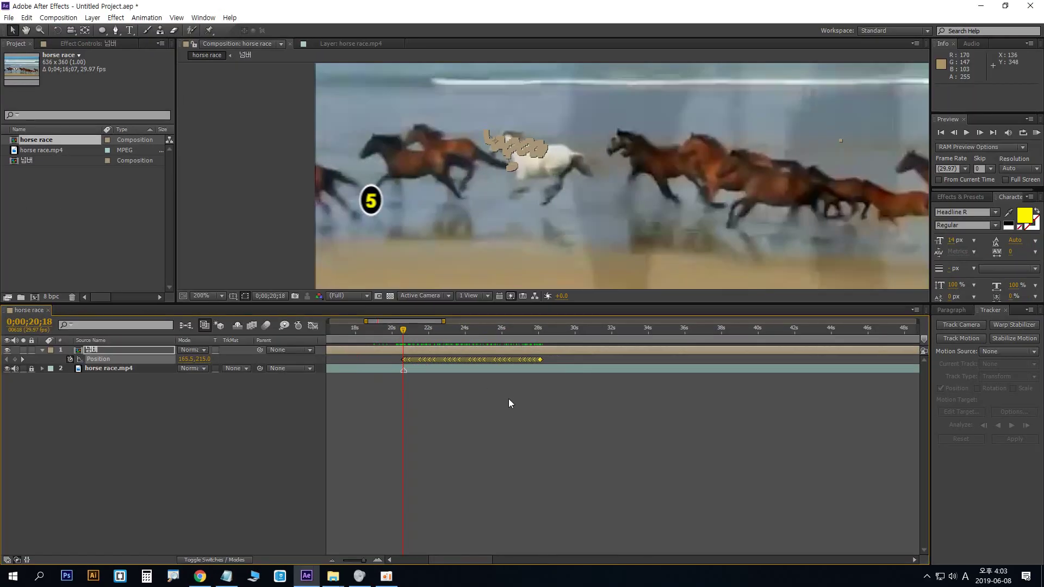
left_click_drag(574, 396, 357, 341)
left_click_drag(379, 205, 509, 172)
key("ctrl+z")
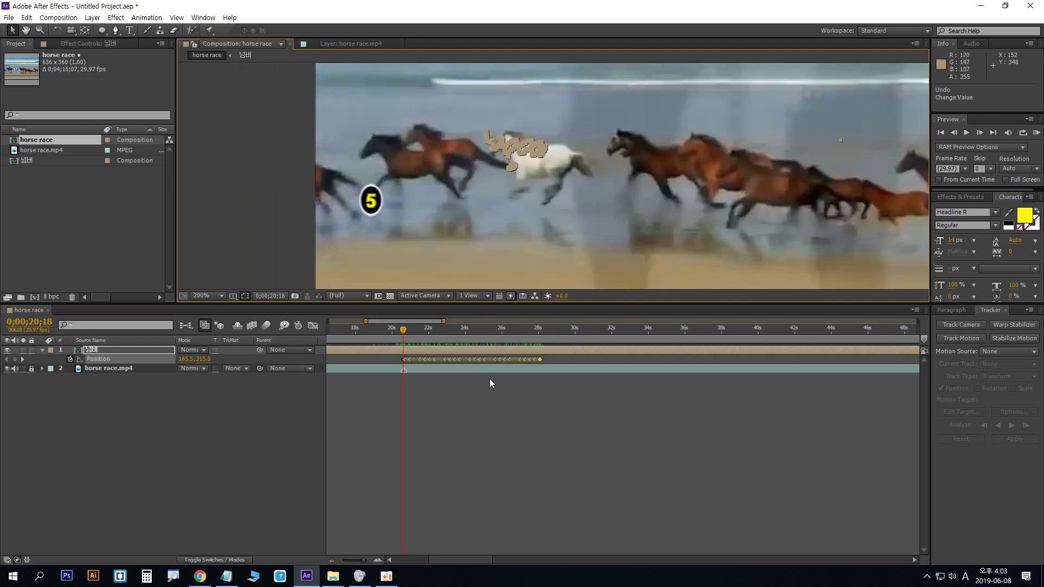
left_click(518, 420)
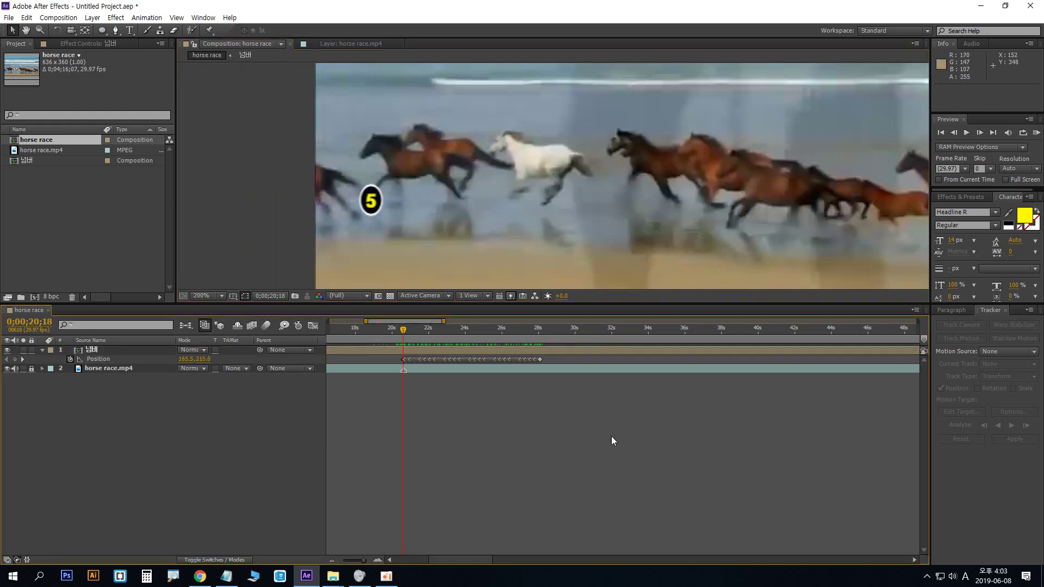
Reselect the tracked Position keyframes at 0;00;20;18 and try to move the badge to 315.5, 184.0 on the white horse
left_click_drag(611, 436, 380, 348)
left_click(469, 384)
key("ctrl+Down")
left_click(596, 446)
left_click_drag(579, 411, 311, 345)
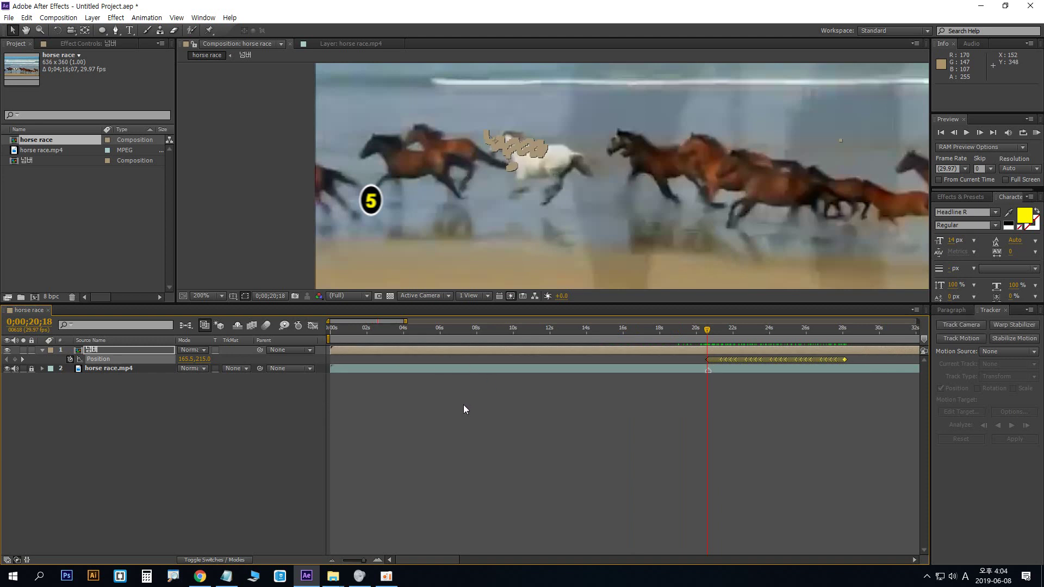
left_click_drag(427, 561, 458, 559)
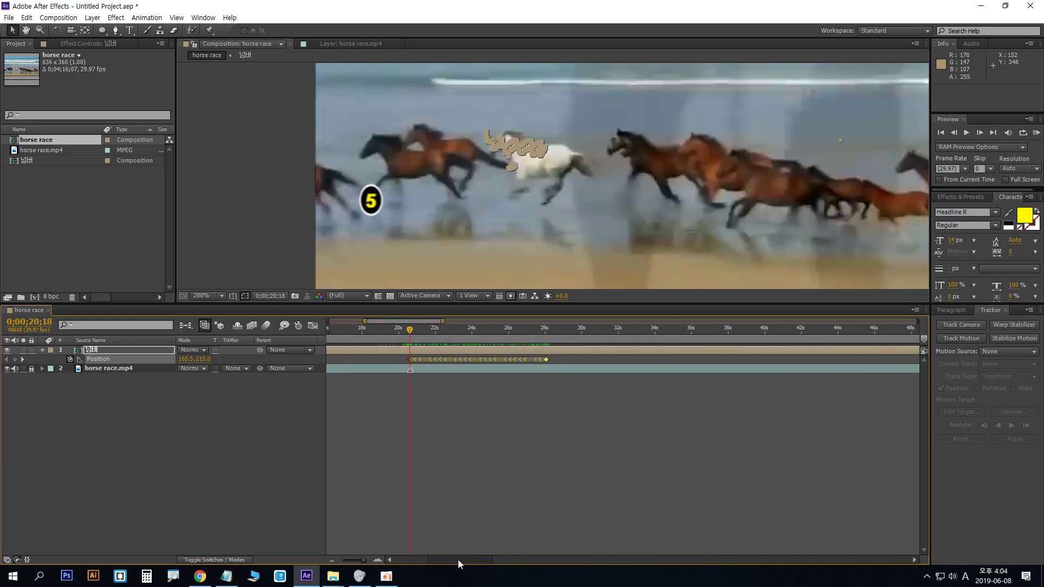
left_click(596, 428)
left_click_drag(596, 429, 350, 351)
left_click_drag(380, 192, 540, 160)
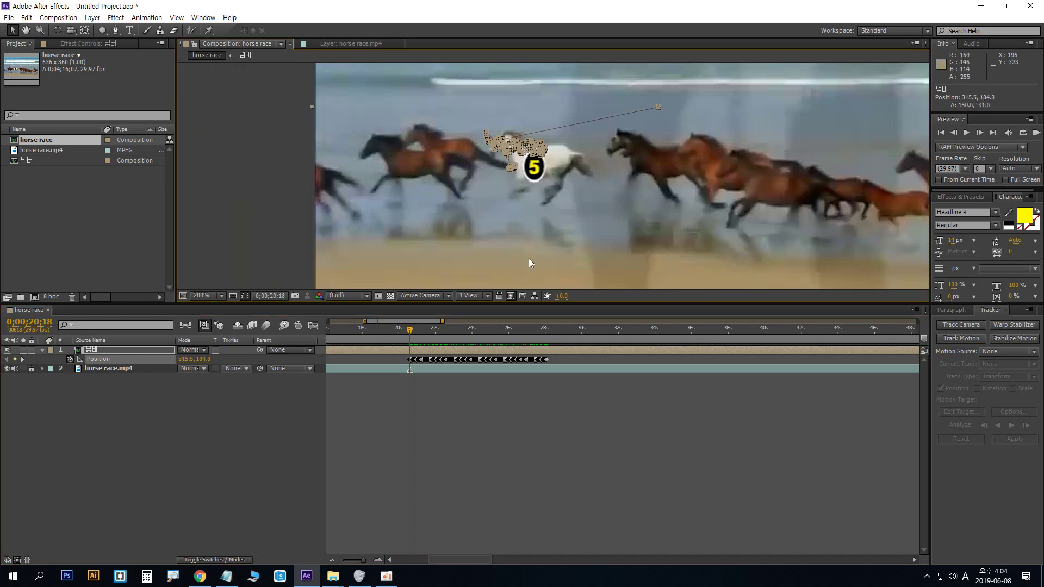
key("ctrl+z")
Move the current time to 0;00;20;17, just before the first tracked Position keyframe
left_click_drag(410, 329, 407, 328)
key("period")
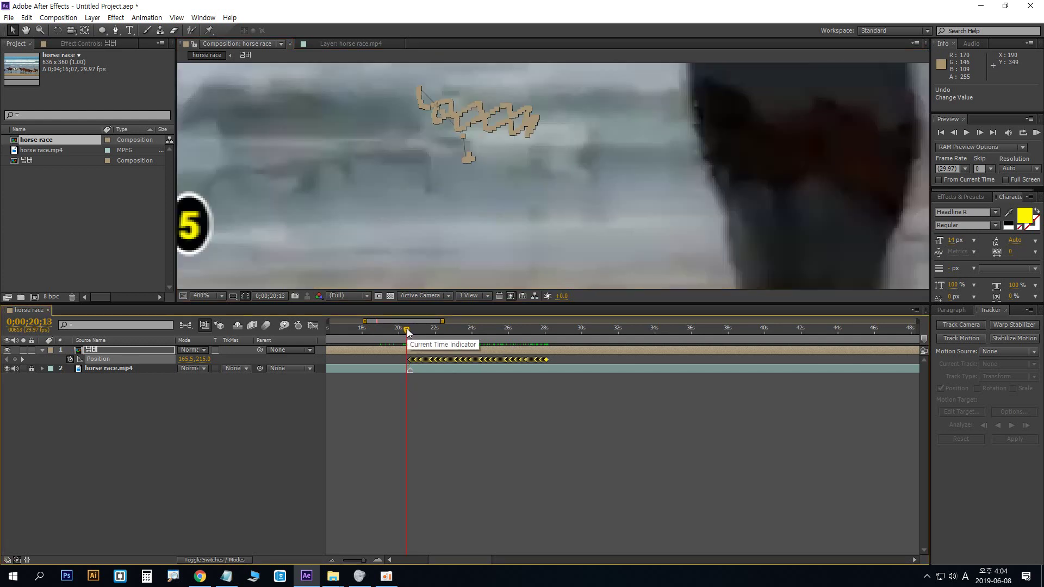
left_click(461, 411)
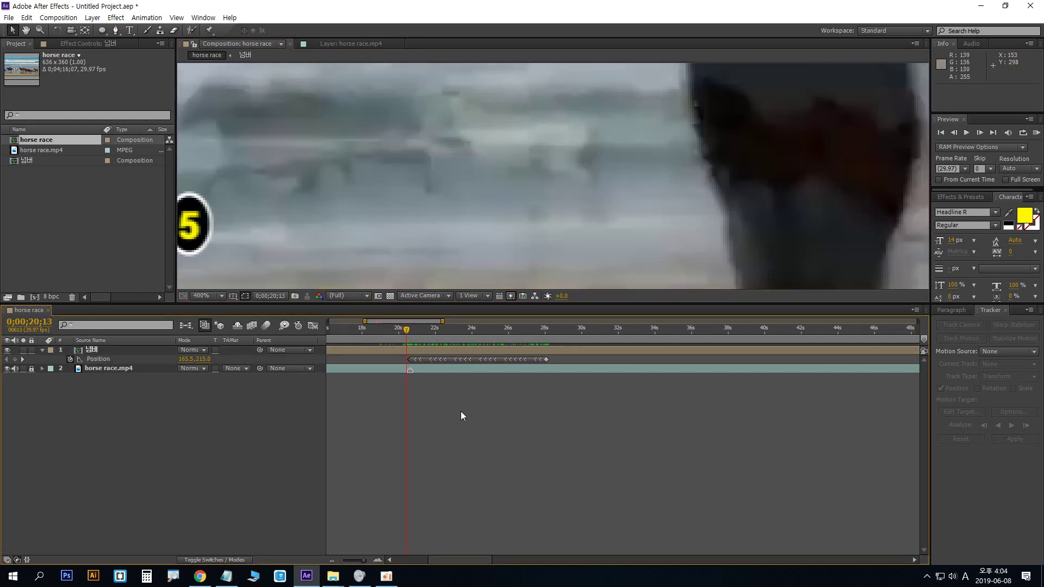
key("equal")
key("equal")
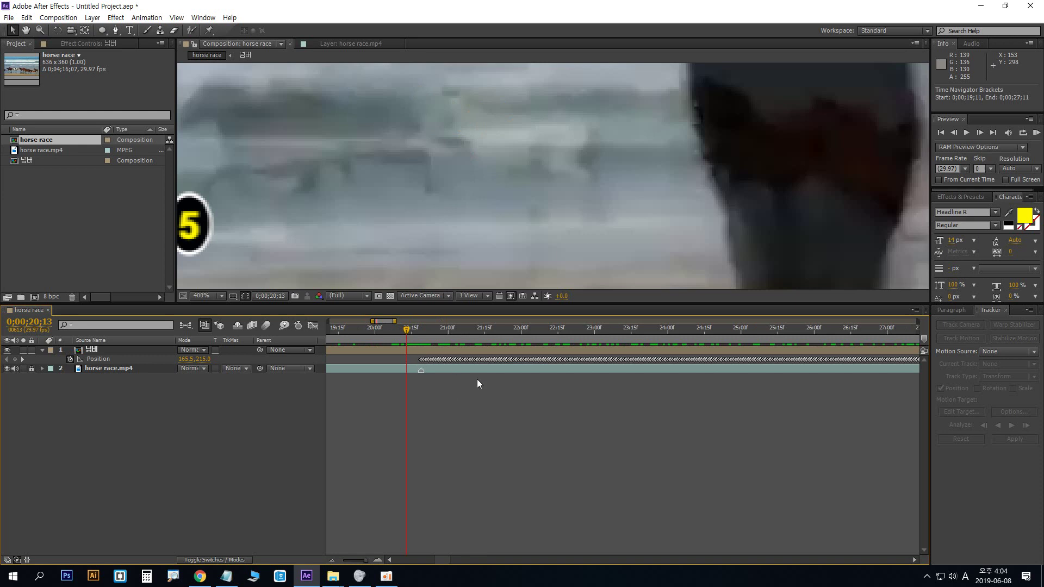
scroll(462, 213, "down", 4)
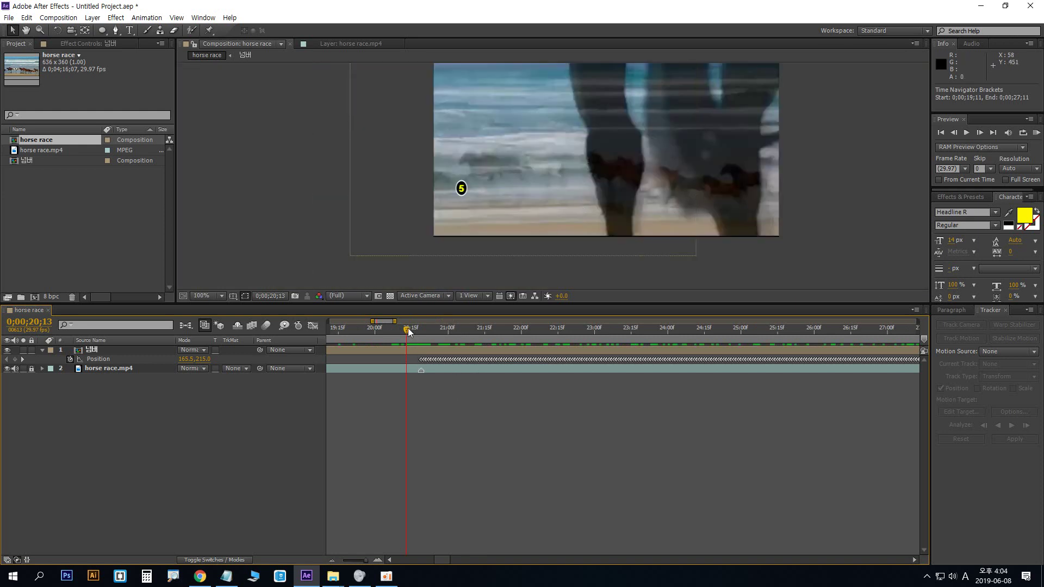
left_click_drag(408, 328, 417, 329)
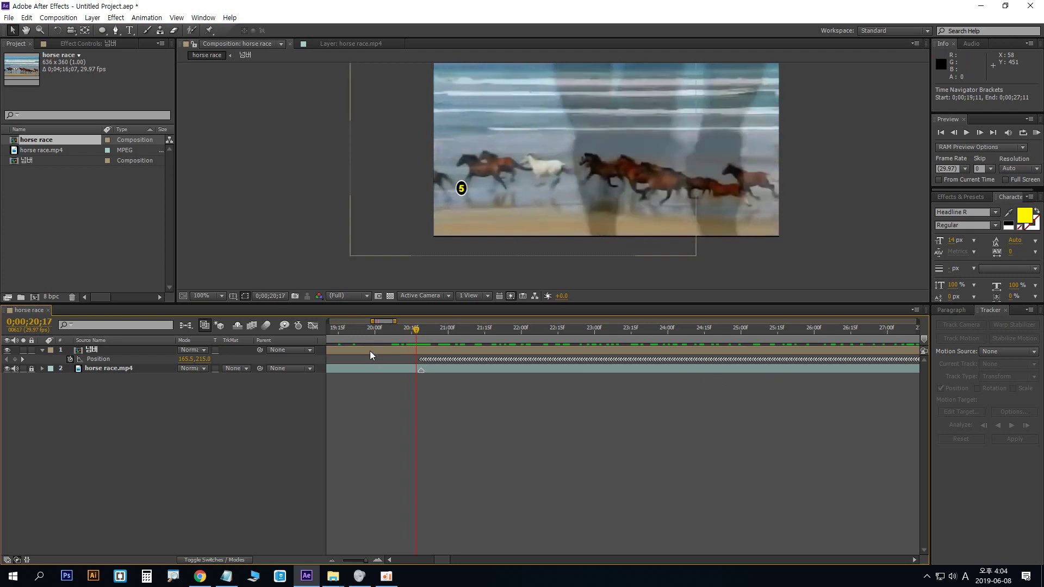
left_click_drag(369, 355, 496, 379)
key("ctrl+z")
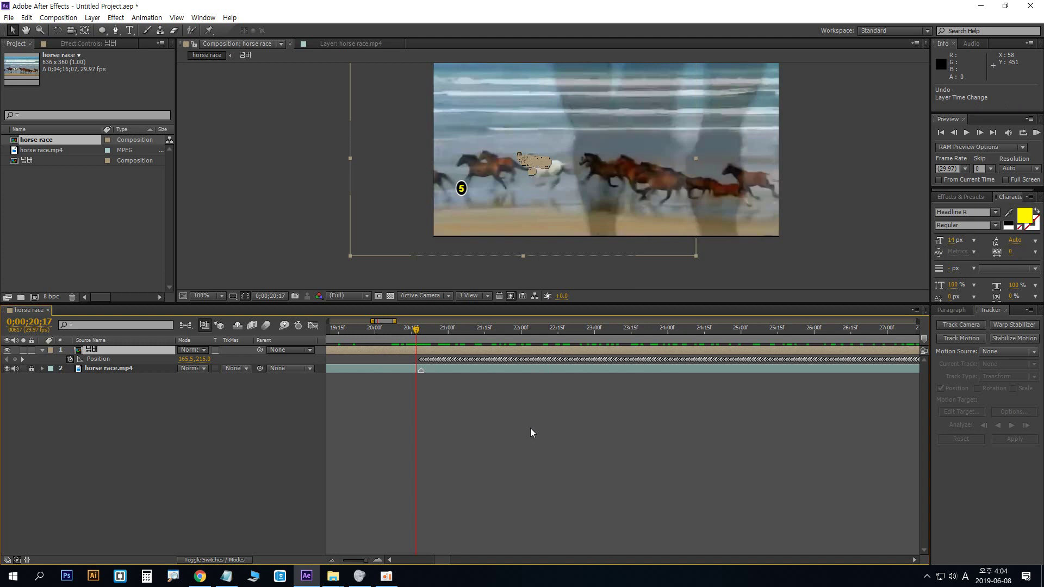
left_click(531, 432)
Select all tracked Position keyframes at 0;00;20;17 and try to move the badge to 319.0, 177.0 on the white horse
left_click_drag(379, 357, 978, 408)
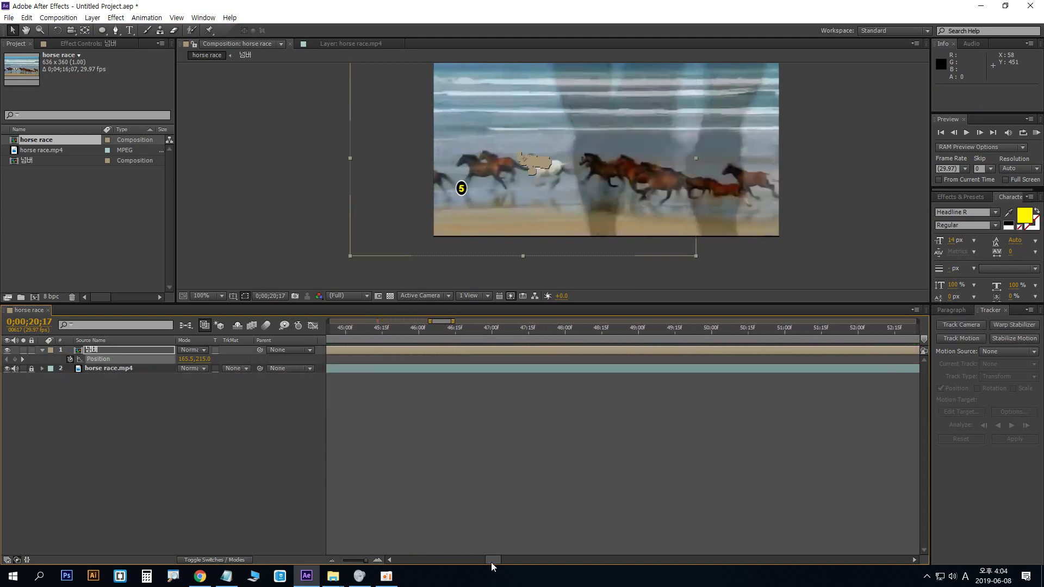
left_click_drag(490, 560, 434, 546)
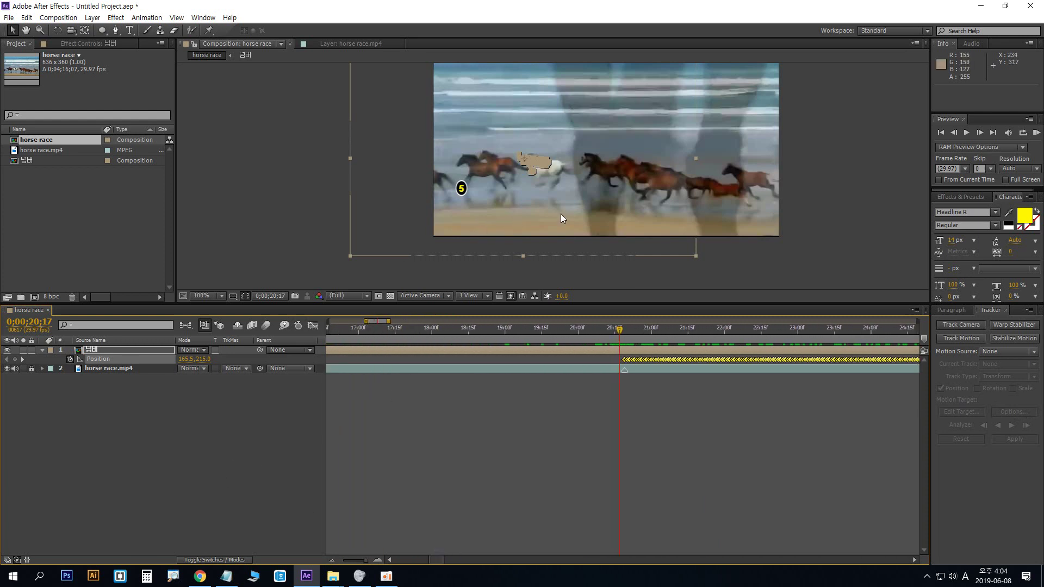
key("comma")
key("period")
key("period")
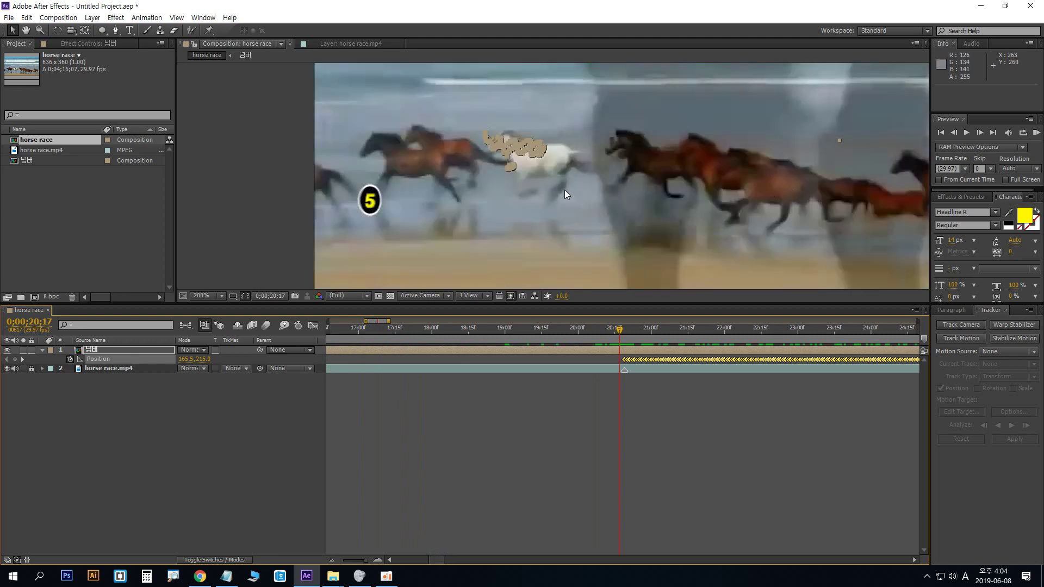
left_click_drag(376, 201, 545, 160)
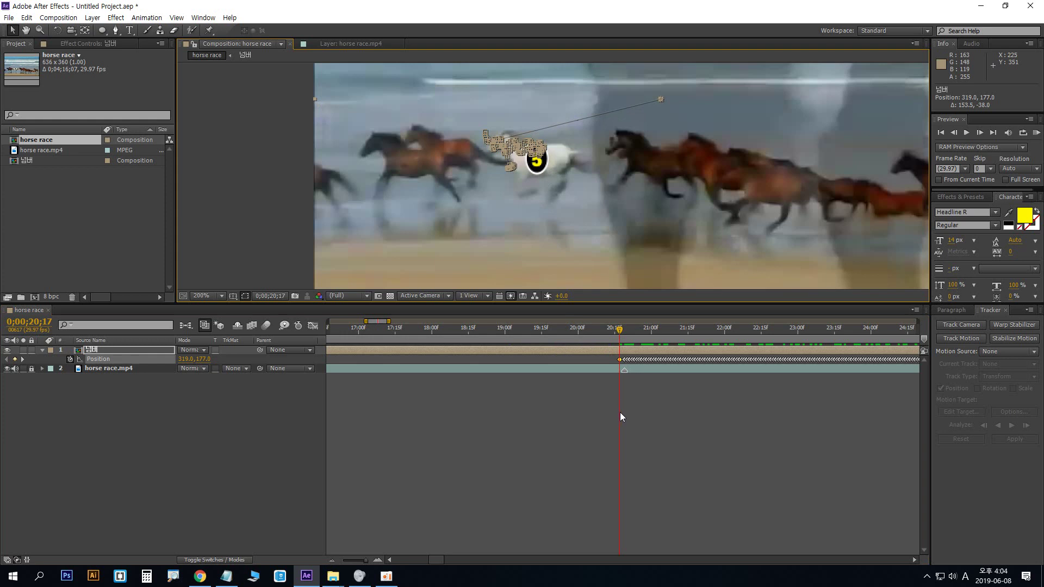
key("ctrl+z")
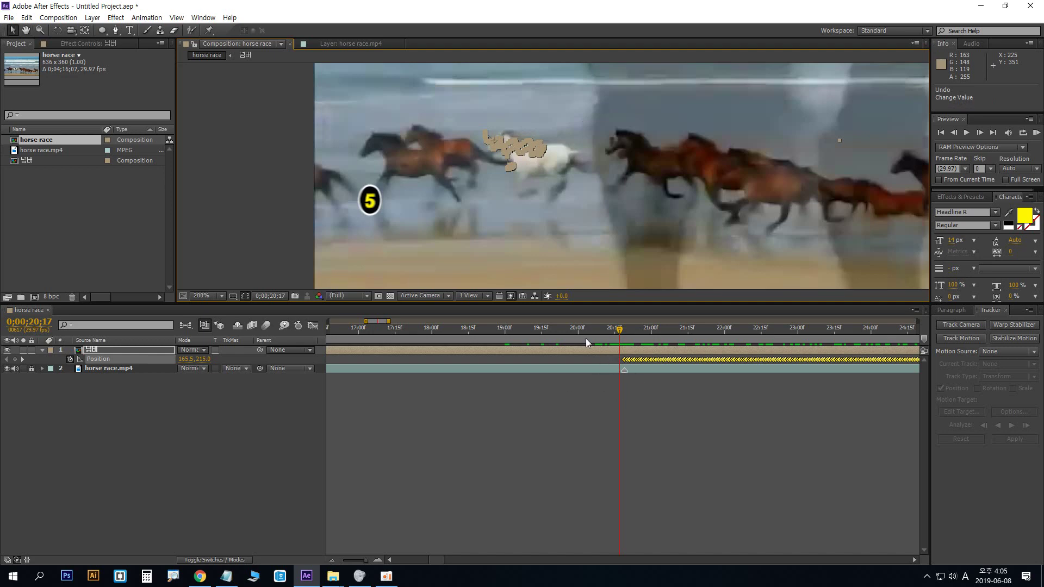
Try placing the badge at 318.5, 178.0 on the white horse, and undo back past the applied motion track
key("minus")
key("minus")
key("minus")
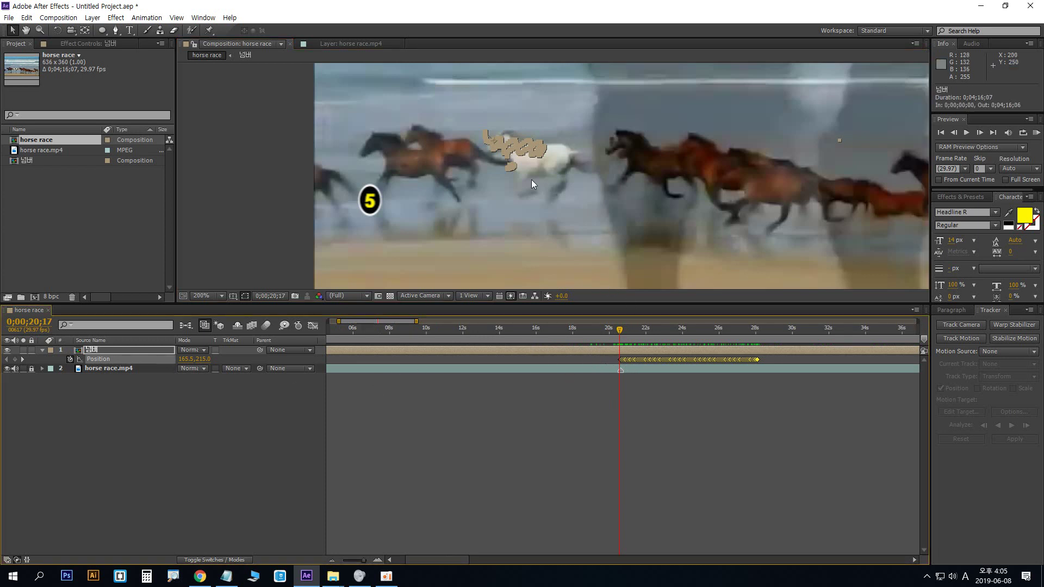
left_click_drag(378, 197, 545, 158)
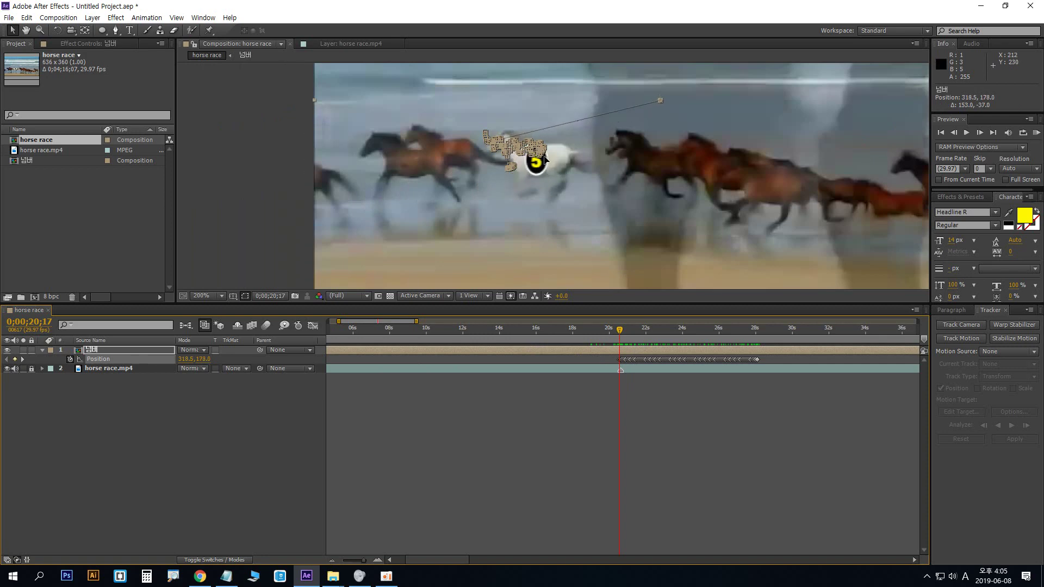
left_click_drag(620, 329, 738, 326)
key("ctrl+z")
key("ctrl+z")
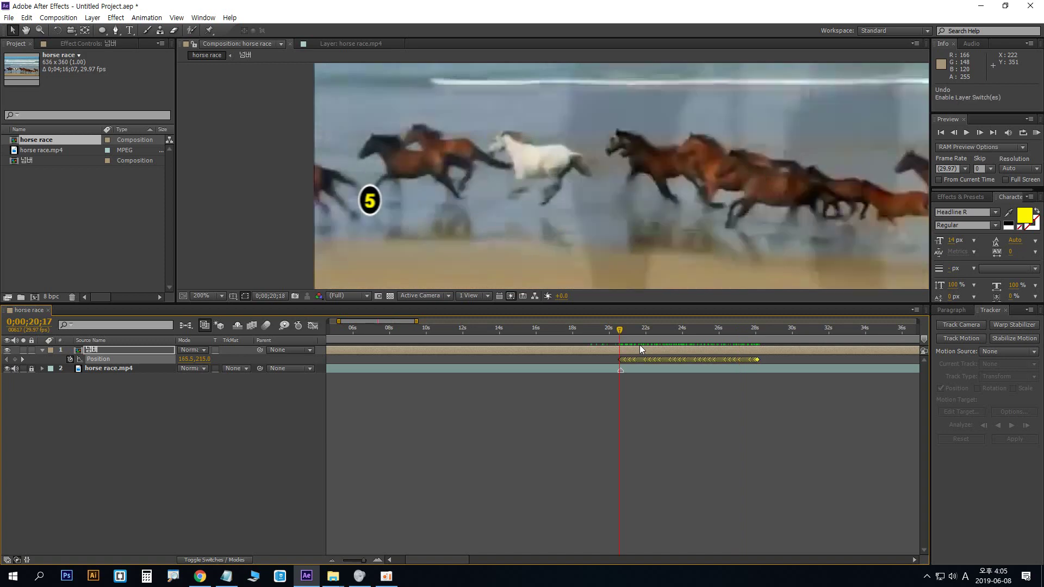
left_click(380, 580)
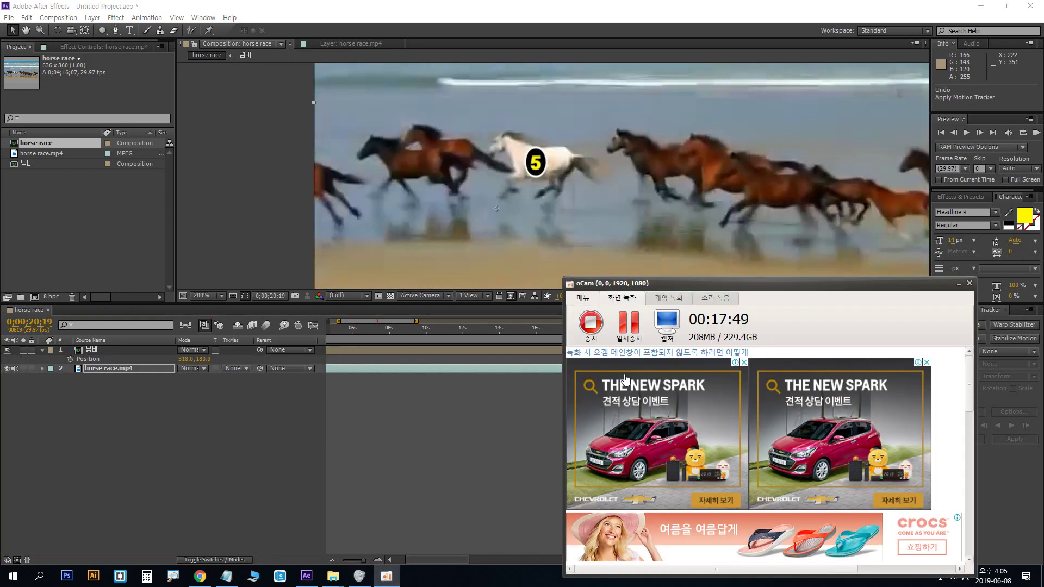
left_click(622, 332)
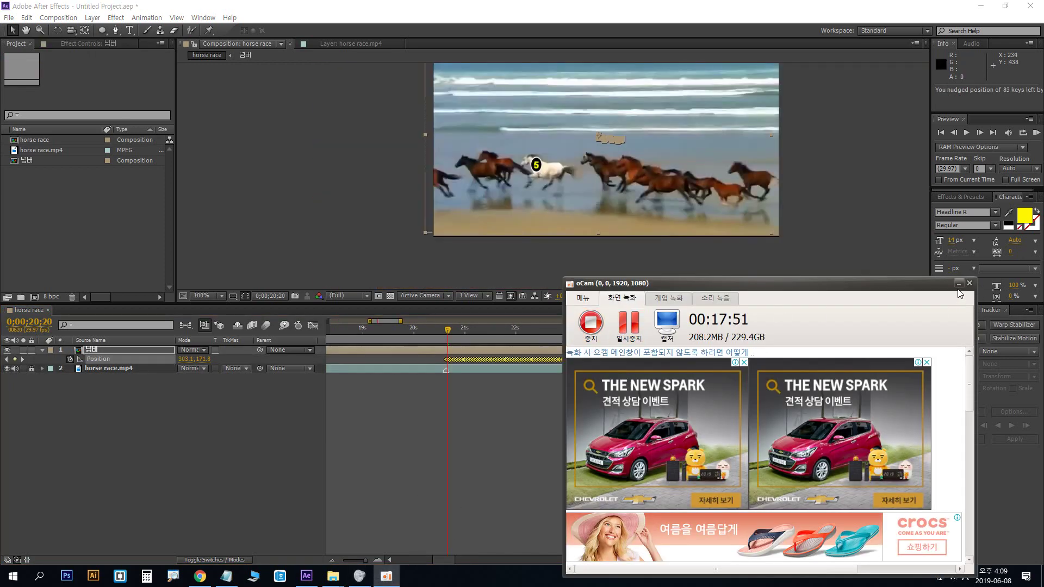
left_click(959, 284)
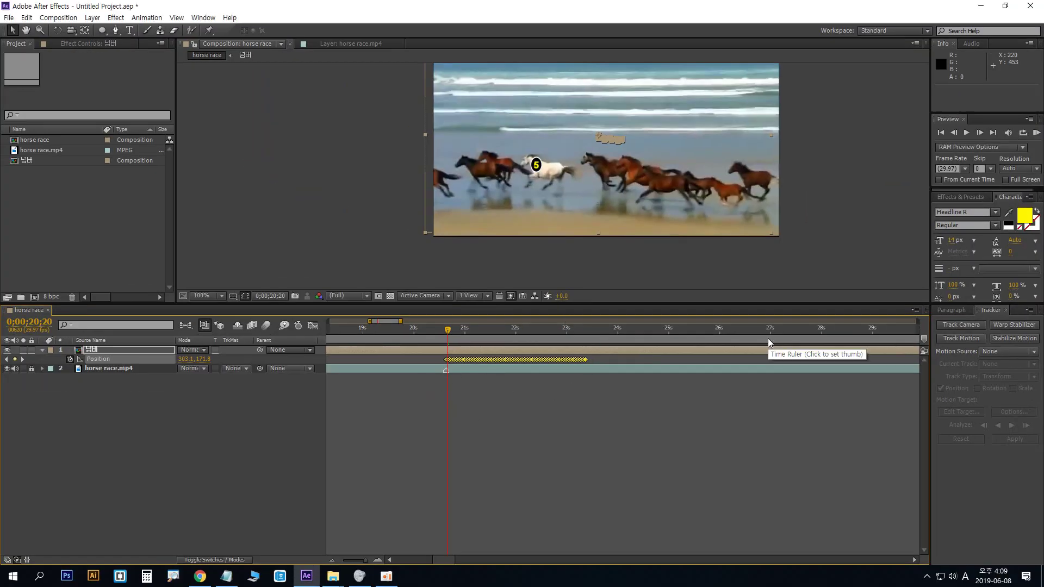
Nudge all selected Position keyframes of the 넘버 layer 20 px right and 10 px down, onto the white horse's body
key("shift+Right")
key("shift+Right")
key("shift+Right")
key("shift+Right")
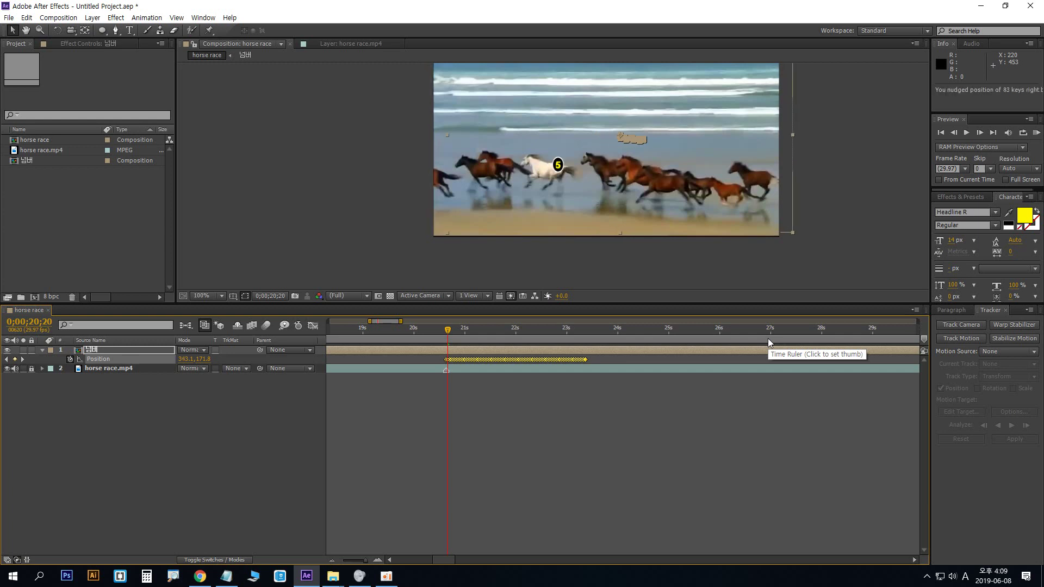
key("shift+Left")
key("shift+Left")
key("shift+Left")
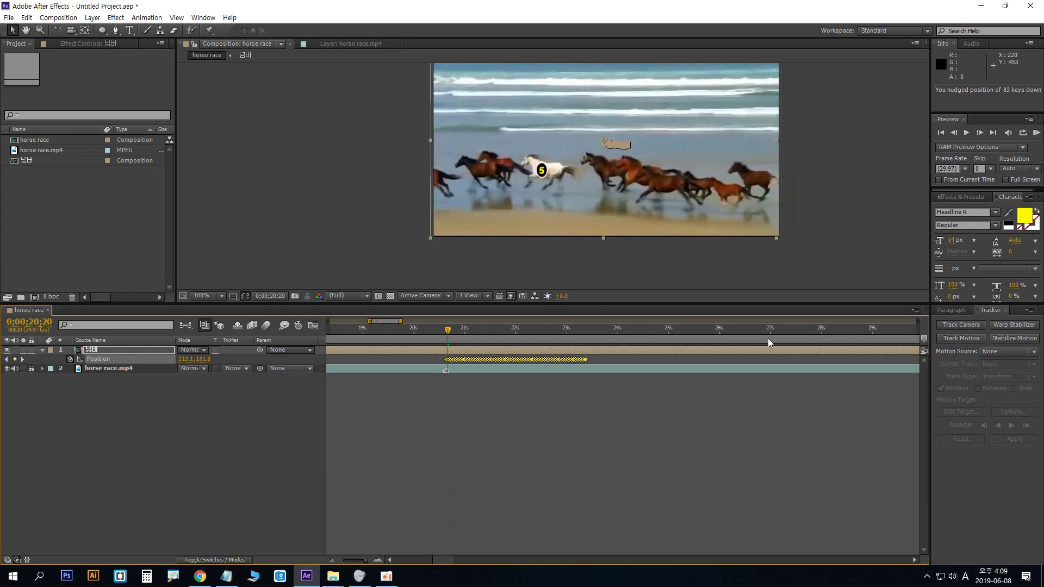
key("shift+Right")
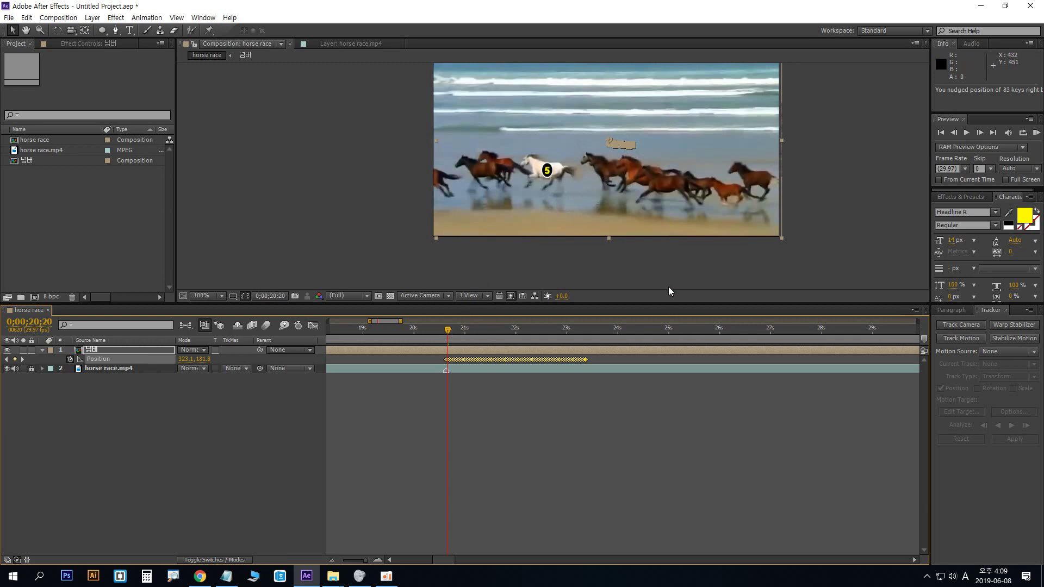
Fine-tune the badge's placement by nudging all selected Position keyframes 3 px left and 2 px up
key("Left")
key("Left")
key("Left")
key("Up")
key("Up")
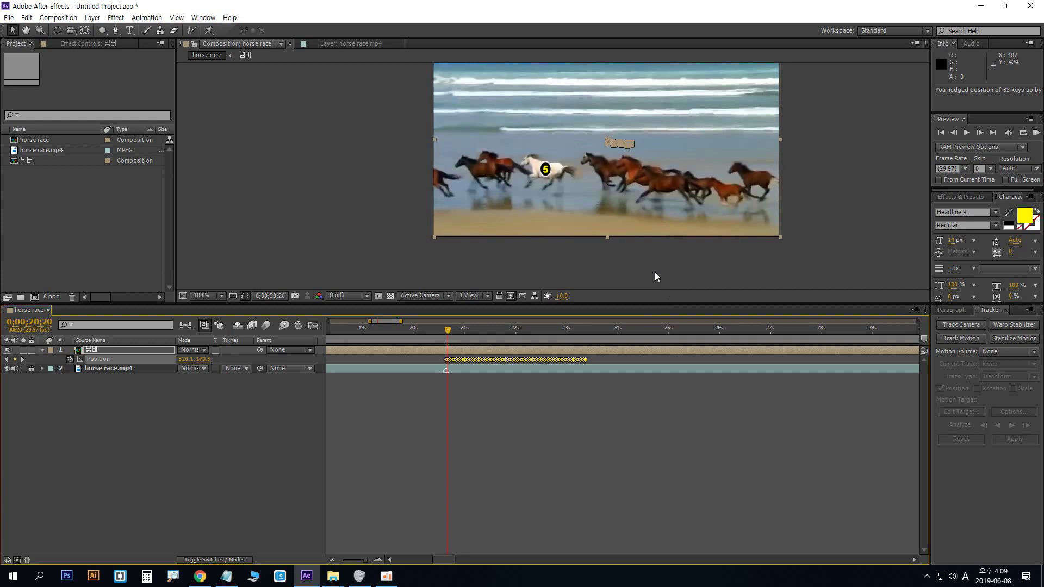
Preview the badge's motion against the white horse from 0;00;20;16 and scrub back through the tracked keyframes
mouse_move(447, 331)
left_mouse_down()
mouse_move(412, 329)
mouse_move(440, 323)
left_mouse_up()
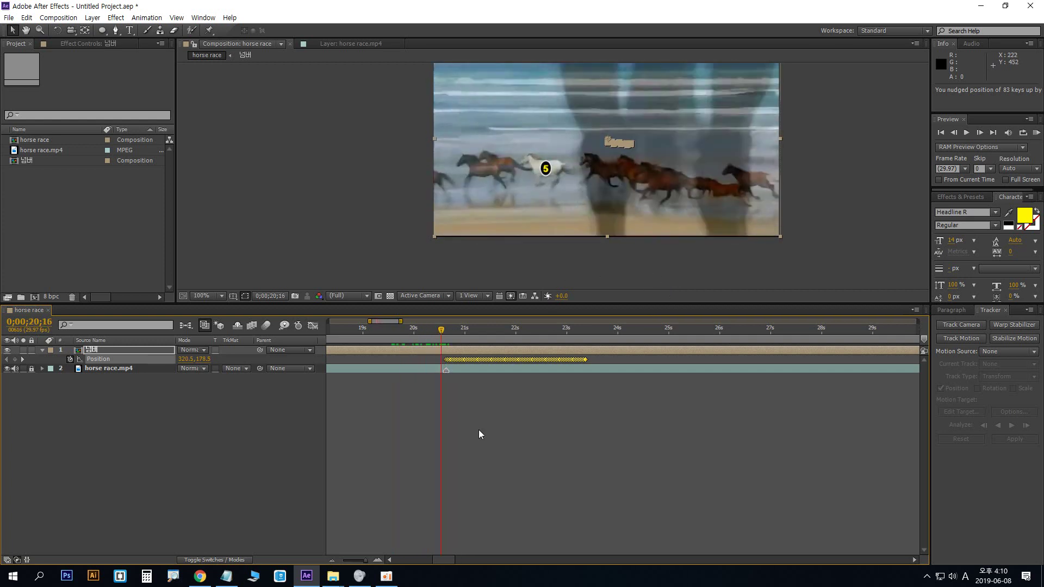
key("space")
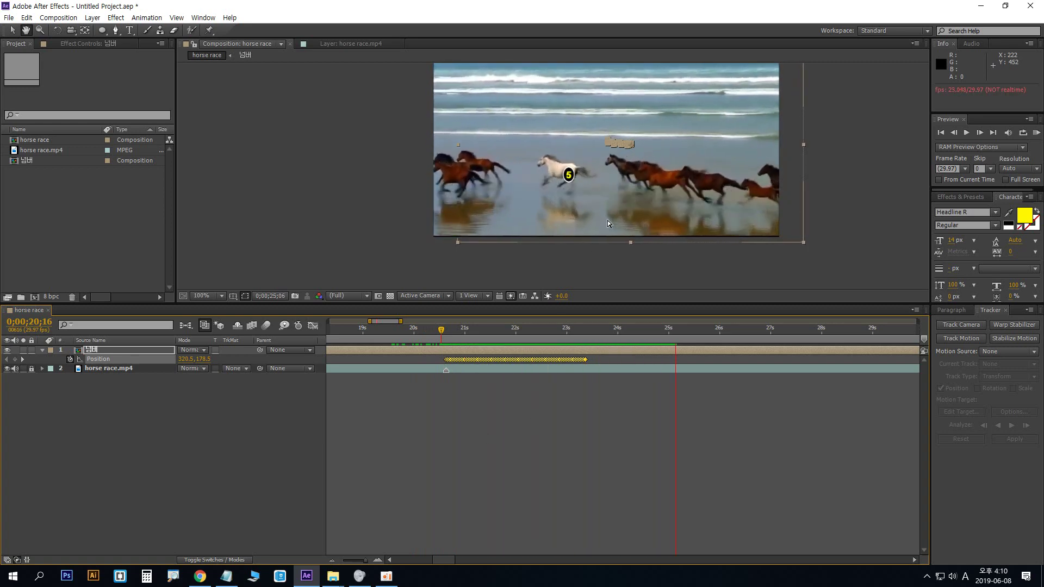
key("space")
left_click(614, 329)
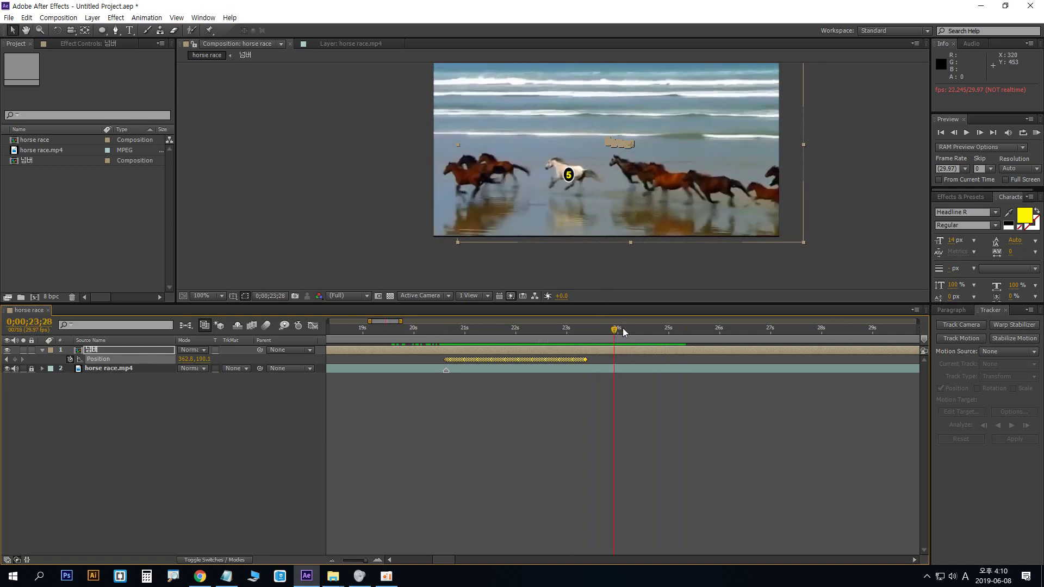
left_click_drag(614, 329, 541, 329)
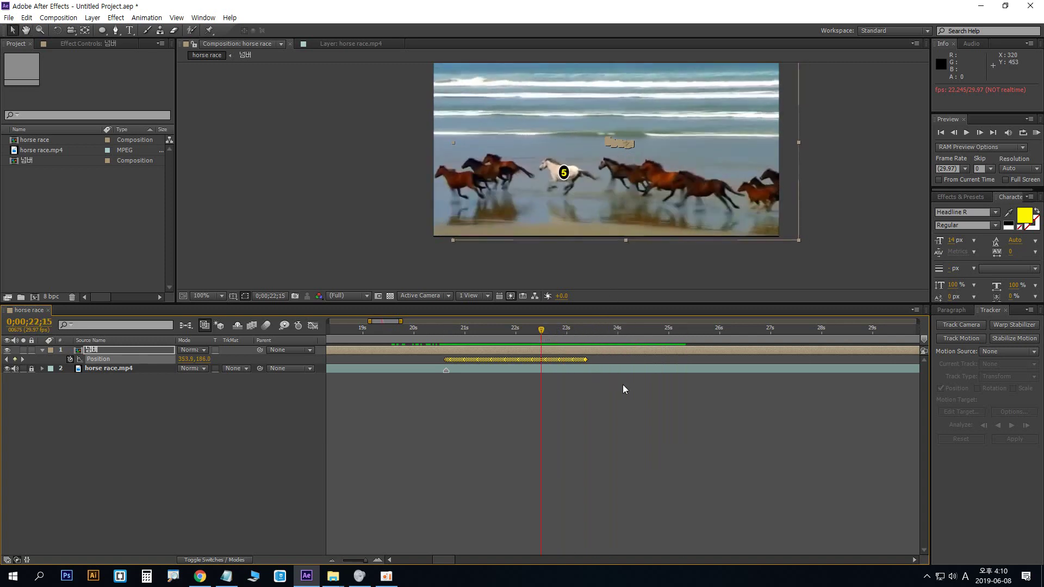
left_click_drag(633, 400, 401, 357)
left_click(538, 329)
left_click_drag(537, 329, 460, 335)
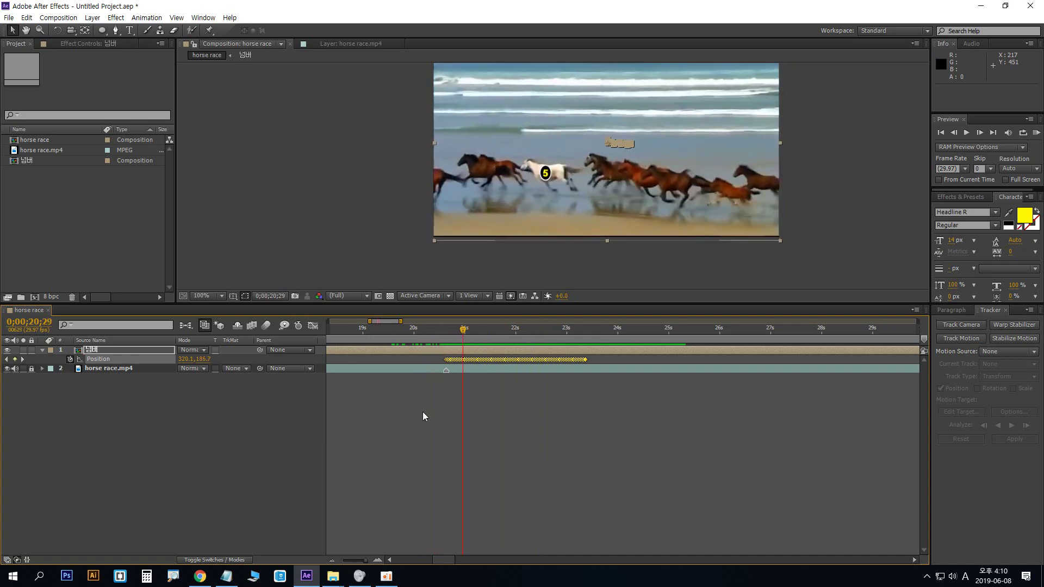
left_click(386, 575)
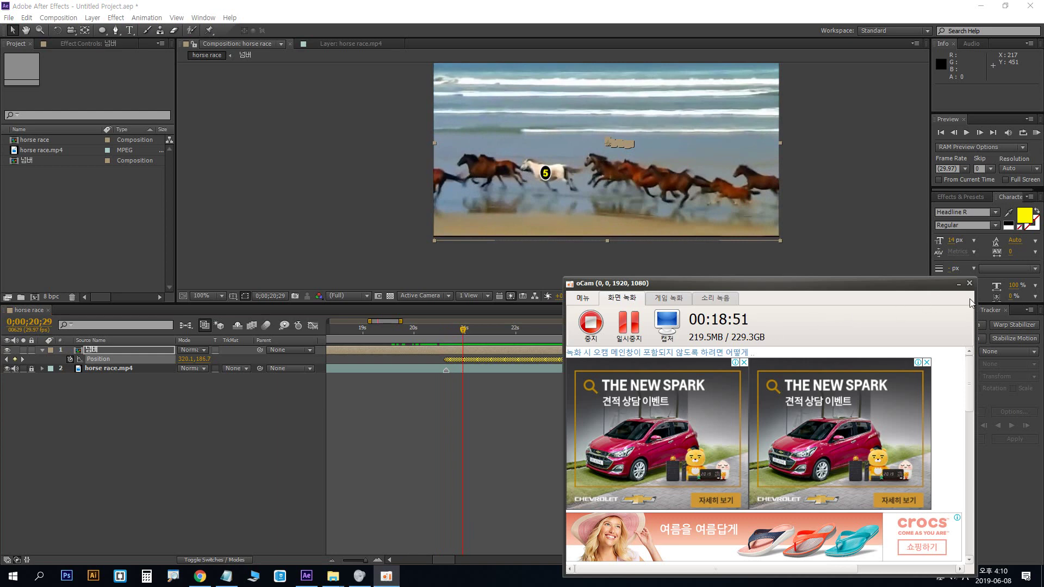
left_click(958, 284)
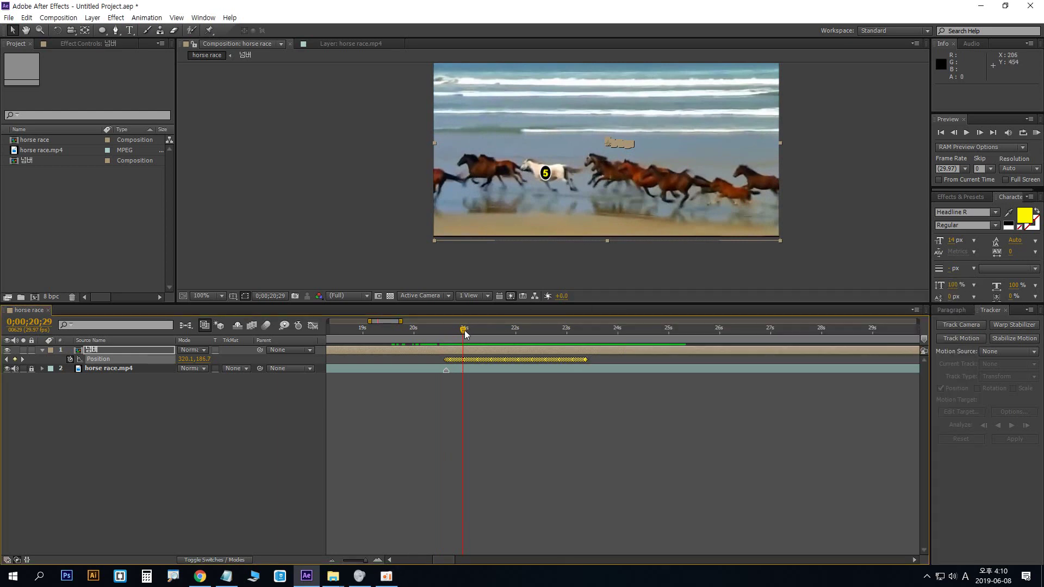
Move the current time to 0;00;20;18, just before the tracked Position keyframes
mouse_move(465, 333)
left_mouse_down()
mouse_move(435, 331)
mouse_move(447, 335)
left_mouse_up()
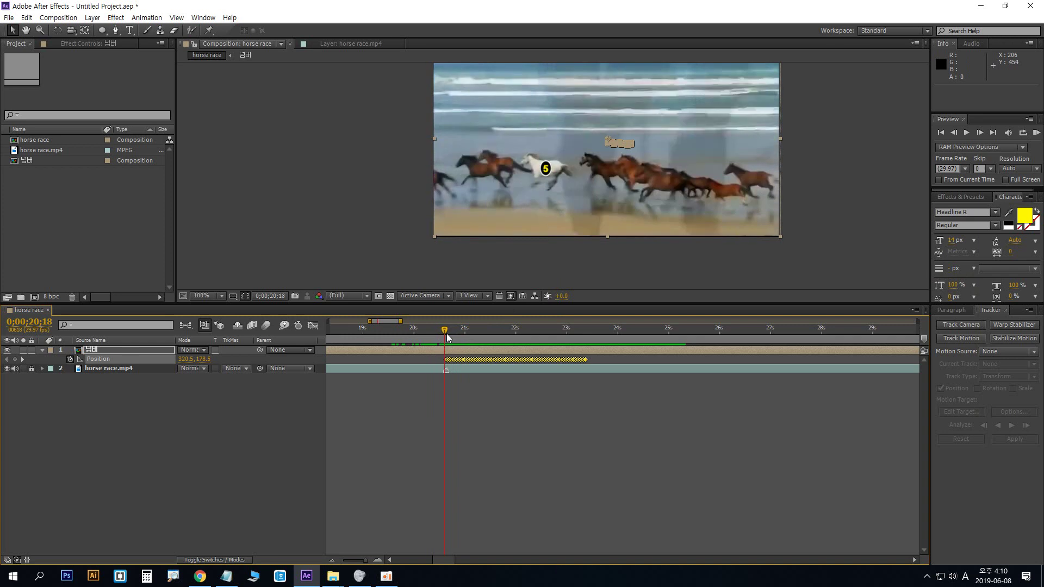
Nudge the 넘버 layer's Position 1 px left and trim the layer's in point to 0;00;20;18
key("Left")
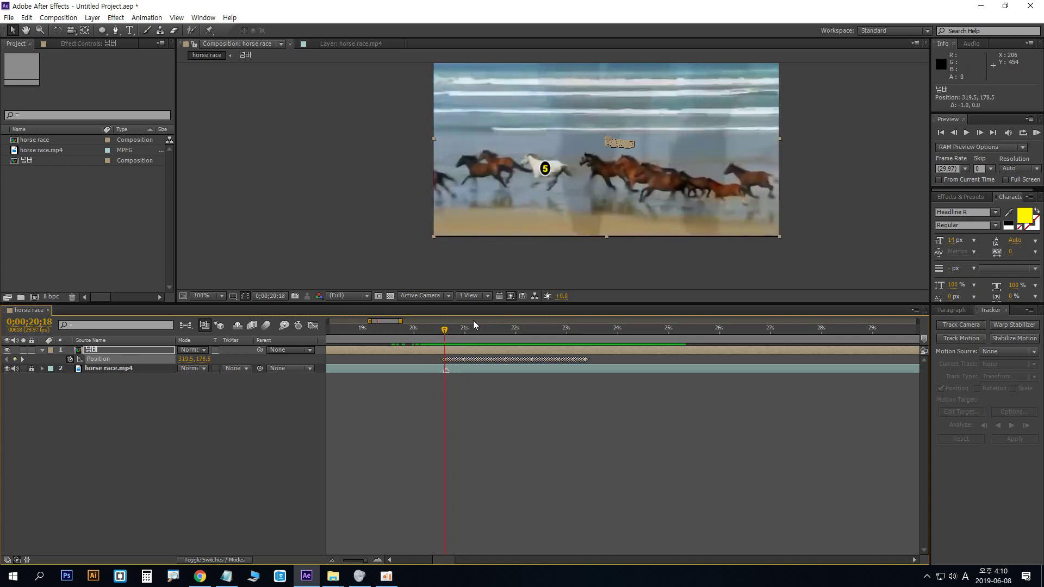
left_click(443, 329)
left_click_drag(442, 330, 446, 331)
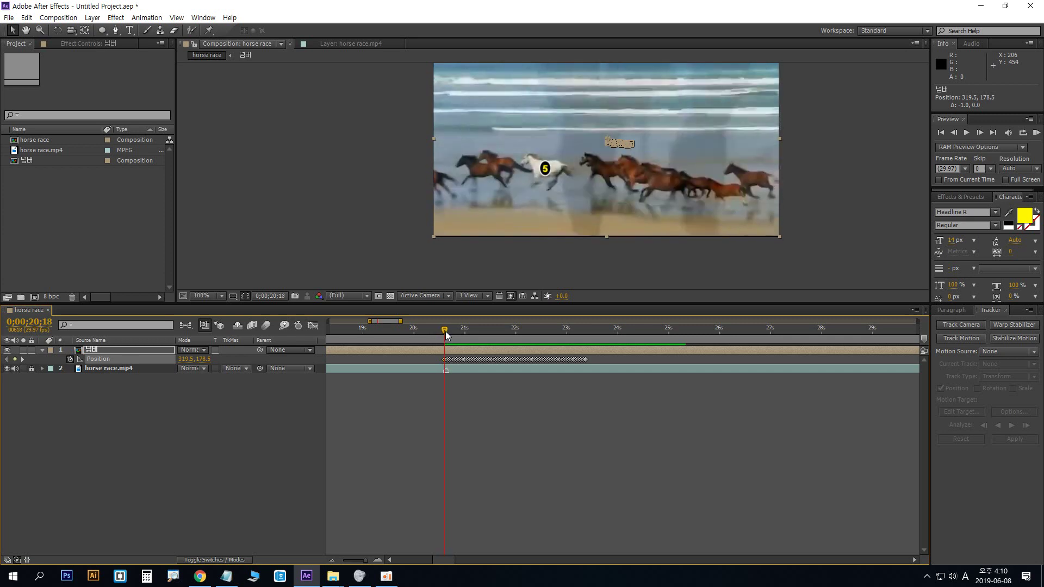
left_click(421, 348)
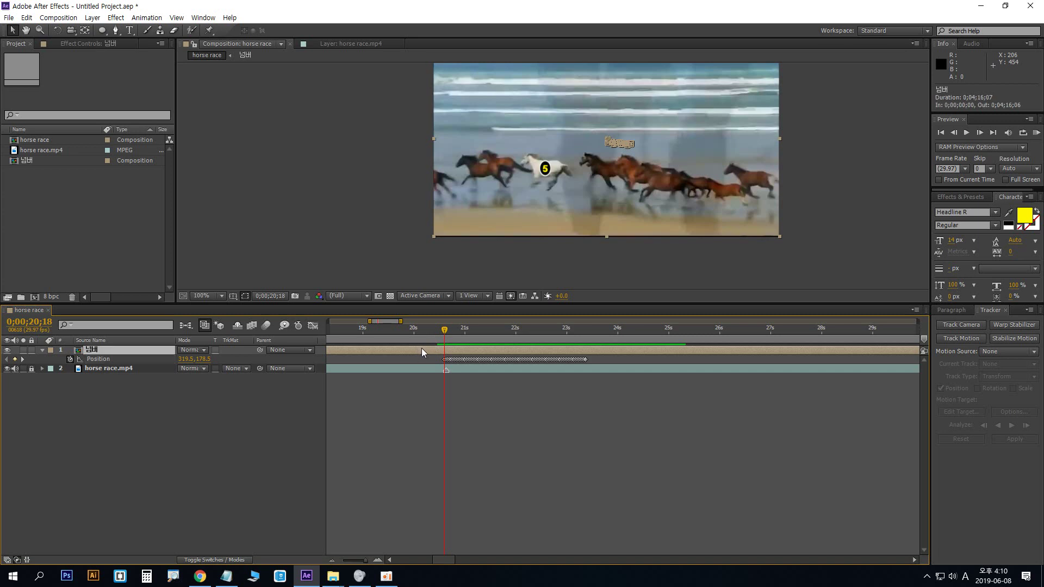
key("alt+bracketleft")
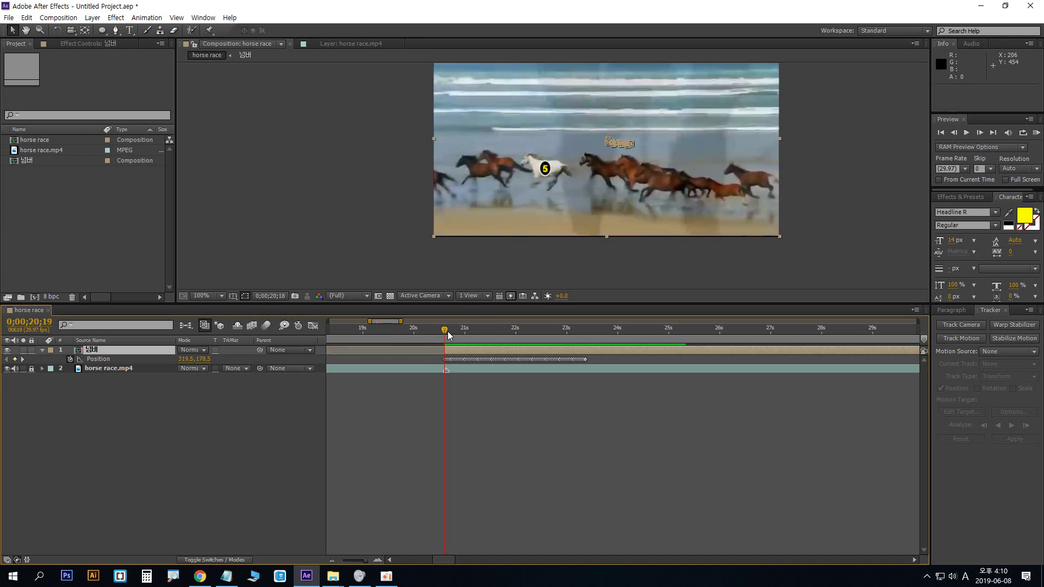
Scrub forward to 0;00;27;02 to find where the white horse's shot ends
left_click_drag(446, 331, 696, 334)
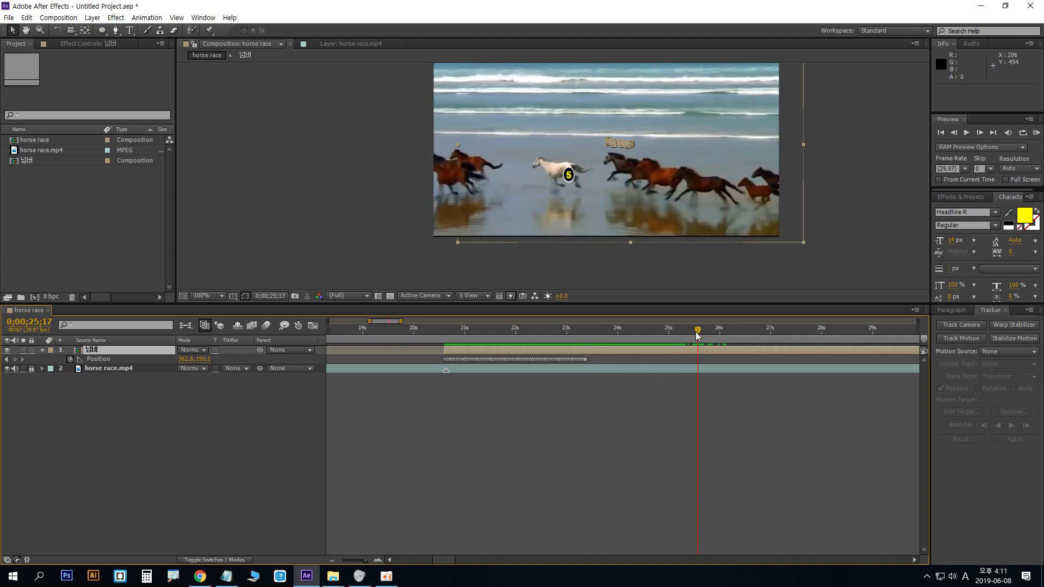
left_click_drag(696, 332, 774, 333)
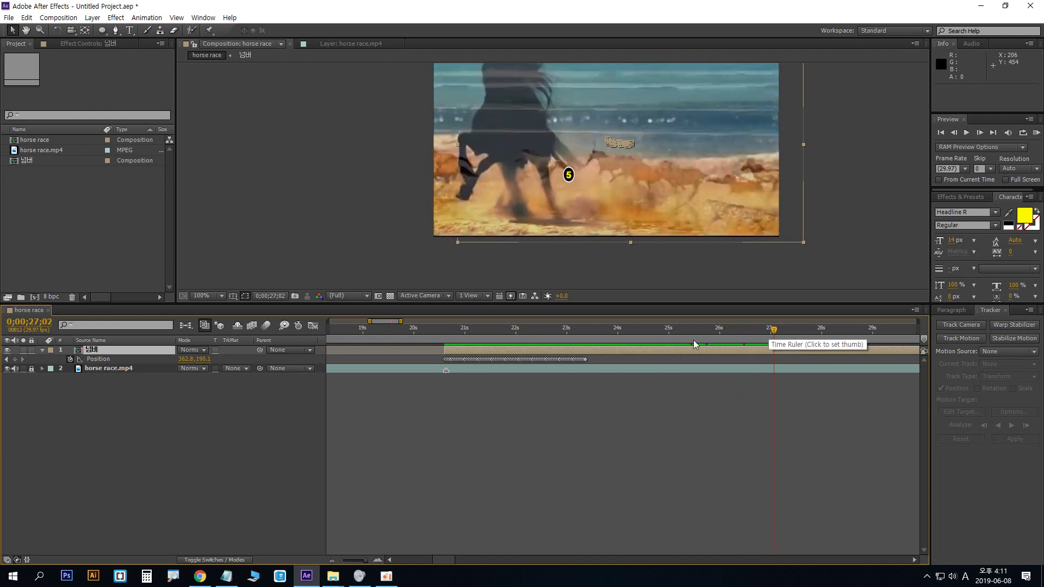
key("Left")
key("Left")
key("Left")
key("Left")
key("Left")
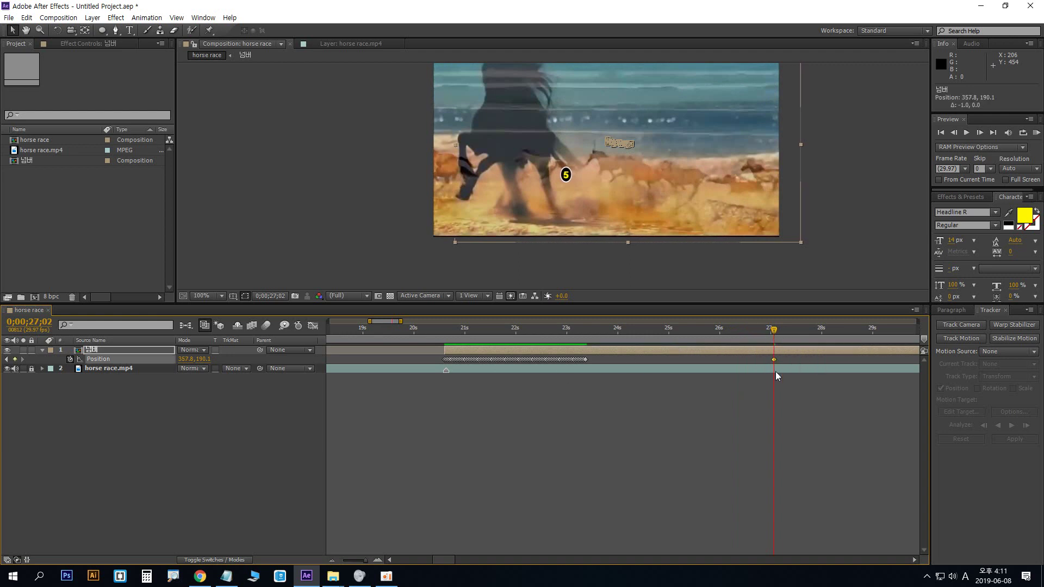
key("ctrl+z")
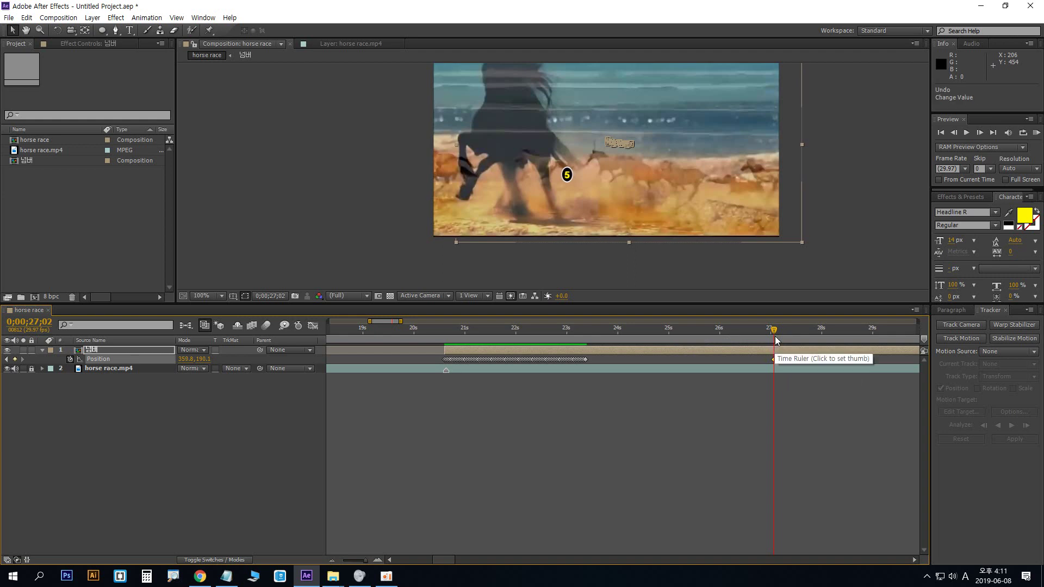
key("Right")
key("Right")
key("Delete")
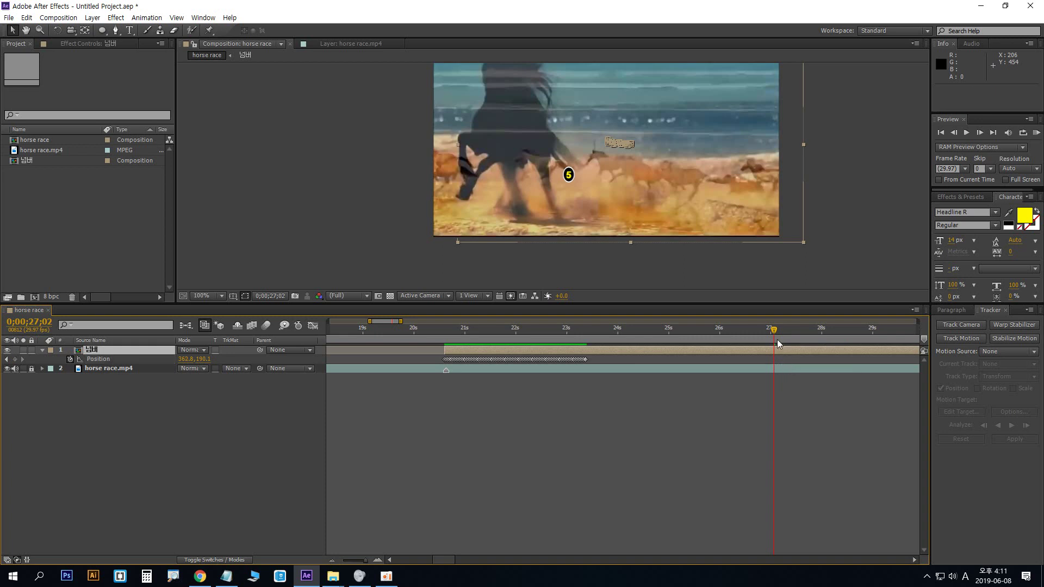
Trim the 넘버 layer's out point to 0;00;26;28 and deselect the layer
left_click(767, 330)
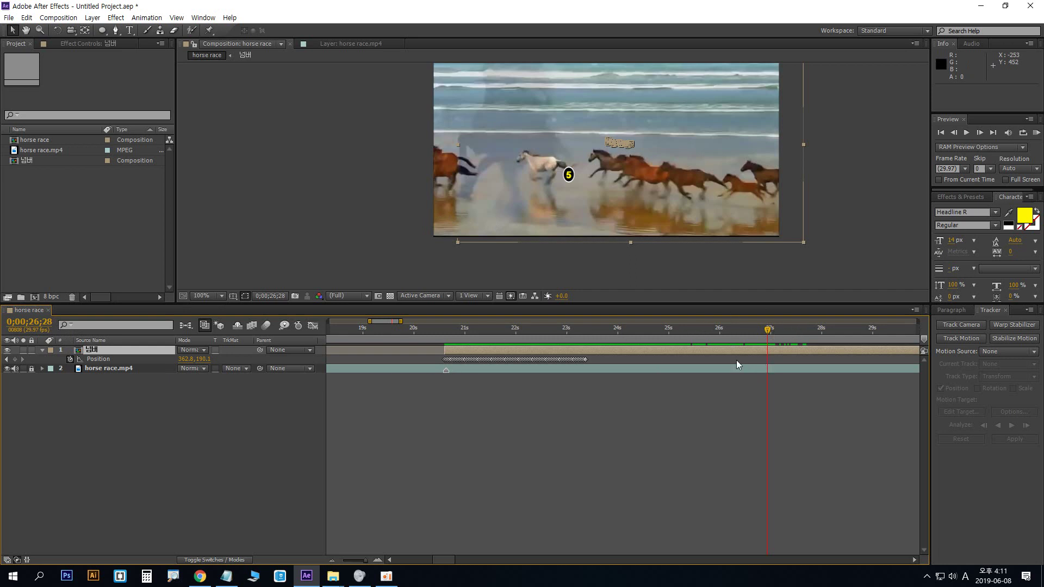
key("alt+]")
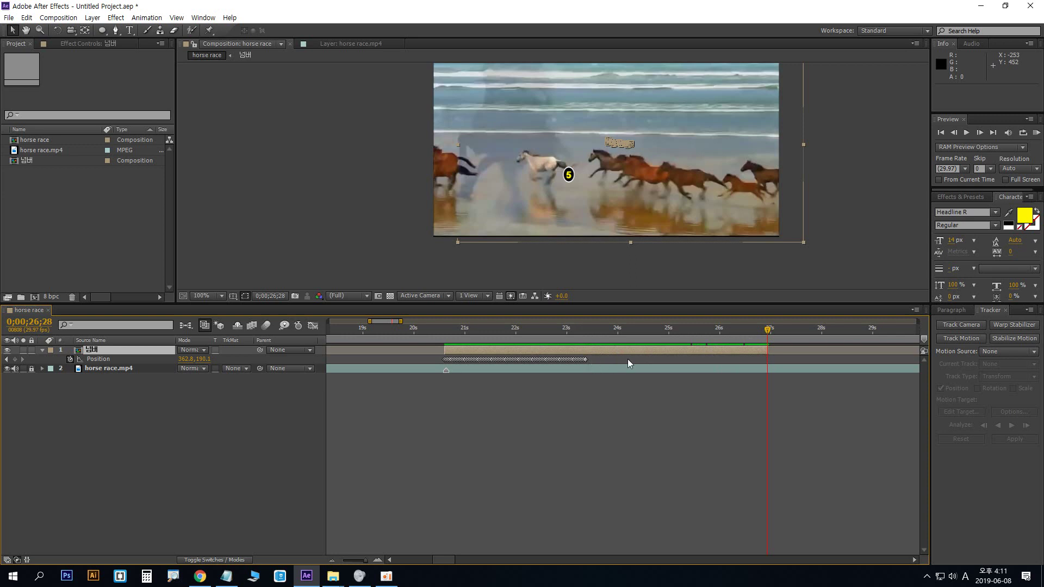
left_click(808, 412)
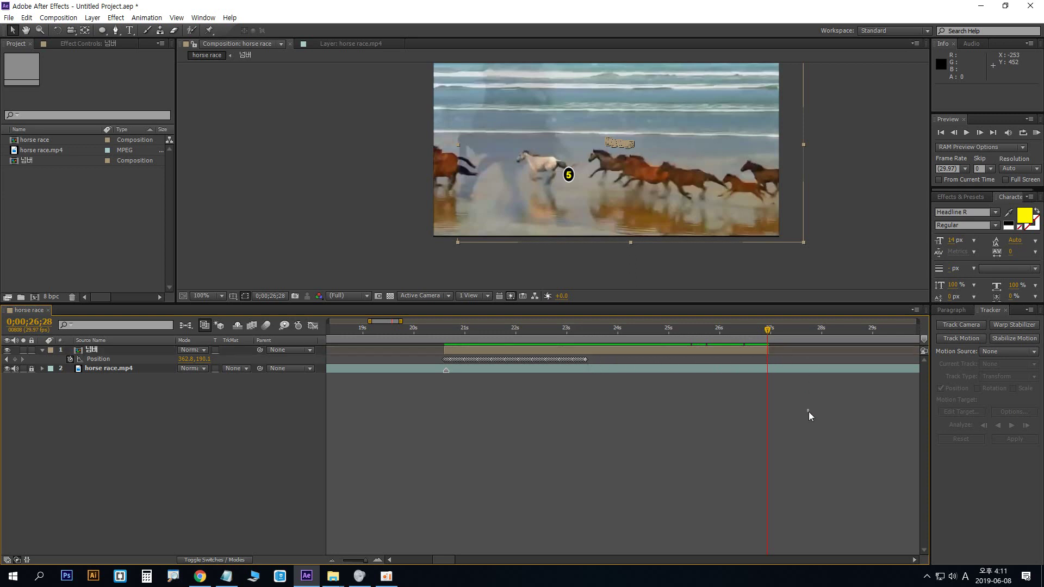
Preview the trimmed badge from 0;00;20;16 and scrub through its tracked Position keyframes to 0;00;22;09
left_click_drag(767, 332, 440, 326)
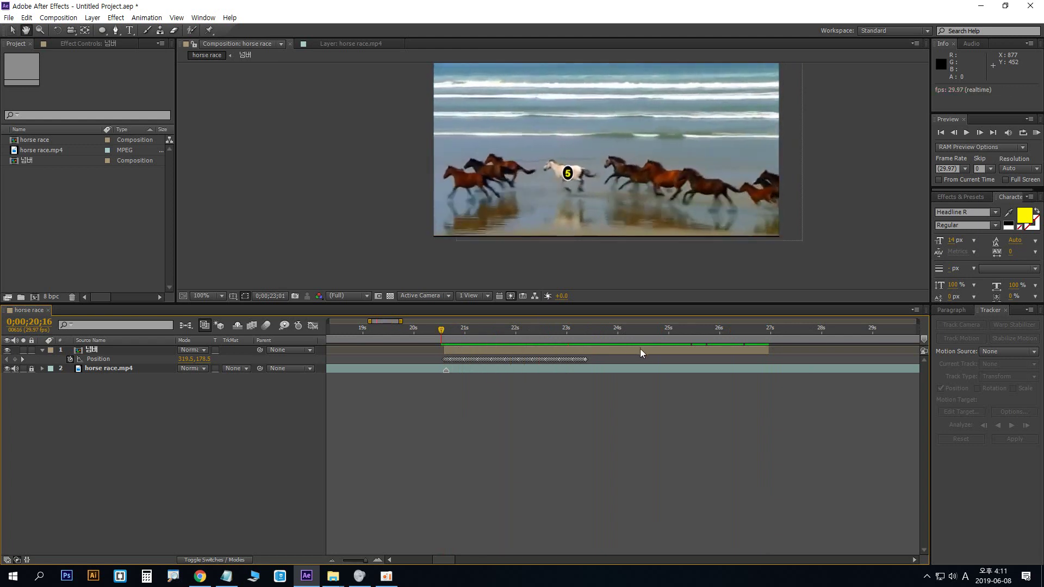
key("space")
left_click_drag(570, 334, 603, 370)
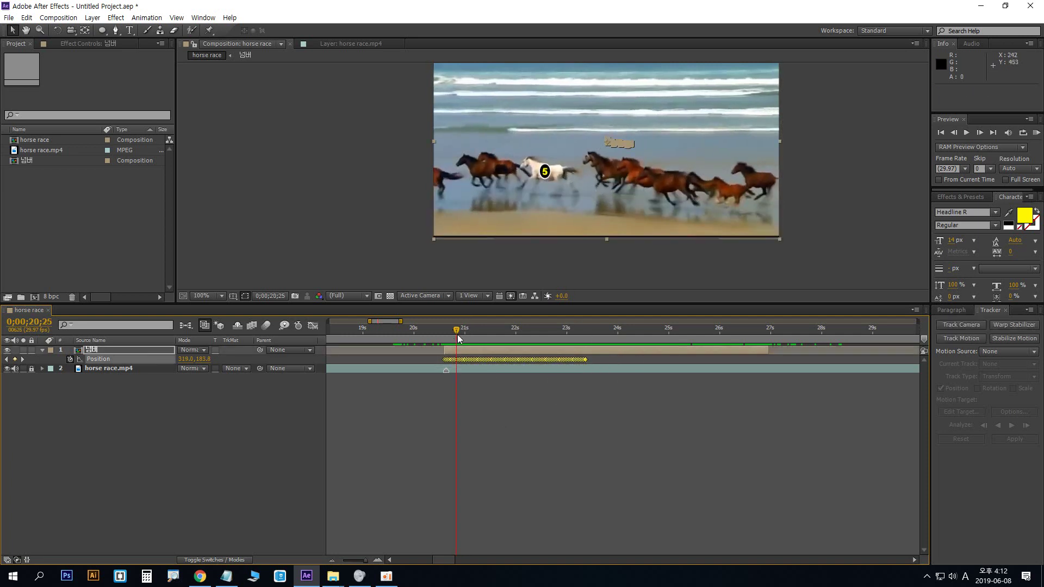
left_click_drag(458, 338, 442, 337)
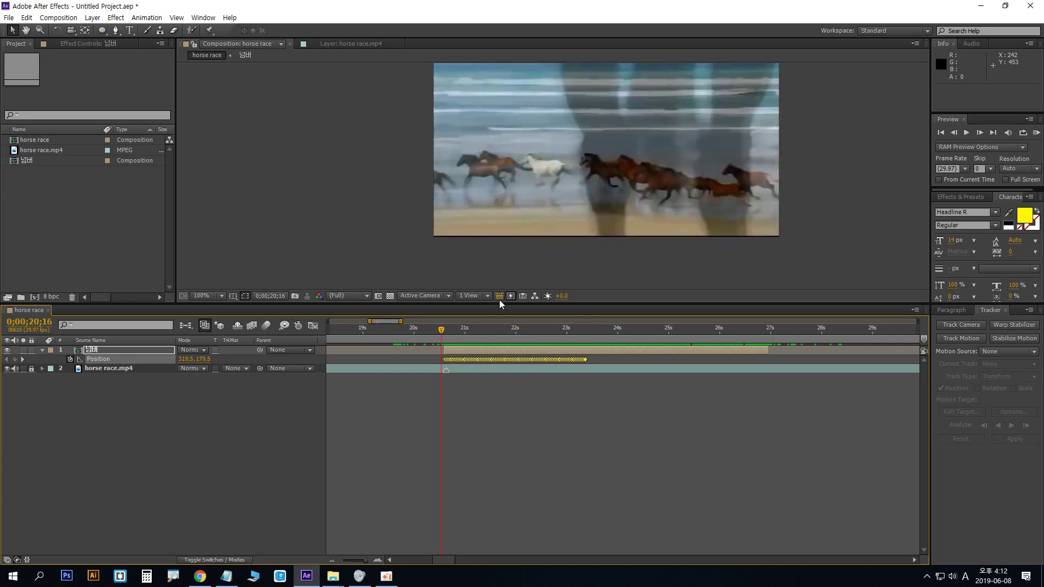
left_click_drag(443, 327, 532, 340)
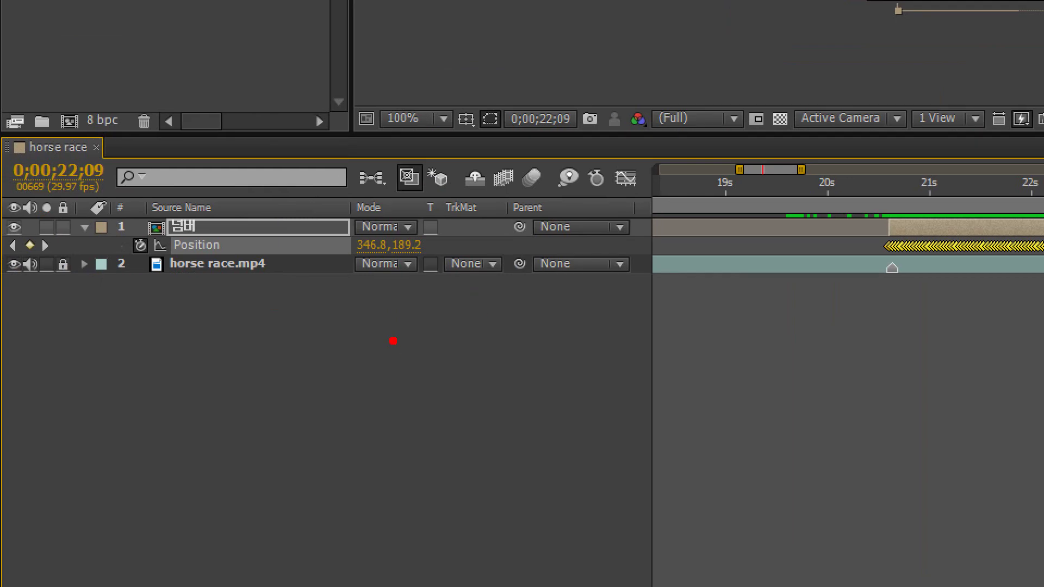
mouse_move(274, 303)
left_mouse_down()
mouse_move(196, 303)
mouse_move(101, 266)
mouse_move(338, 243)
mouse_move(307, 337)
left_mouse_up()
left_click_drag(532, 191, 441, 282)
left_click_drag(468, 185, 641, 281)
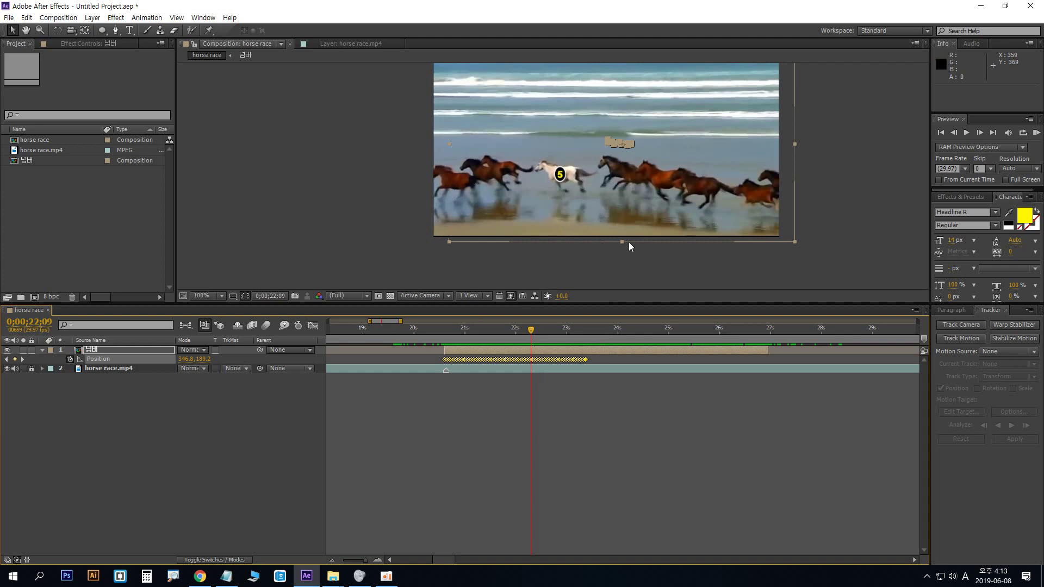
Import the Car Parking .mp4 video file into the project
left_click(203, 419)
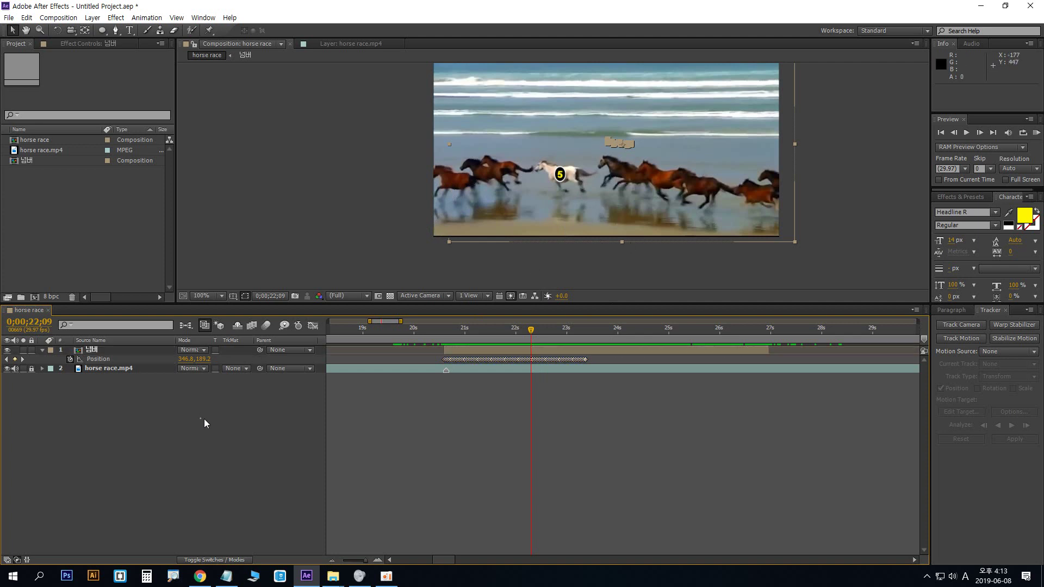
left_click(73, 171)
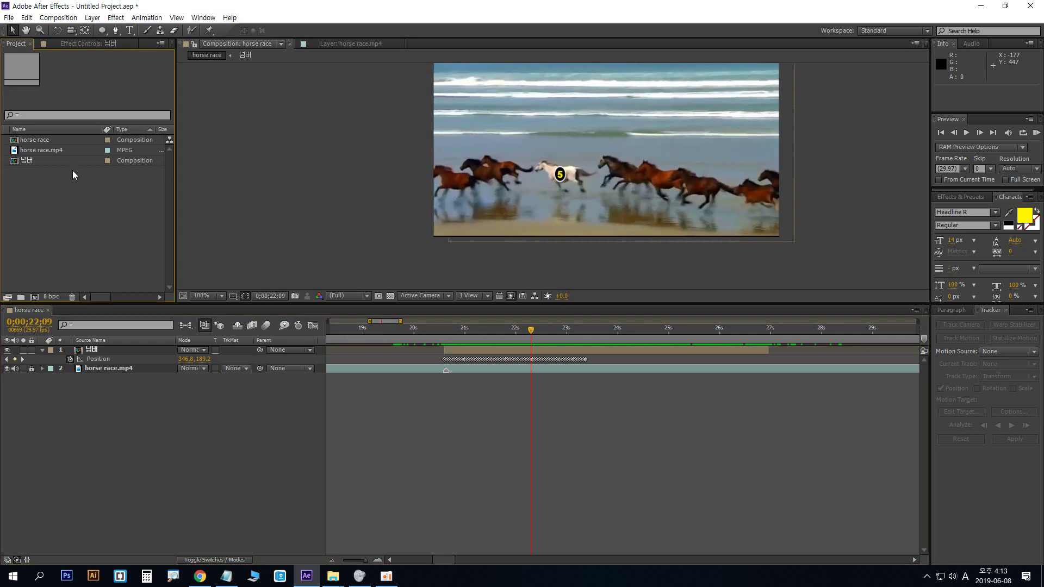
right_click(73, 190)
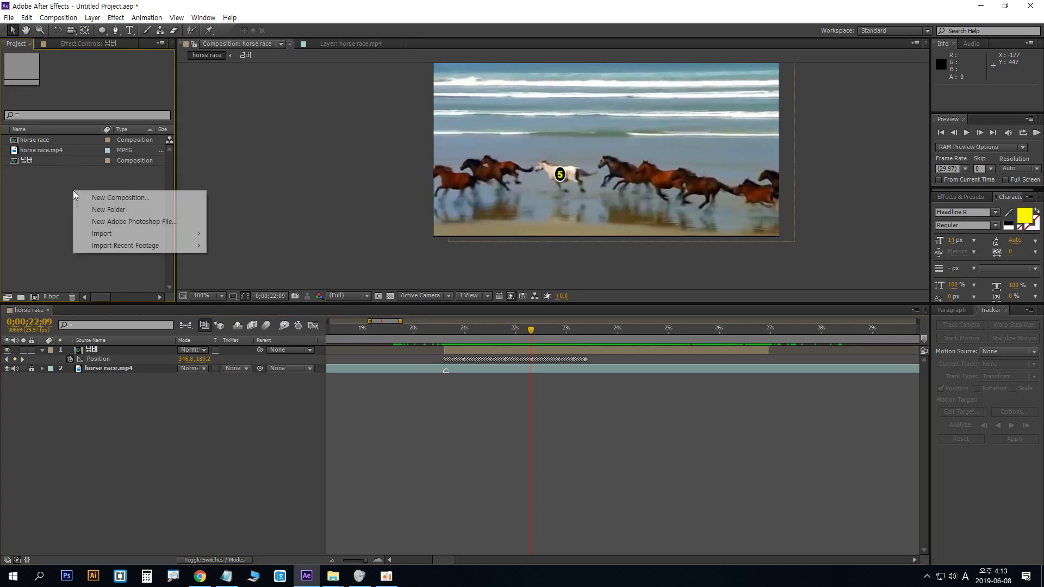
mouse_move(142, 232)
left_click(244, 234)
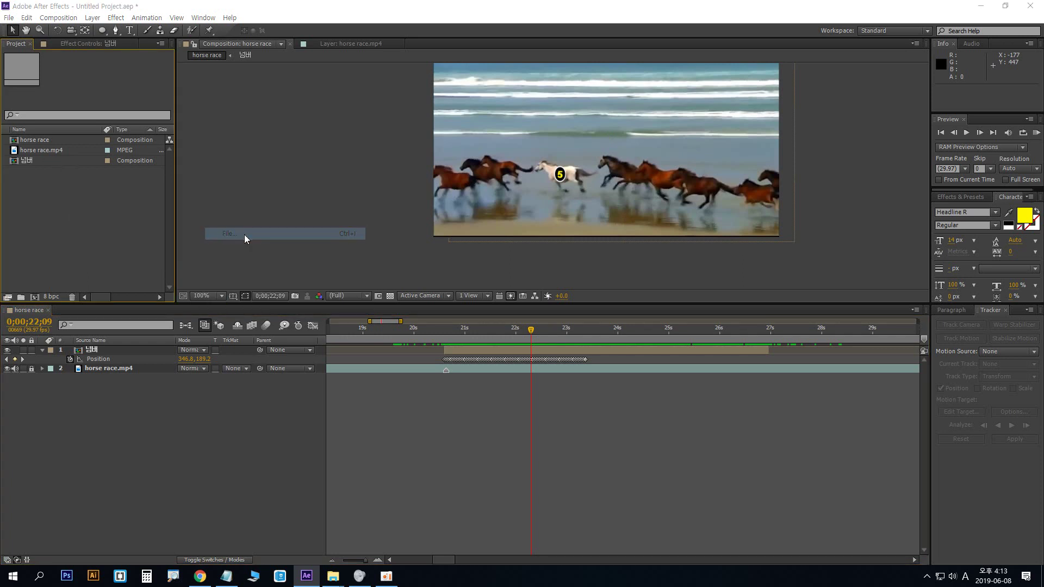
double_click(388, 154)
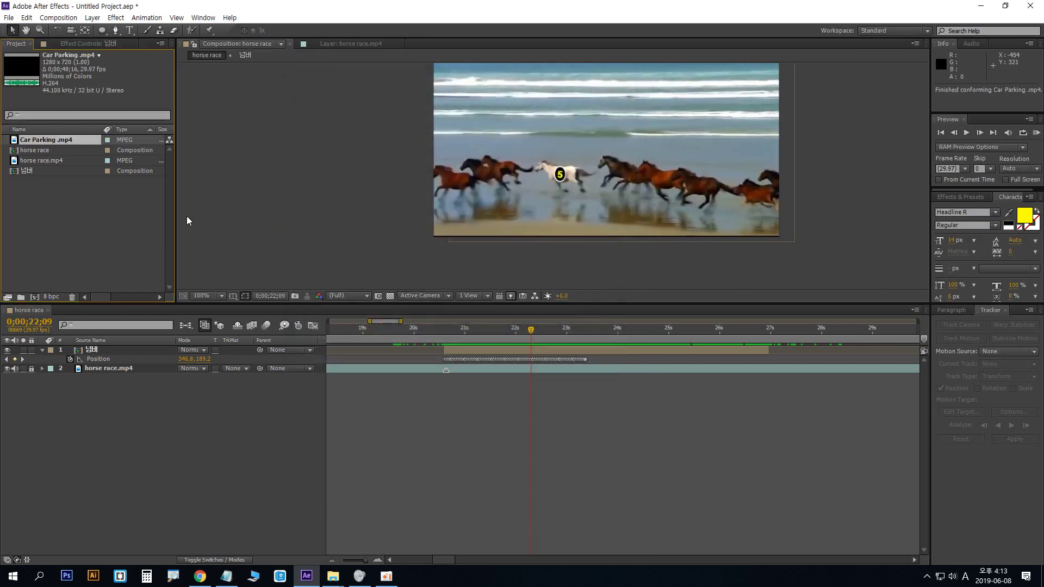
left_click(64, 218)
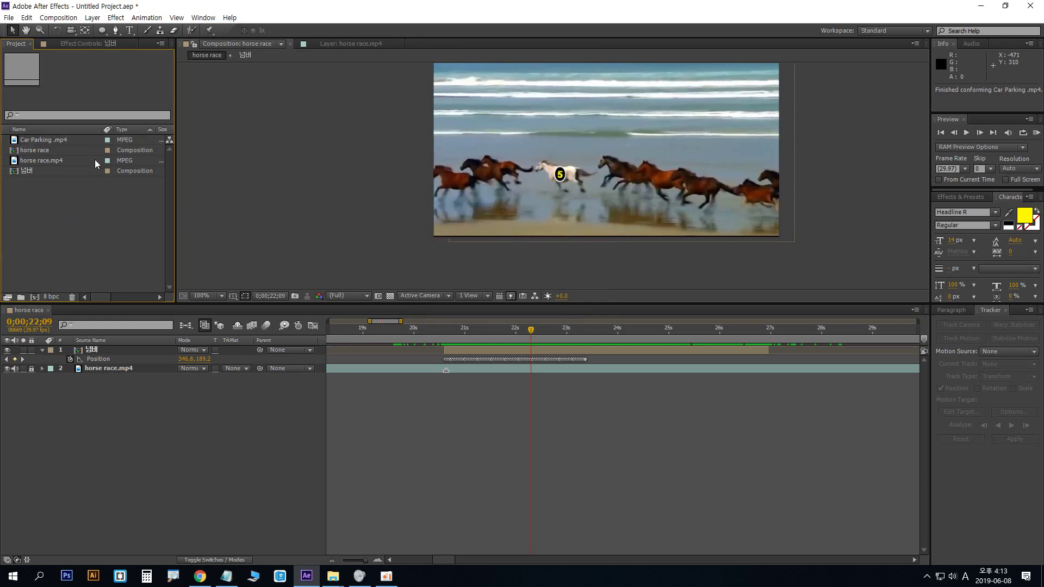
Create a new composition from the Car Parking .mp4 footage
left_click(47, 142)
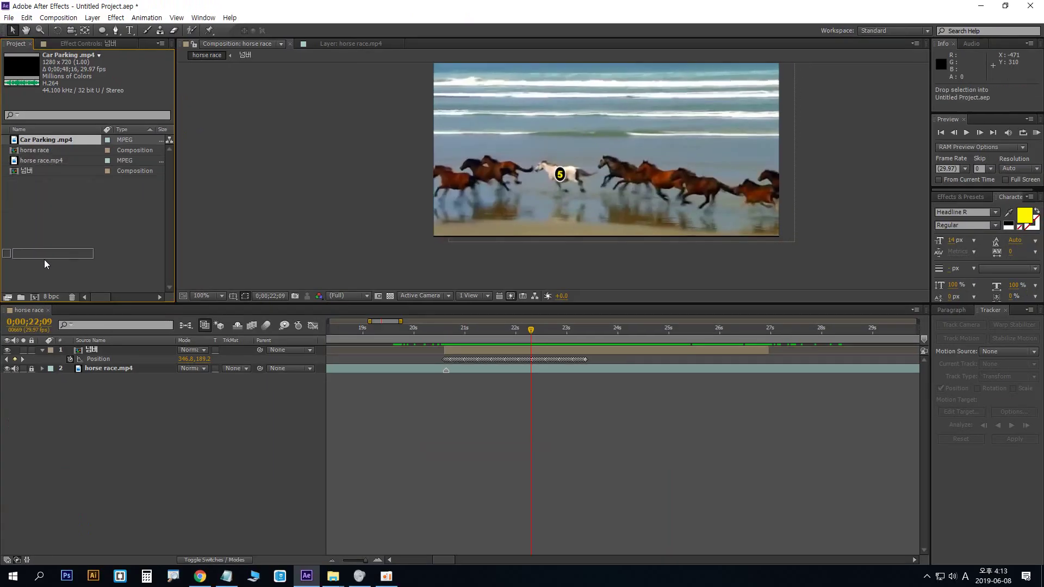
left_click(35, 296)
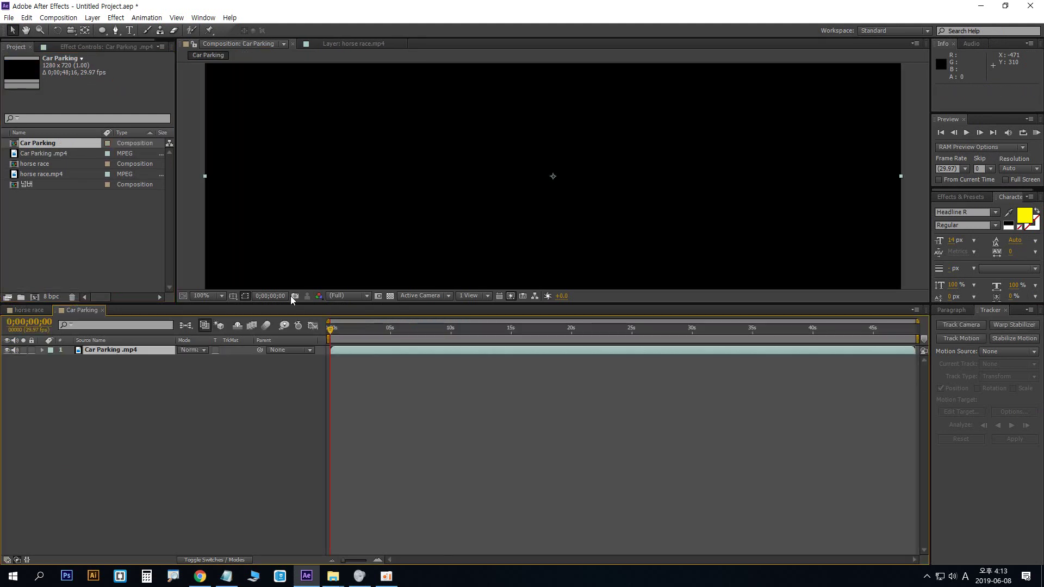
scroll(508, 227, "down", 4)
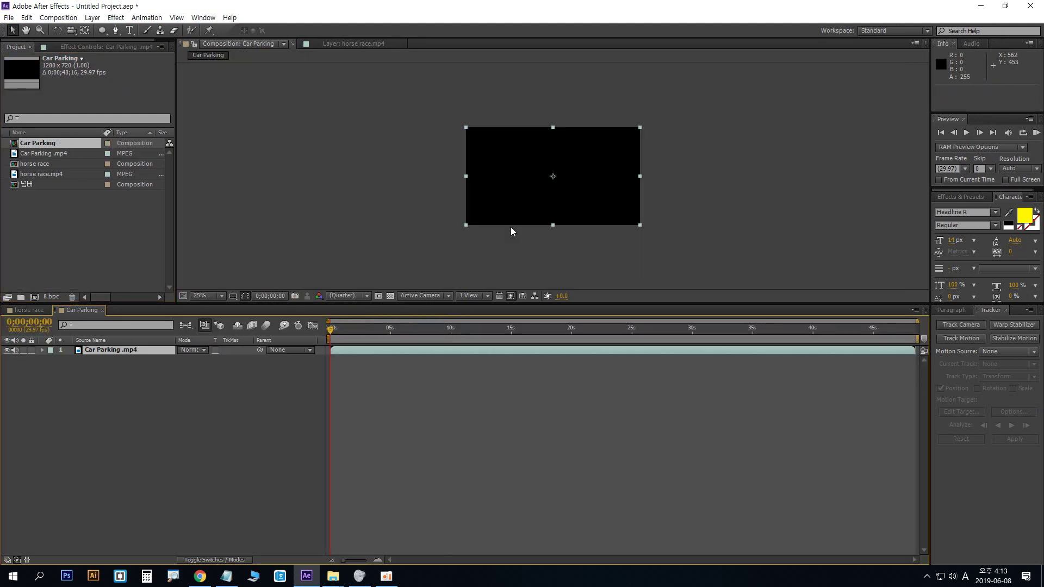
scroll(509, 233, "up", 2)
Scrub the parking lot footage and set the current time to 0;00;08;21, with the red car's yellow licence plate in view
left_click_drag(330, 330, 433, 339)
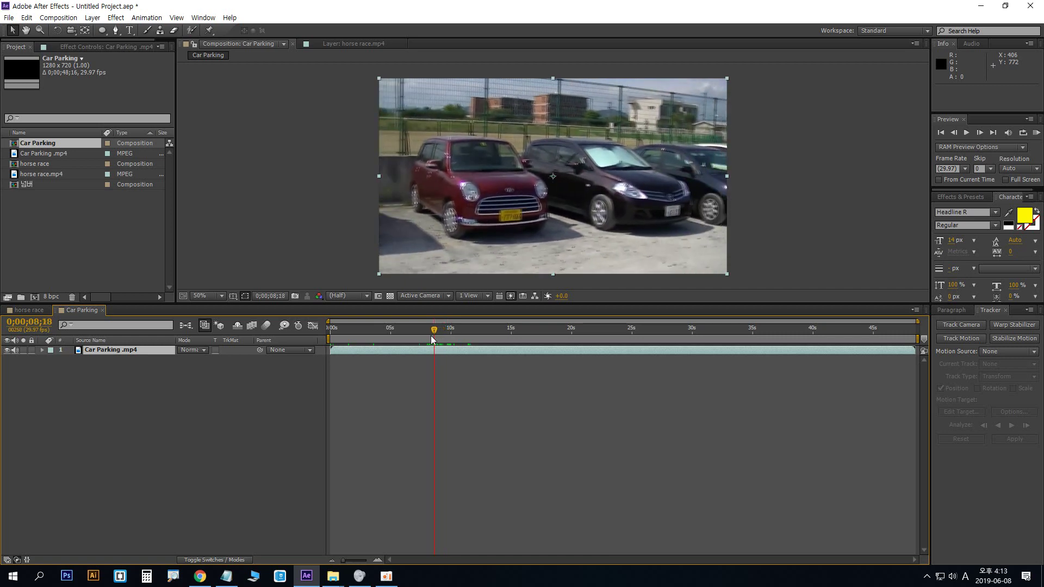
left_click_drag(431, 336, 448, 337)
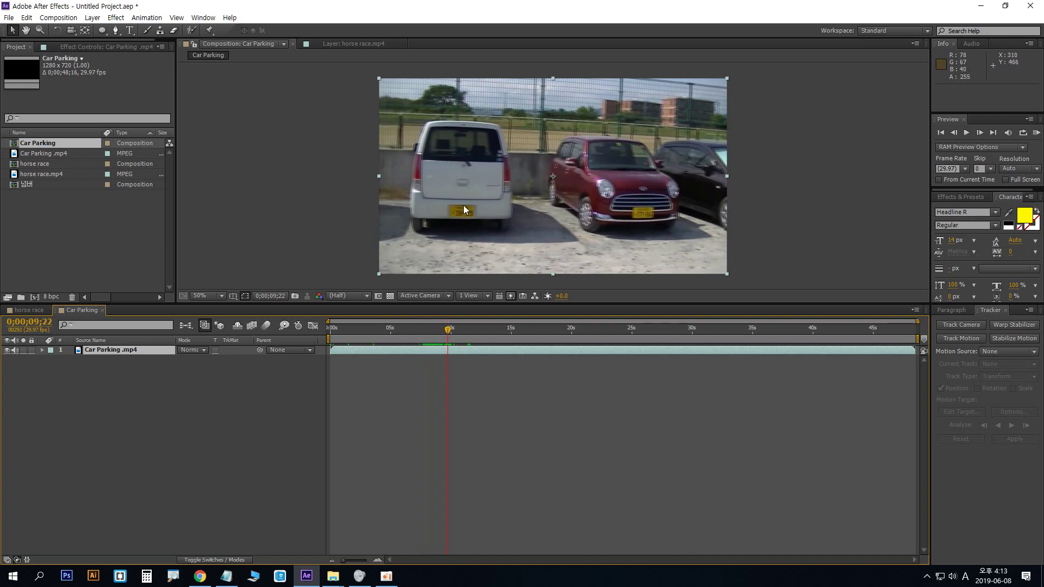
mouse_move(448, 334)
left_mouse_down()
mouse_move(421, 333)
mouse_move(435, 330)
left_mouse_up()
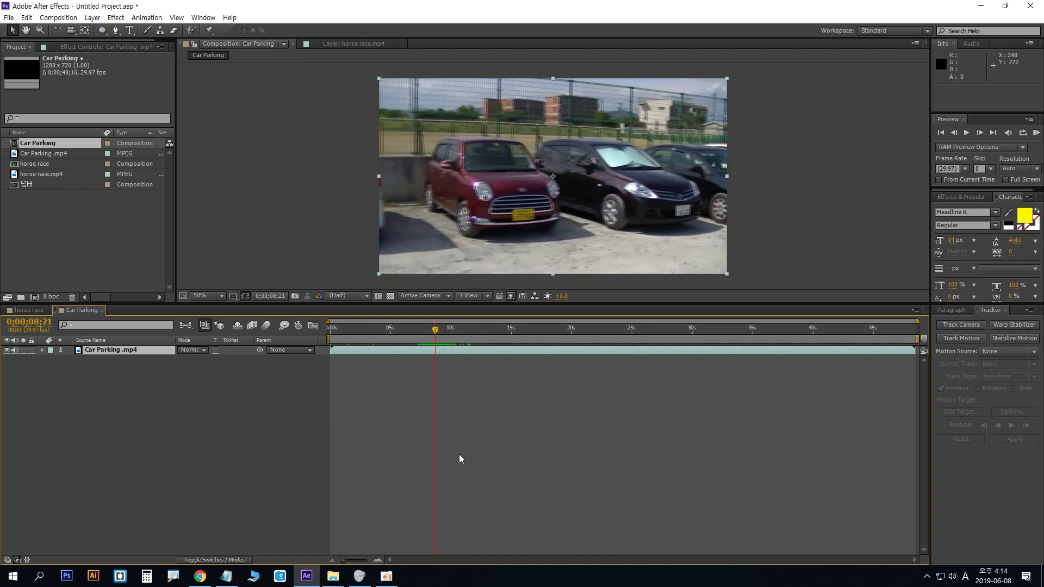
left_click(386, 576)
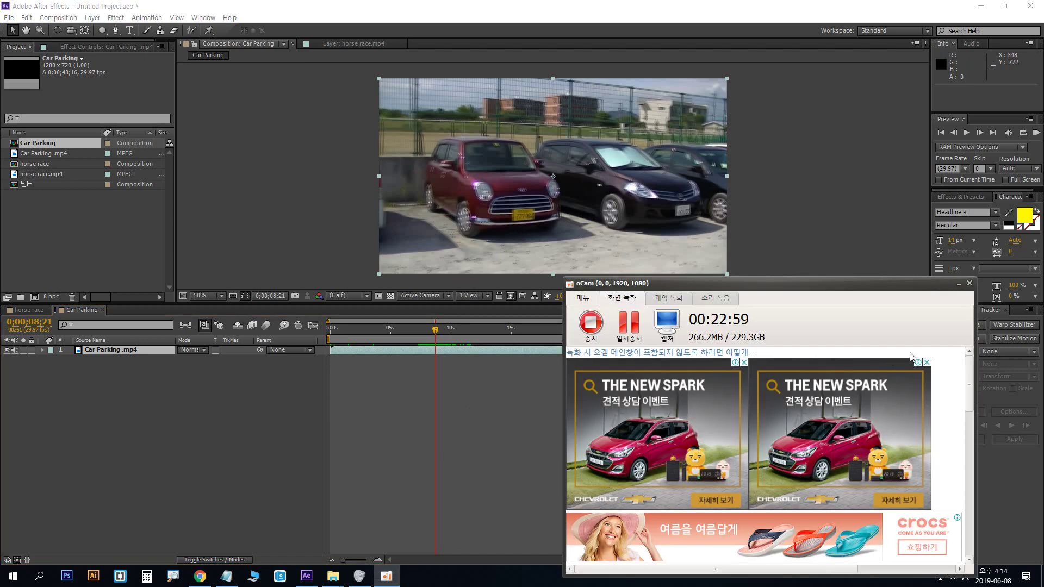
left_click(958, 283)
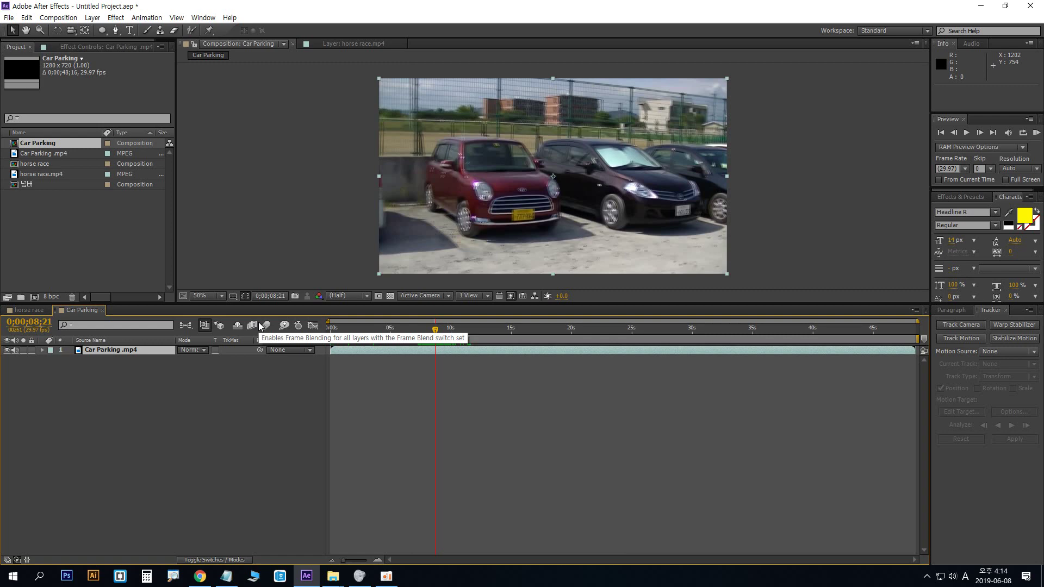
Draw a rectangle shape covering the red car's yellow licence plate at 0;00;08;21
key("slash")
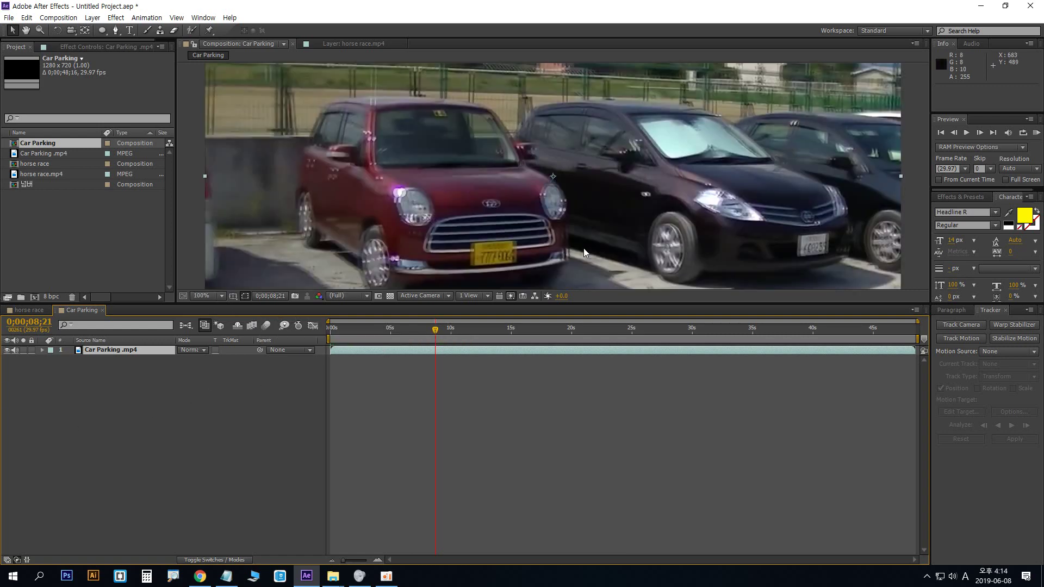
left_click_drag(497, 288, 514, 230)
left_click(248, 388)
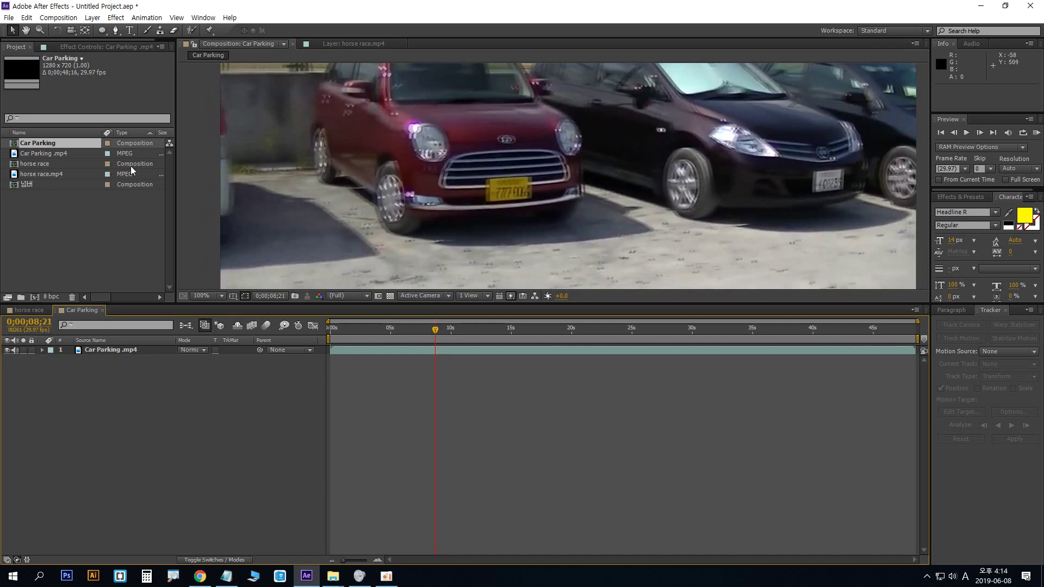
left_click(103, 31)
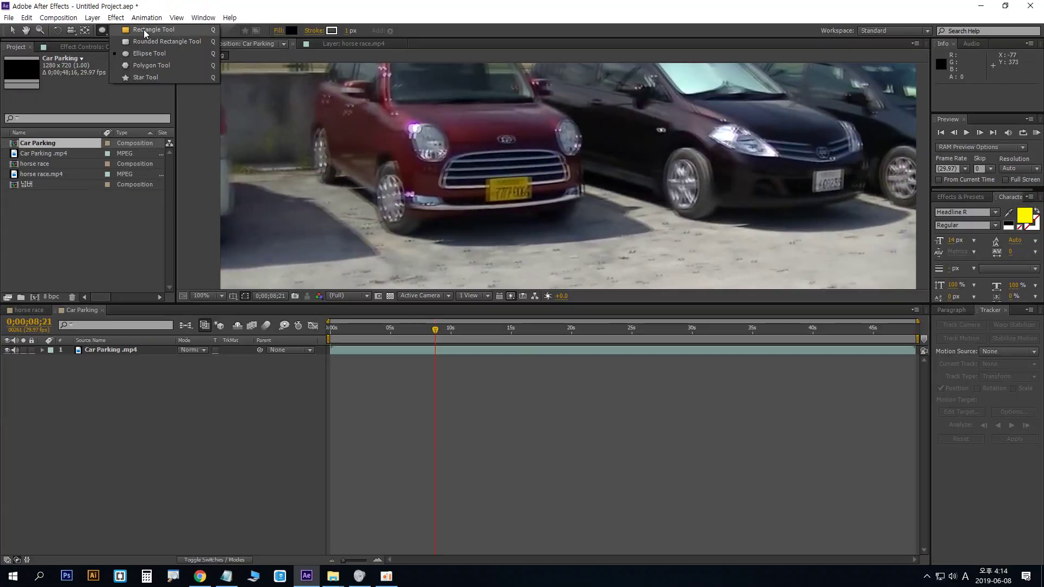
left_click(144, 30)
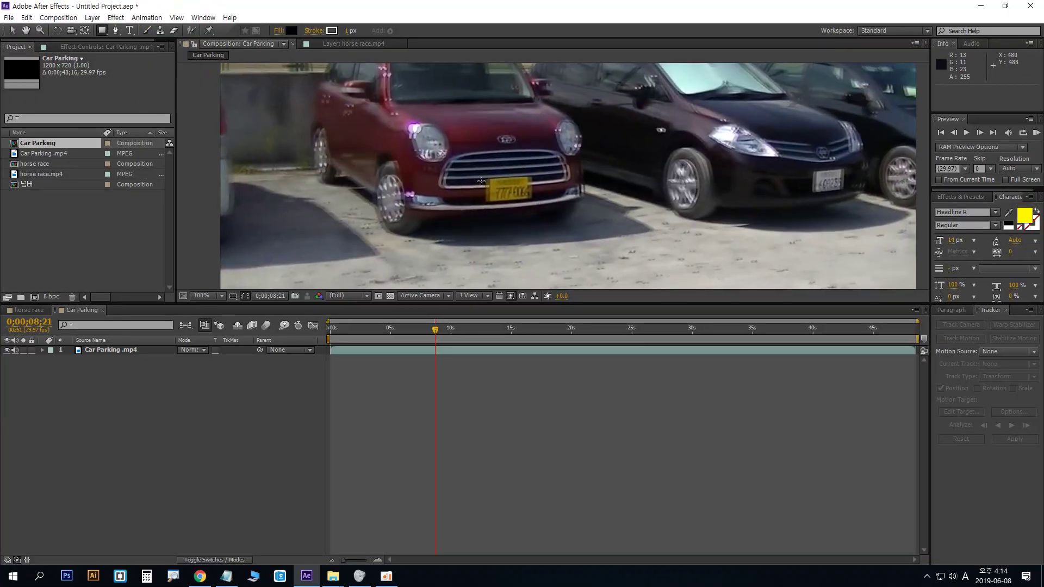
left_click_drag(482, 175, 539, 203)
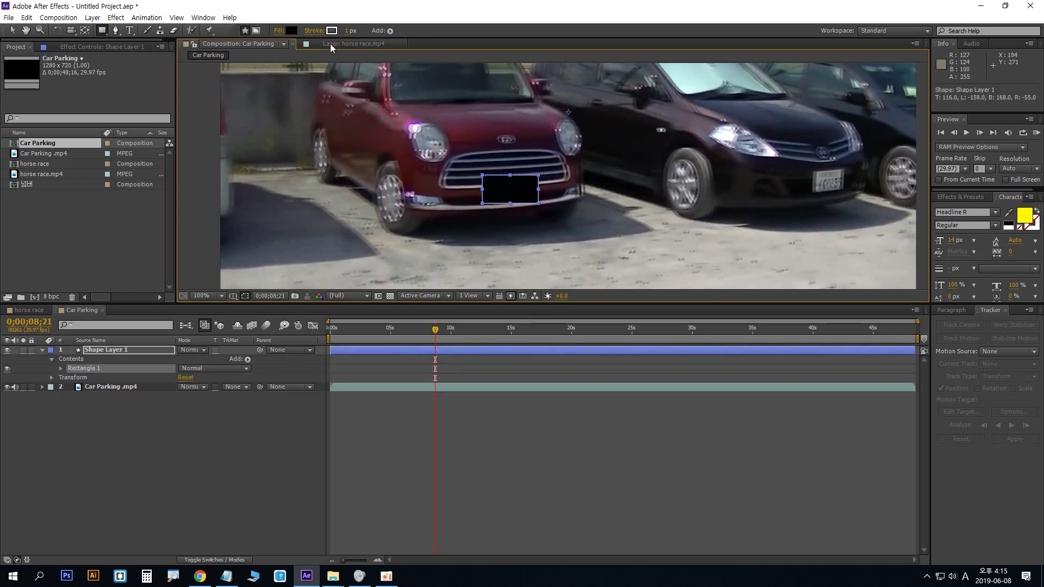
Change the licence plate rectangle's fill to bright blue 0F78EE and deselect the shape
left_click(291, 31)
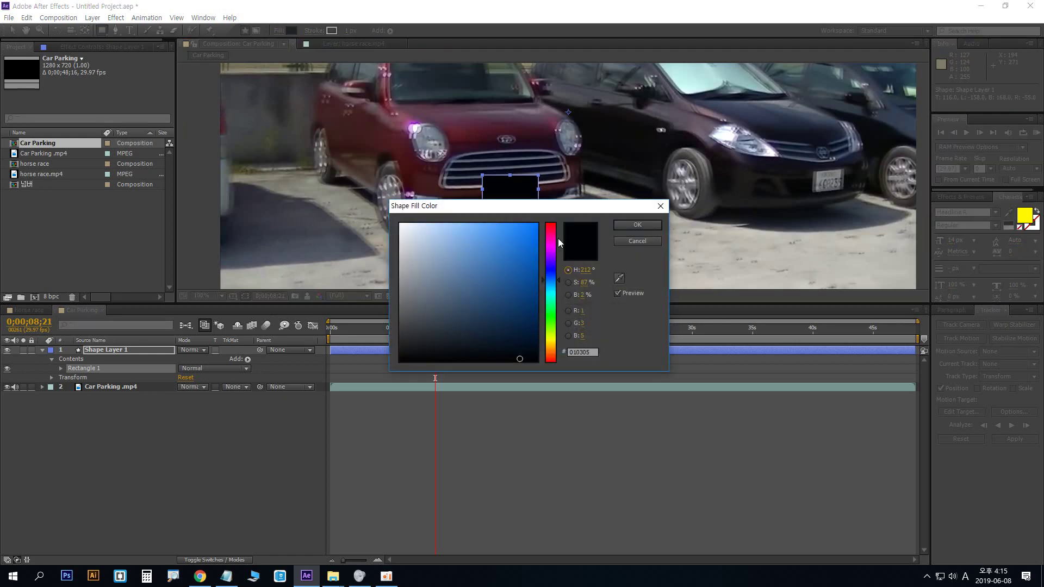
mouse_move(563, 224)
left_mouse_down()
mouse_move(536, 235)
mouse_move(522, 227)
mouse_move(573, 233)
left_mouse_up()
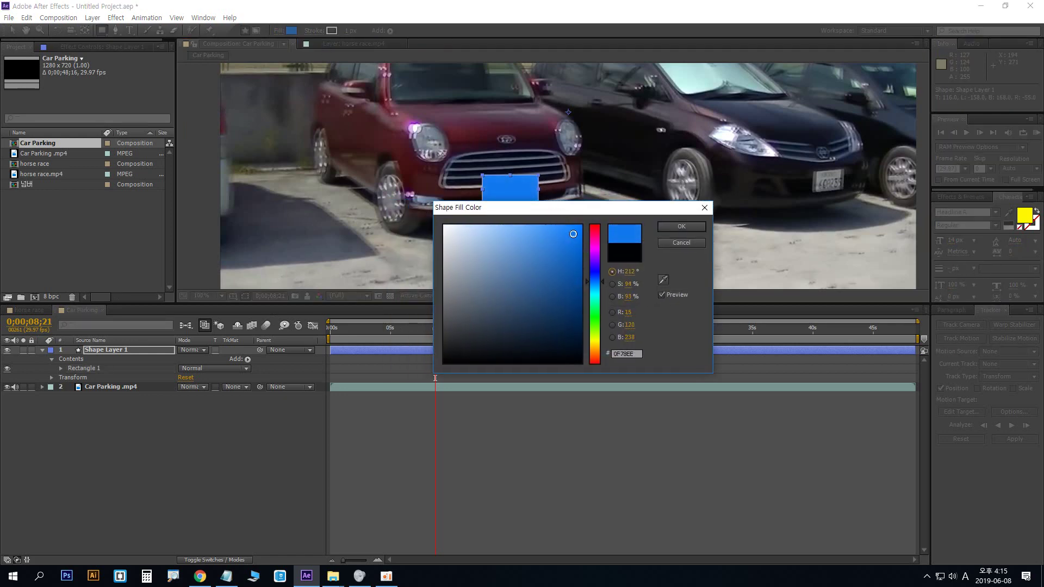
left_click(681, 226)
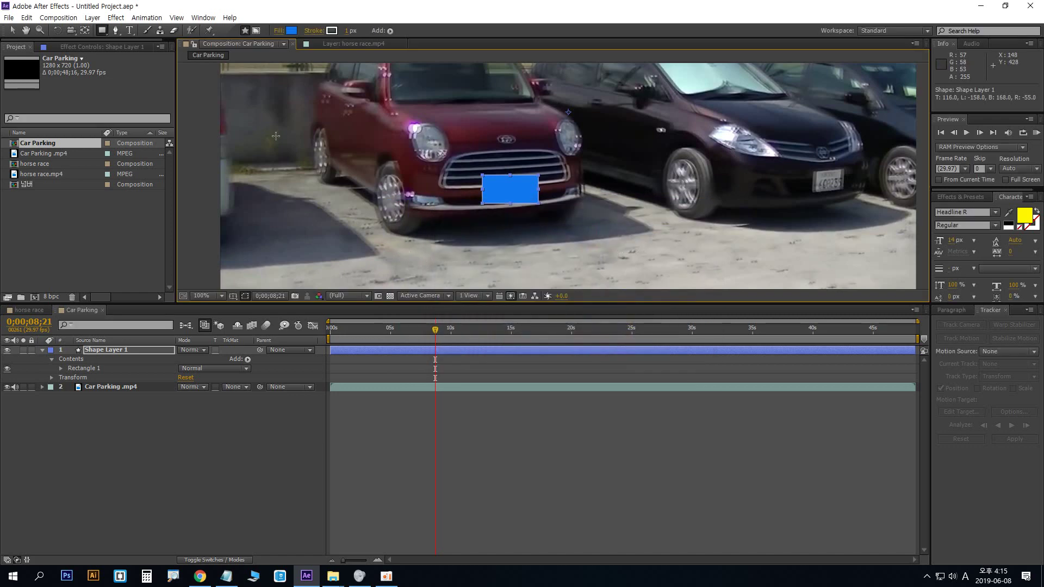
left_click(12, 30)
left_click(457, 361)
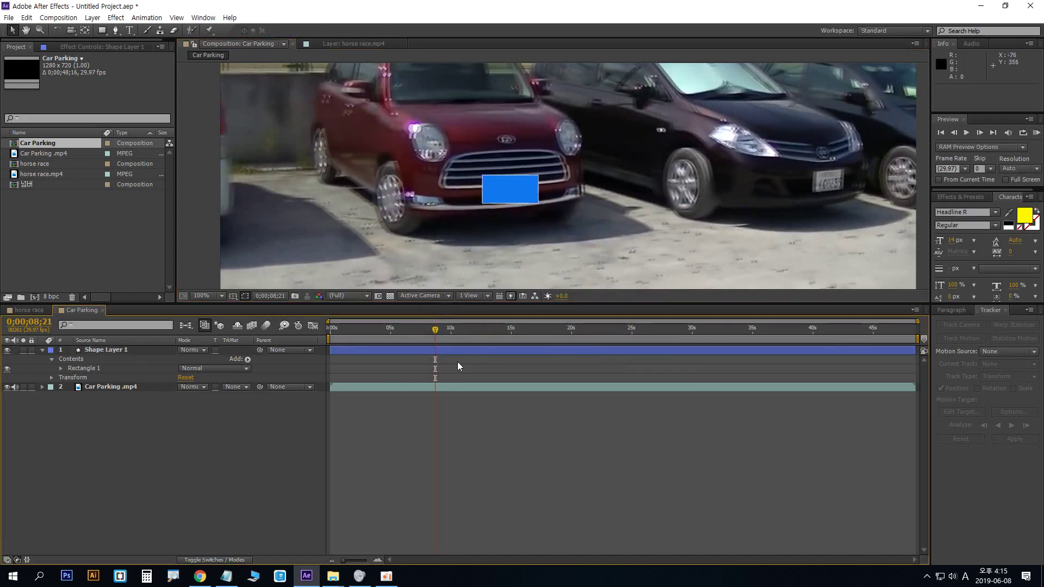
Select the blue rectangle's shape layer and search the effects and presets for "mos"
left_click(523, 193)
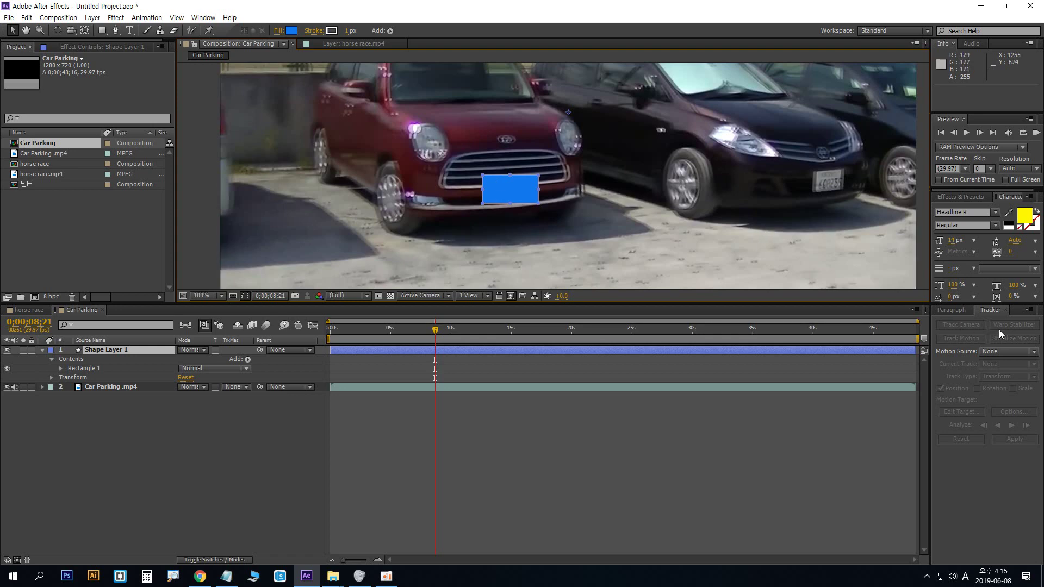
left_click(966, 196)
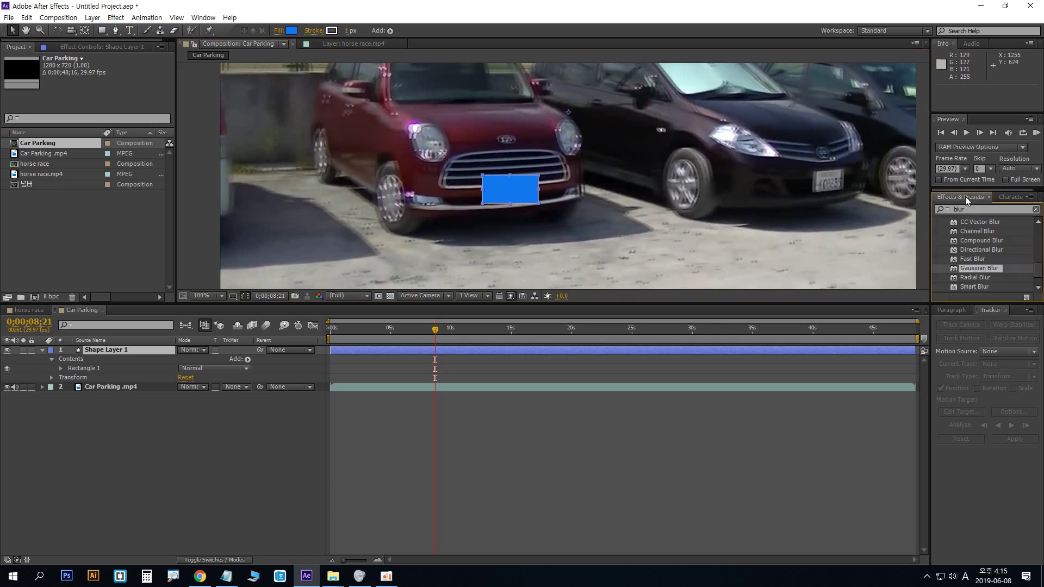
key("ctrl+f")
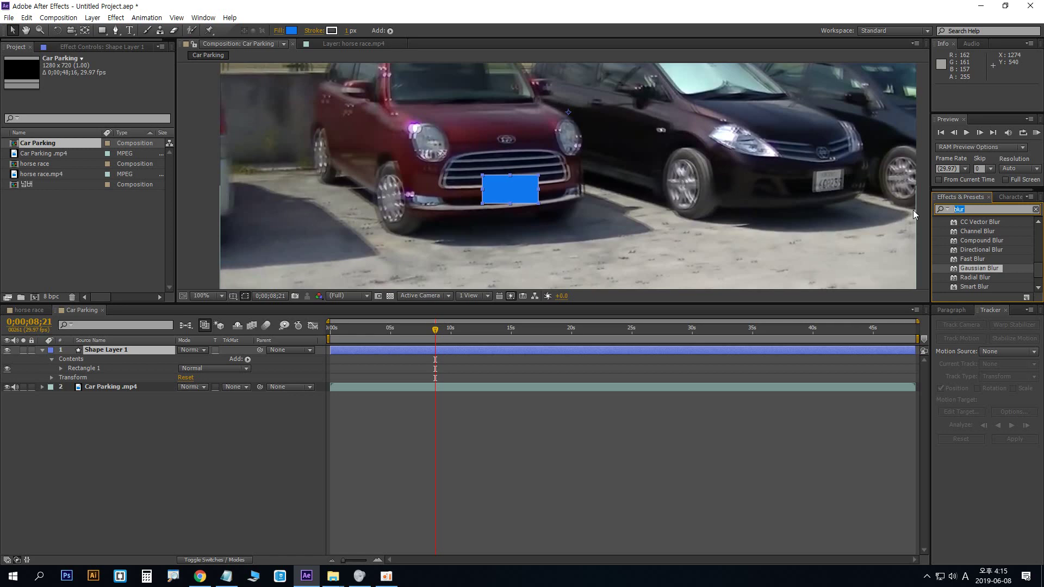
type("m")
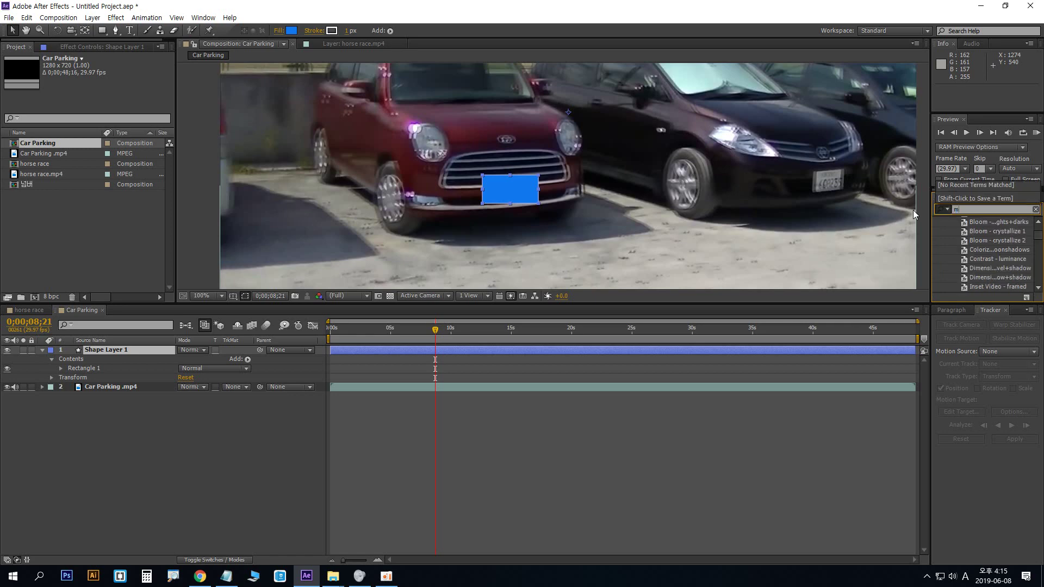
type("os")
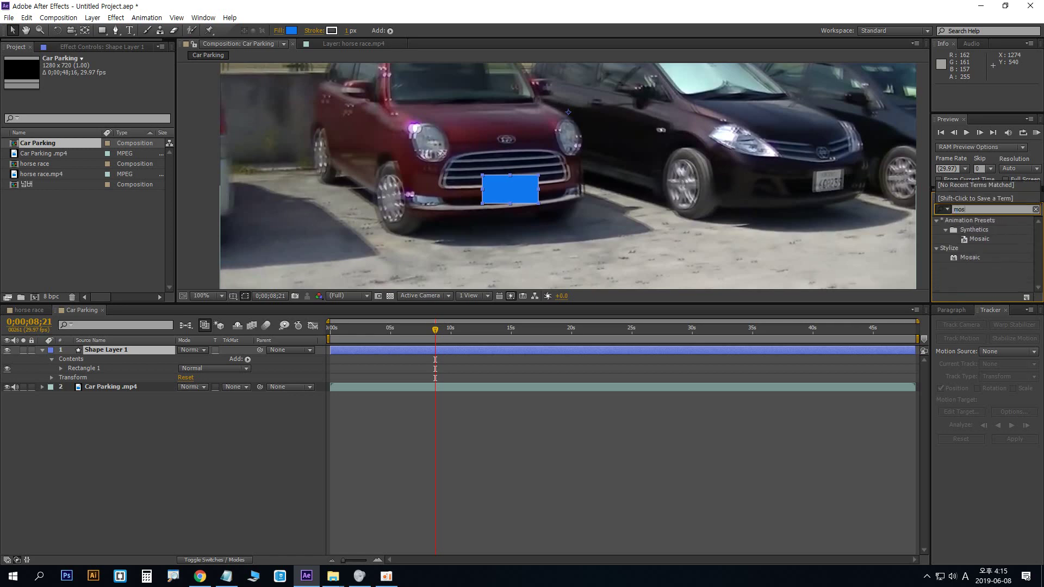
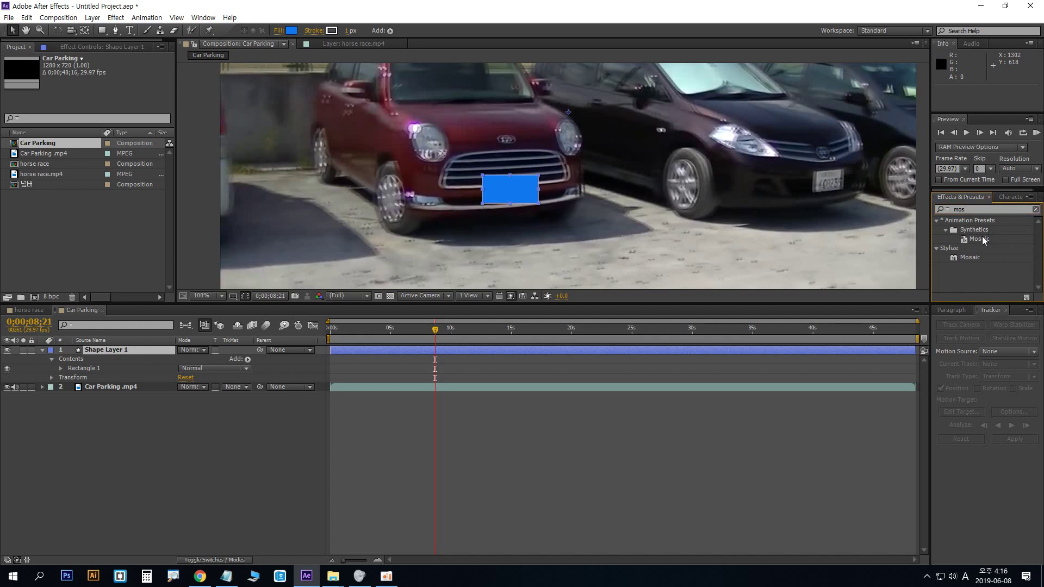
Try the Synthetics Mosaic preset on the blue rectangle, check it at 0;00;08;17, and undo the preset
double_click(955, 241)
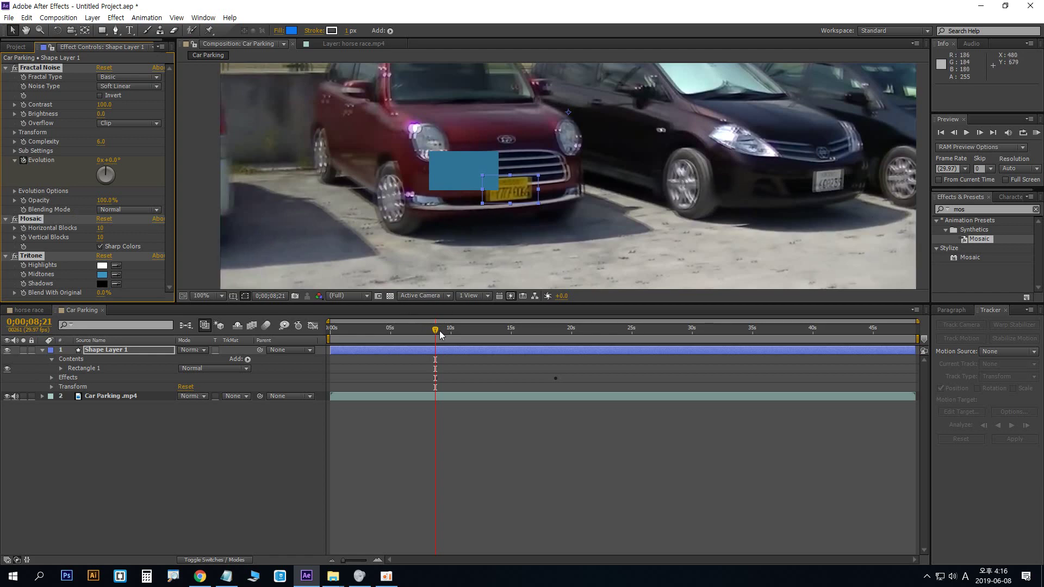
left_click_drag(434, 329, 434, 337)
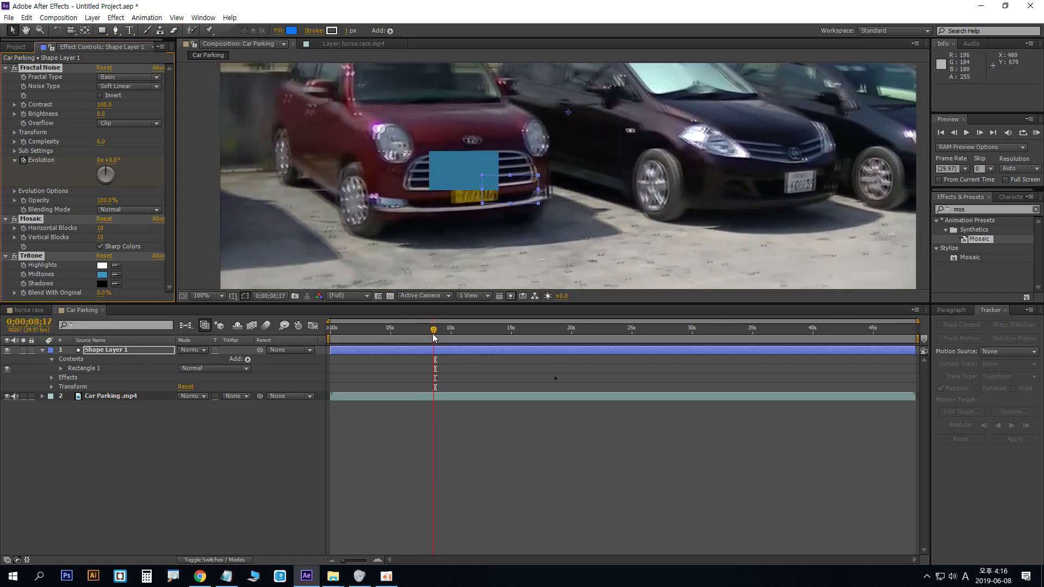
key("ctrl+z")
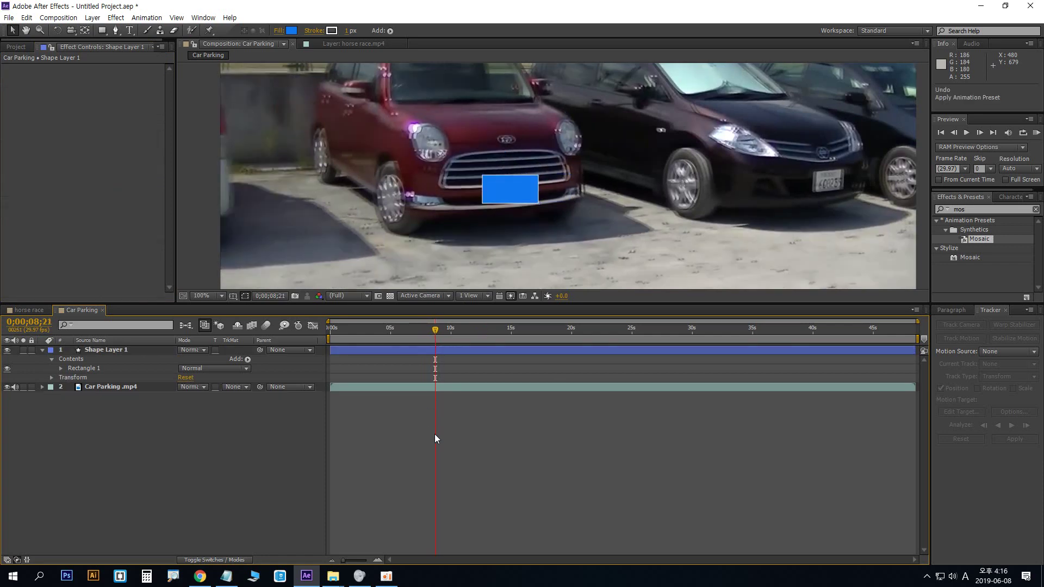
left_click(129, 350)
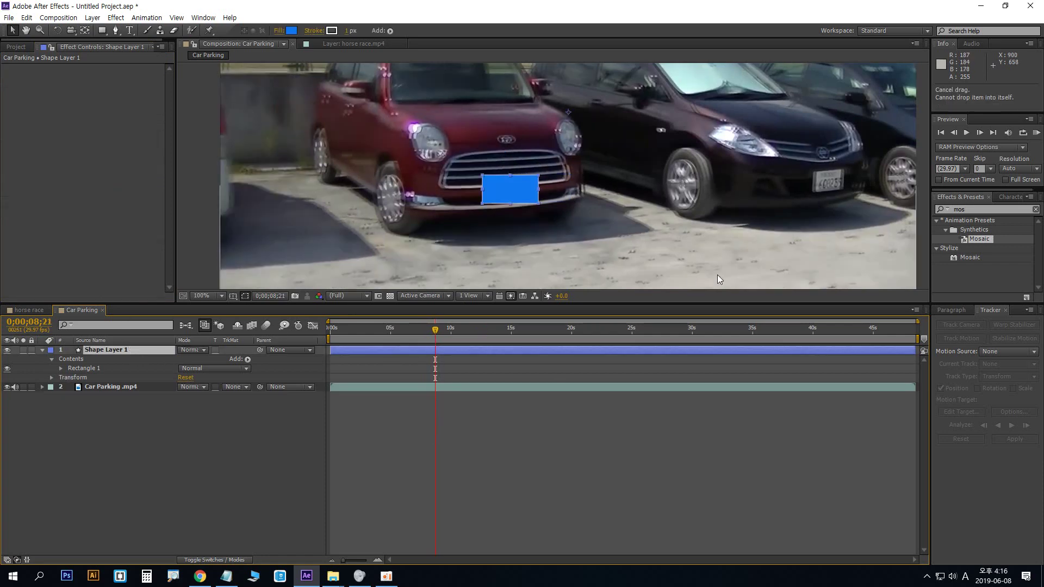
left_click(976, 253)
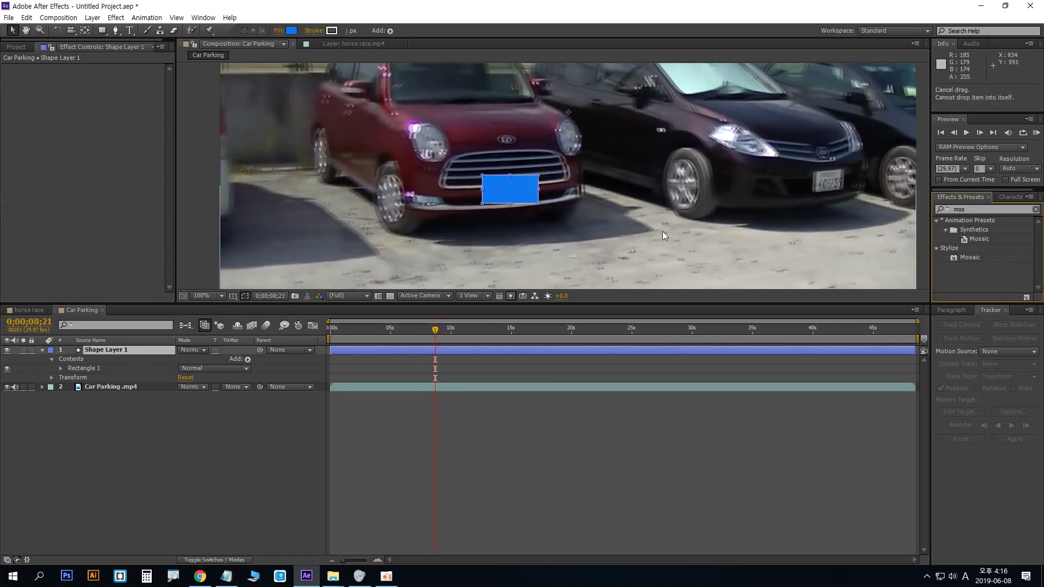
left_click(525, 193)
left_click(111, 118)
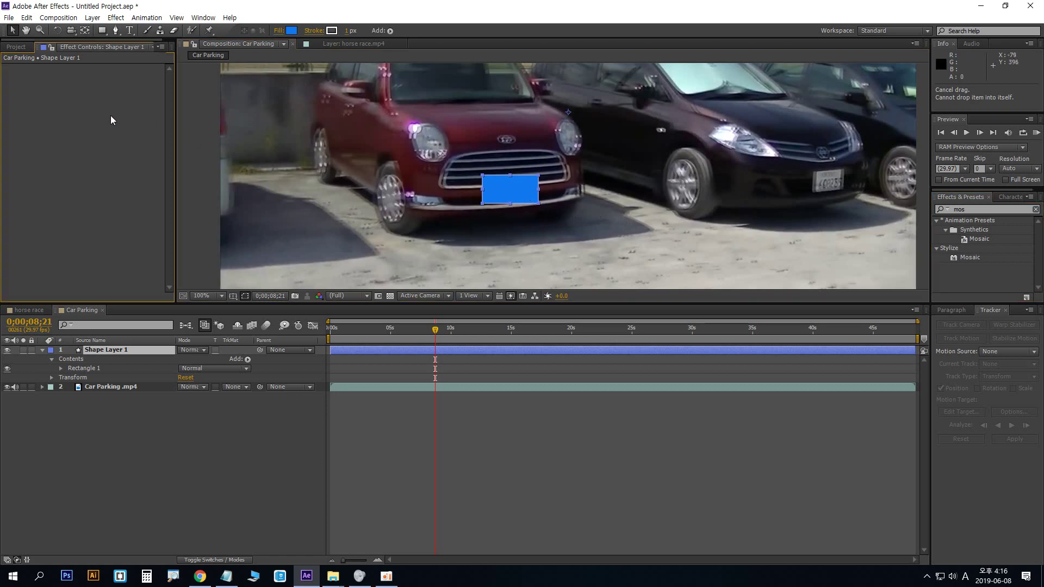
left_click(155, 354)
left_click(134, 418)
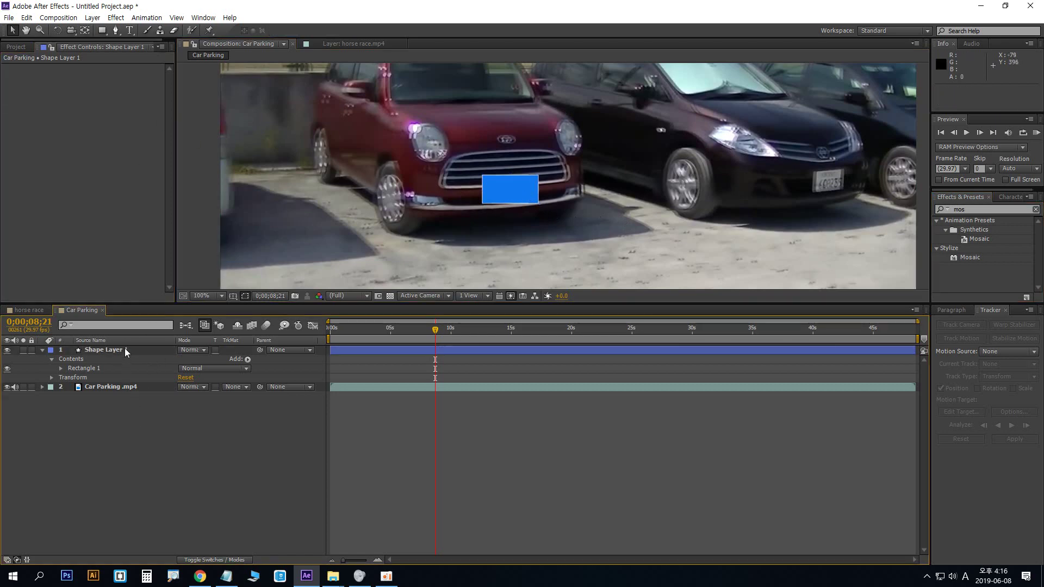
left_click(125, 350)
left_click(507, 194)
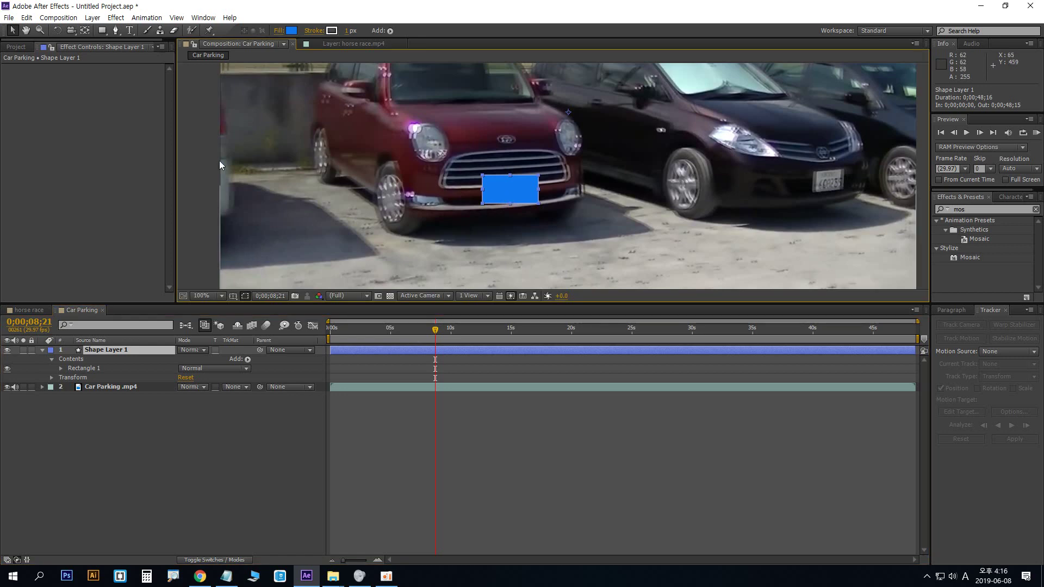
left_click(22, 54)
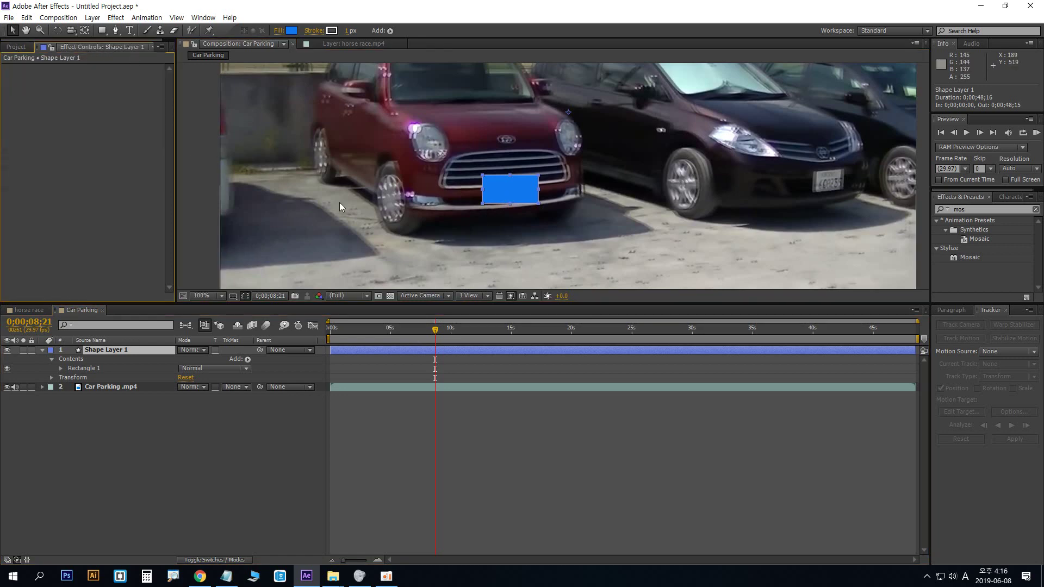
mouse_move(440, 330)
left_mouse_down()
mouse_move(468, 329)
mouse_move(435, 329)
left_mouse_up()
Undo the creation of the licence plate rectangle, and redo both the rectangle and its blue fill
key("ctrl+z")
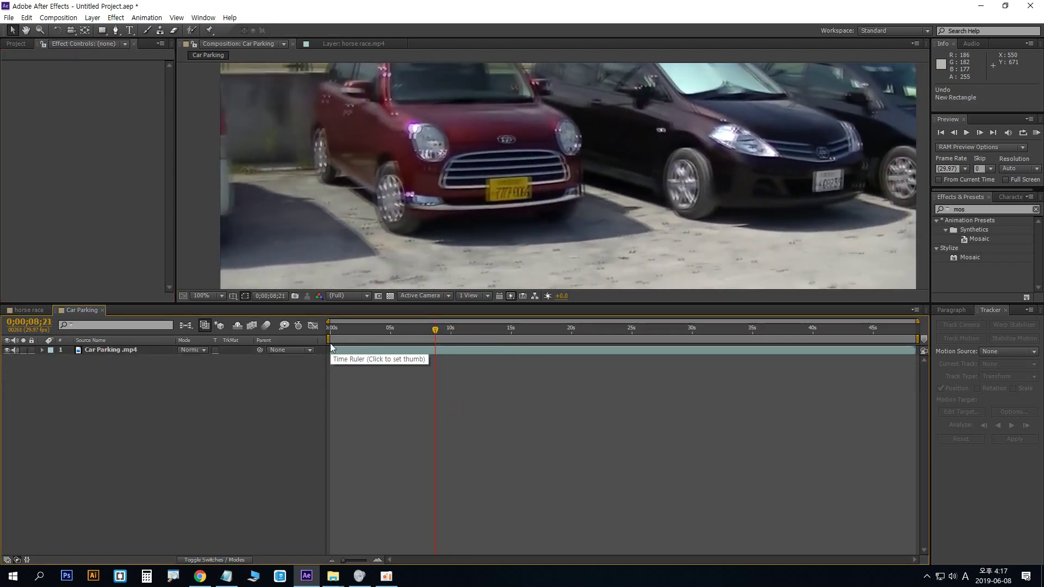
key("ctrl+shift+z")
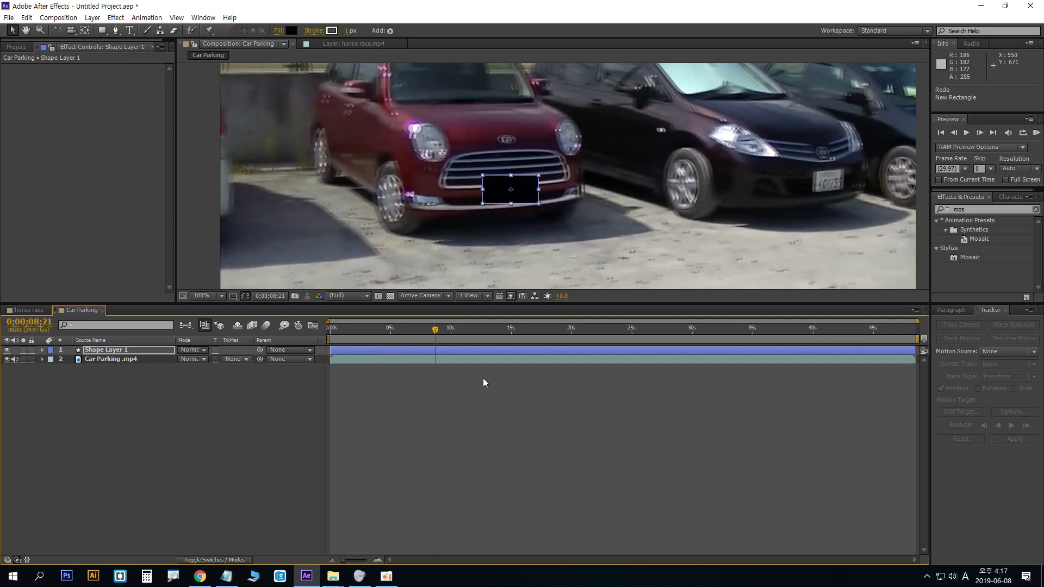
key("ctrl+shift+z")
left_click(617, 422)
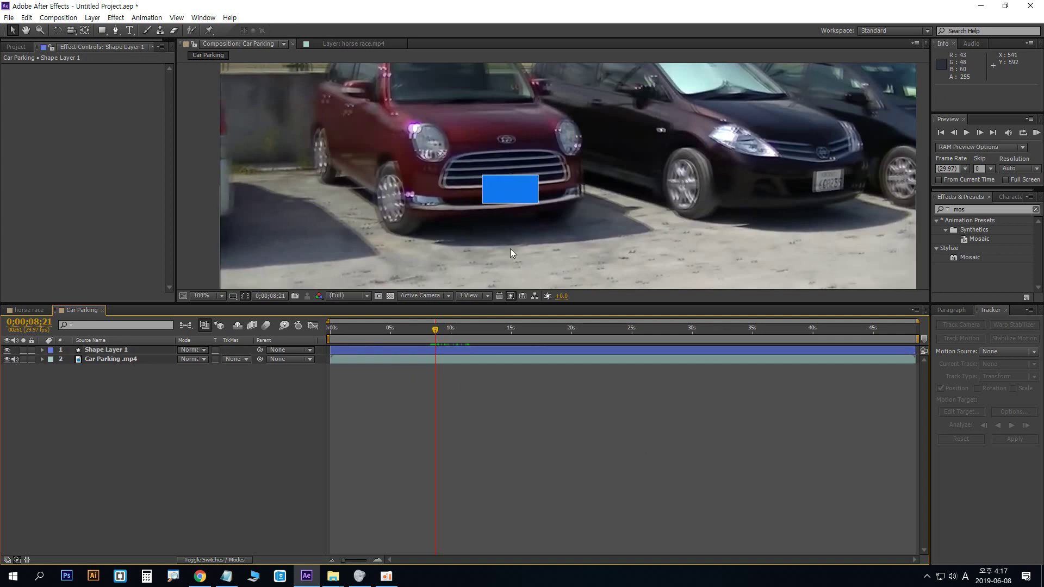
Apply the Synthetics Mosaic preset to the blue rectangle and set the Mosaic effect's horizontal and vertical blocks to 100
left_click(510, 189)
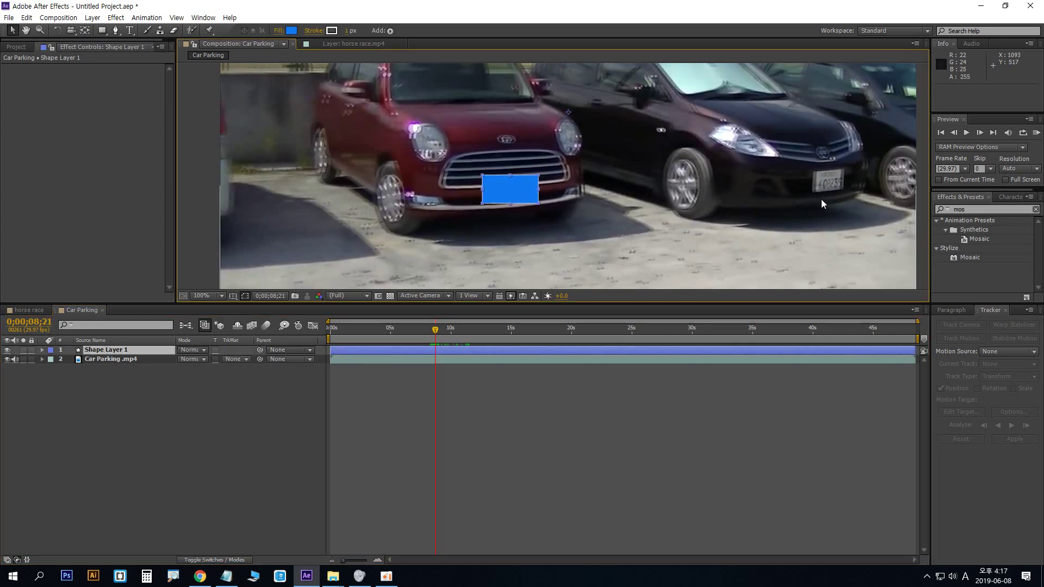
double_click(965, 239)
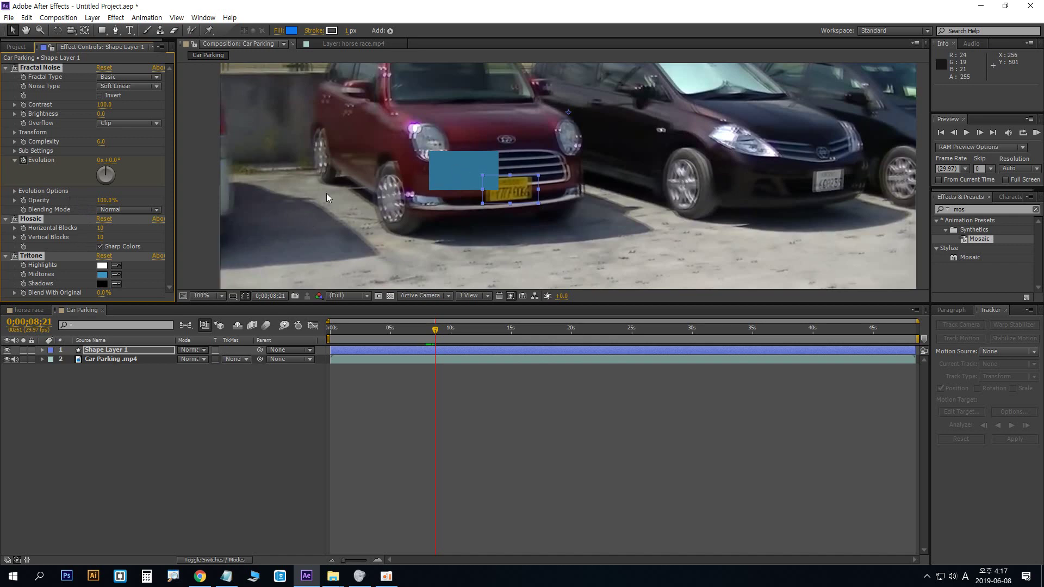
left_click(102, 229)
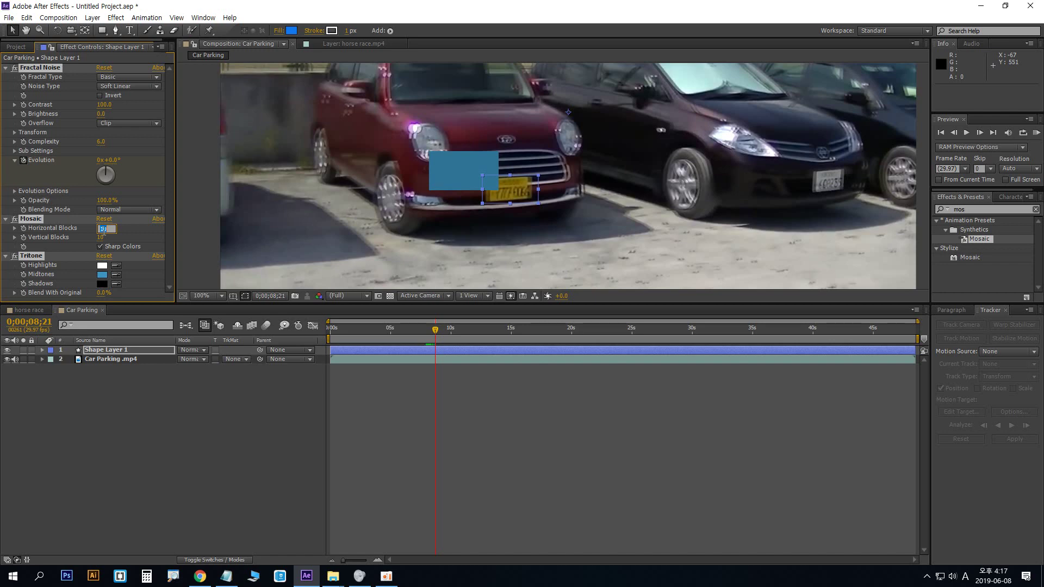
type("100")
key("Return")
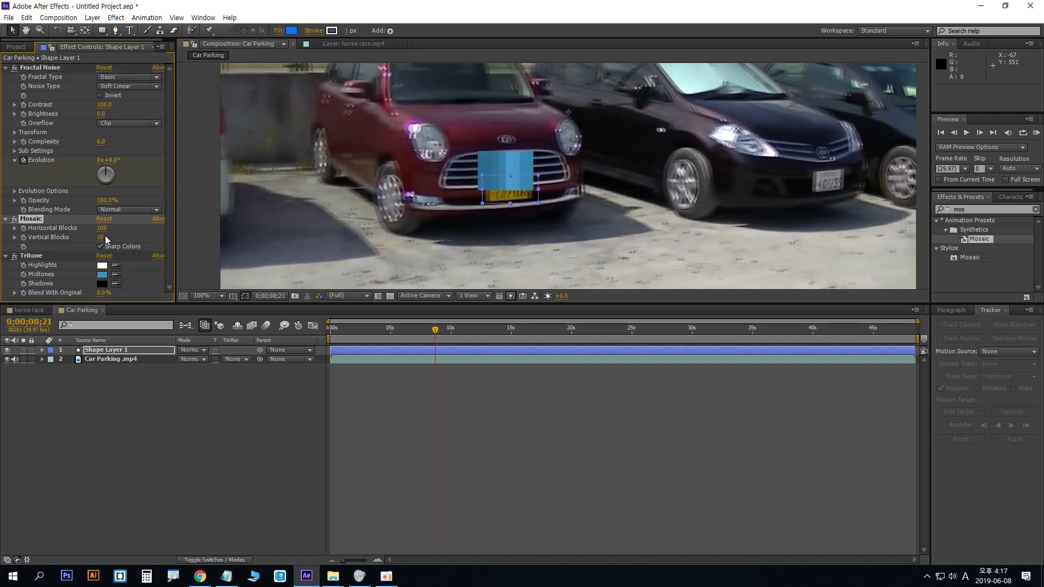
left_click(101, 237)
type("100")
key("Return")
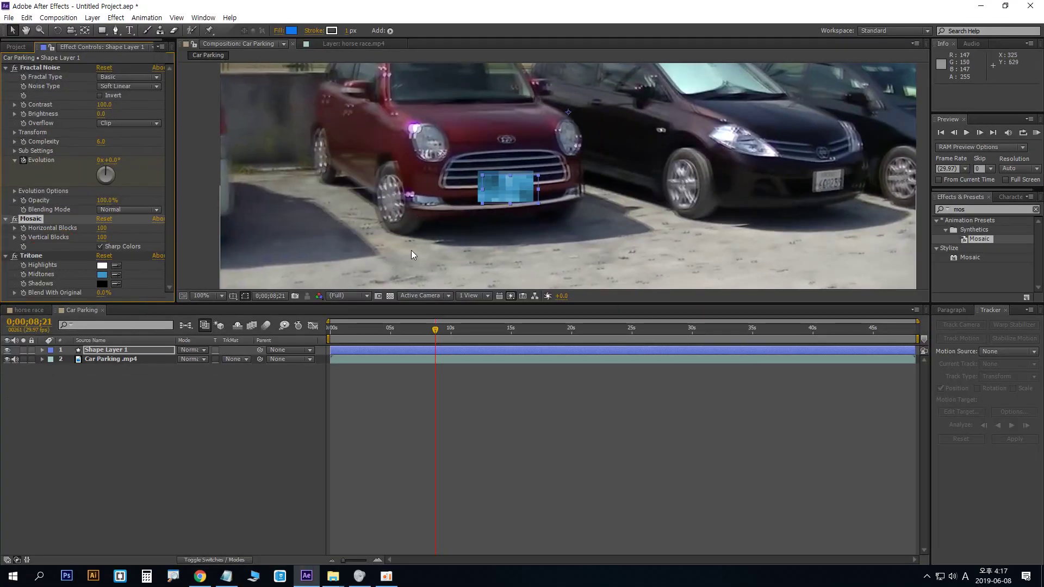
Delete the Car Parking footage layer, check the mosaic rectangle on its own at several times, and undo the deletion
mouse_move(435, 329)
left_mouse_down()
mouse_move(427, 332)
mouse_move(455, 335)
mouse_move(435, 335)
mouse_move(445, 334)
left_mouse_up()
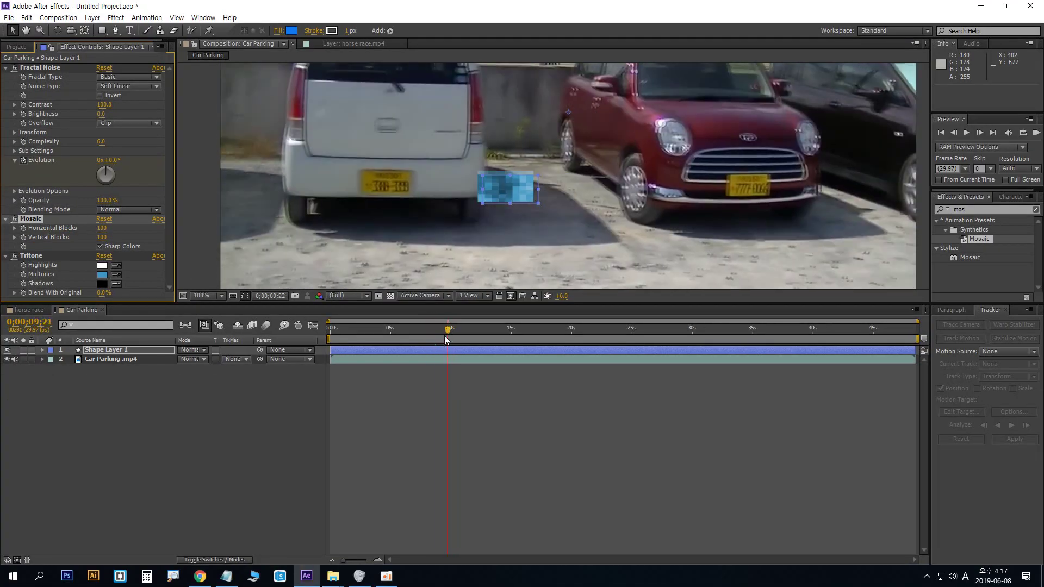
left_click(195, 373)
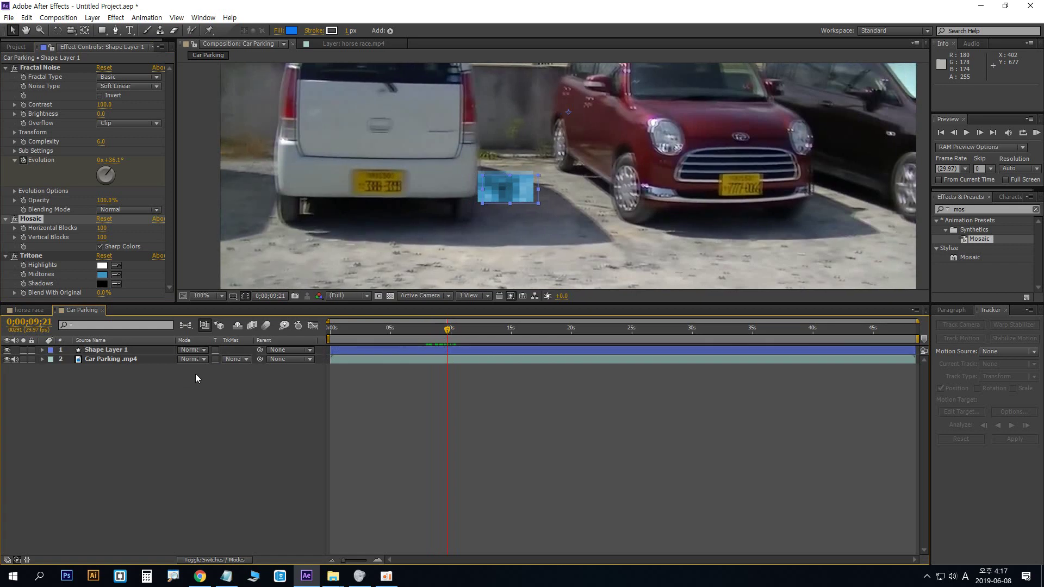
left_click(131, 361)
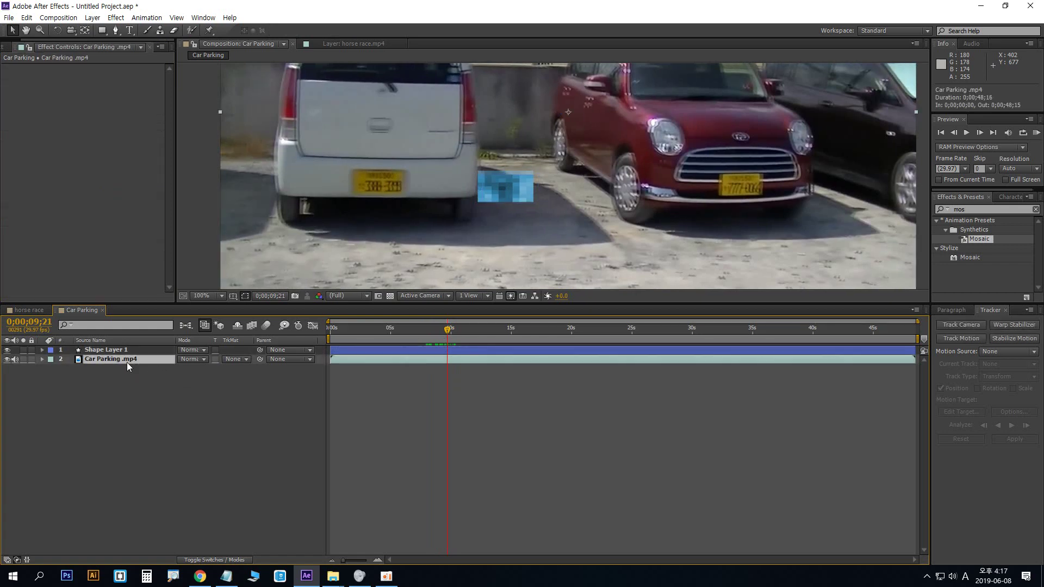
key("Delete")
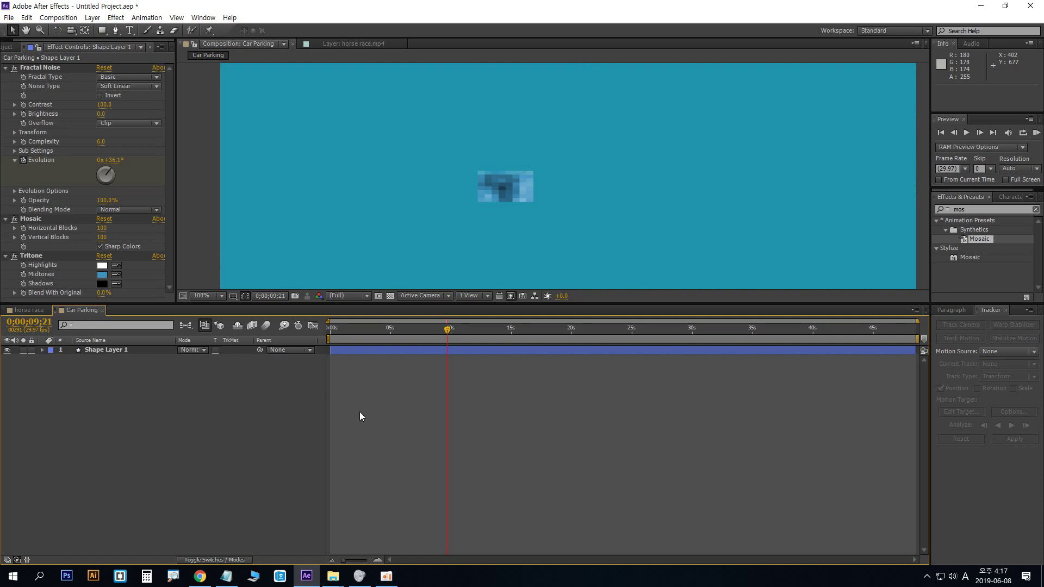
left_click_drag(454, 329, 425, 330)
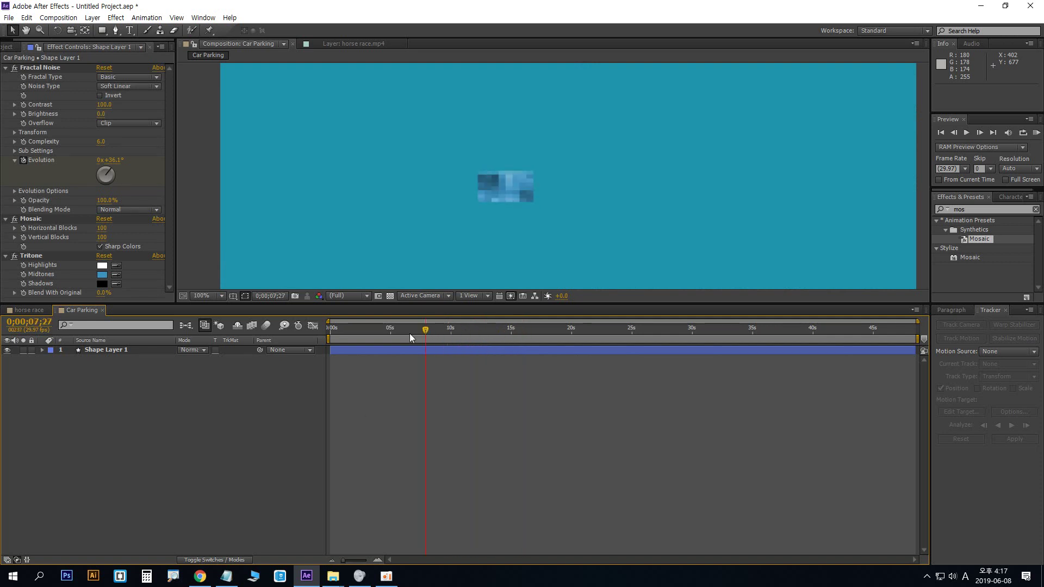
left_click(555, 328)
left_click(668, 329)
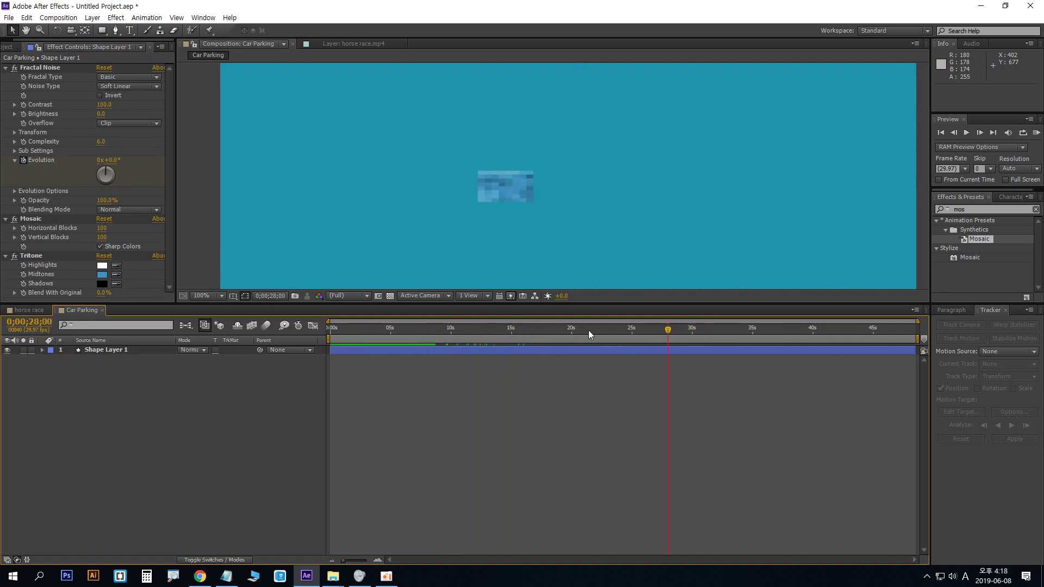
left_click(384, 328)
left_click(118, 349)
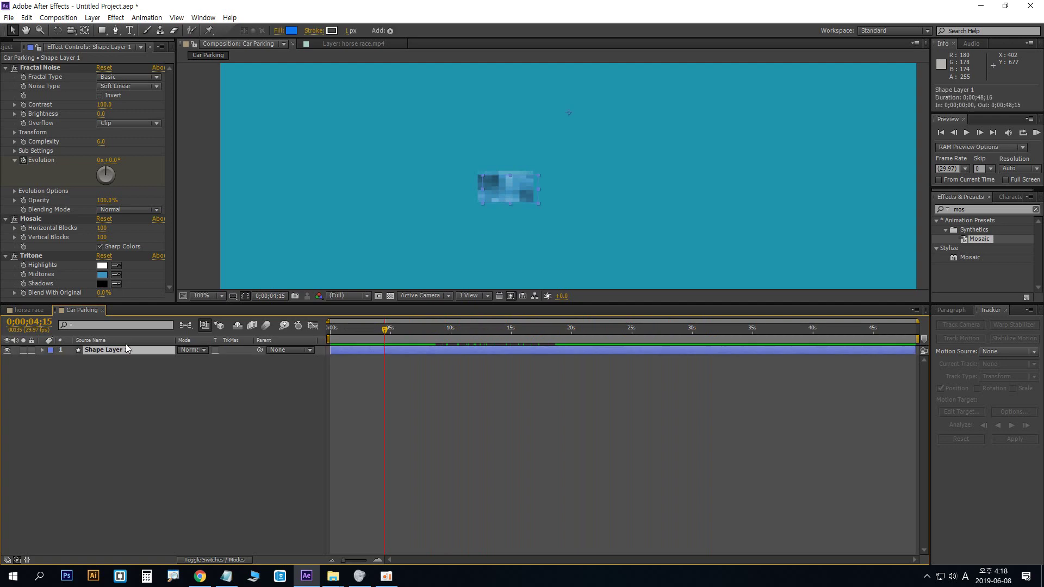
key("ctrl+z")
left_click(239, 387)
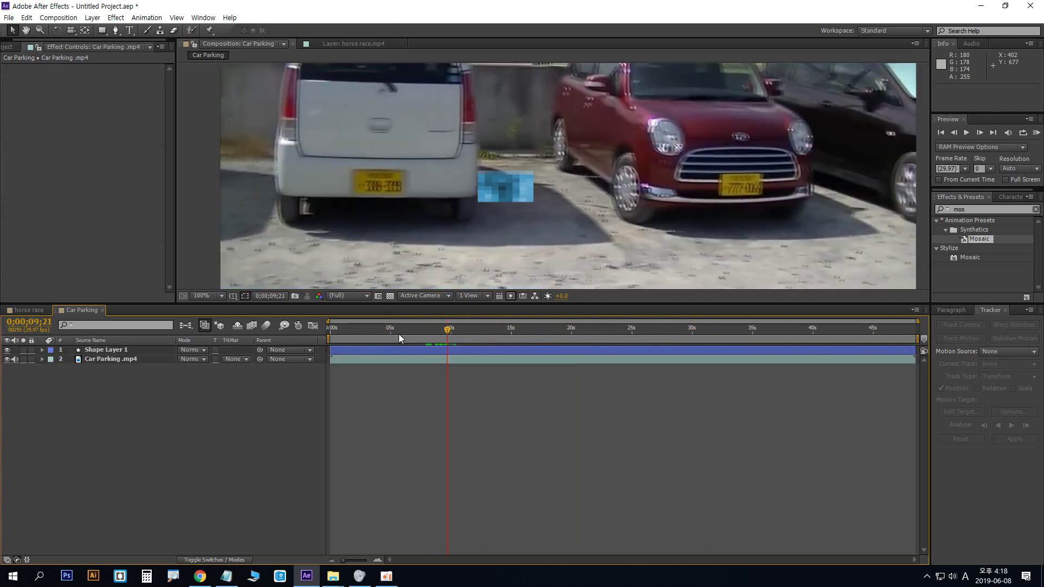
Scrub the footage between about 0;00;08;20 and 0;00;10;14 to compare the mosaic rectangle's position with the red car's moving licence plate
mouse_move(449, 335)
left_mouse_down()
mouse_move(431, 333)
mouse_move(530, 336)
mouse_move(387, 338)
mouse_move(436, 341)
left_mouse_up()
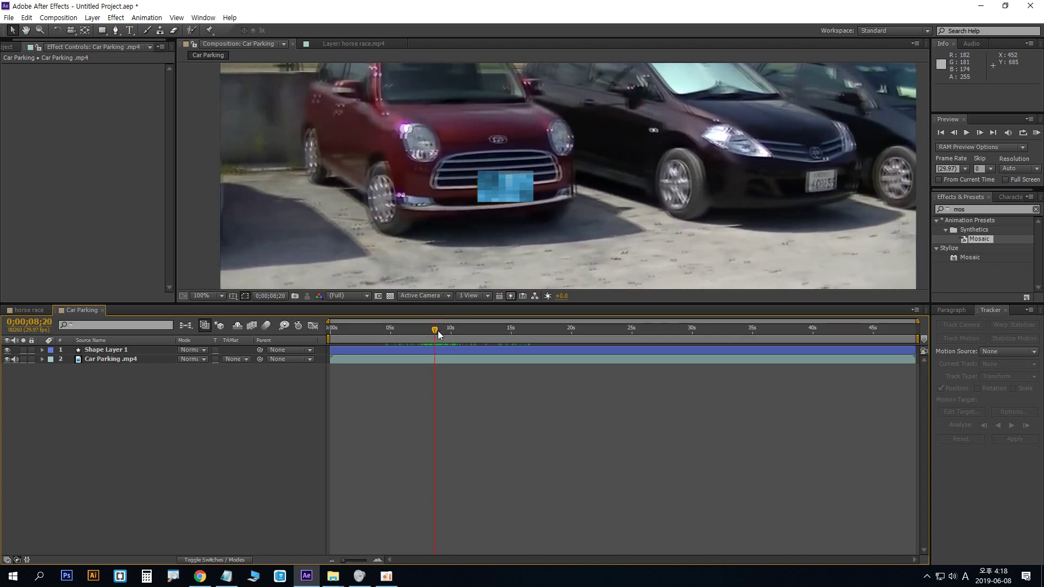
left_click_drag(438, 330, 445, 334)
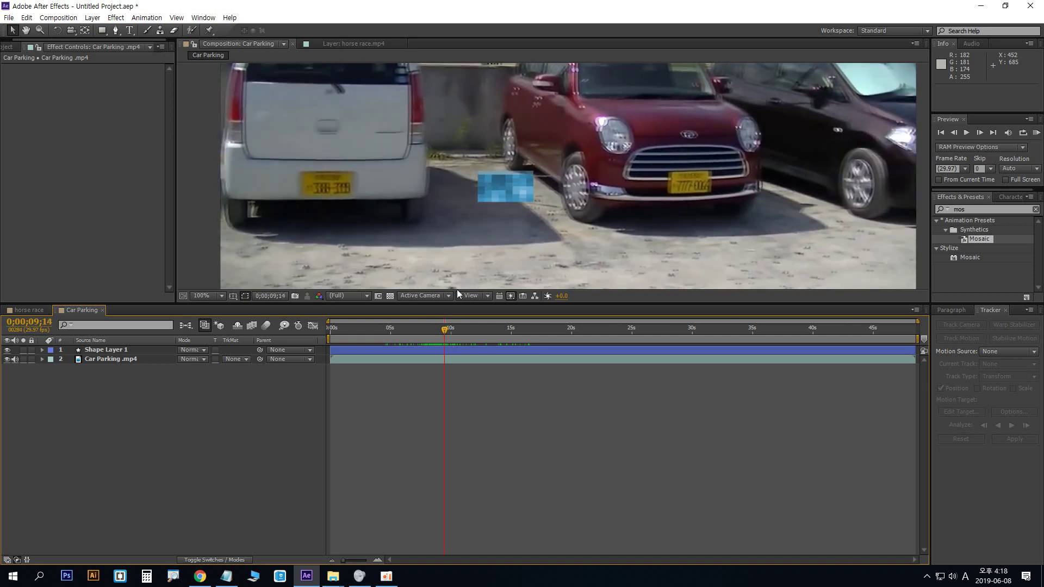
left_click(115, 350)
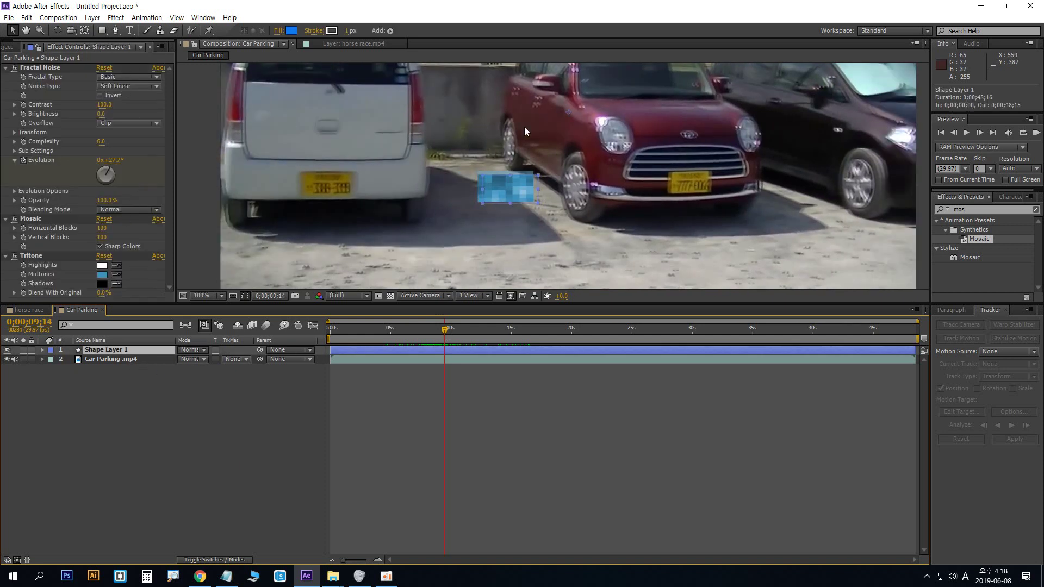
mouse_move(445, 334)
left_mouse_down()
mouse_move(429, 334)
mouse_move(441, 332)
left_mouse_up()
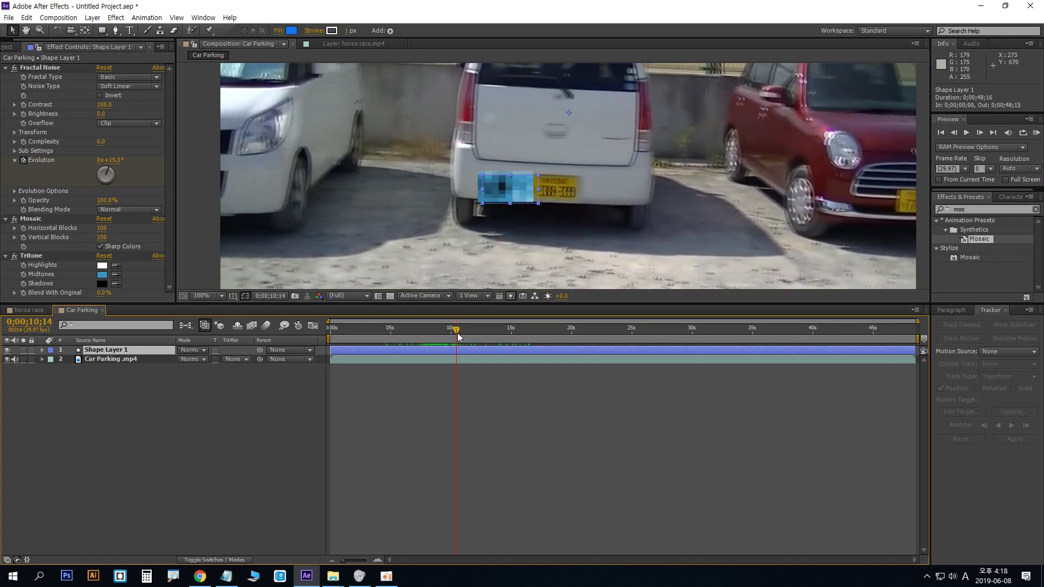
left_click_drag(458, 332, 448, 338)
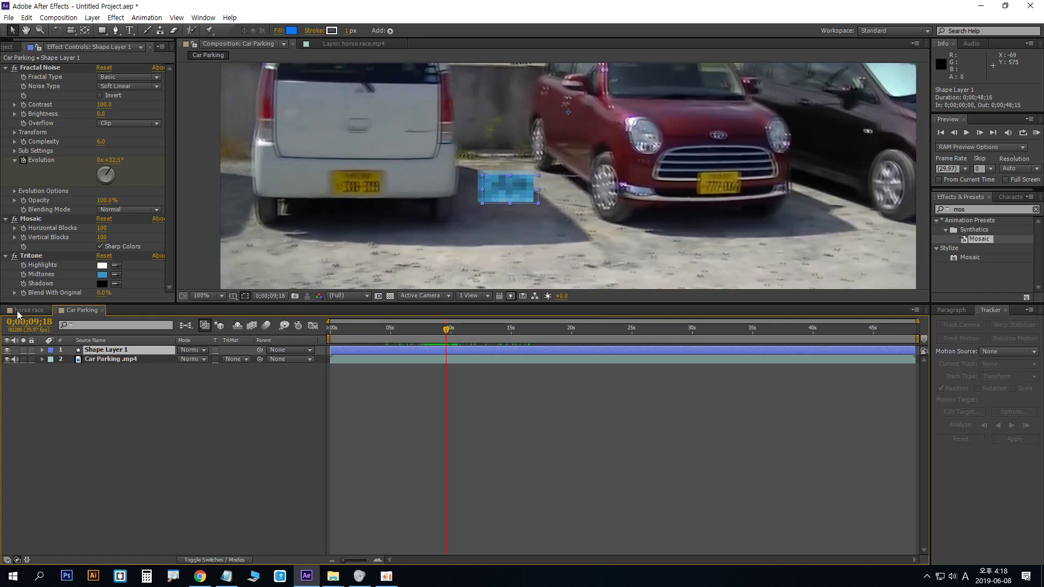
Go to 0;00;07;25, step back two frames to 0;00;07;23, and undo the last change to the Mosaic effect's vertical blocks
left_click(37, 323)
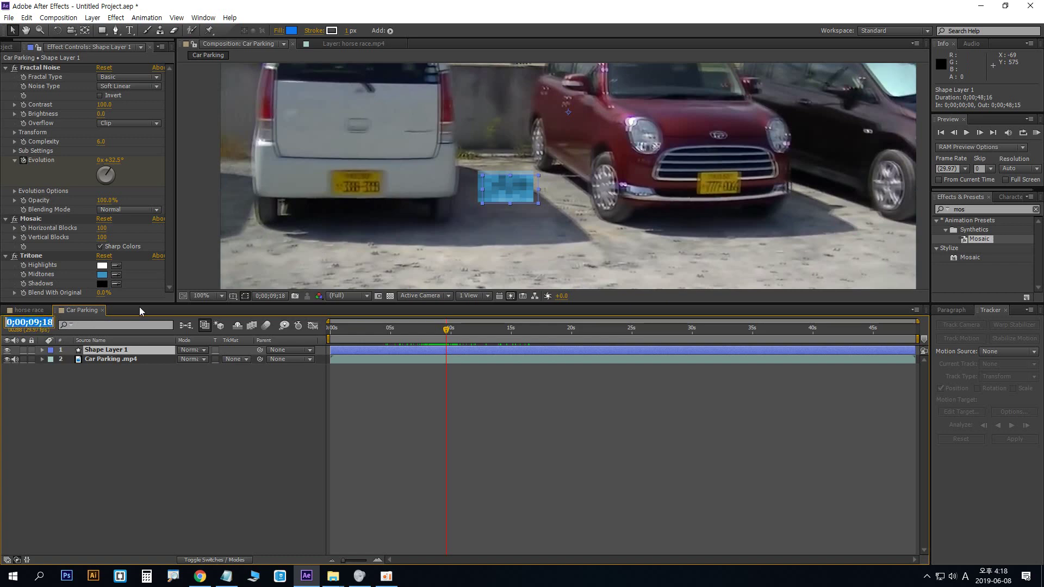
type("7.25")
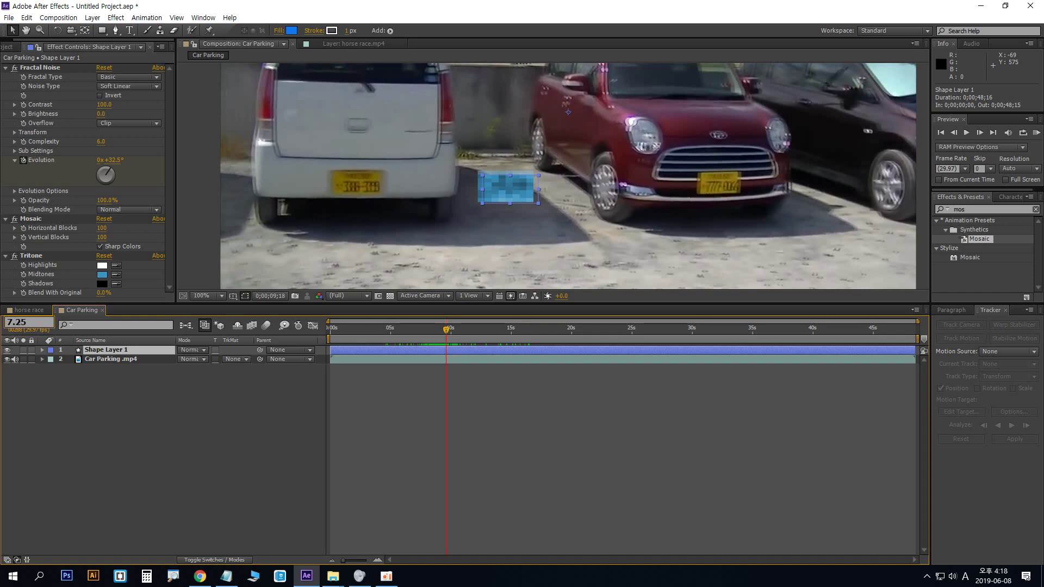
key("Return")
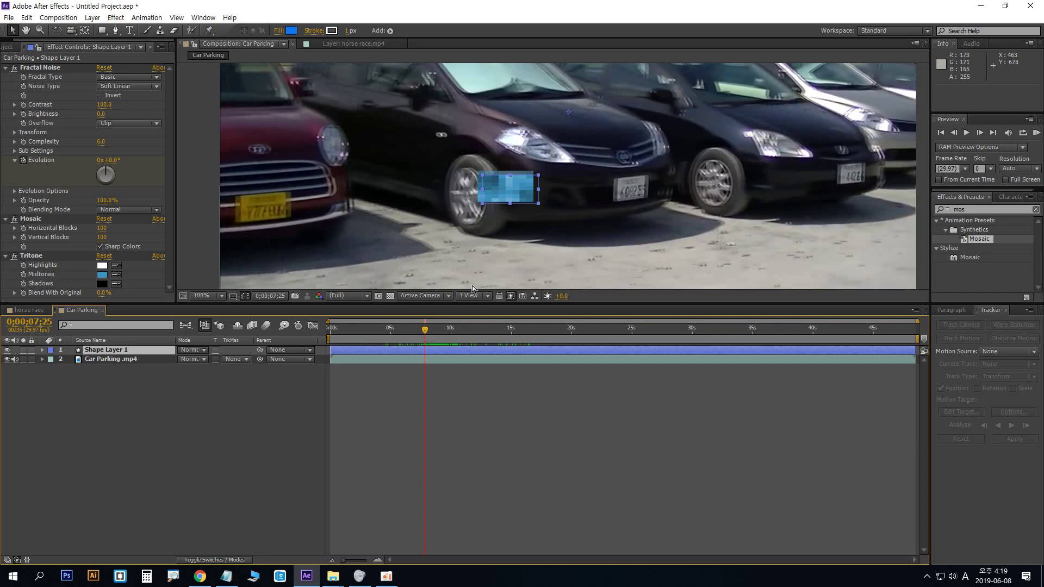
key("Page_Up")
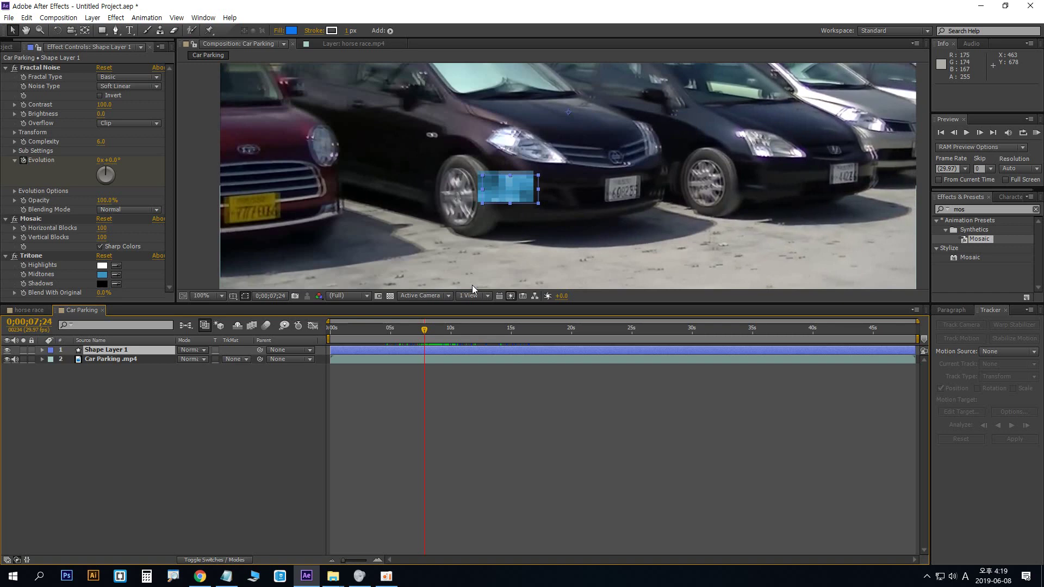
key("Page_Up")
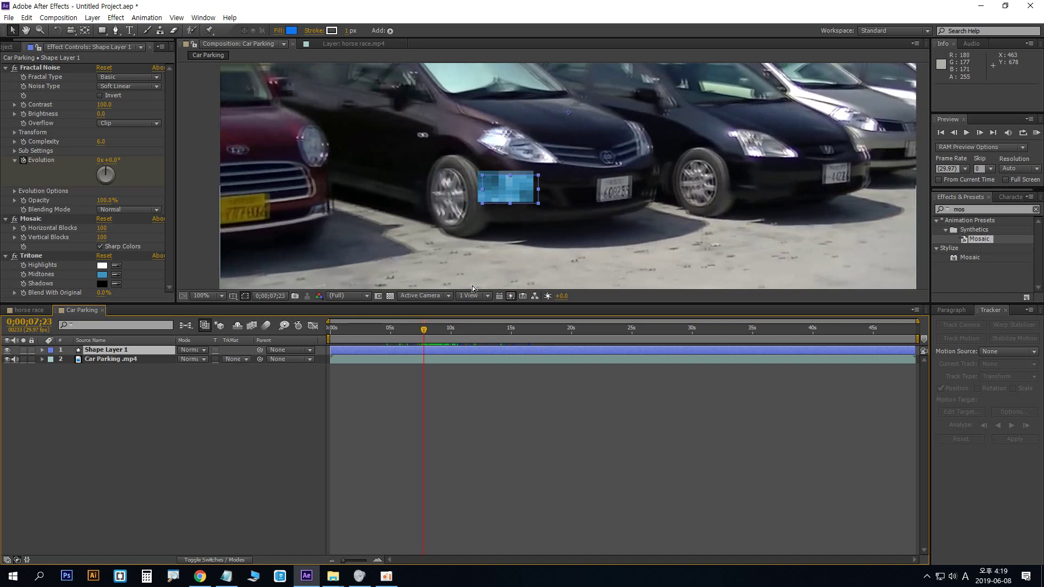
left_click(472, 285)
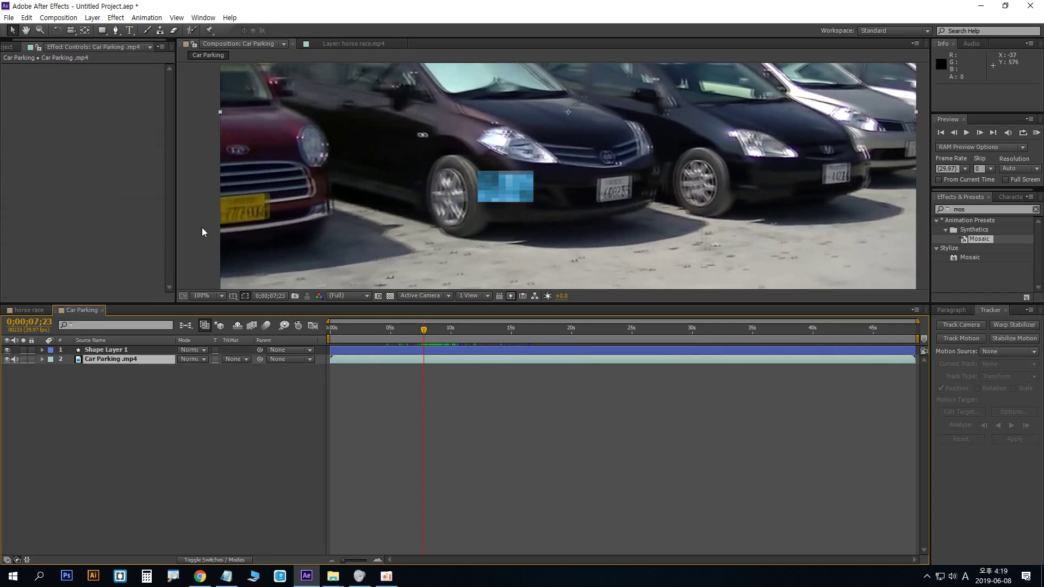
key("ctrl+z")
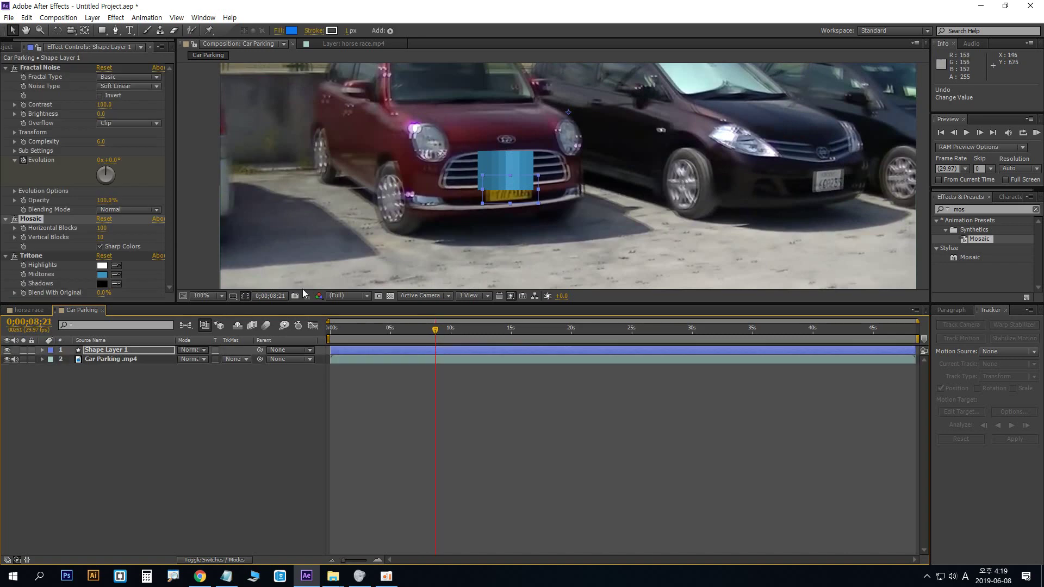
Move the current time to 0;00;07;25, where the red car's licence plate is in the frame
left_click(29, 322)
type("7.")
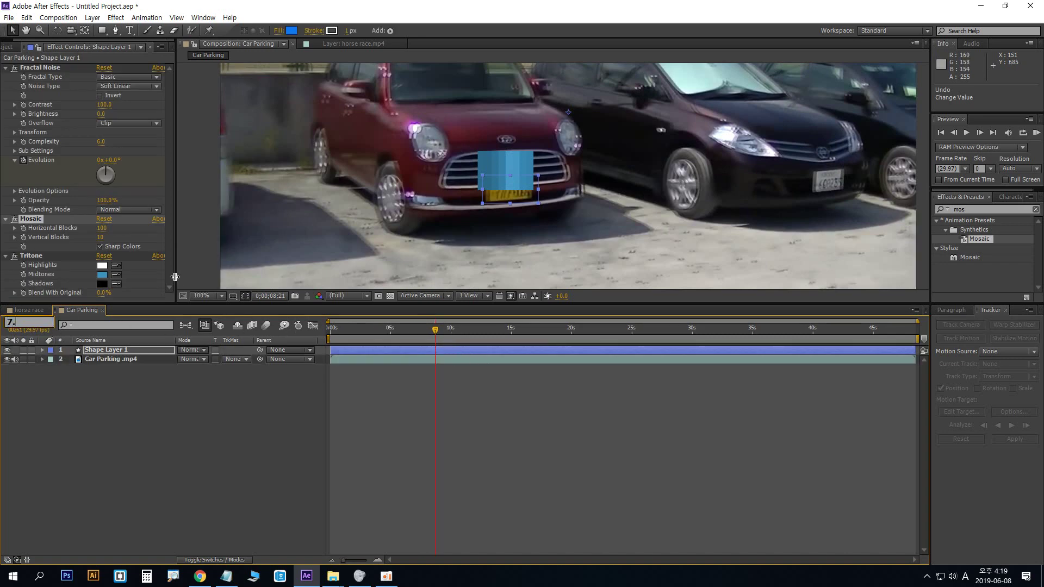
type("25")
key("Return")
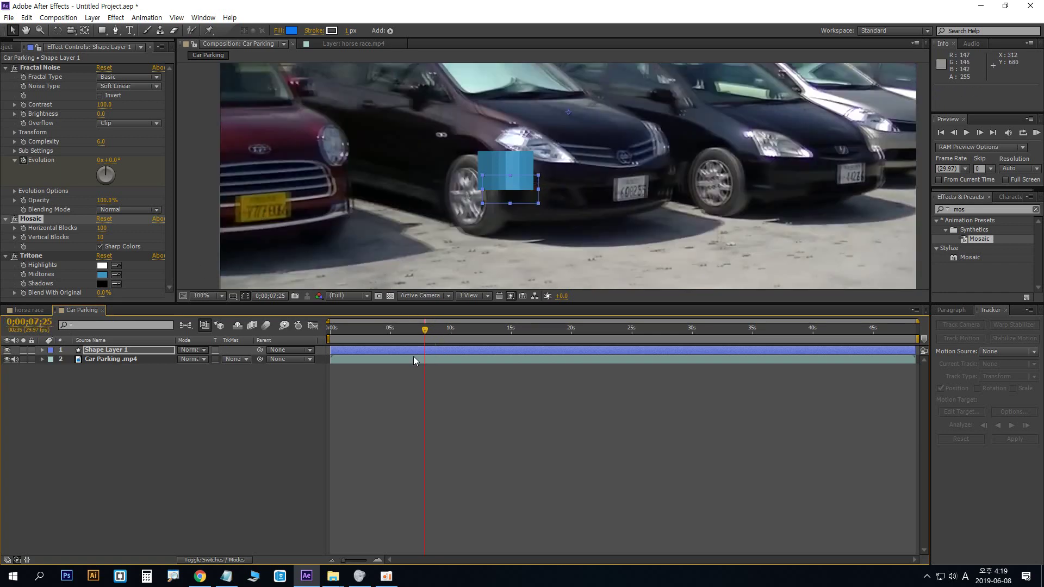
left_click(436, 257)
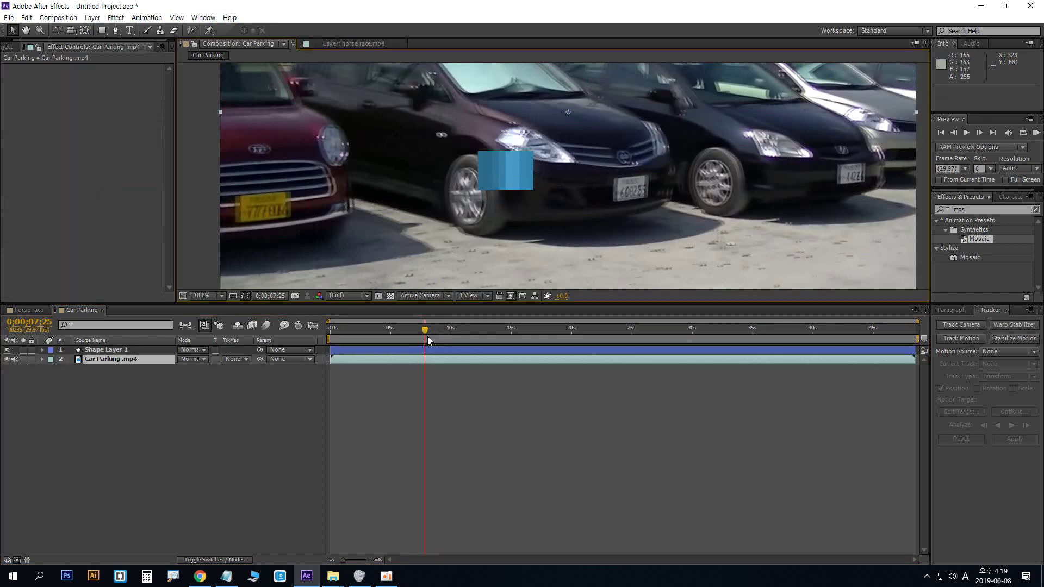
Set the vertical blocks of the blue rectangle's Mosaic effect to 100
left_click(413, 352)
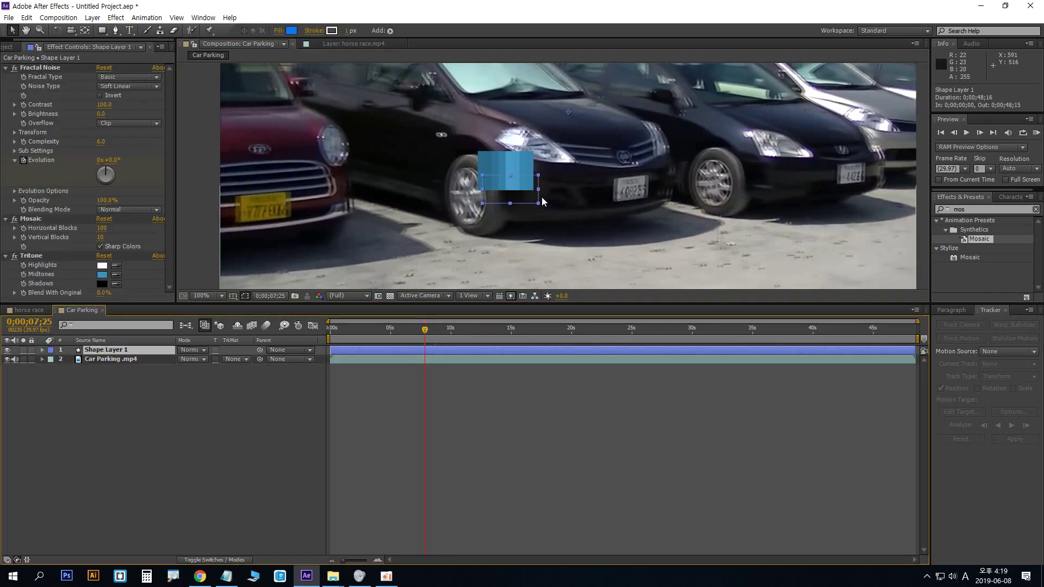
left_click(100, 238)
type("100")
key("Return")
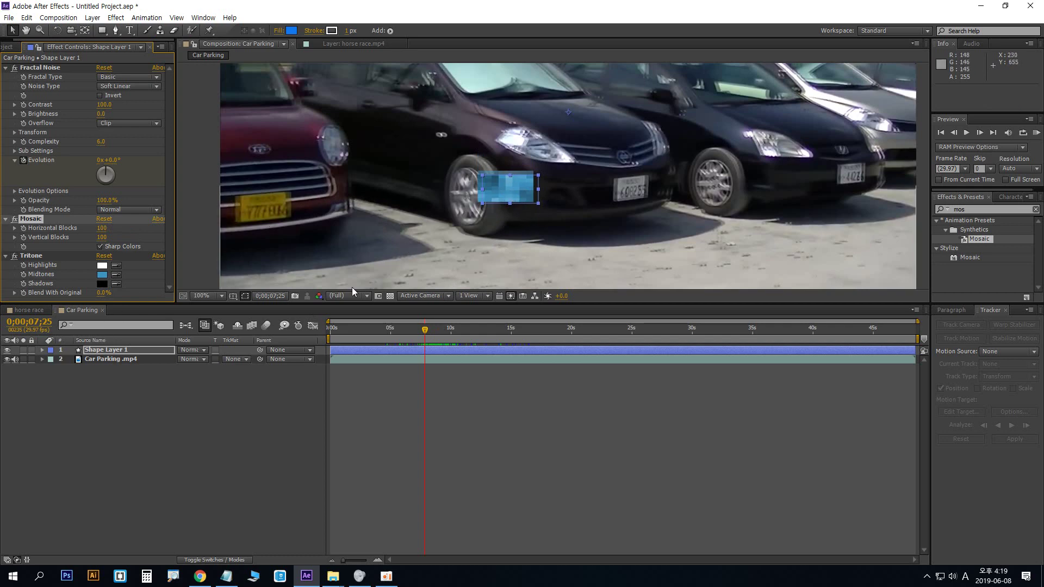
Hide the mosaic rectangle's shape layer and start Track Motion on the Car Parking footage layer
left_click(7, 350)
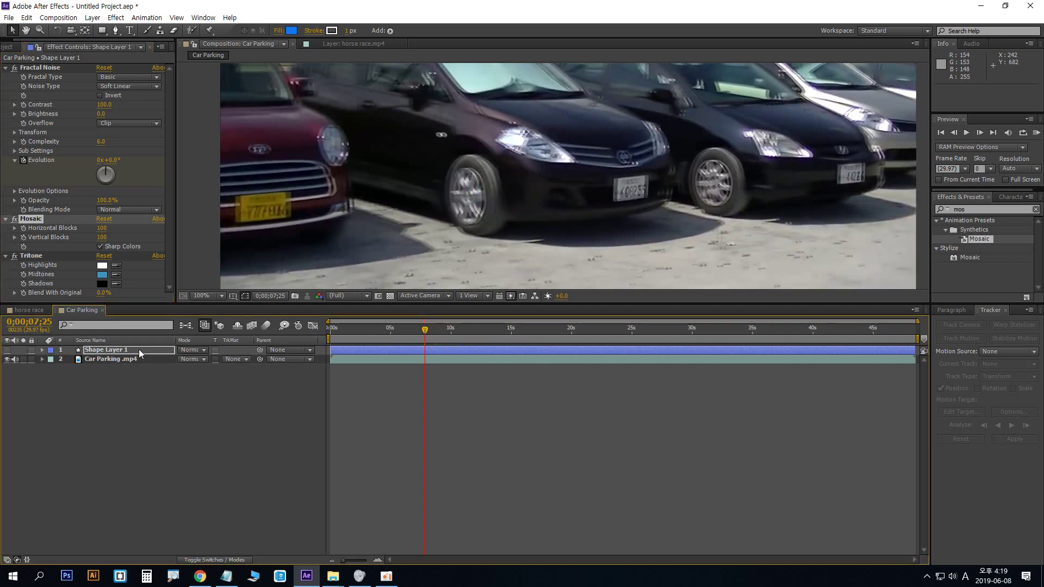
left_click(138, 349)
left_click(129, 357)
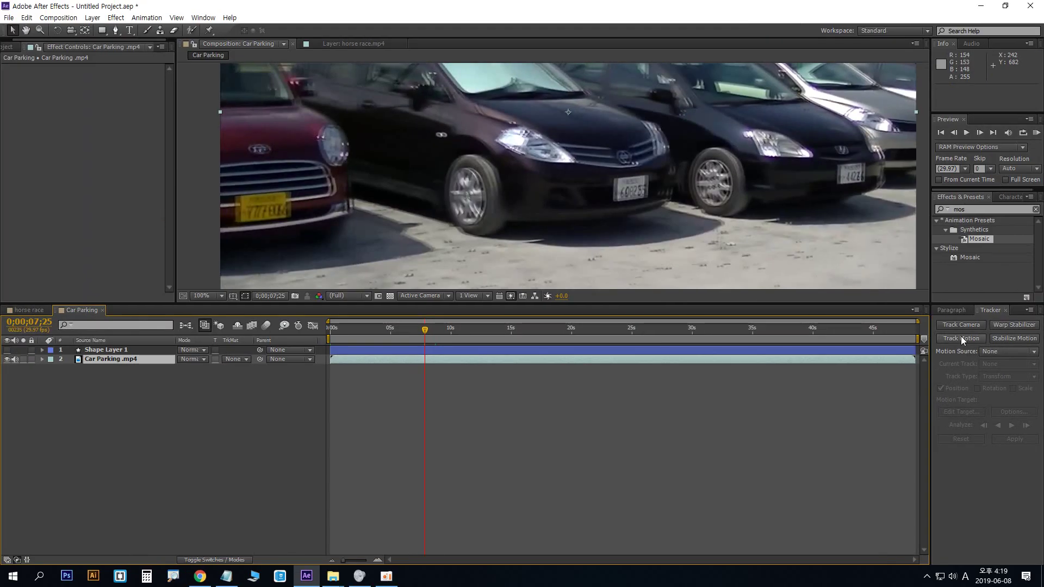
left_click(961, 338)
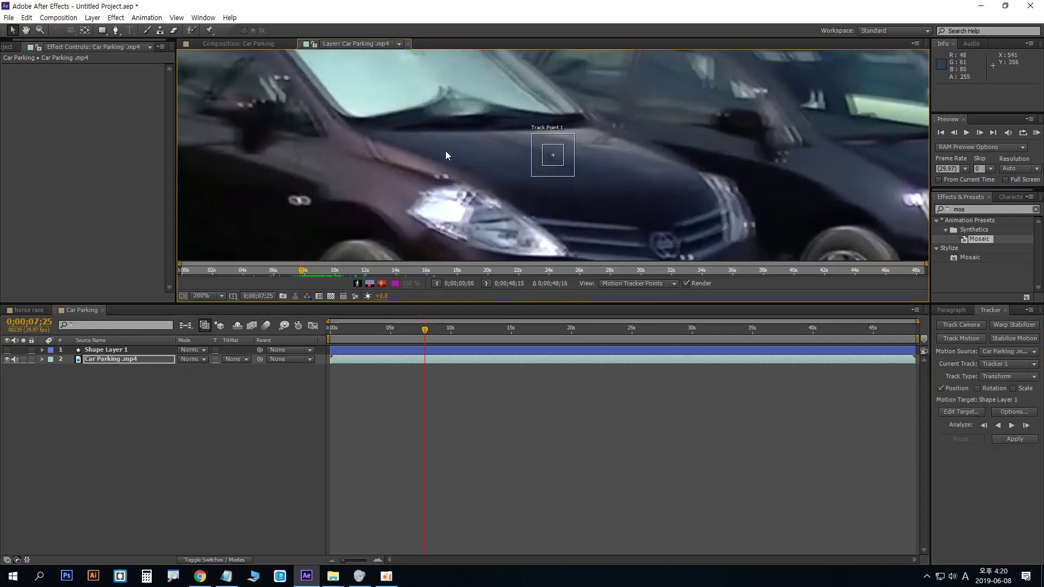
Move Track Point 1 from the black car's bonnet onto the red car's yellow licence plate
left_click_drag(511, 169, 629, 103)
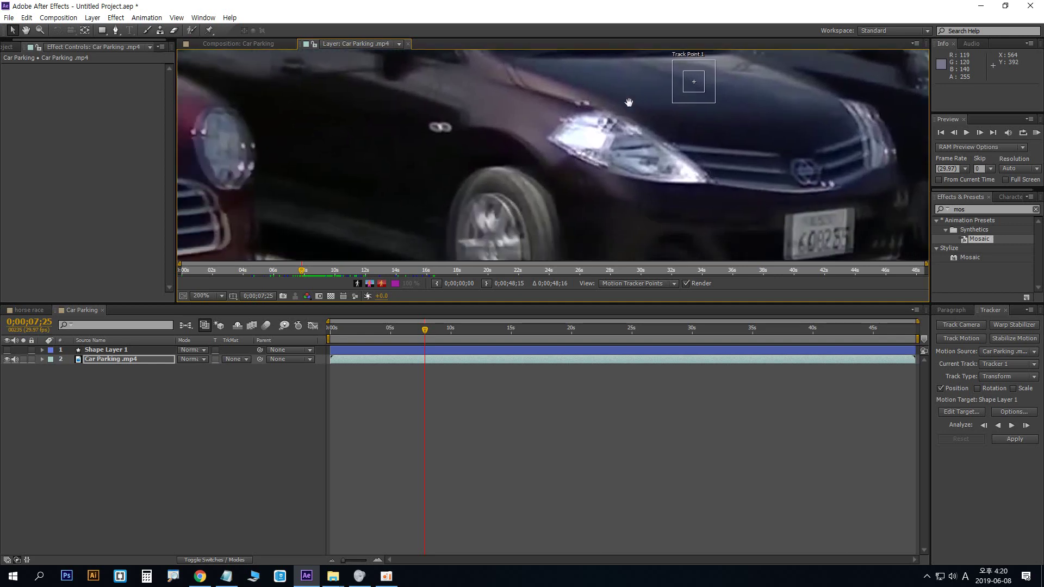
scroll(588, 142, "down", 2)
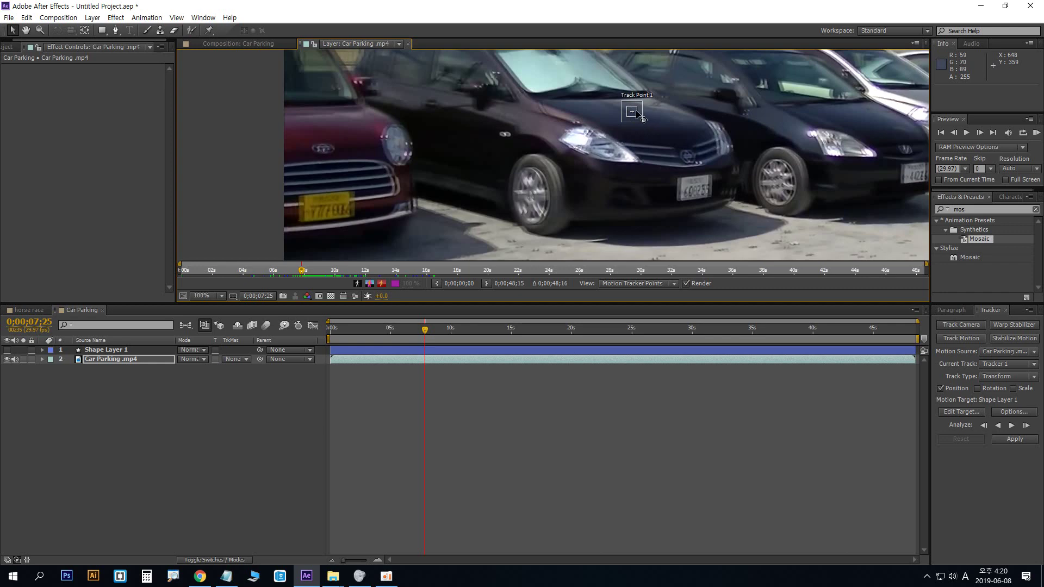
left_click_drag(643, 120, 332, 203)
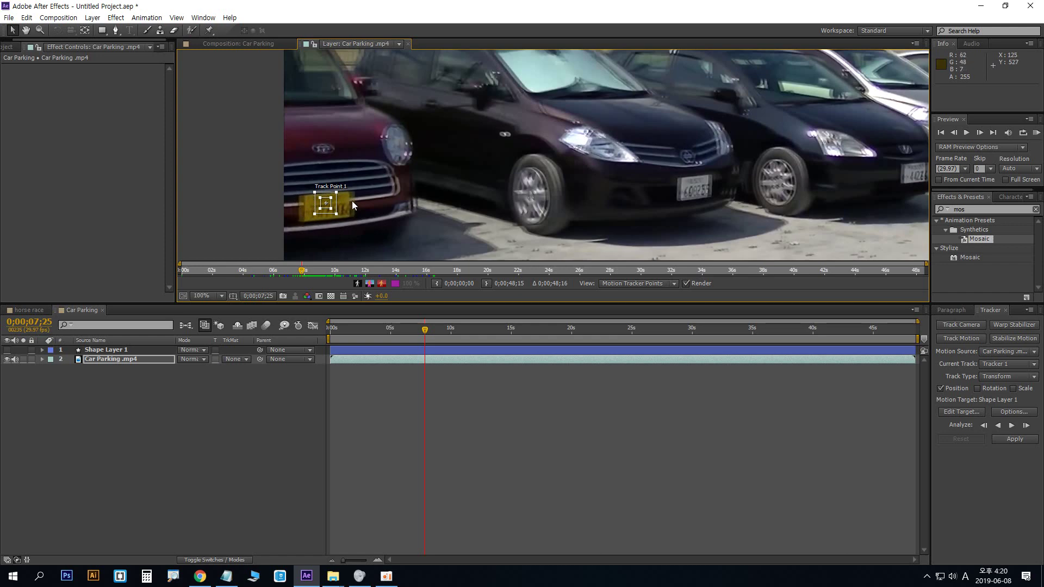
Widen Track Point 1's outer search region to span the full width of the red car's licence plate
scroll(347, 211, "up", 1)
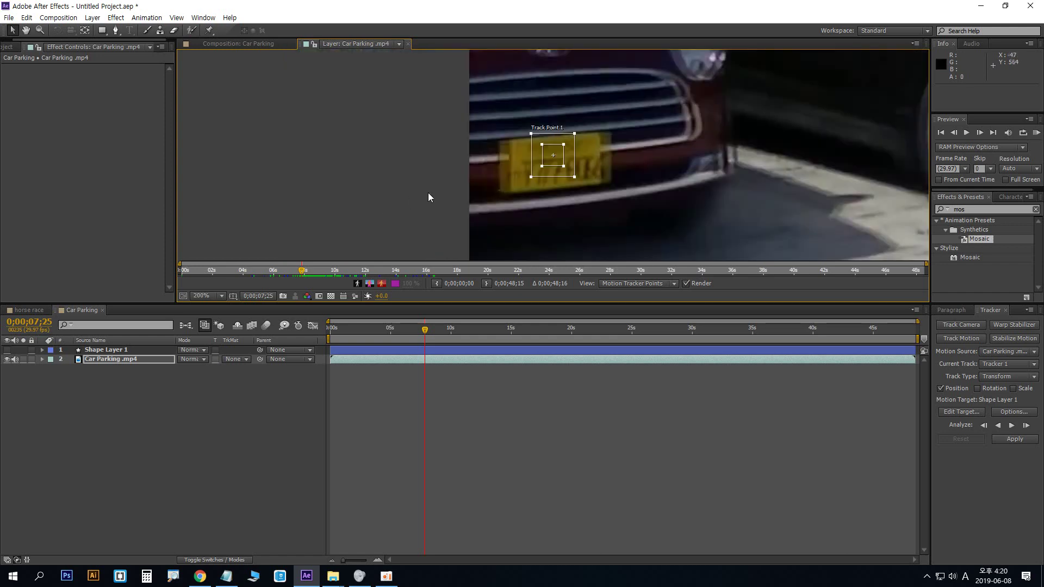
scroll(554, 157, "up", 1)
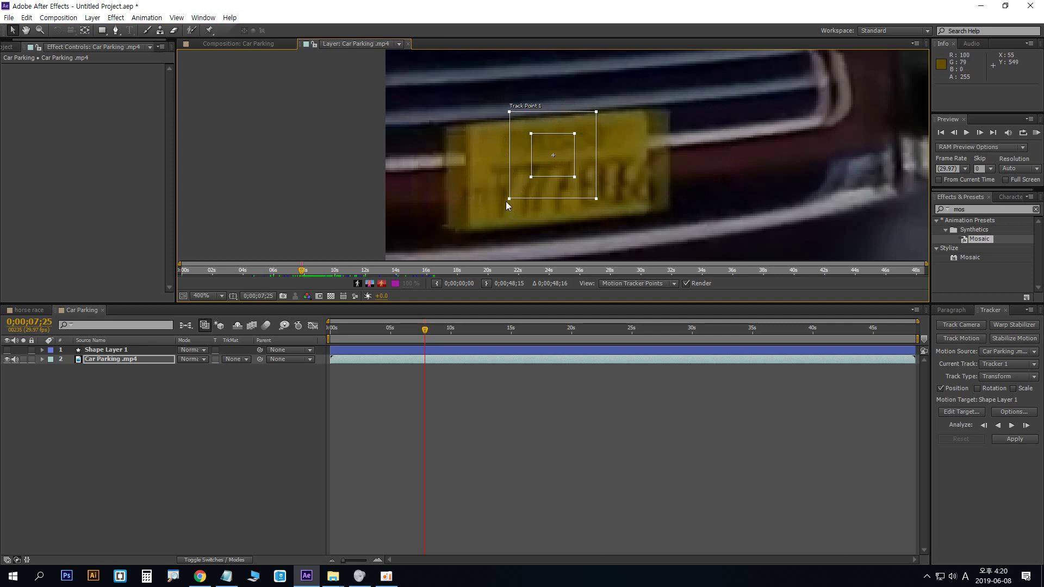
left_click_drag(508, 199, 444, 233)
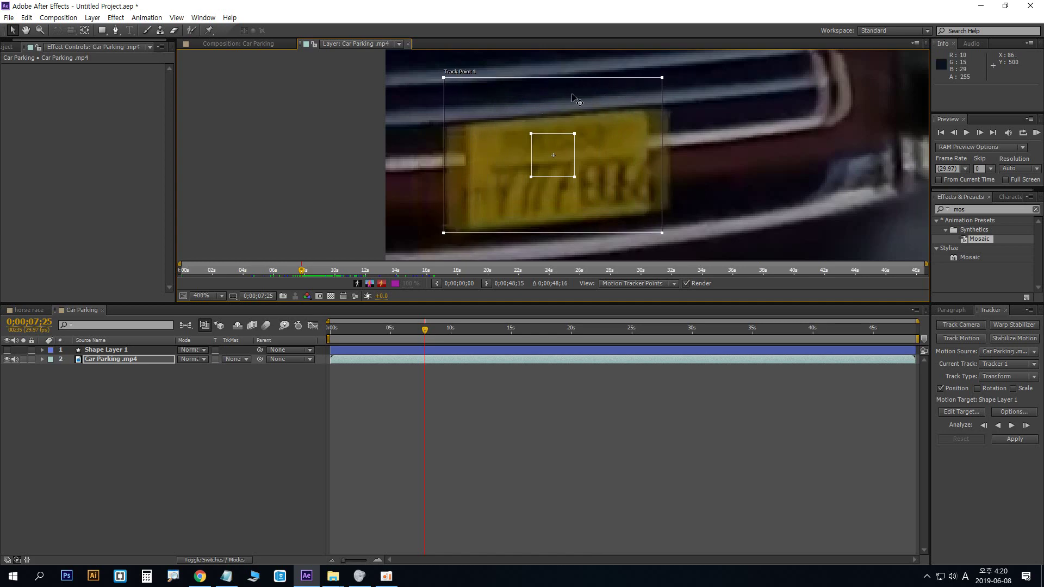
left_click_drag(663, 77, 670, 107)
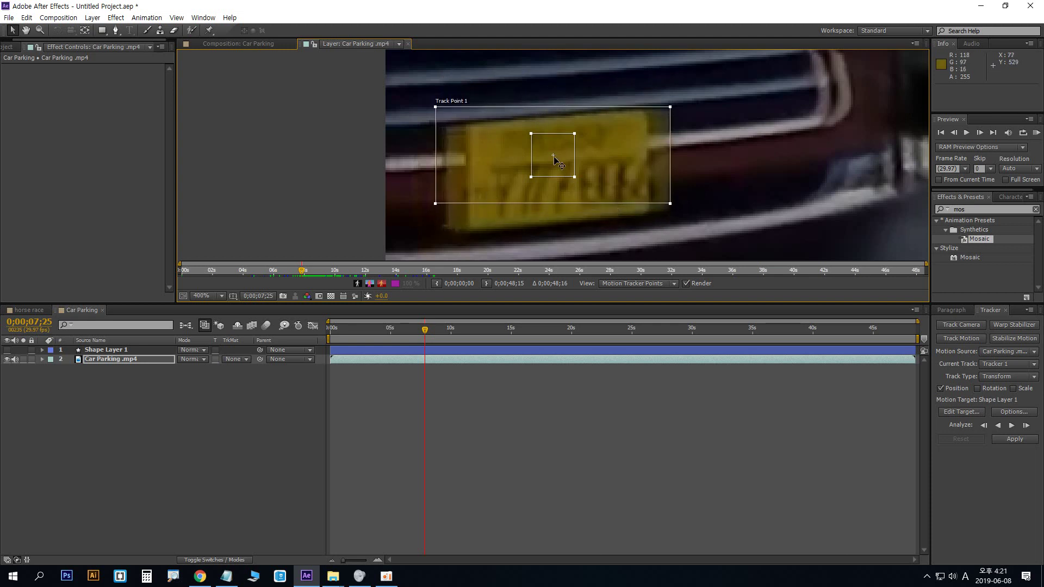
Enlarge Track Point 1's search region to enclose the whole licence plate and its feature region to cover most of the plate
left_click_drag(602, 204, 600, 225)
left_click_drag(670, 129, 668, 111)
left_click_drag(646, 247, 645, 239)
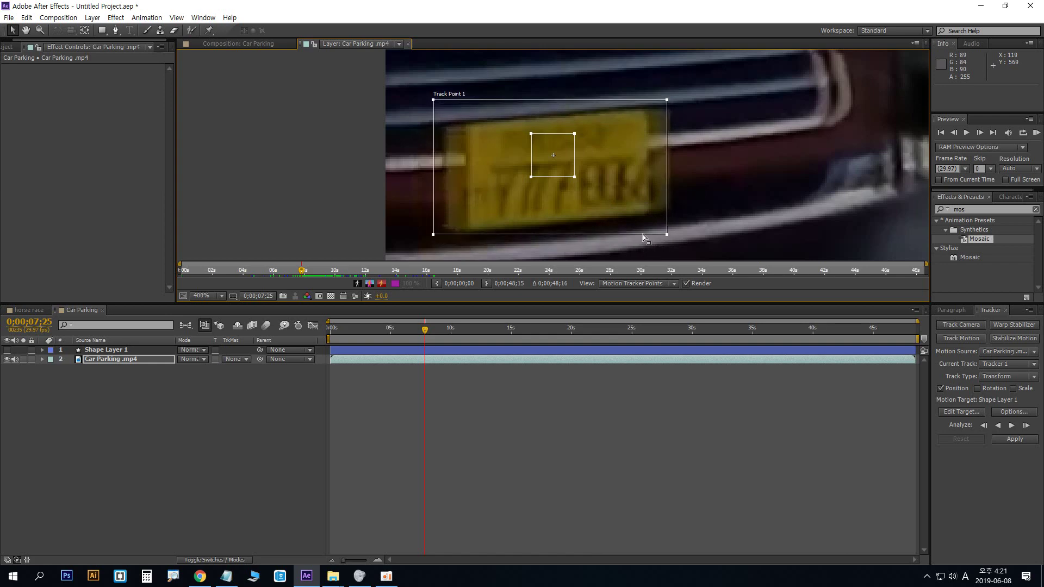
left_click_drag(576, 178, 624, 193)
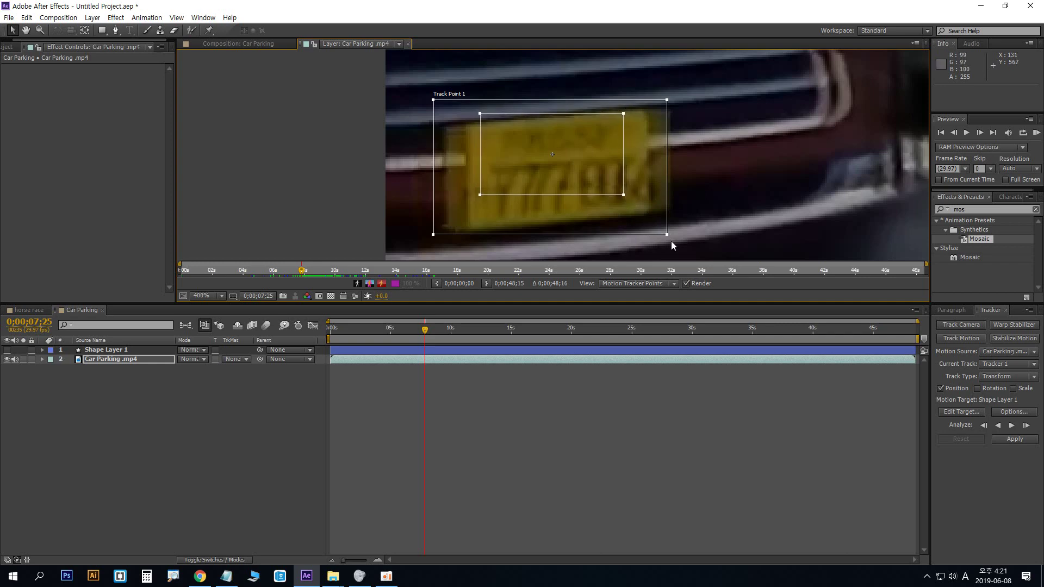
left_click_drag(667, 236, 668, 236)
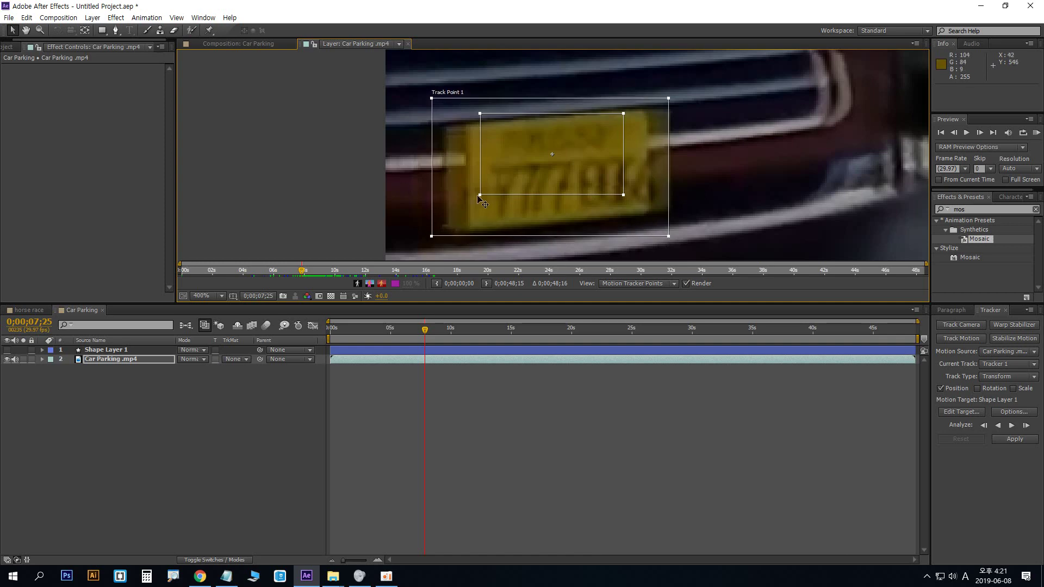
left_click_drag(481, 195, 478, 196)
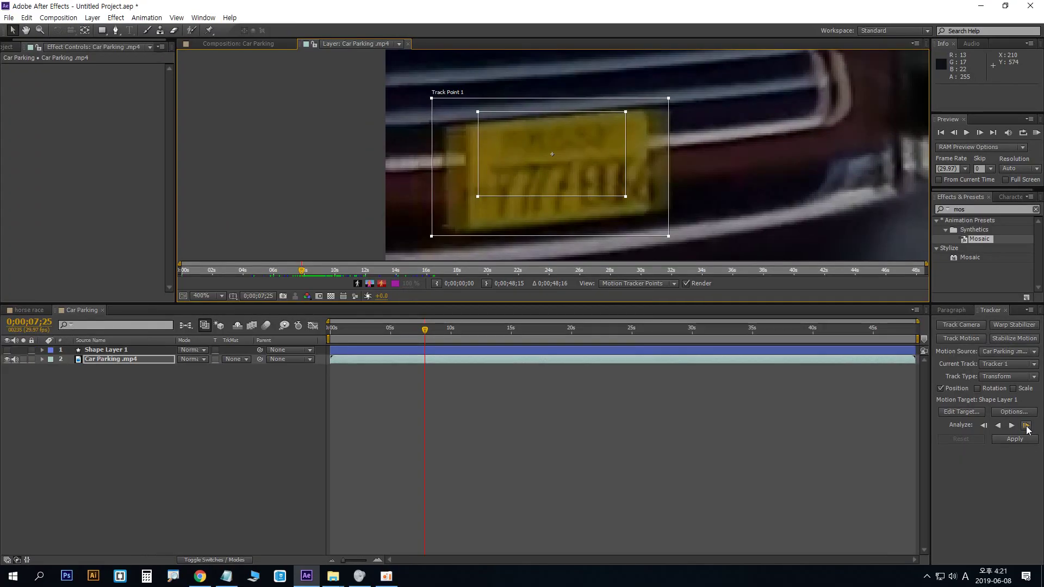
Analyze the plate's motion forward one frame at a time up to 0;00;08;01
left_click(1026, 425)
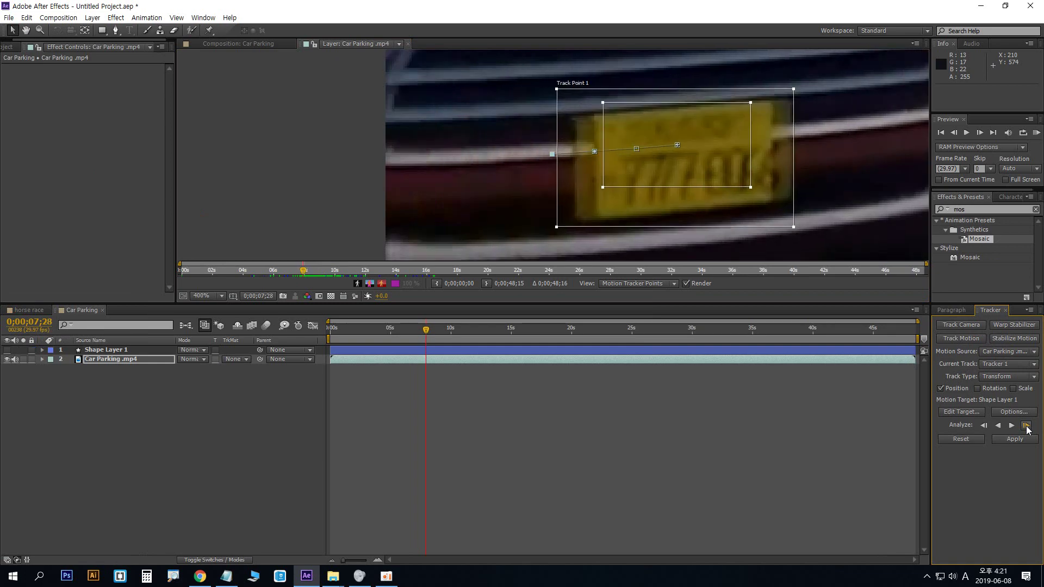
left_click(1026, 426)
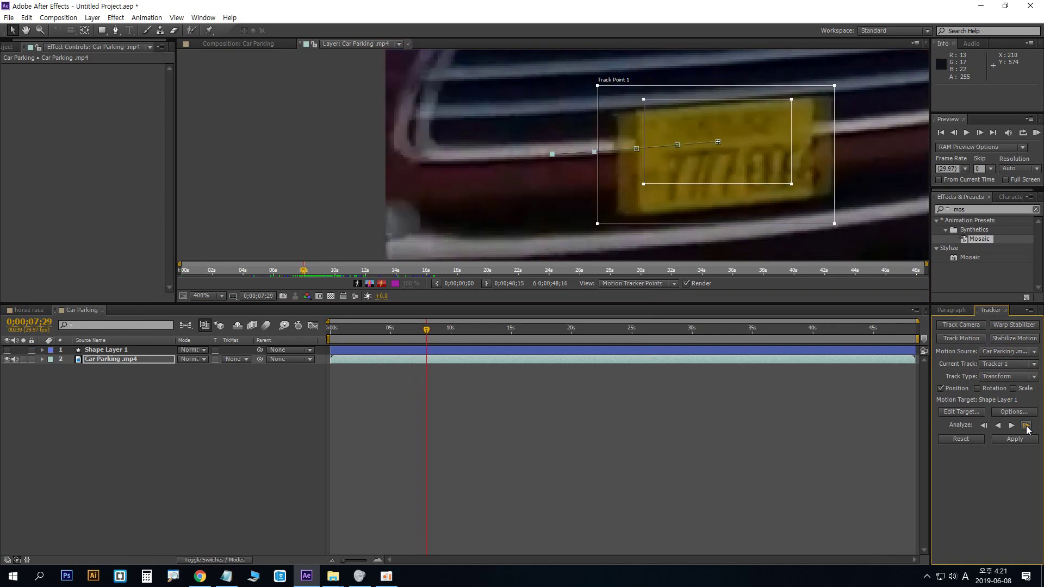
left_click(1026, 426)
left_click(1026, 425)
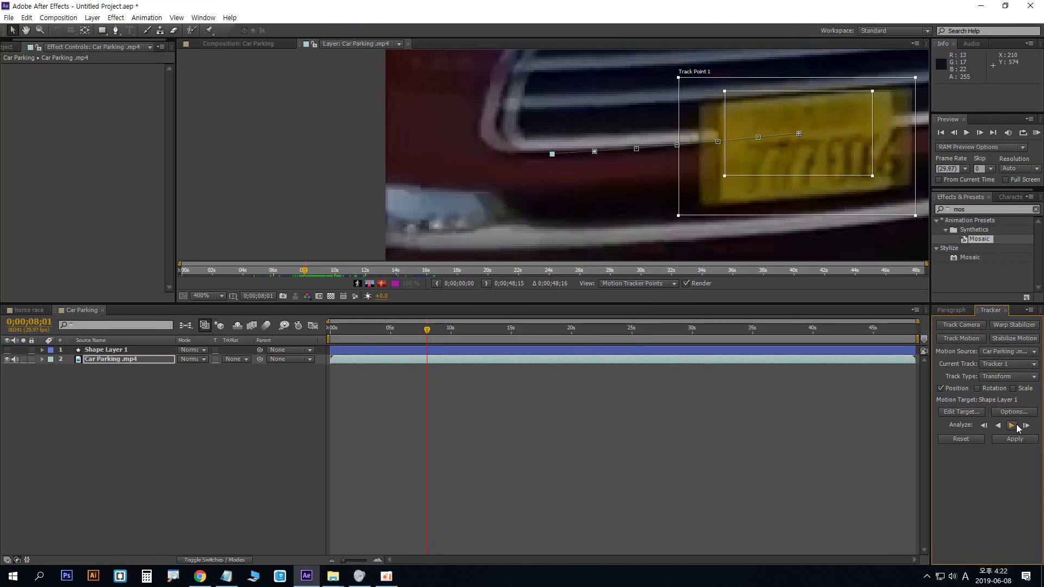
Analyze the plate's motion forward continuously and stop the analysis at 0;00;09;02
left_click(1016, 427)
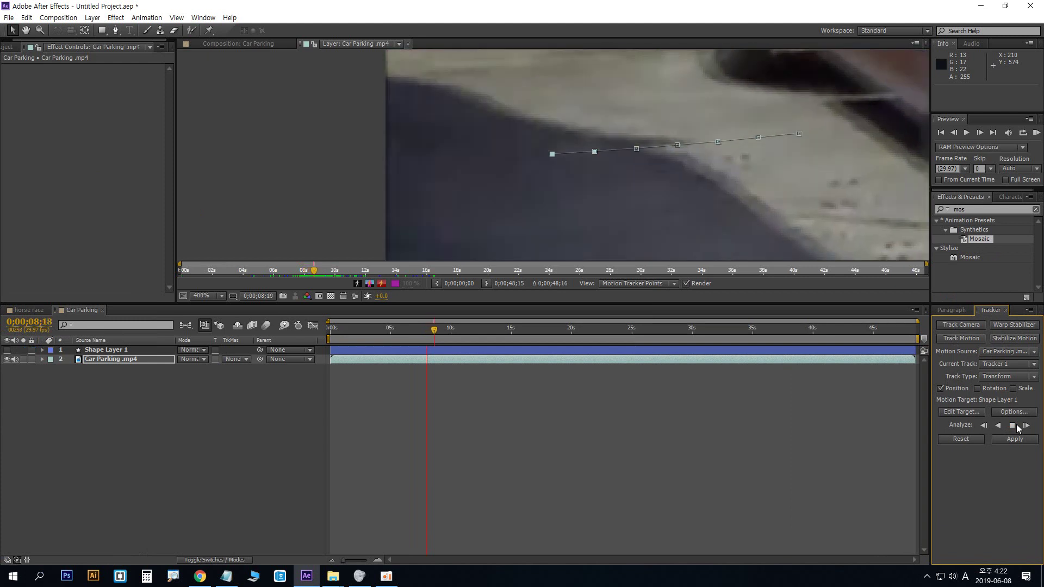
left_click(1012, 425)
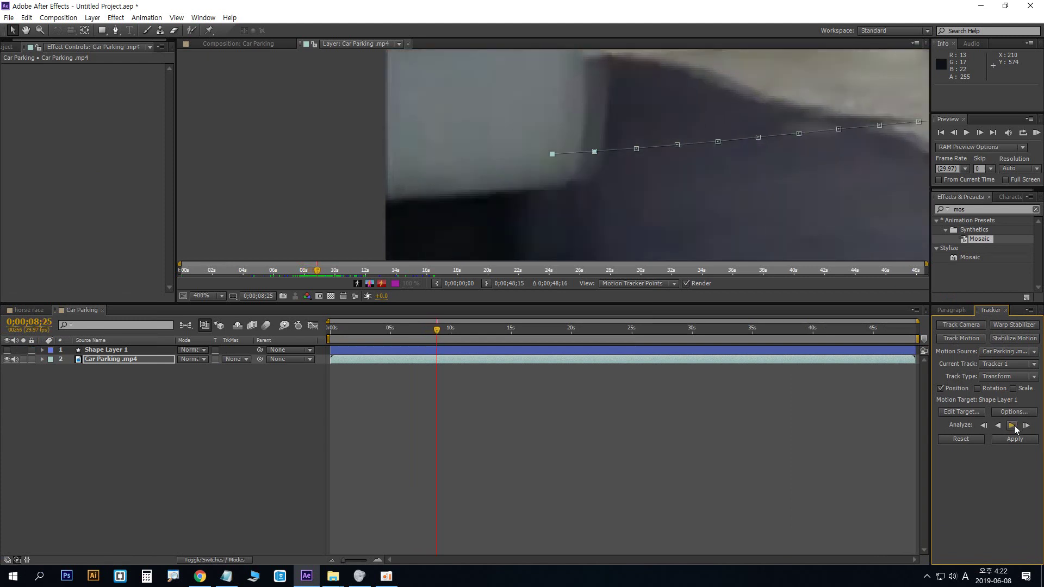
left_click(1013, 425)
left_click(1014, 425)
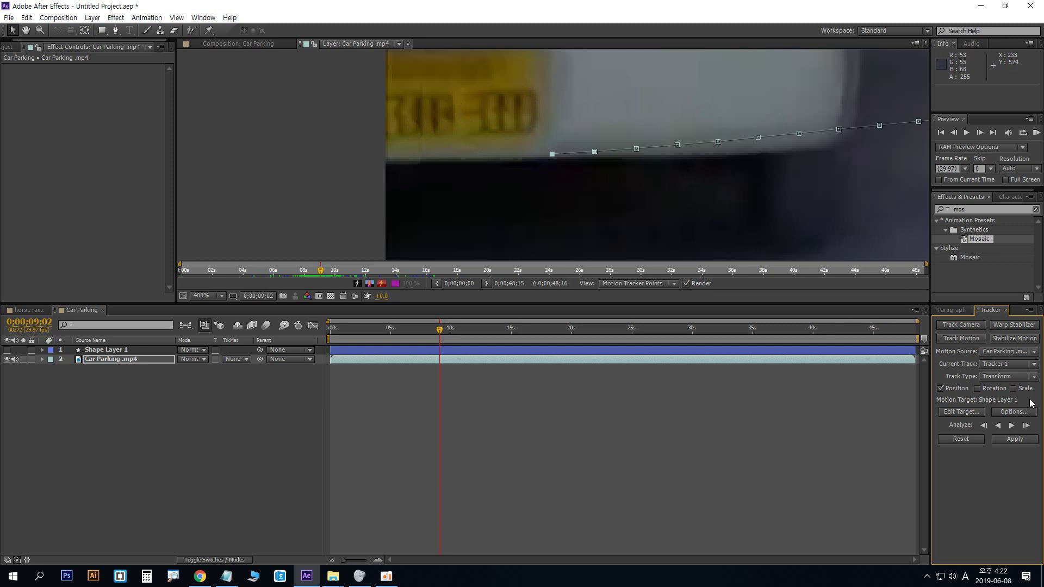
Confirm Shape Layer 1 as the motion target and apply the tracking data to it in X and Y
scroll(844, 244, "down", 4)
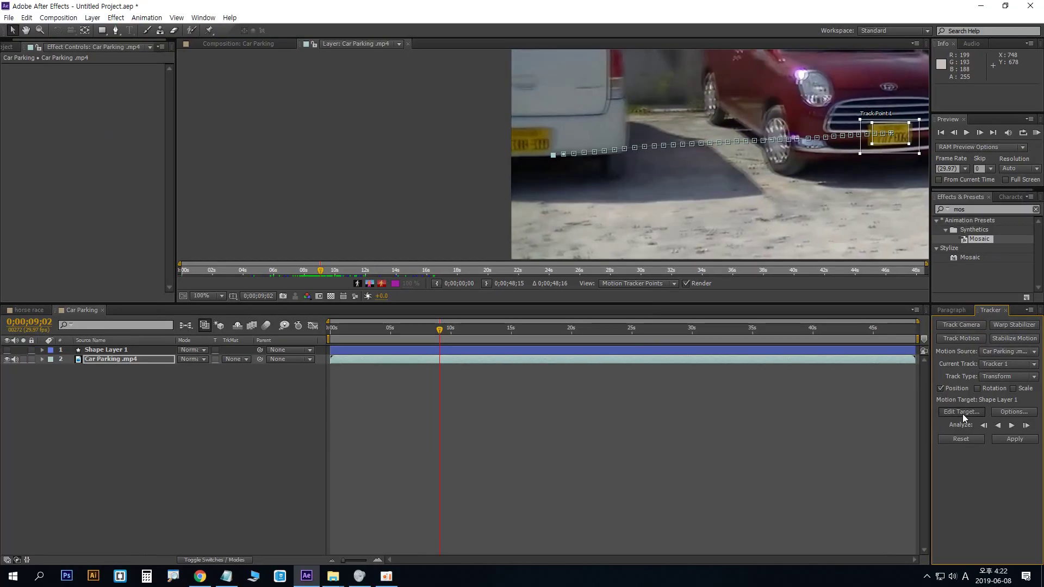
left_click(963, 413)
left_click_drag(533, 237, 511, 180)
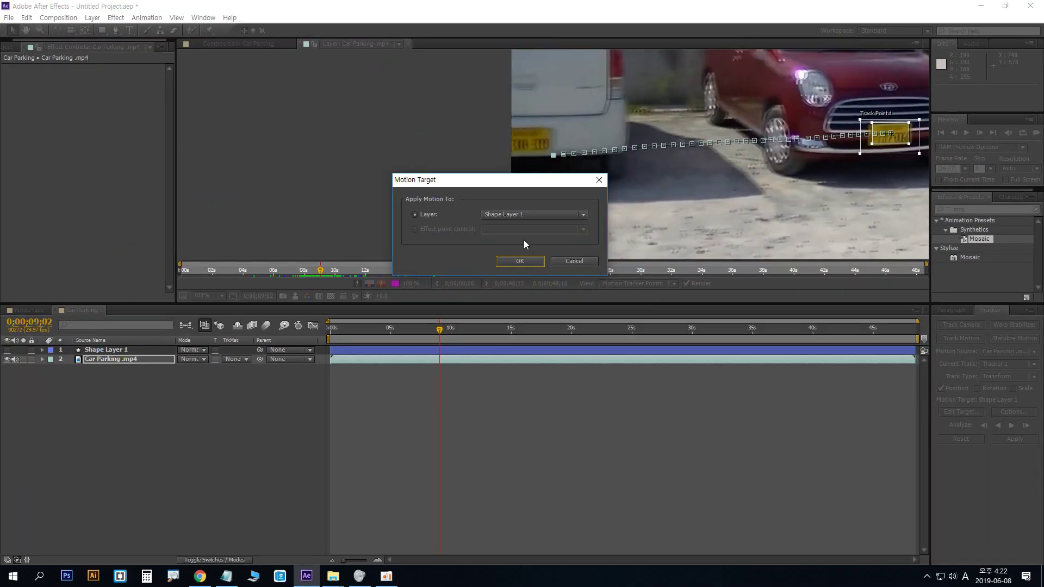
left_click(520, 262)
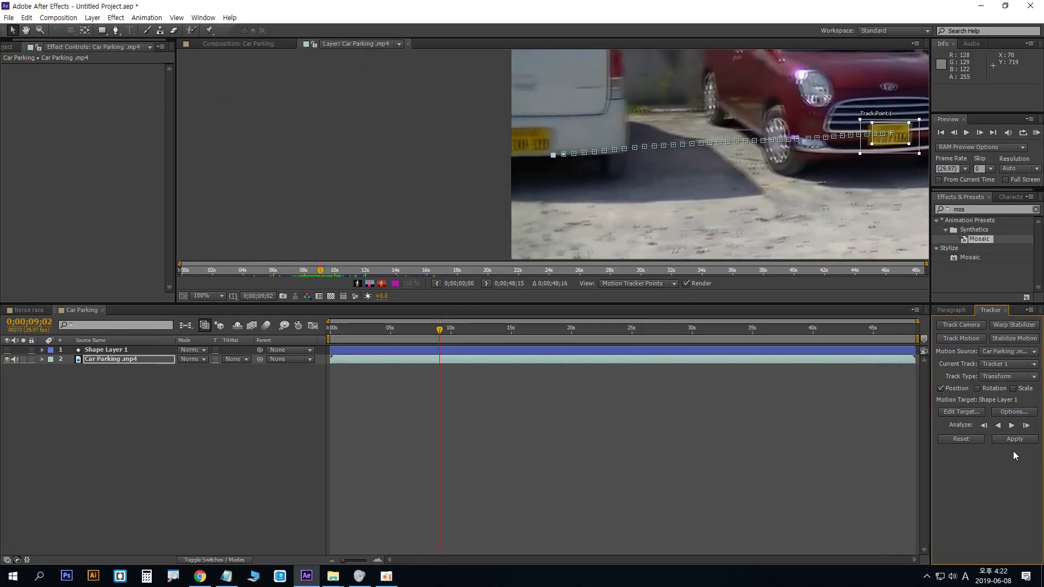
left_click(1014, 441)
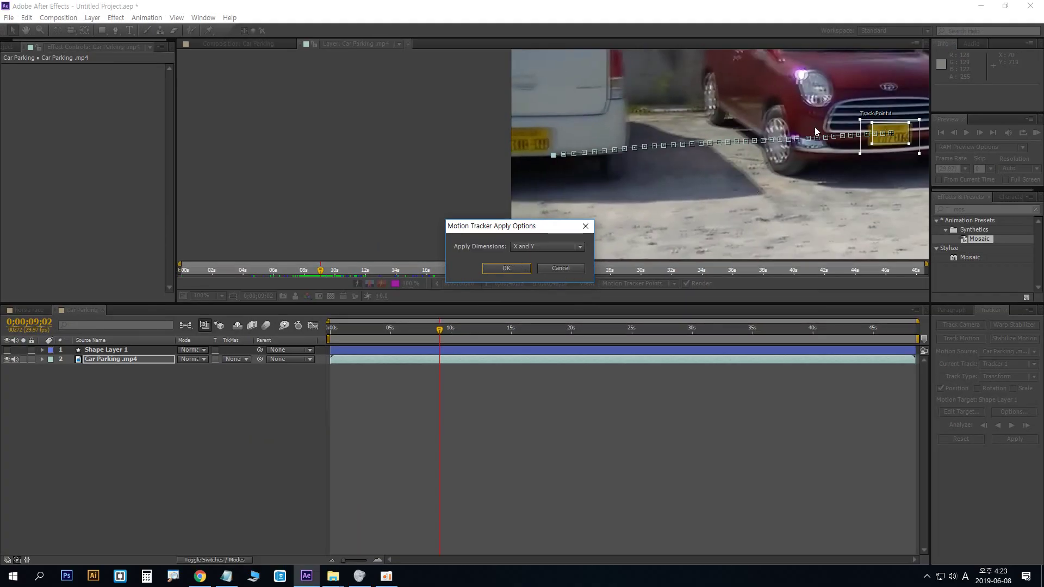
left_click(510, 270)
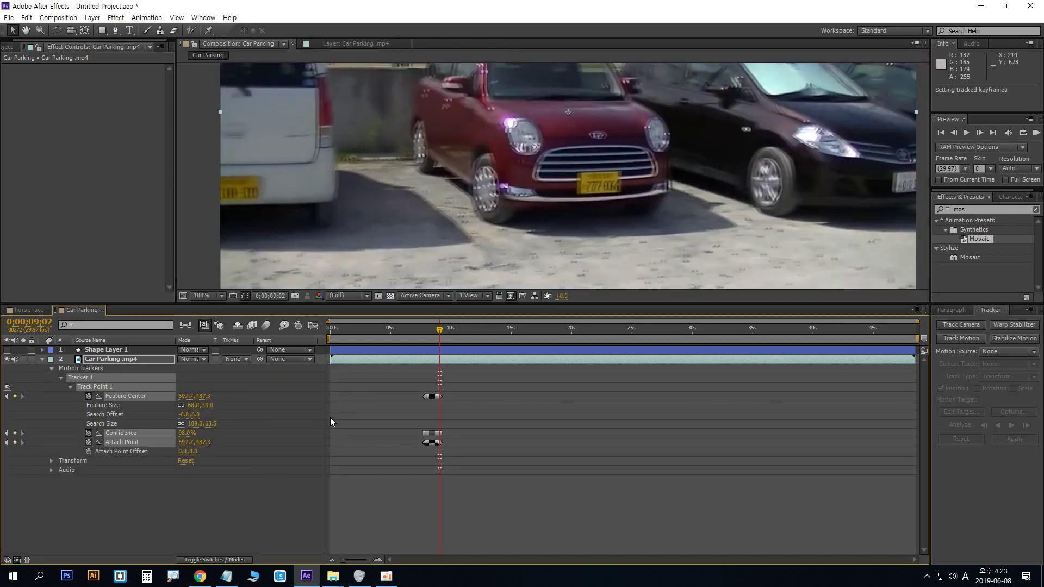
Reveal Shape Layer 1's Position keyframes in the timeline and lock the Car Parking footage layer
left_click(43, 359)
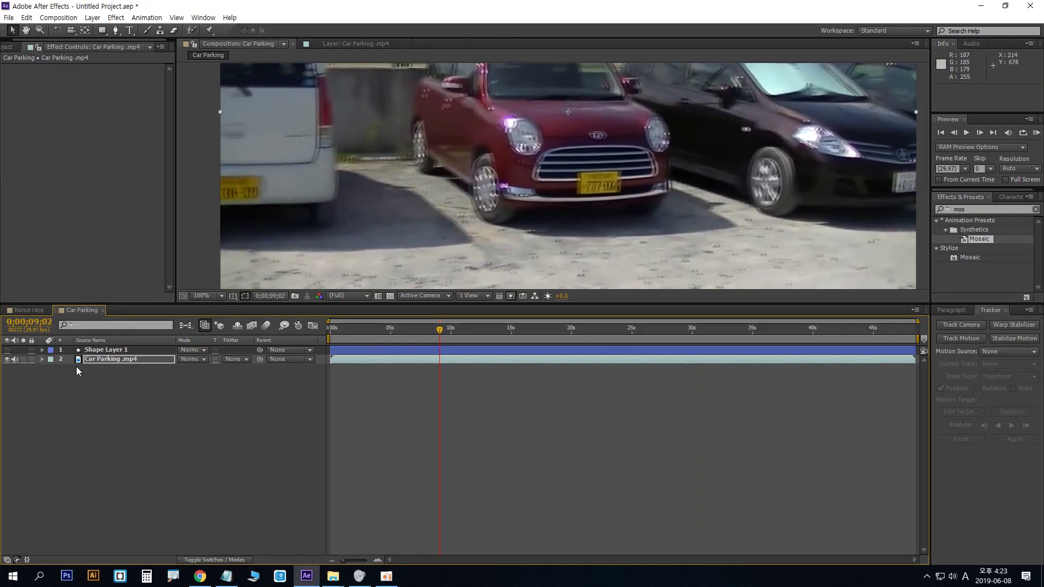
left_click(242, 281)
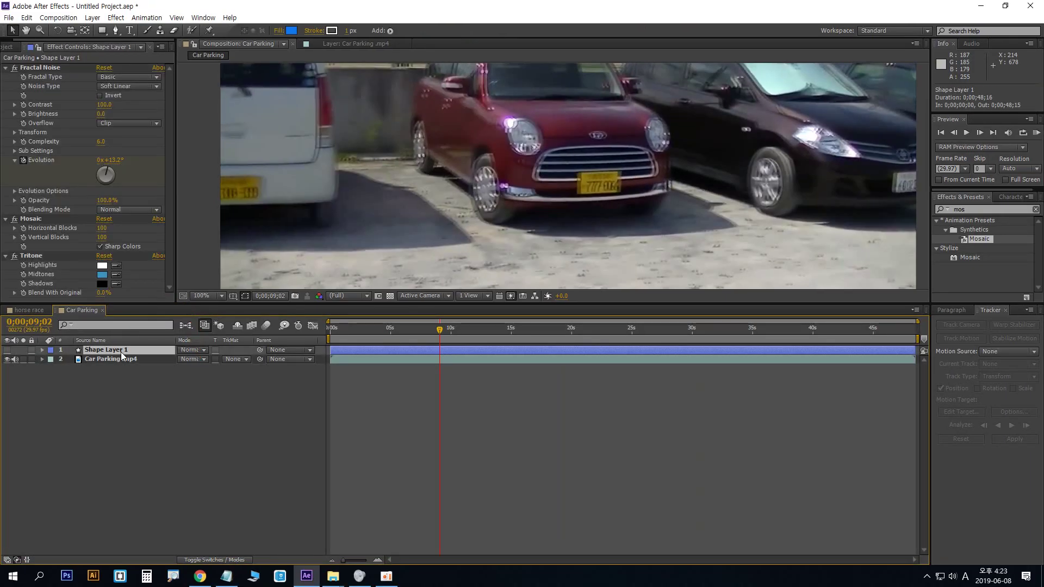
key("p")
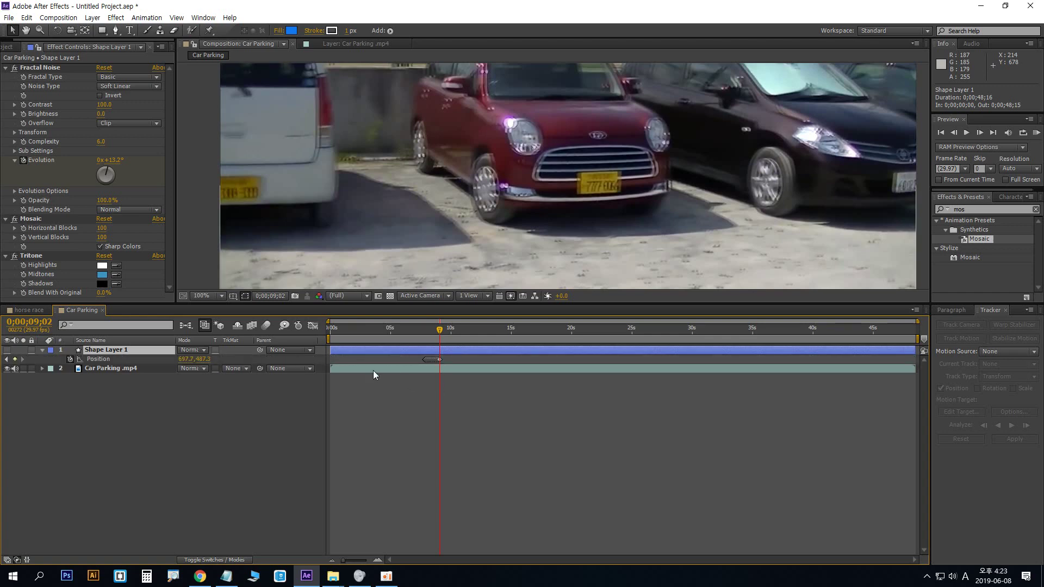
key("equal")
key("equal")
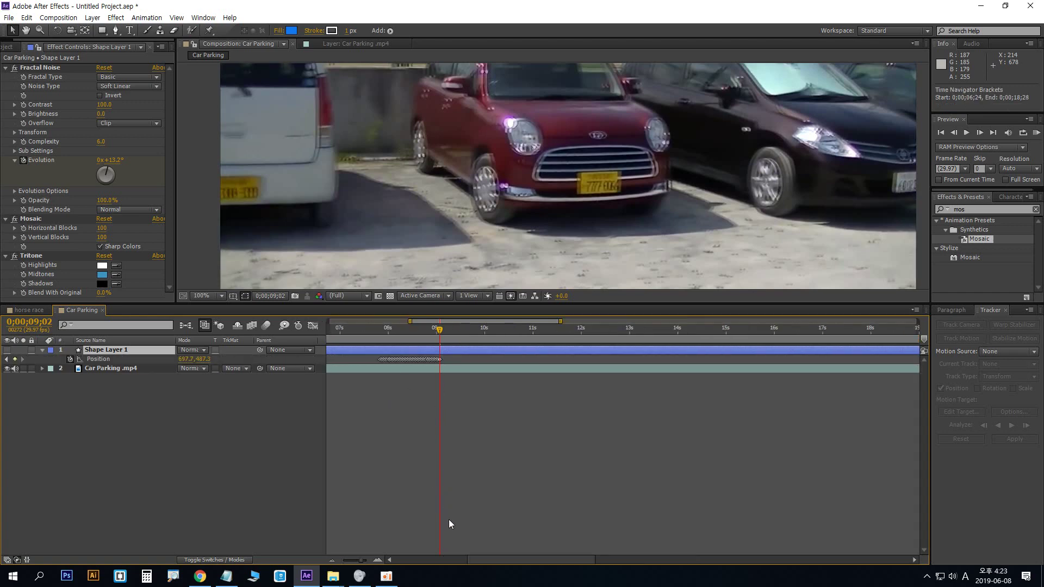
left_click_drag(518, 557, 500, 554)
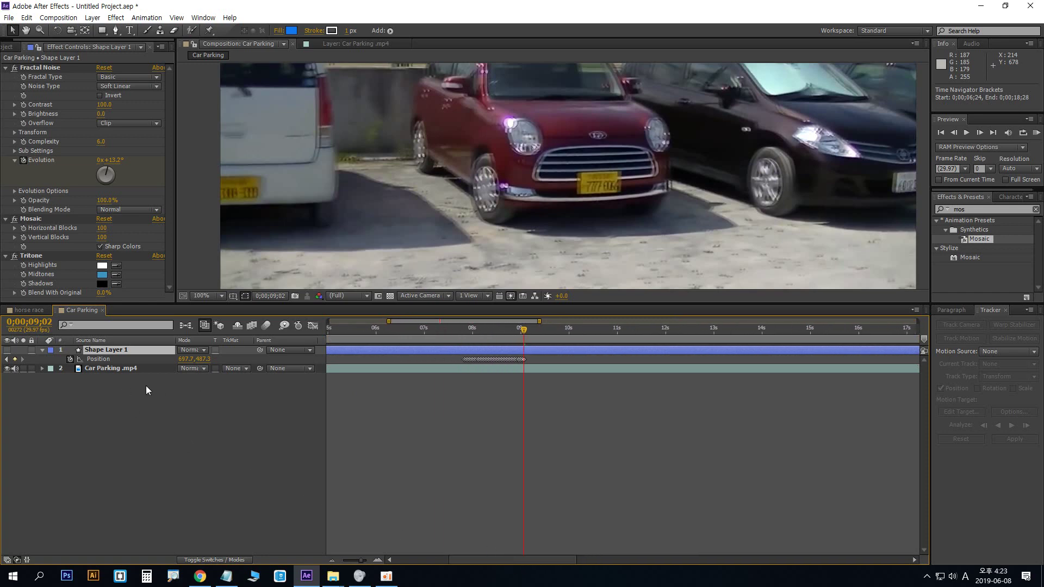
left_click(31, 370)
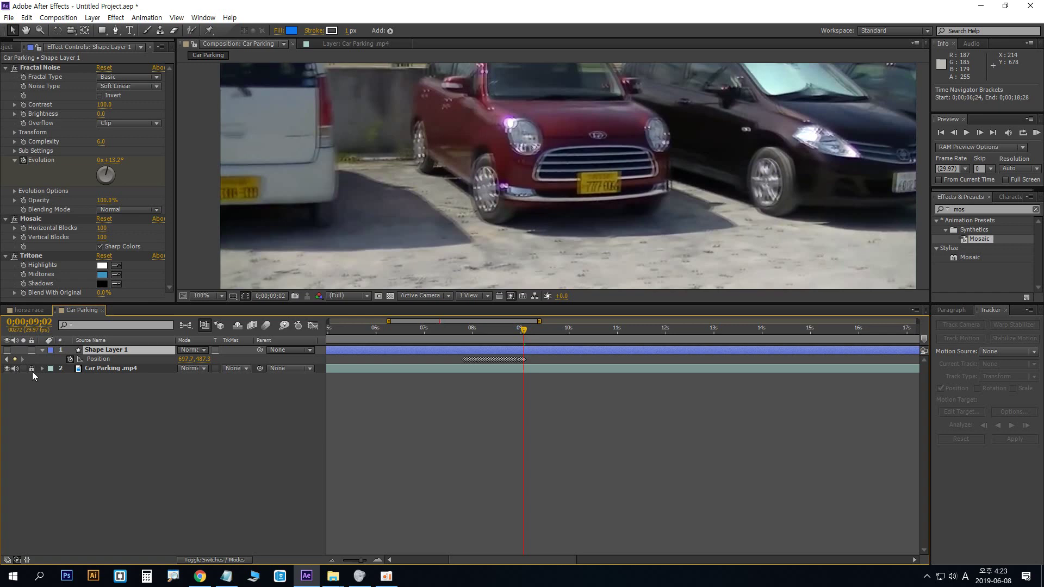
left_click(155, 373)
Select all of Shape Layer 1's Position keyframes and nudge them together 40 px to the right
left_click_drag(636, 416, 387, 350)
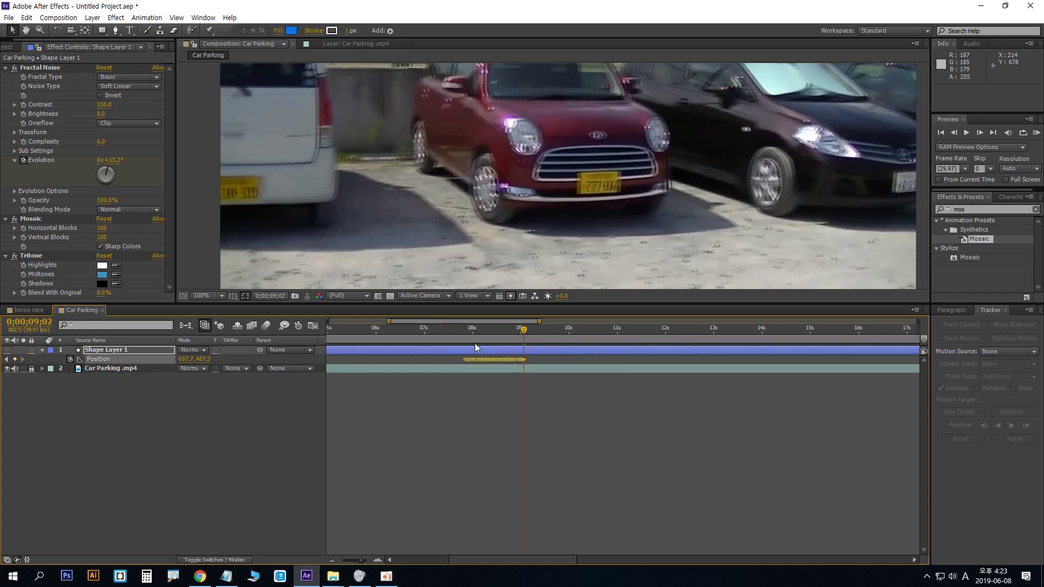
key("comma")
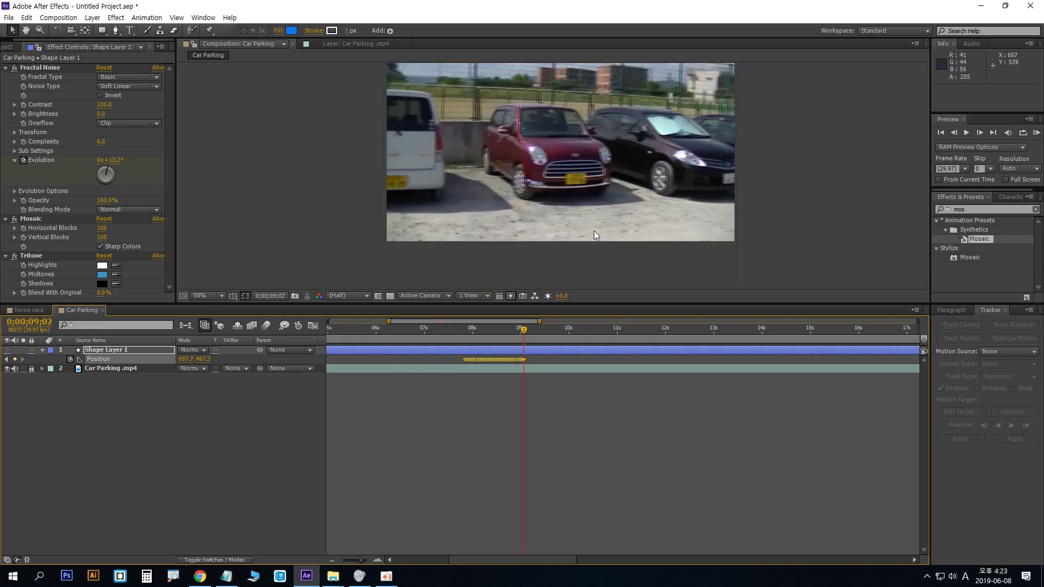
key("shift+Right")
key("shift+Right")
key("shift+Right")
key("shift+Right")
key("shift+Right")
key("shift+Right")
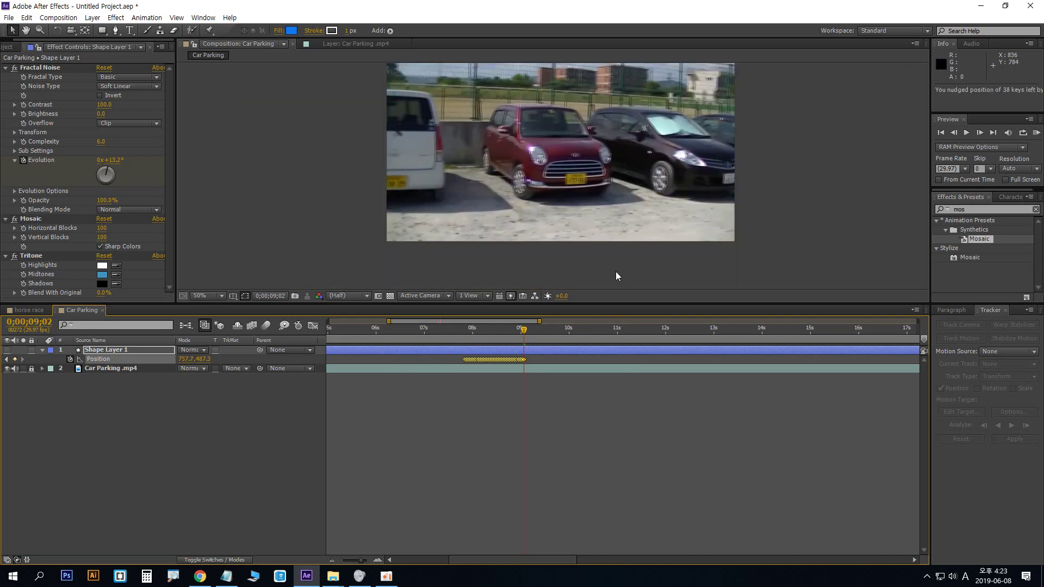
Show Shape Layer 1 at 0;00;07;27 and nudge all its Position keyframes about 140 px up toward the plate's height
left_click_drag(526, 338, 471, 337)
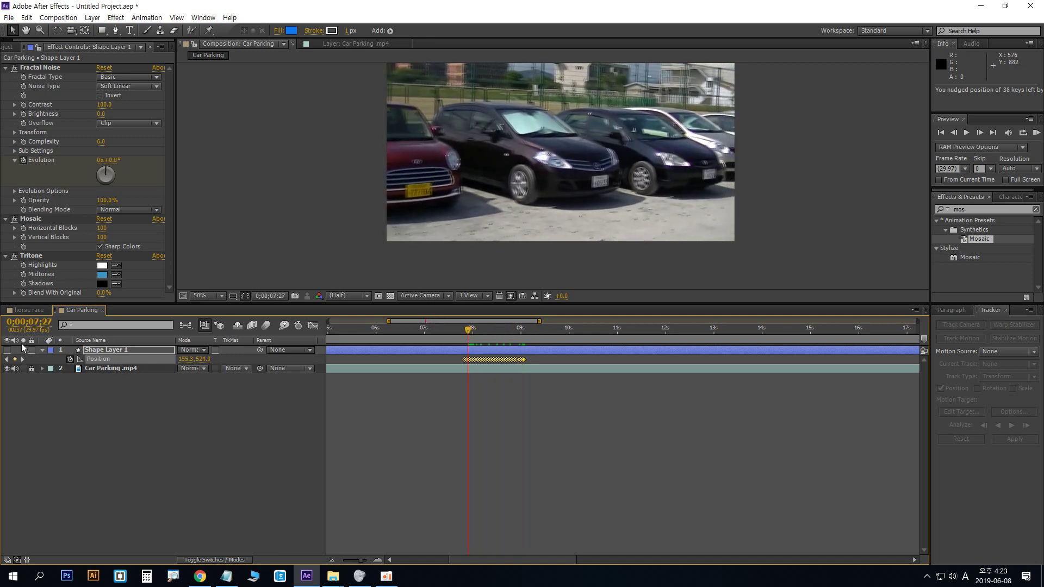
left_click(7, 350)
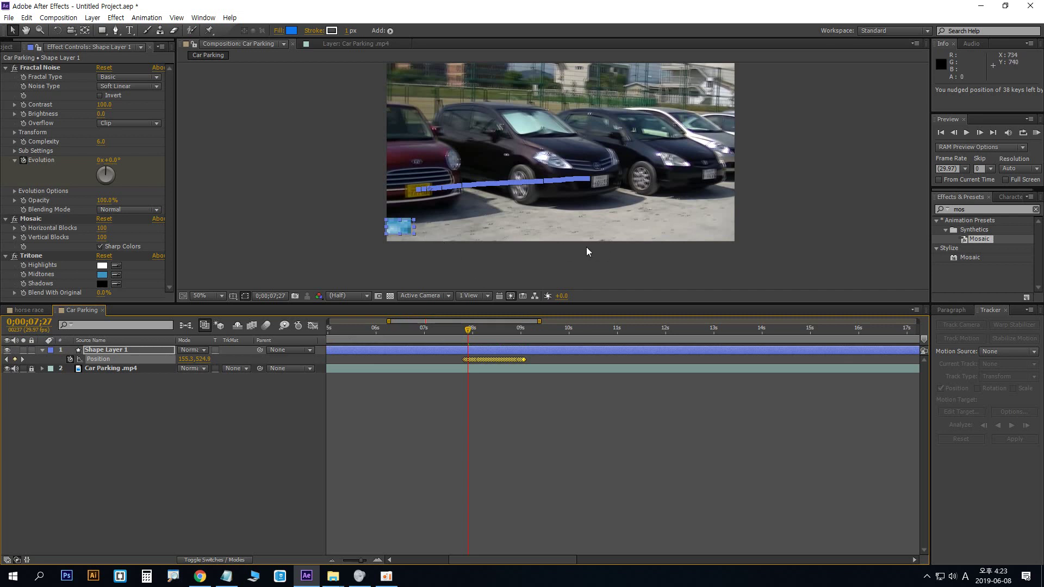
key("shift+Up")
key("shift+Up")
key("shift+Up")
key("shift+Up")
key("shift+Up")
key("shift+Up")
key("shift+Up")
key("shift+Up")
key("shift+Up")
key("shift+Up")
key("shift+Up")
key("shift+Up")
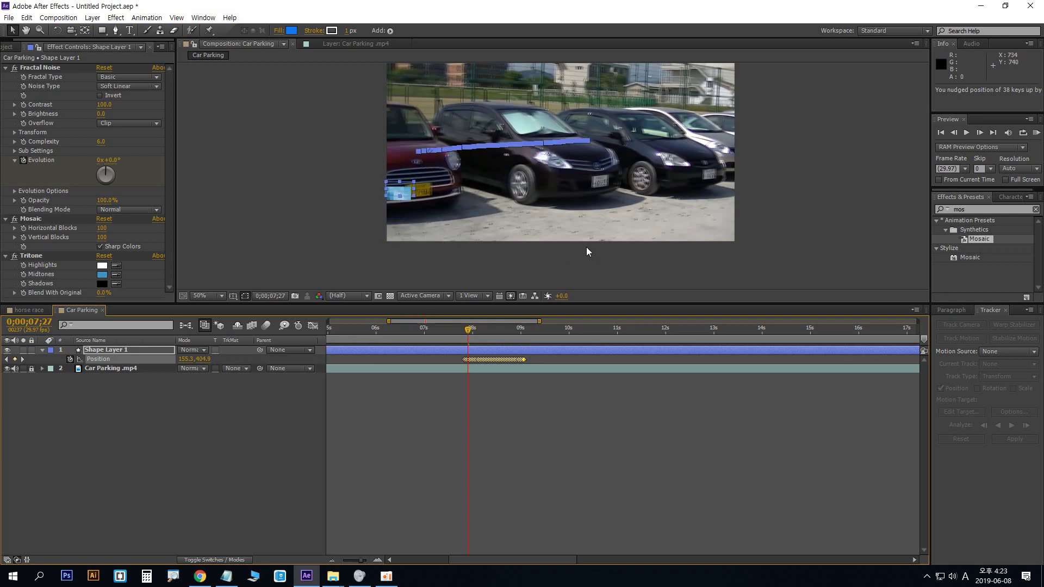
key("shift+Up")
key("shift+Up")
Go to 0;00;07;24 and nudge the mosaic rectangle onto the red car's plate, at Position 186.5, 407.5
left_click_drag(468, 329, 463, 339)
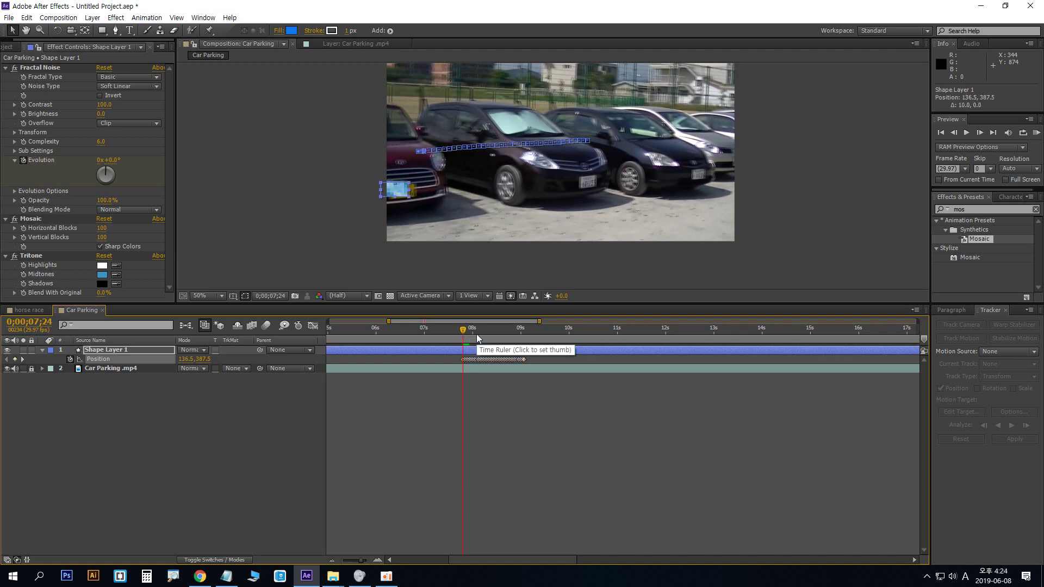
key("shift+Right")
key("shift+Right")
key("shift+Right")
key("shift+Right")
key("shift+Right")
key("shift+Right")
key("shift+Right")
key("shift+Right")
key("shift+Down")
key("shift+Down")
key("Left")
key("Left")
key("Left")
key("Left")
key("Left")
key("Left")
key("Left")
key("Left")
key("Left")
key("Left")
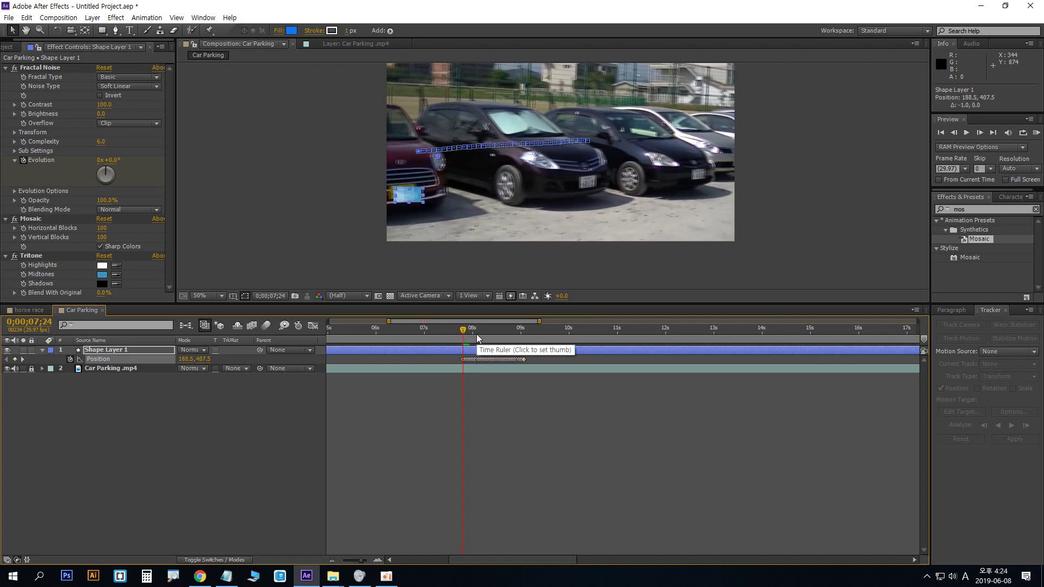
key("Tab")
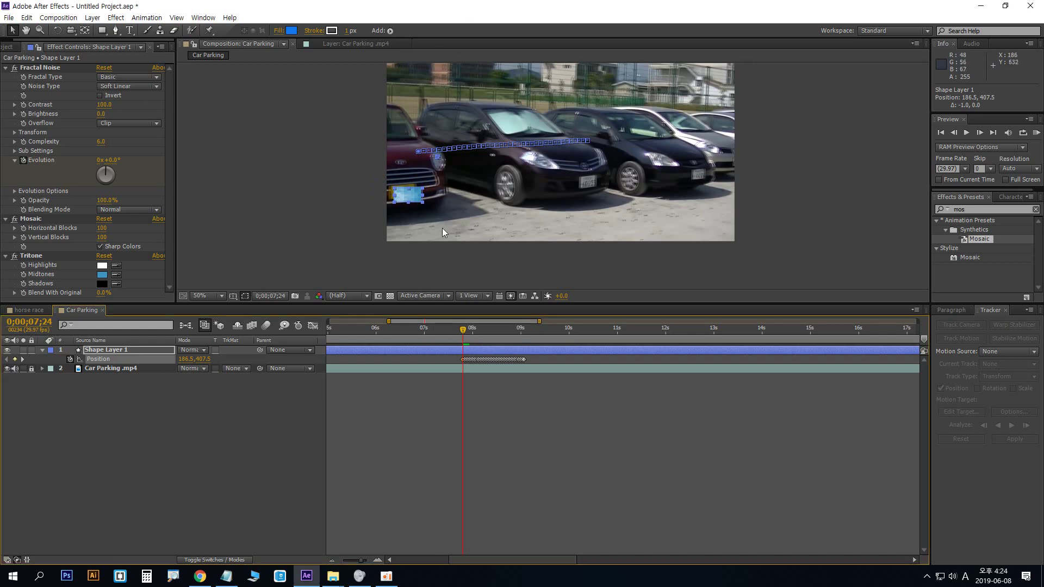
Select all of Shape Layer 1's Position keyframes and shift them 22 px left and 12 px up, checking the fit at 0;00;07;27
left_click_drag(573, 415, 381, 348)
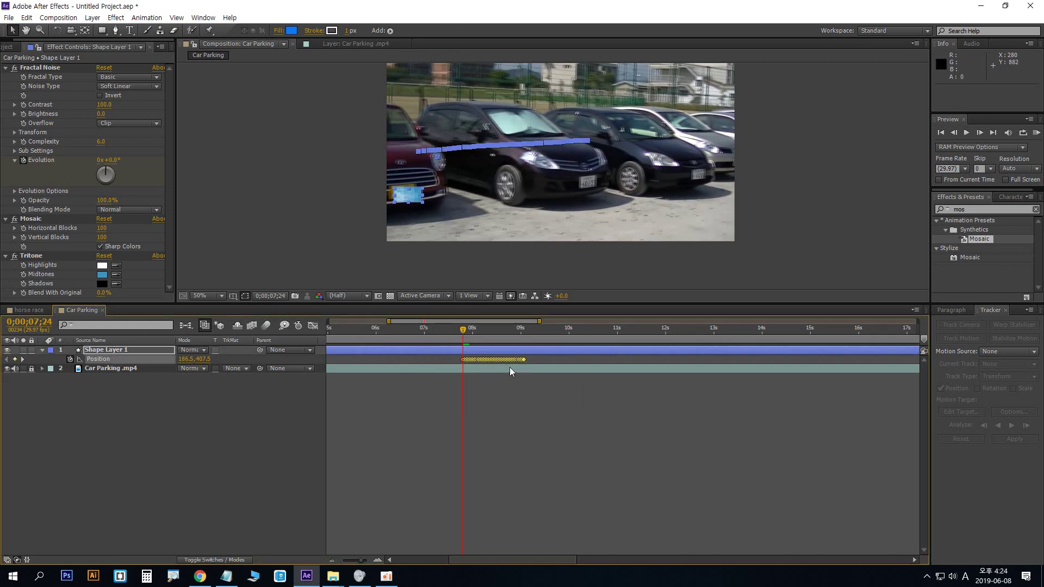
key("shift+Left")
key("shift+Left")
key("Up")
key("Up")
key("Up")
key("Up")
key("Up")
key("Up")
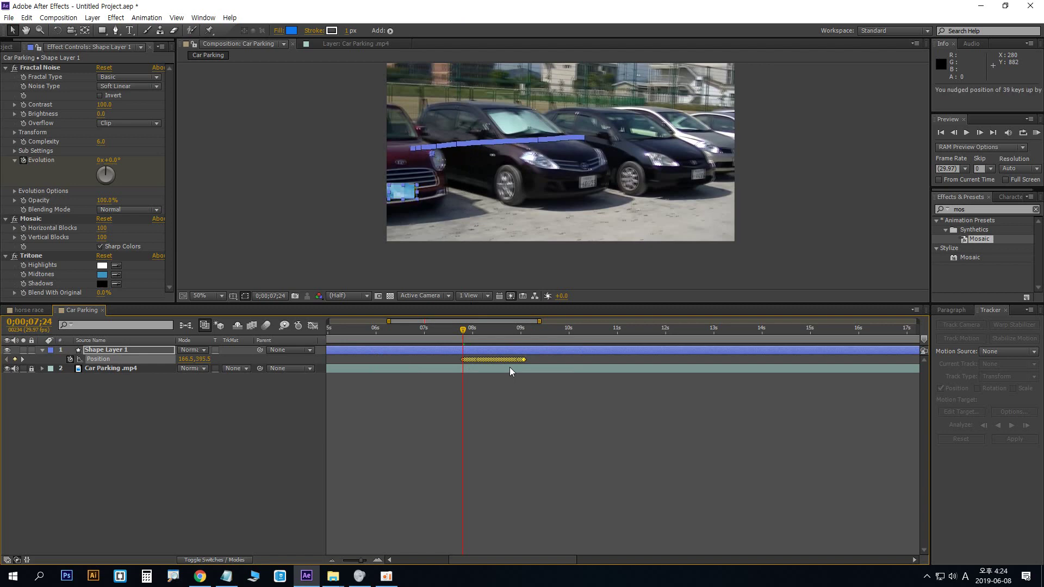
key("Left")
key("Left")
key("Left")
key("Left")
key("Left")
key("Left")
key("Left")
key("Left")
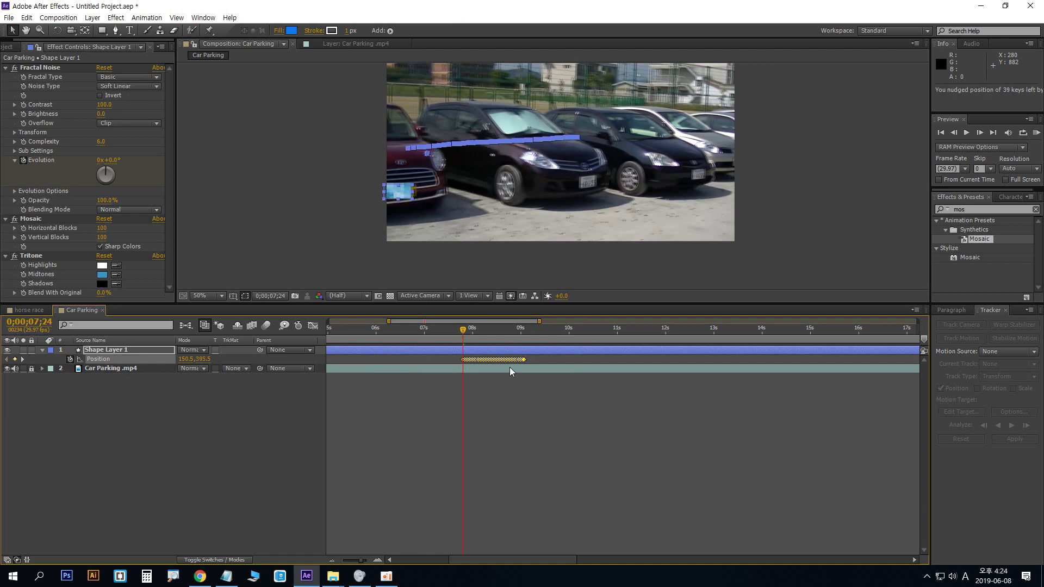
key("Right")
key("Right")
key("Right")
key("Right")
key("Right")
key("Right")
key("Right")
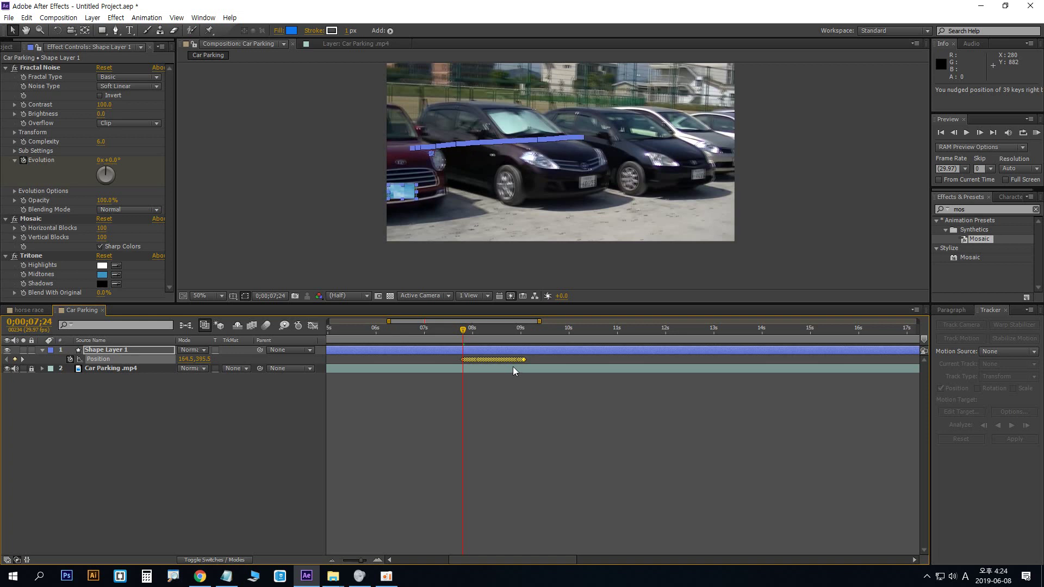
left_click_drag(465, 329, 469, 331)
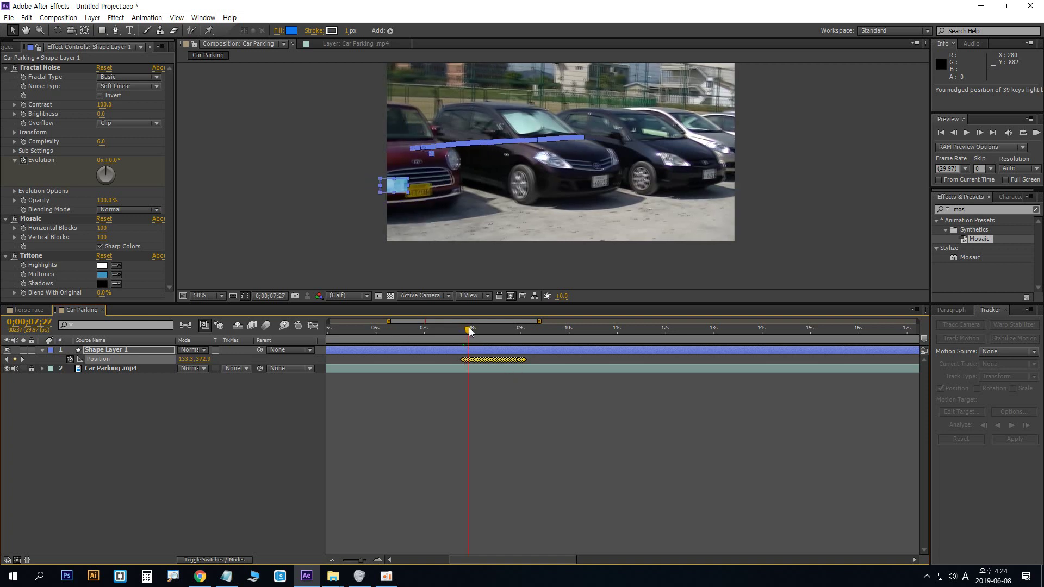
Select all of Shape Layer 1's Position keyframes and nudge them about 96 px right and 20 px down onto the red car's plate
left_click(495, 387)
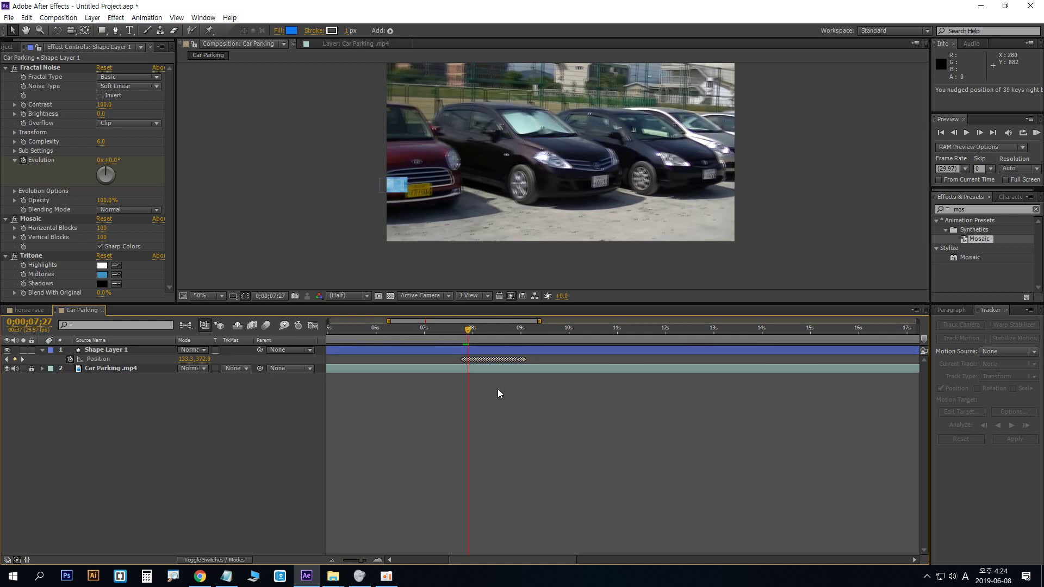
left_click_drag(587, 433, 383, 344)
key("Tab")
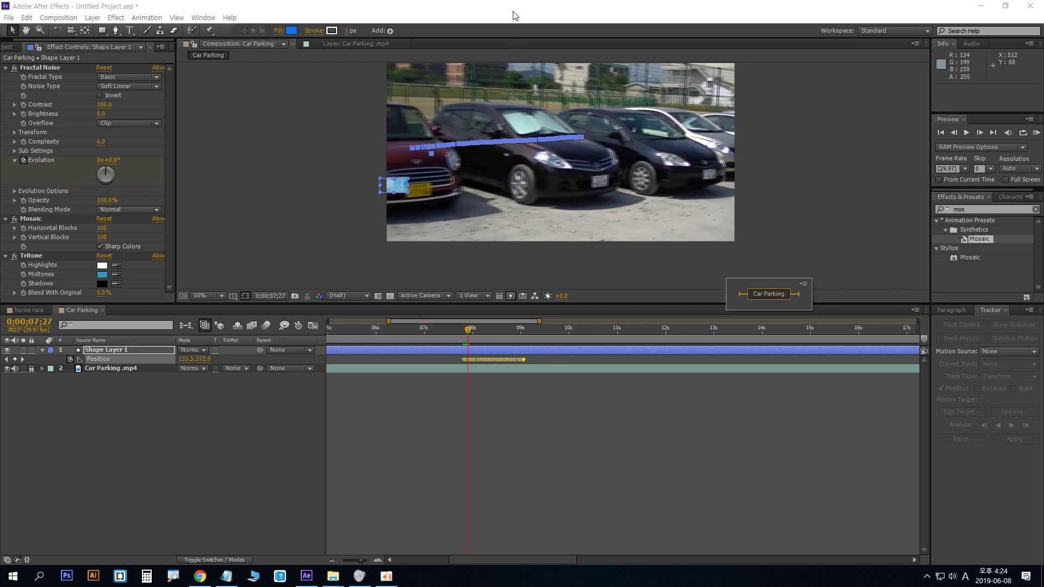
key("shift+Right")
key("shift+Right")
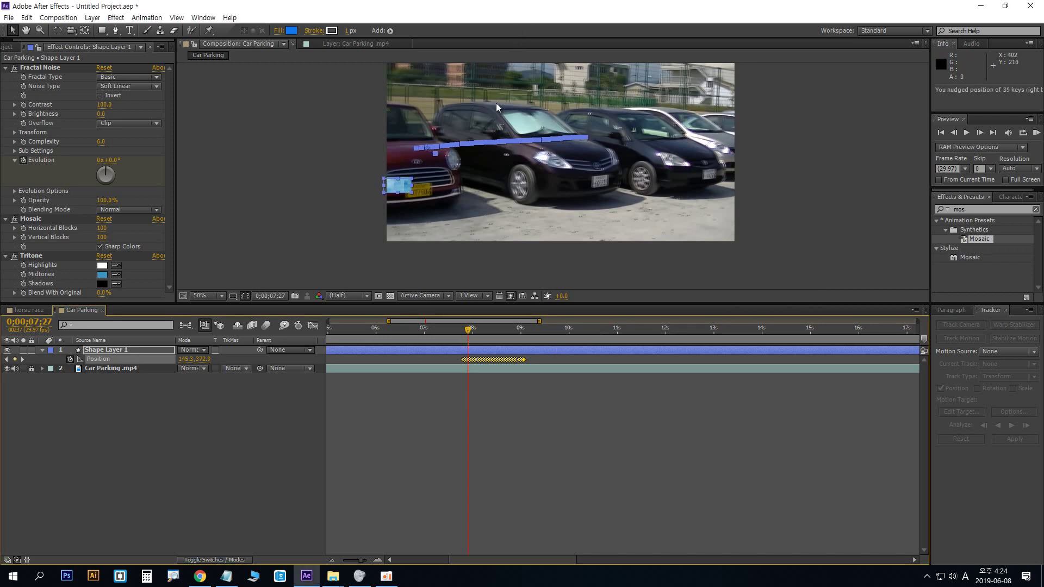
key("shift+Down")
key("shift+Down")
key("shift+Right")
key("shift+Right")
key("shift+Right")
key("shift+Right")
key("shift+Right")
key("shift+Right")
key("shift+Right")
key("shift+Right")
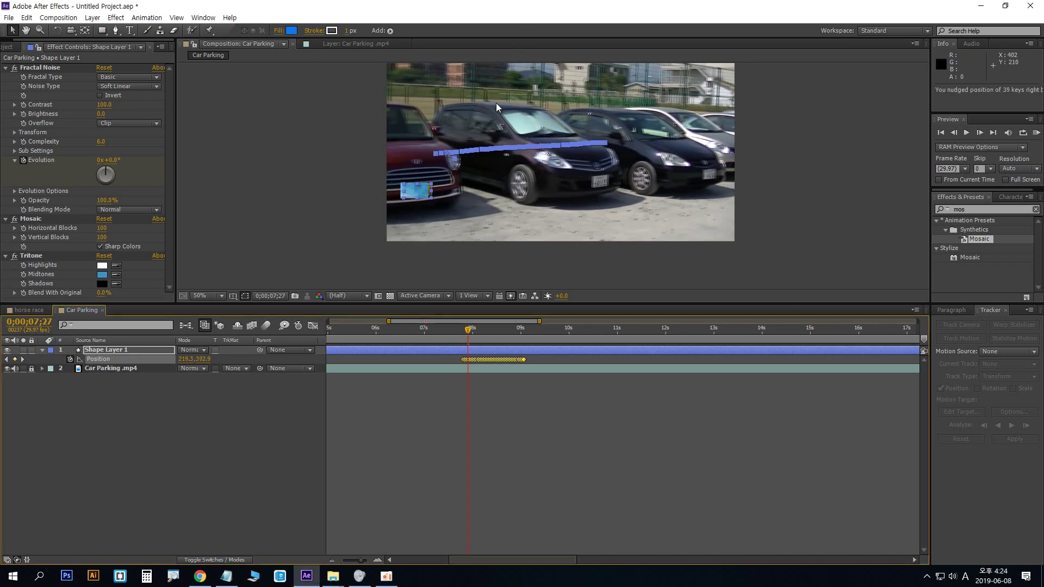
key("Left")
key("Left")
key("Left")
key("Left")
key("Left")
key("Left")
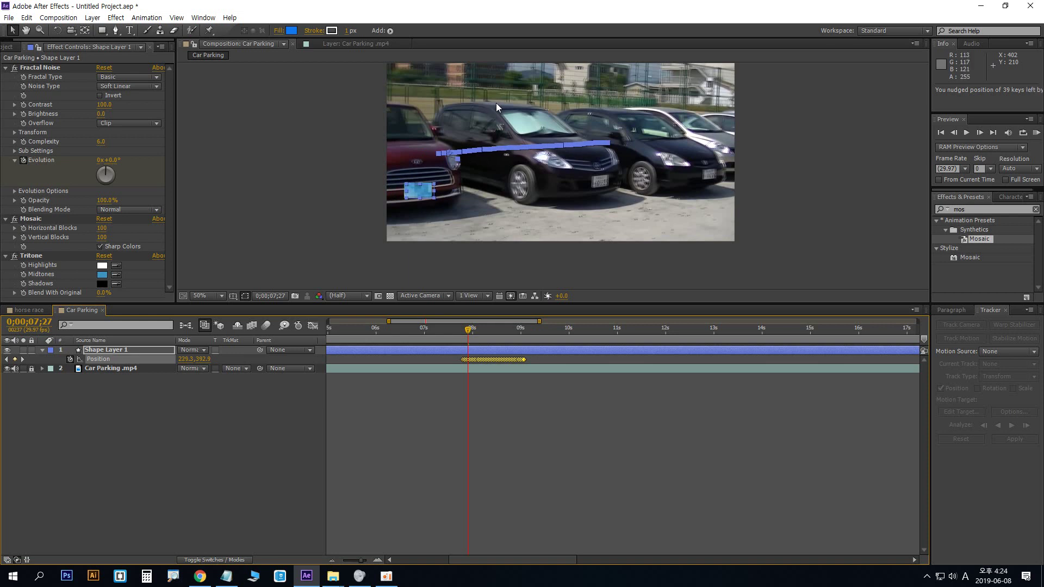
Check the mosaic's fit at 0;00;07;21, then trim Shape Layer 1's start to 0;00;07;26
mouse_move(468, 329)
left_mouse_down()
mouse_move(457, 329)
mouse_move(517, 331)
mouse_move(459, 330)
left_mouse_up()
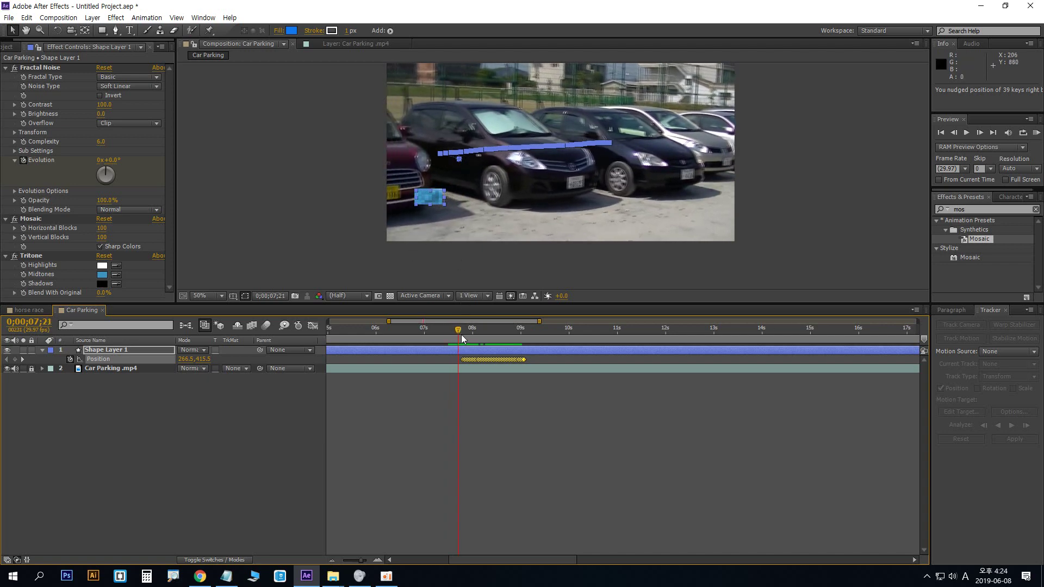
left_click_drag(463, 331, 467, 335)
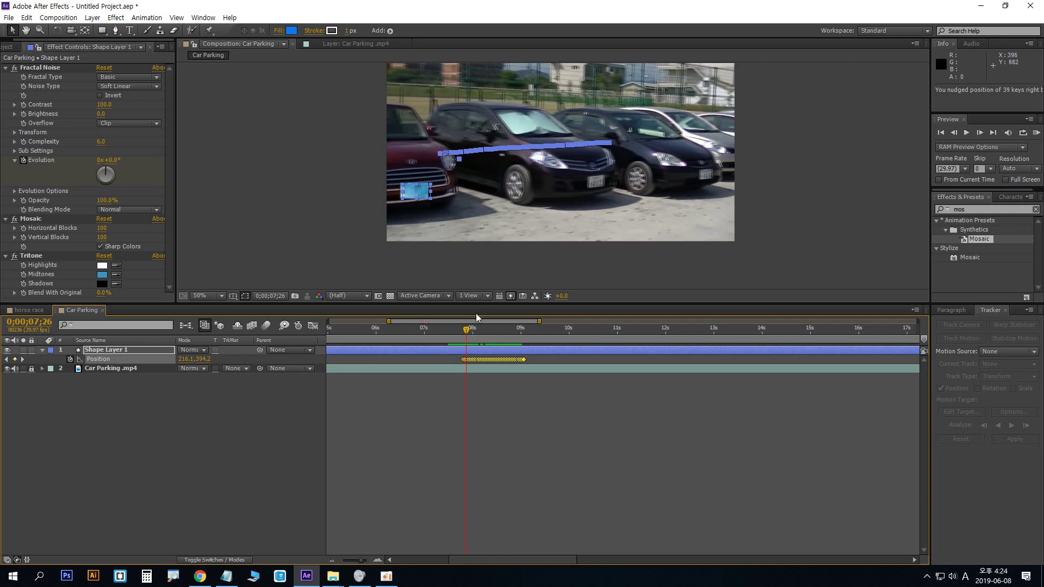
left_click_drag(466, 330, 465, 331)
left_click(473, 352)
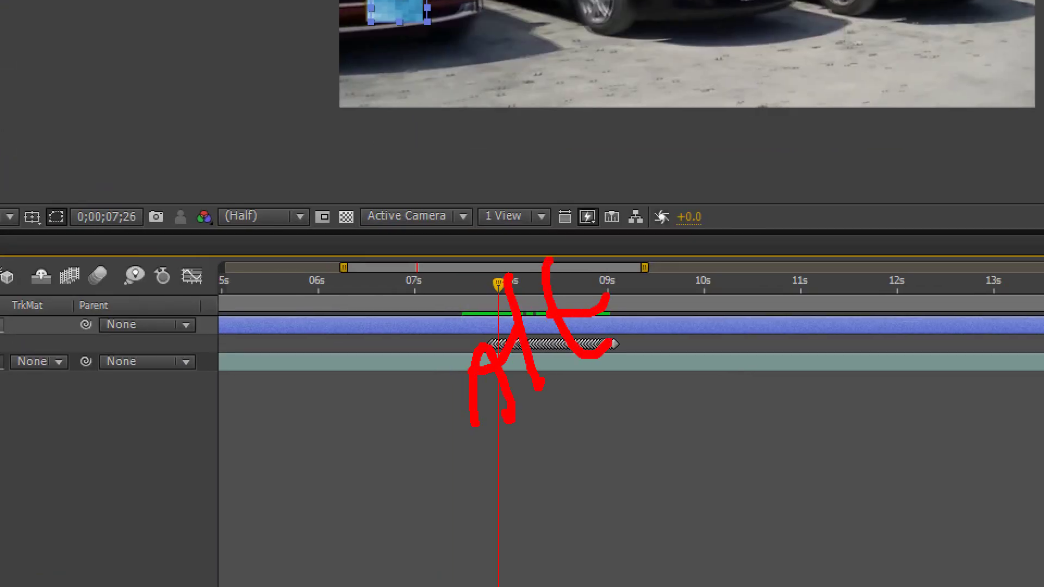
key("Escape")
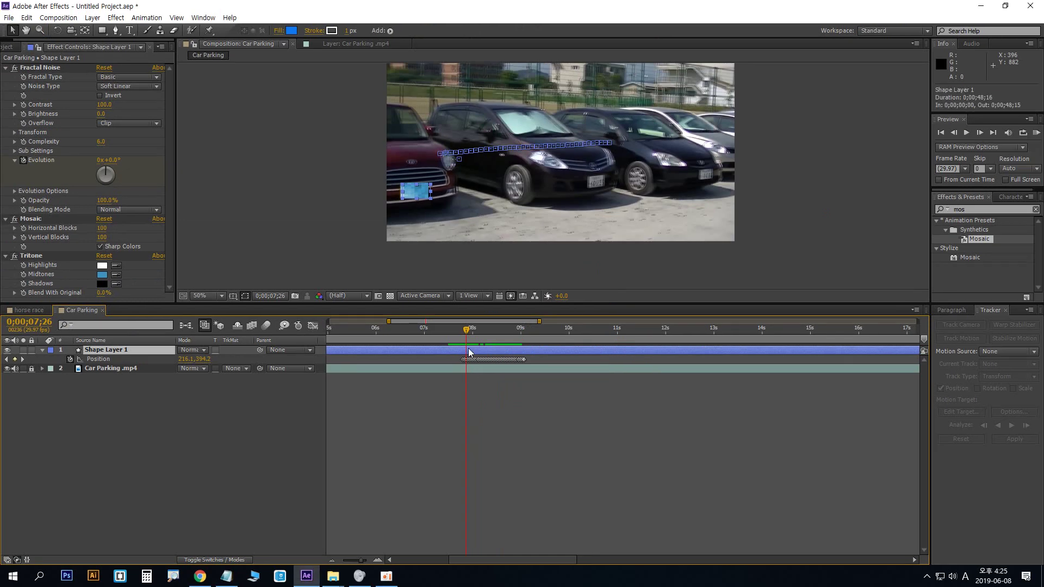
key("alt+bracketleft")
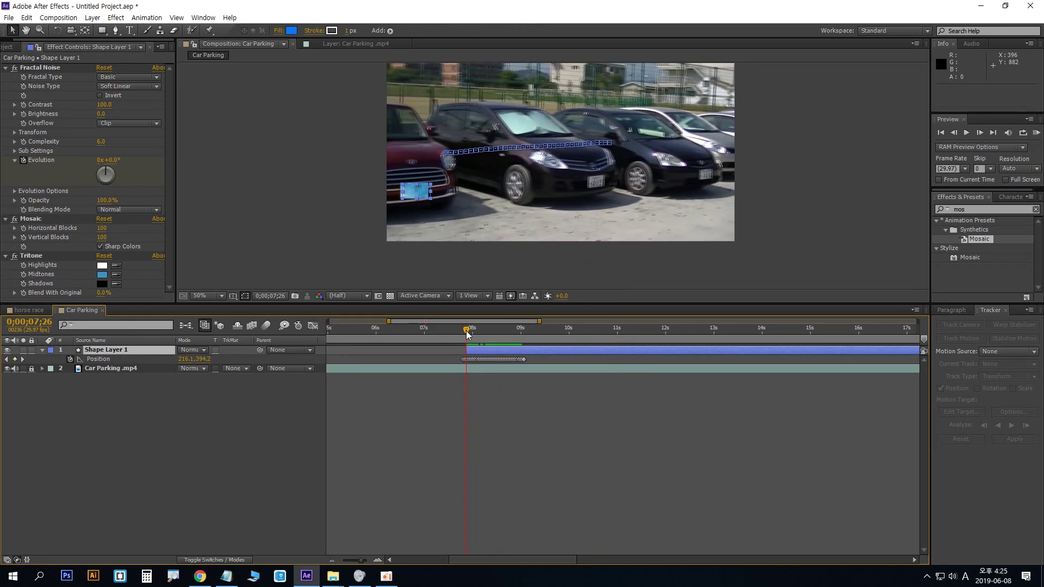
Trim Shape Layer 1's end to 0;00;09;03
left_click_drag(466, 332, 526, 340)
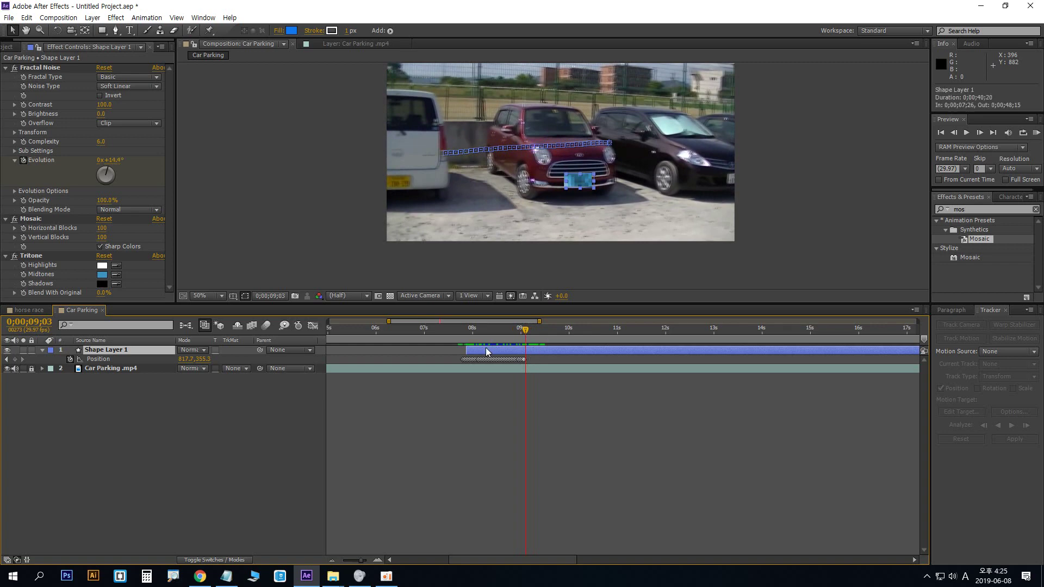
key("alt+bracketright")
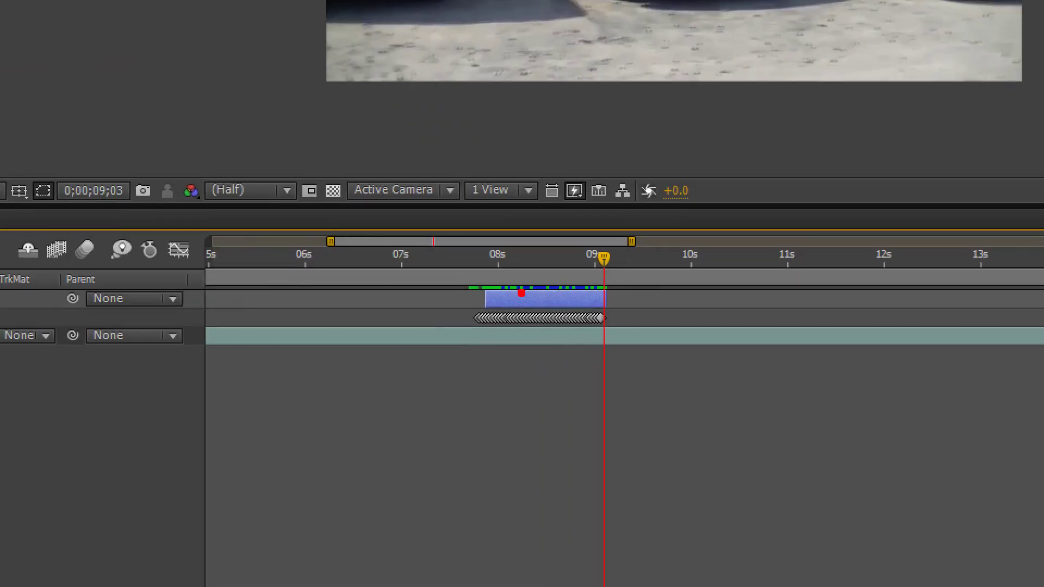
left_click_drag(453, 324, 462, 375)
left_click_drag(514, 327, 514, 420)
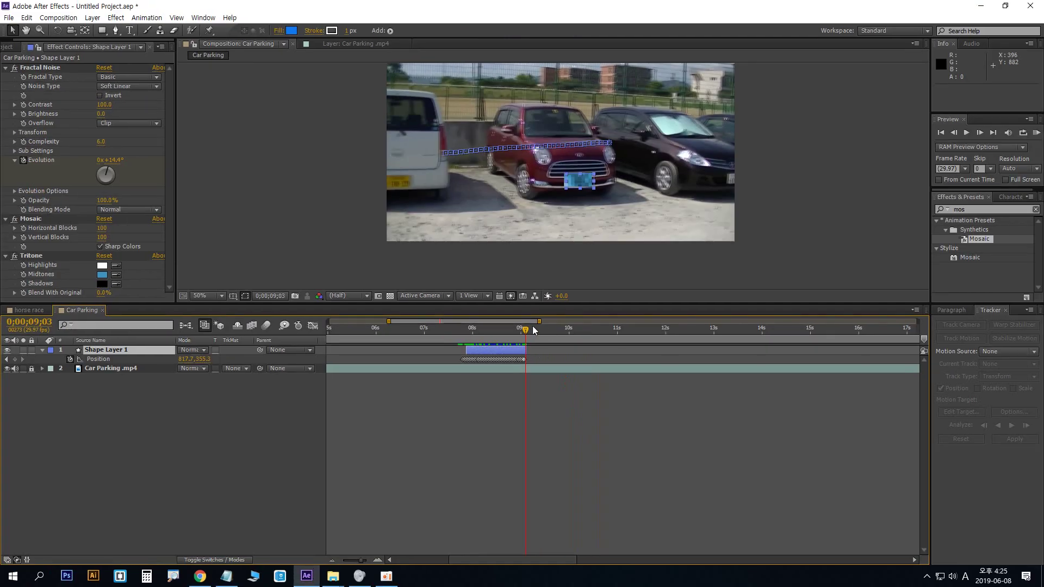
Play the composition from 0;00;07;04 at 100% magnification to check how the mosaic follows the red car's plate
left_click_drag(538, 324, 442, 323)
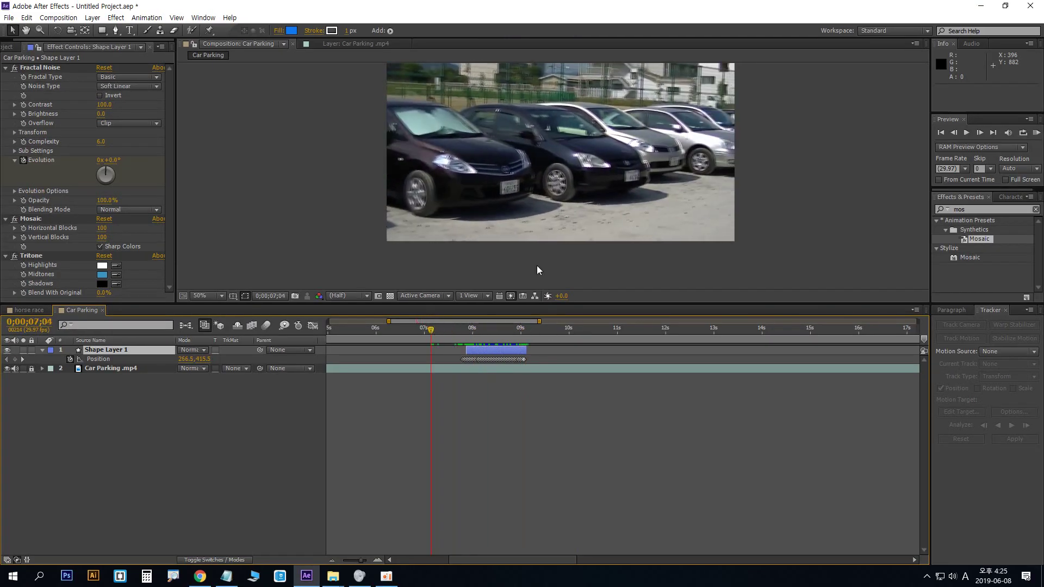
key("period")
key("comma")
key("period")
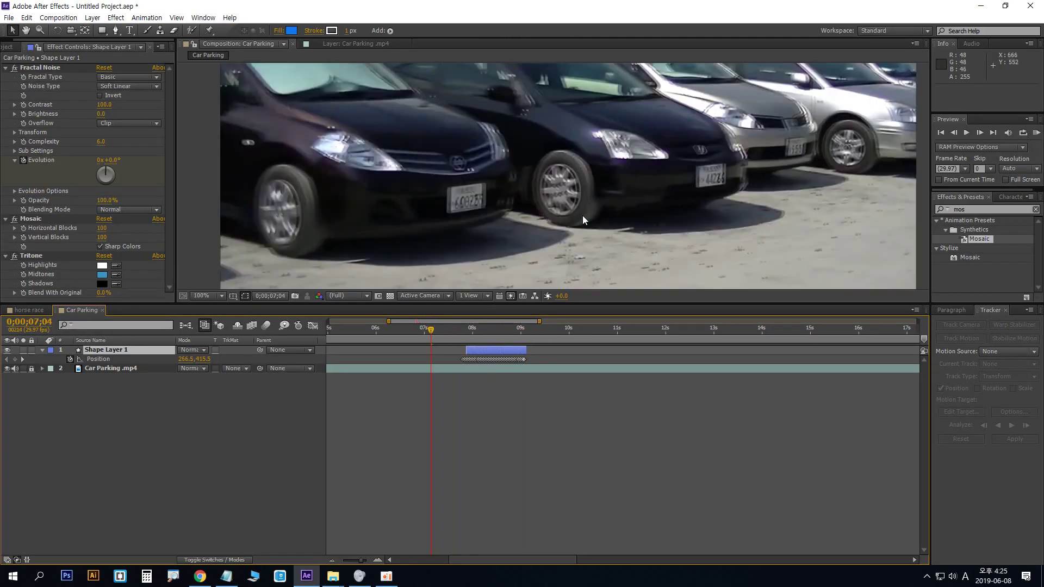
key("space")
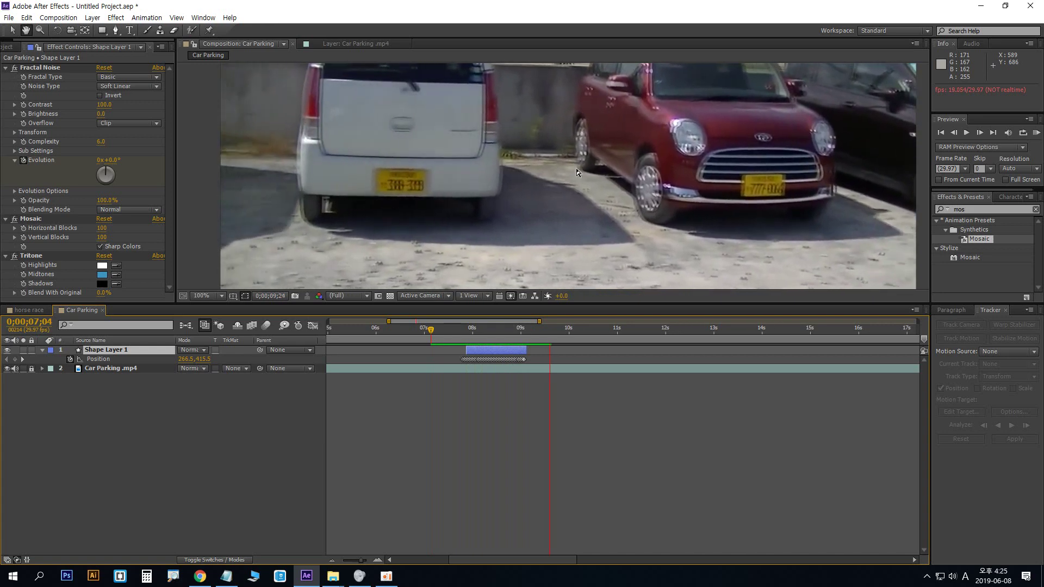
key("space")
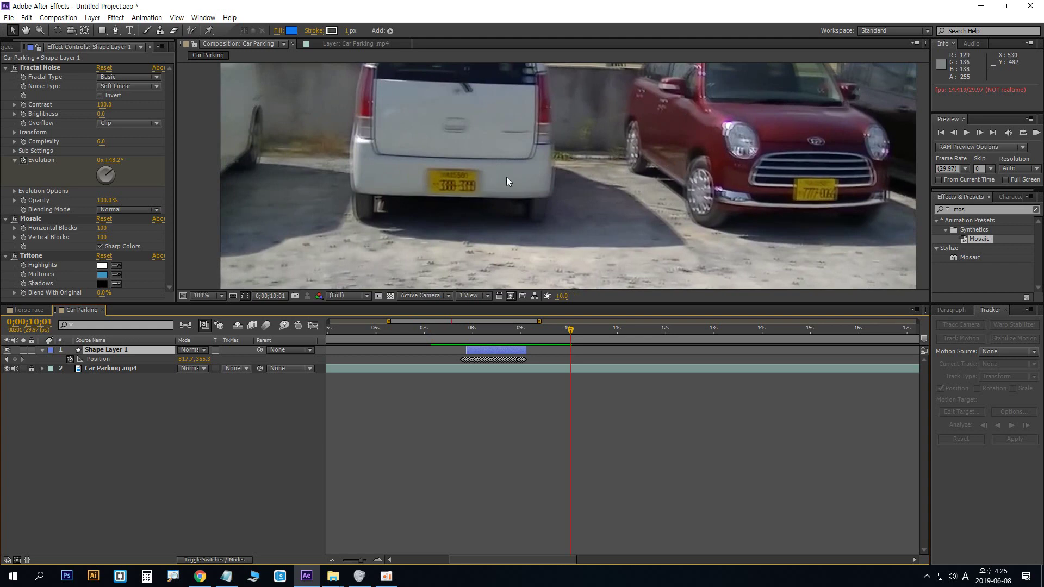
Go to 0;00;09;02, look over all of Shape Layer 1's property groups, and collapse the layer
left_click_drag(560, 337, 523, 335)
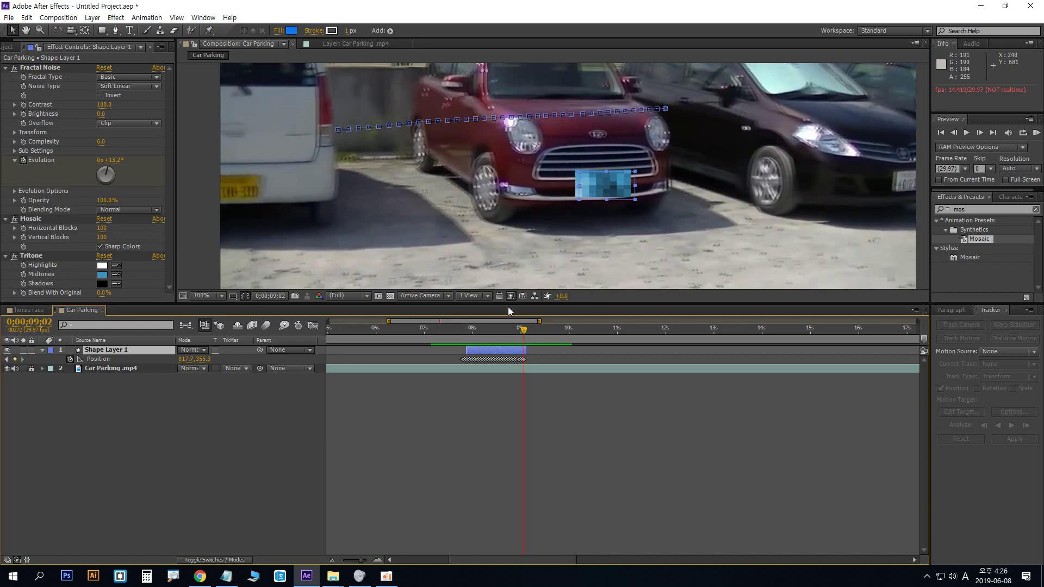
left_click(126, 351)
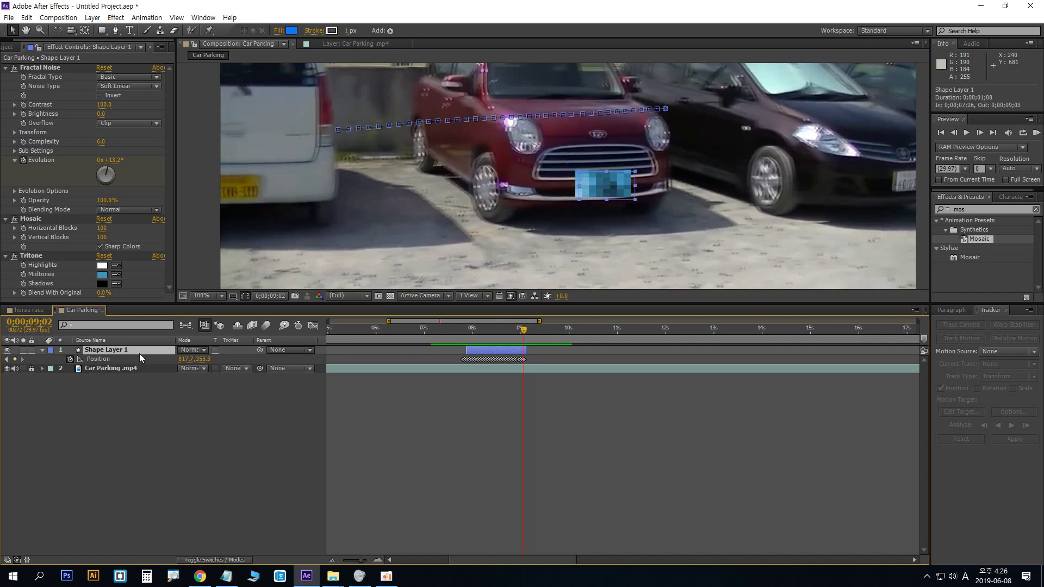
left_click(42, 351)
left_click(42, 350)
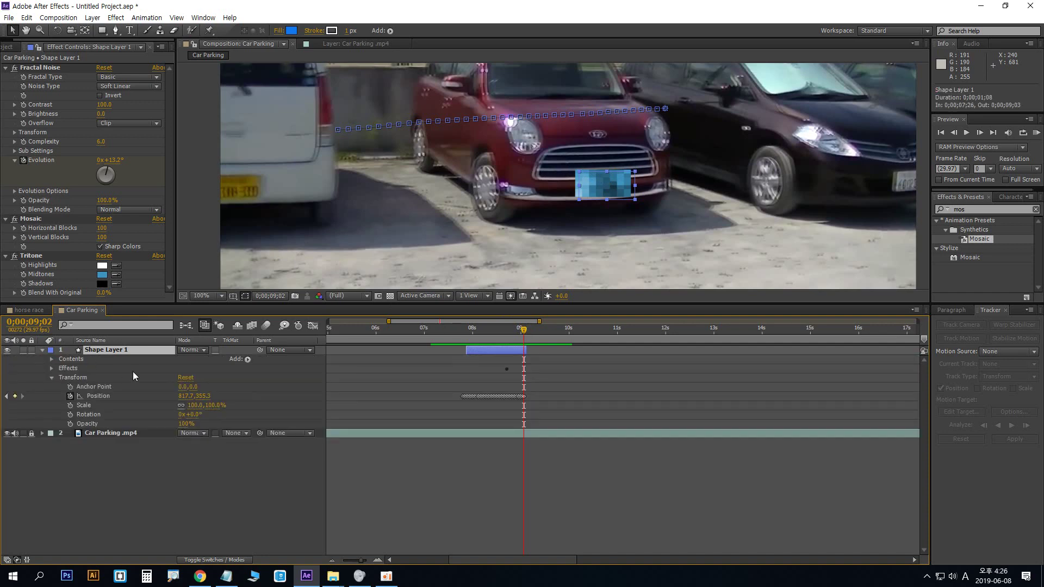
left_click(41, 350)
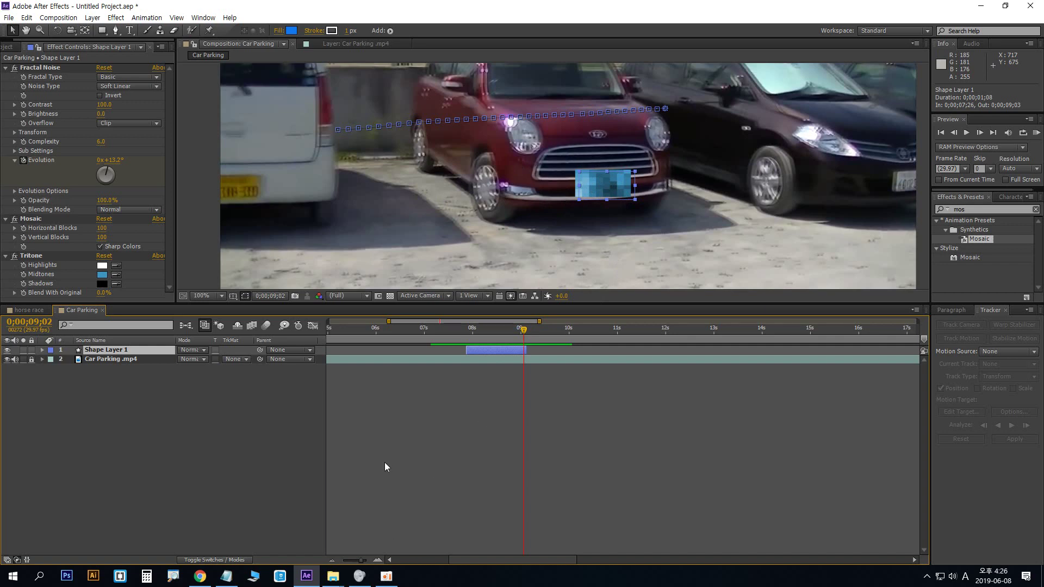
Start saving the project and choose the 모션트래킹 folder inside 에펙 as its location
left_click(10, 18)
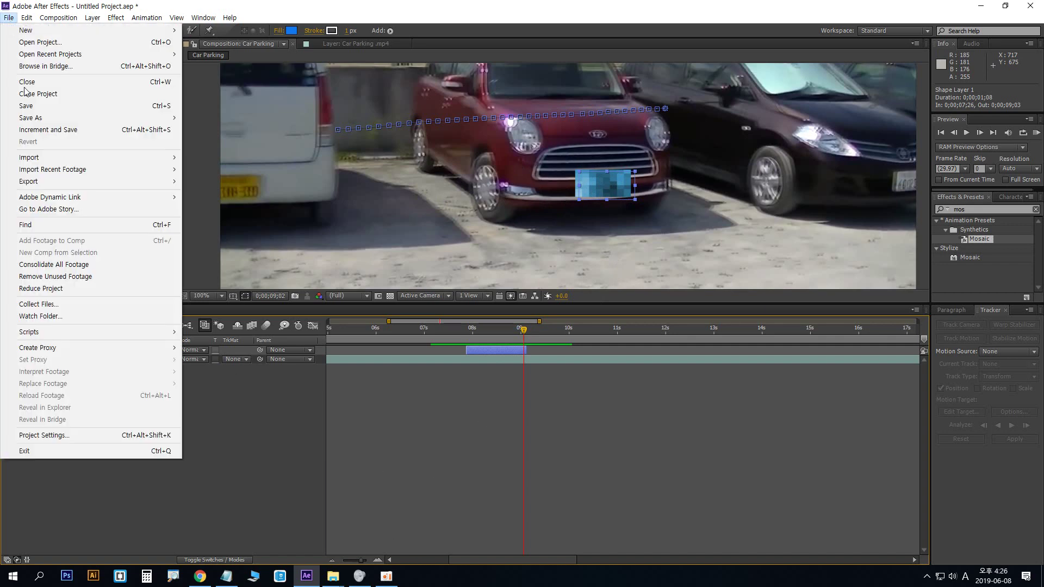
left_click(53, 106)
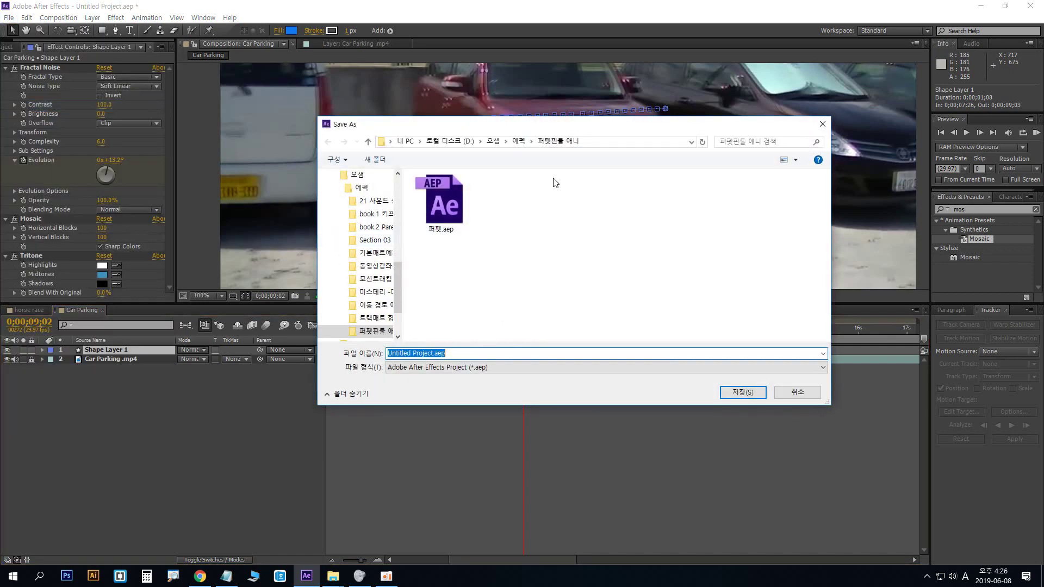
left_click(518, 143)
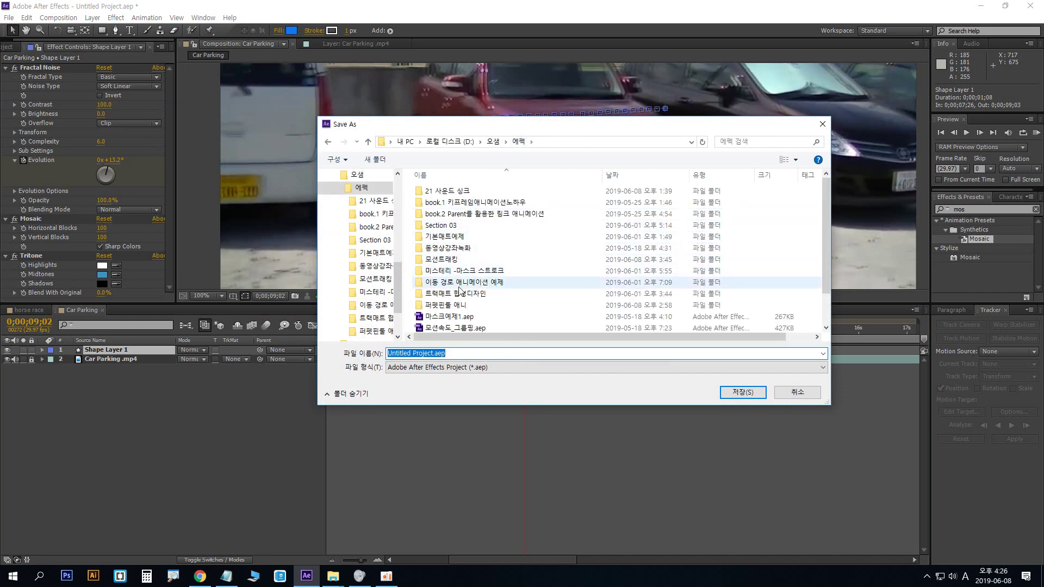
double_click(457, 260)
Name the project file 모션트래킹연습 and save it as an After Effects project
left_click(462, 353)
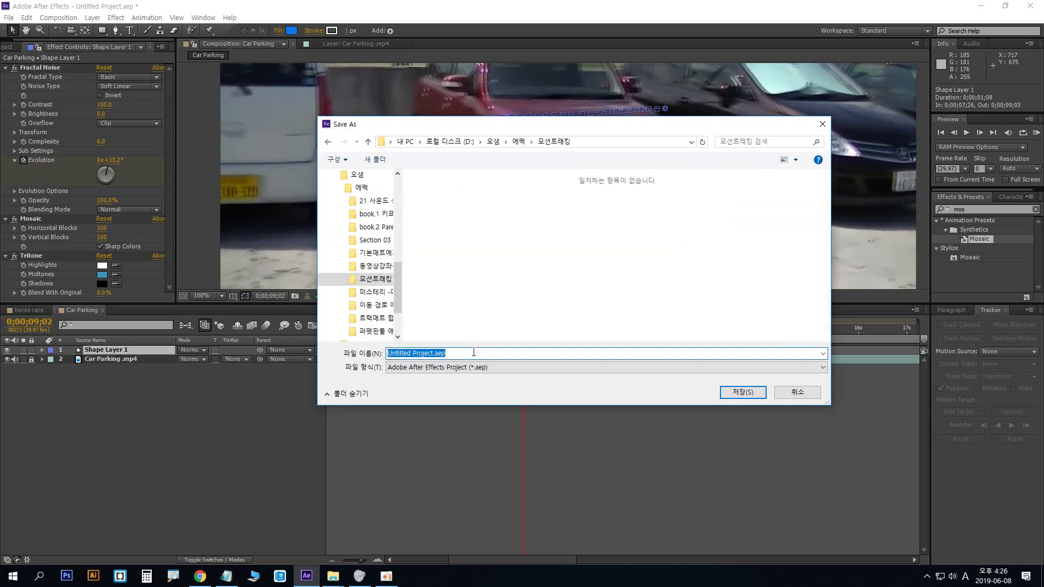
type("ahyt")
key("BackSpace")
key("BackSpace")
key("BackSpace")
key("BackSpace")
key("Hangul")
type("모셔ㅑㄴ")
key("BackSpace")
key("BackSpace")
key("BackSpace")
type("션트래킹")
key("Return")
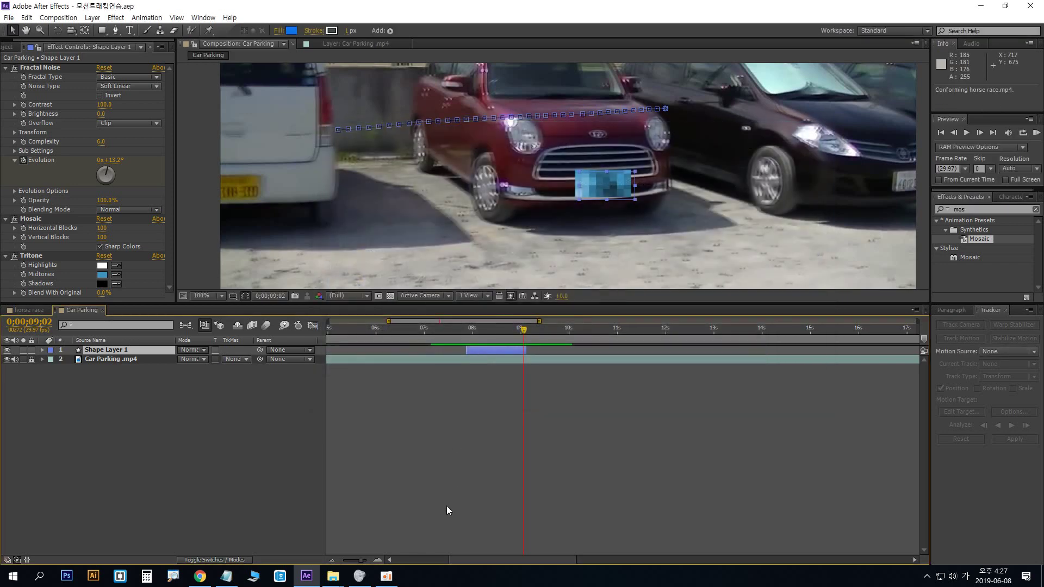
left_click(386, 576)
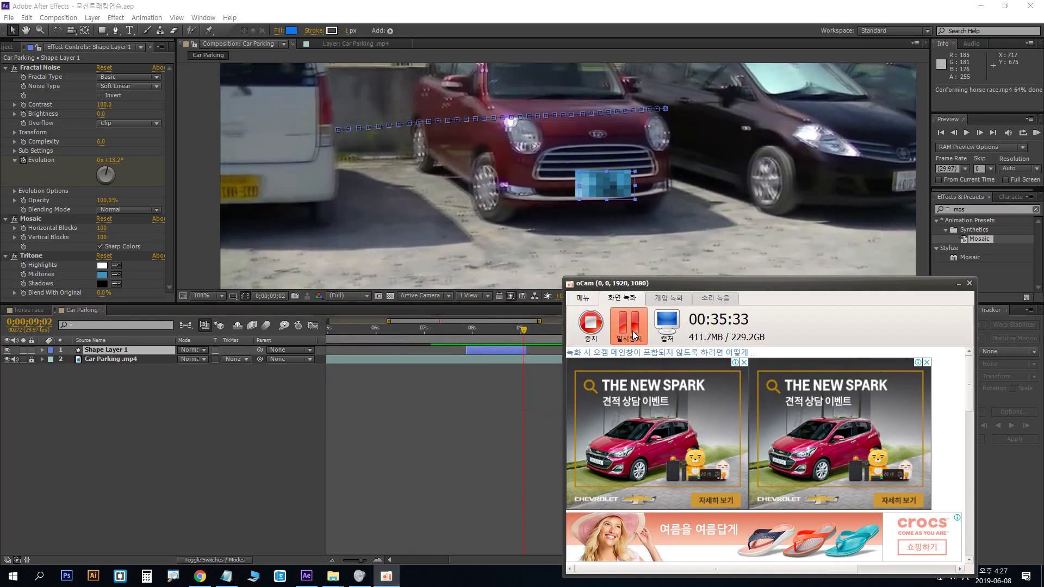